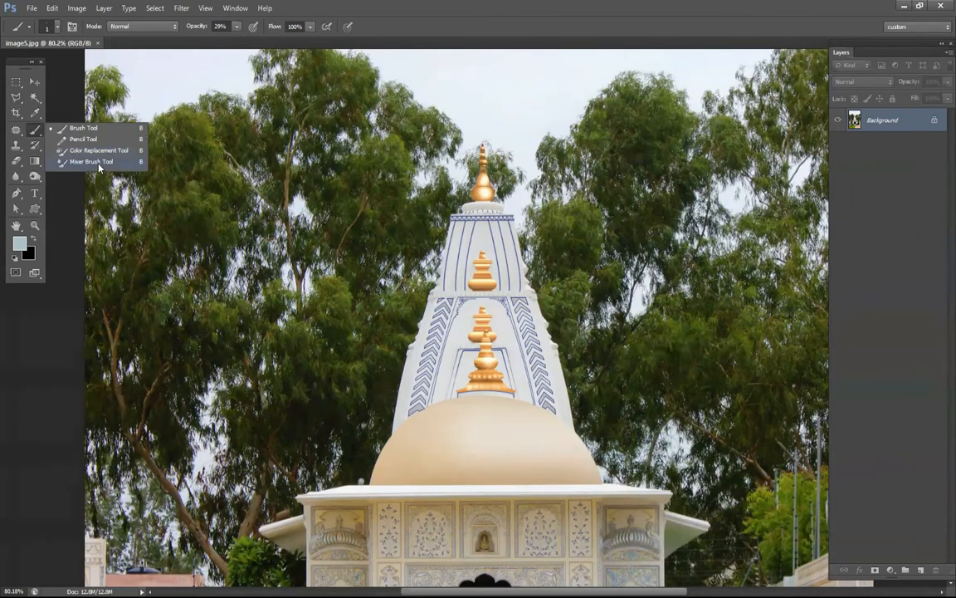
Choose the Mixer Brush Tool and create a new white 800 × 800 pixel RGB document at 72 pixels/inch.
{"action": "left_click", "coordinate": [93, 162]}
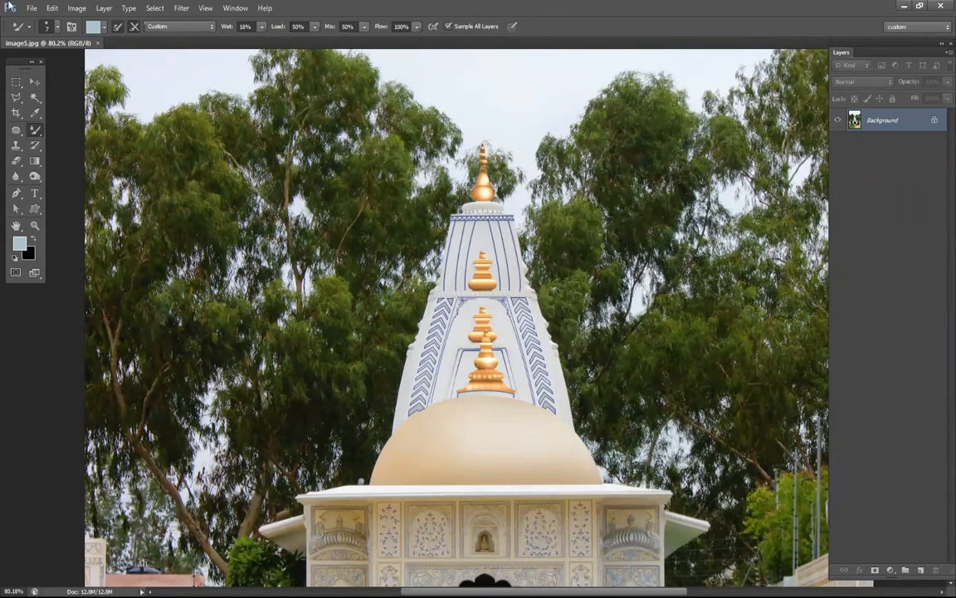
{"action": "left_click", "coordinate": [31, 8]}
{"action": "left_click", "coordinate": [41, 18]}
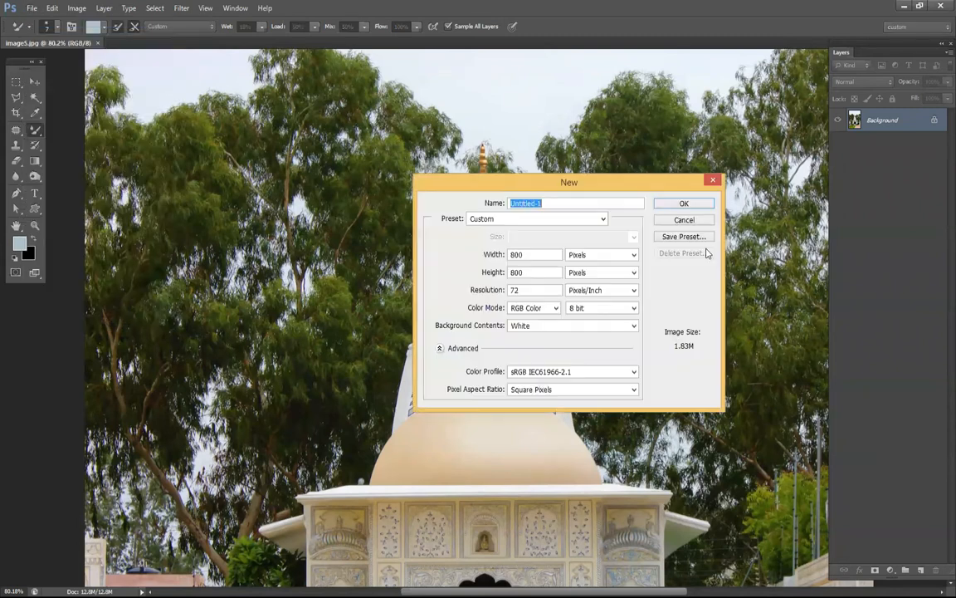
{"action": "left_click", "coordinate": [684, 203]}
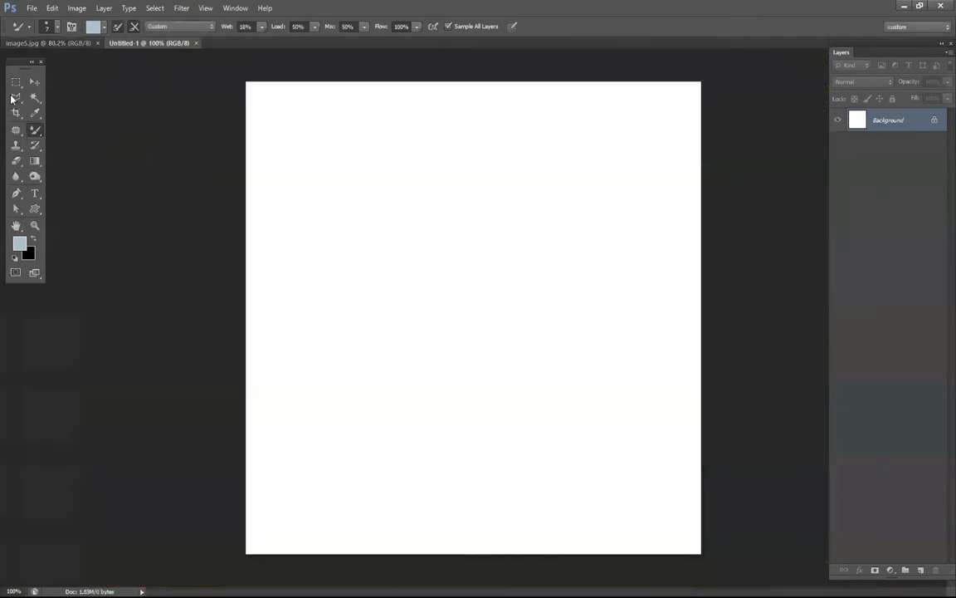
Draw an irregular freehand lasso selection in the middle of the canvas and add a new layer for it.
{"action": "left_click", "coordinate": [35, 98]}
{"action": "scroll", "coordinate": [440, 354], "scroll_direction": "up", "scroll_amount": 4}
{"action": "mouse_move", "coordinate": [440, 354]}
{"action": "left_mouse_down"}
{"action": "mouse_move", "coordinate": [365, 281]}
{"action": "mouse_move", "coordinate": [381, 250]}
{"action": "mouse_move", "coordinate": [465, 222]}
{"action": "mouse_move", "coordinate": [559, 232]}
{"action": "mouse_move", "coordinate": [660, 306]}
{"action": "mouse_move", "coordinate": [686, 342]}
{"action": "mouse_move", "coordinate": [610, 395]}
{"action": "mouse_move", "coordinate": [530, 383]}
{"action": "mouse_move", "coordinate": [438, 358]}
{"action": "left_mouse_up"}
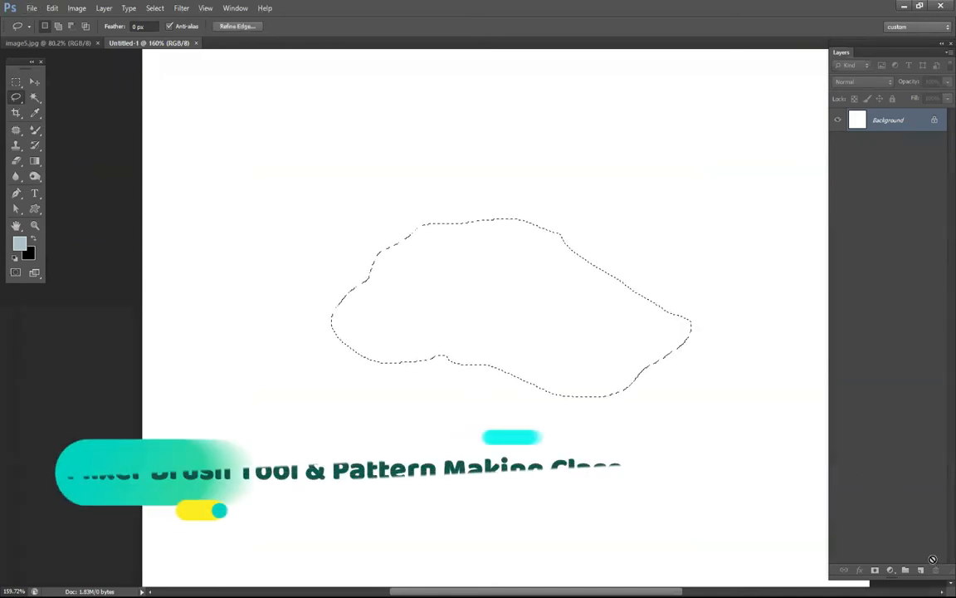
{"action": "left_click", "coordinate": [904, 570]}
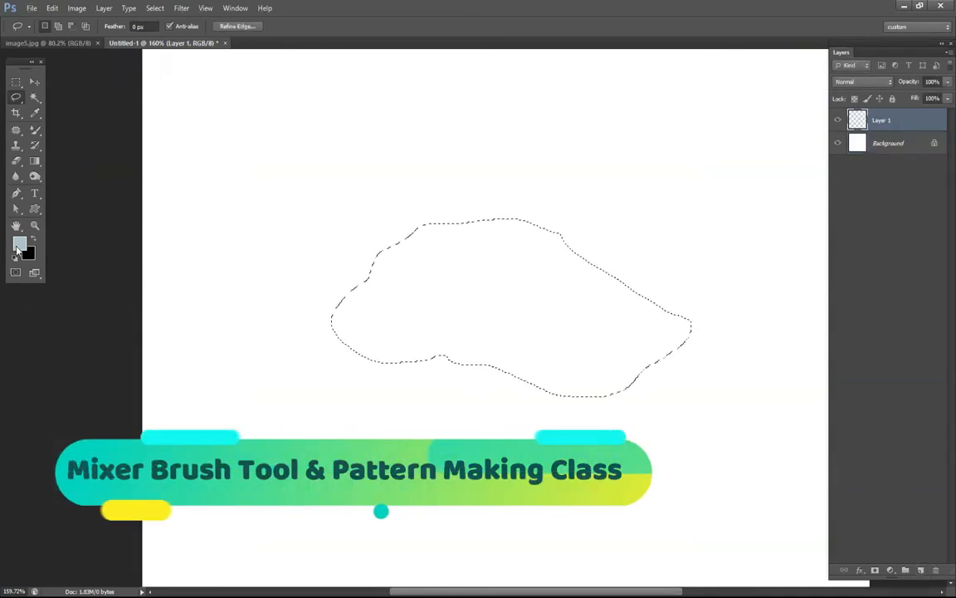
Fill the selection on the new layer with gray 999999 and deselect it.
{"action": "left_click", "coordinate": [19, 243]}
{"action": "left_click_drag", "start_coordinate": [489, 273], "coordinate": [479, 271]}
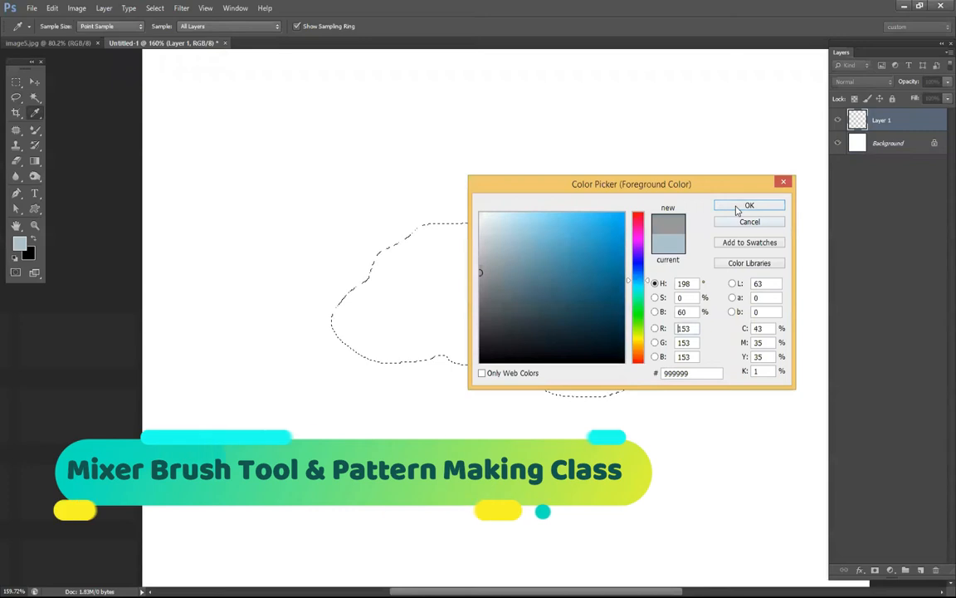
{"action": "left_click", "coordinate": [738, 207]}
{"action": "key", "text": "alt+BackSpace"}
{"action": "key", "text": "ctrl+d"}
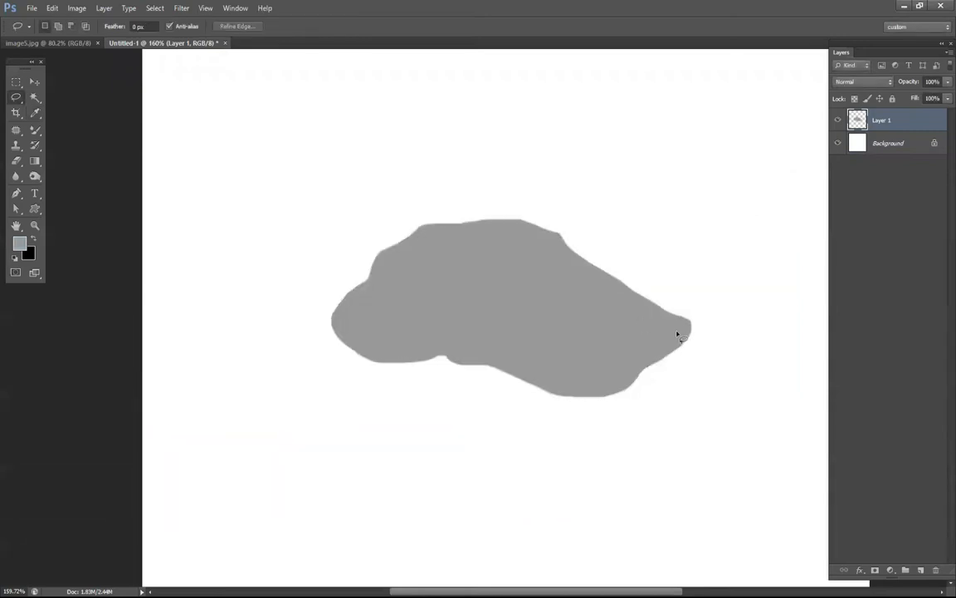
Lock the transparent pixels of the gray shape's layer and set the Mixer Brush colour to 3b3b3b.
{"action": "left_click", "coordinate": [854, 98]}
{"action": "key", "text": "b"}
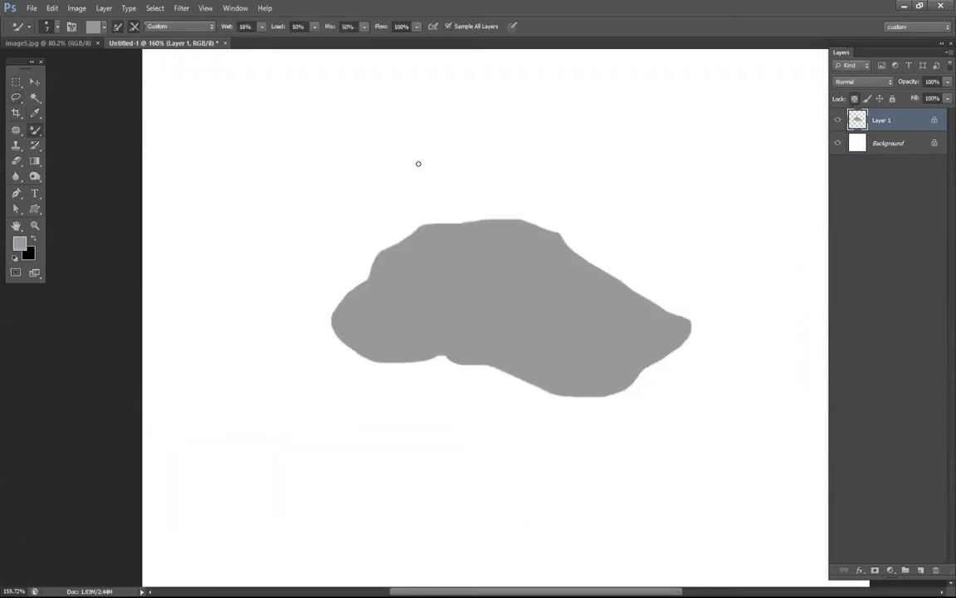
{"action": "left_click", "coordinate": [20, 243]}
{"action": "left_click_drag", "start_coordinate": [616, 294], "coordinate": [480, 328]}
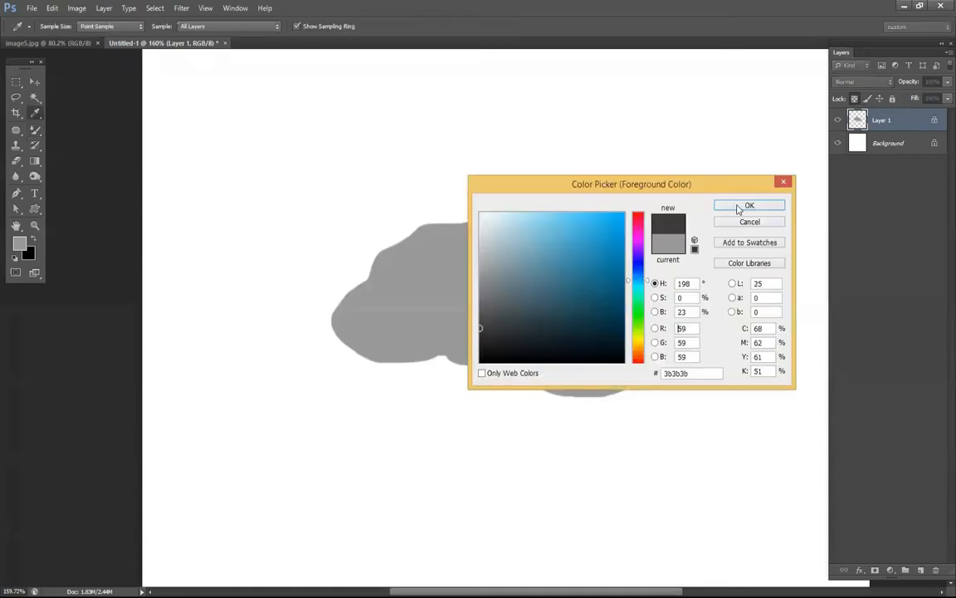
{"action": "left_click", "coordinate": [741, 207]}
Shade the lower middle of the gray shape with a soft 149 px Mixer Brush.
{"action": "right_click", "coordinate": [394, 205]}
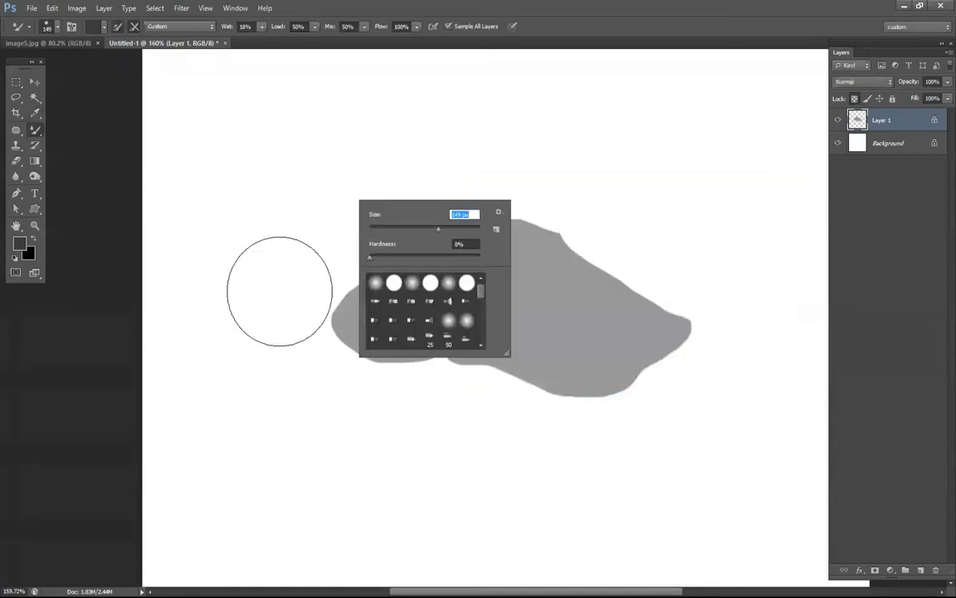
{"action": "key", "text": "Return"}
{"action": "mouse_move", "coordinate": [317, 289]}
{"action": "left_mouse_down"}
{"action": "mouse_move", "coordinate": [397, 363]}
{"action": "mouse_move", "coordinate": [386, 310]}
{"action": "mouse_move", "coordinate": [465, 298]}
{"action": "mouse_move", "coordinate": [504, 249]}
{"action": "mouse_move", "coordinate": [524, 178]}
{"action": "mouse_move", "coordinate": [672, 269]}
{"action": "mouse_move", "coordinate": [689, 295]}
{"action": "mouse_move", "coordinate": [615, 341]}
{"action": "mouse_move", "coordinate": [635, 364]}
{"action": "mouse_move", "coordinate": [655, 313]}
{"action": "mouse_move", "coordinate": [642, 295]}
{"action": "mouse_move", "coordinate": [438, 246]}
{"action": "mouse_move", "coordinate": [536, 239]}
{"action": "left_mouse_up"}
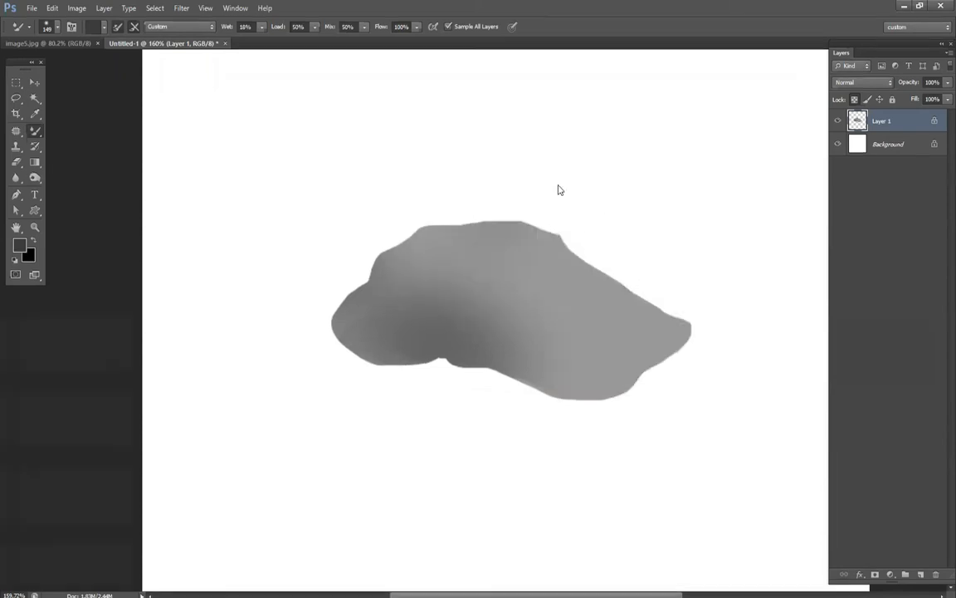
Paint translucent dark and light strokes across the middle of the gray shape with the regular Brush Tool.
{"action": "right_click", "coordinate": [537, 235]}
{"action": "key", "text": "shift+b"}
{"action": "left_click", "coordinate": [733, 288], "text": "alt"}
{"action": "left_click_drag", "start_coordinate": [498, 274], "coordinate": [477, 257]}
{"action": "right_click", "coordinate": [527, 279]}
{"action": "mouse_move", "coordinate": [370, 293]}
{"action": "left_mouse_down"}
{"action": "mouse_move", "coordinate": [491, 246]}
{"action": "mouse_move", "coordinate": [568, 290]}
{"action": "left_mouse_up"}
{"action": "mouse_move", "coordinate": [612, 332]}
{"action": "left_mouse_down"}
{"action": "mouse_move", "coordinate": [455, 280]}
{"action": "mouse_move", "coordinate": [515, 288]}
{"action": "mouse_move", "coordinate": [610, 339]}
{"action": "left_mouse_up"}
{"action": "left_click", "coordinate": [461, 296], "text": "alt"}
{"action": "left_click", "coordinate": [33, 240]}
{"action": "right_click", "coordinate": [546, 297]}
{"action": "key", "text": "3"}
{"action": "mouse_move", "coordinate": [459, 304]}
{"action": "left_mouse_down"}
{"action": "mouse_move", "coordinate": [561, 315]}
{"action": "mouse_move", "coordinate": [384, 310]}
{"action": "left_mouse_up"}
Paint a thin near-white highlight line above the dark band with a 7 px Mixer Brush.
{"action": "right_click", "coordinate": [35, 132]}
{"action": "left_click", "coordinate": [88, 165]}
{"action": "left_click_drag", "start_coordinate": [430, 234], "coordinate": [553, 245]}
{"action": "key", "text": "ctrl+z"}
{"action": "left_click", "coordinate": [92, 27]}
{"action": "left_click", "coordinate": [480, 237]}
{"action": "left_click", "coordinate": [759, 208]}
{"action": "scroll", "coordinate": [447, 296], "scroll_direction": "up", "scroll_amount": 4}
{"action": "left_click_drag", "start_coordinate": [496, 287], "coordinate": [601, 303]}
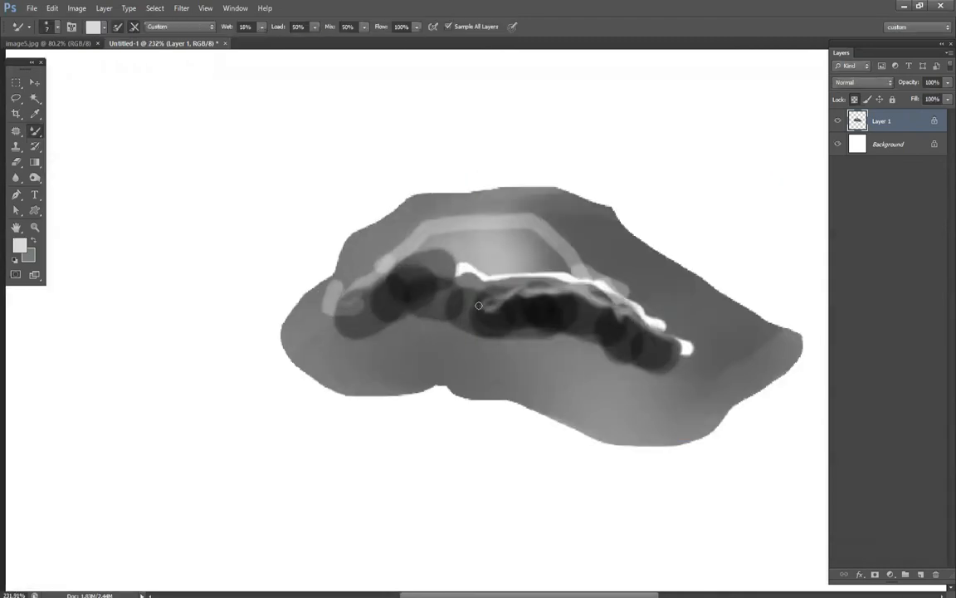
Blend the highlight and dark band together with Mixer Brush strokes along the shape.
{"action": "left_click_drag", "start_coordinate": [487, 304], "coordinate": [664, 353]}
{"action": "mouse_move", "coordinate": [529, 239]}
{"action": "left_mouse_down"}
{"action": "mouse_move", "coordinate": [593, 248]}
{"action": "mouse_move", "coordinate": [664, 319]}
{"action": "left_mouse_up"}
{"action": "left_click", "coordinate": [636, 293], "text": "alt"}
Try a red Mixer Brush stroke across the dark band and undo it.
{"action": "left_click", "coordinate": [92, 27]}
{"action": "left_click", "coordinate": [526, 188]}
{"action": "left_click", "coordinate": [687, 181]}
{"action": "left_click_drag", "start_coordinate": [341, 324], "coordinate": [544, 318]}
{"action": "key", "text": "ctrl+z"}
Sample paint from the shape and blend the light and dark bands with a 29 px Mixer Brush.
{"action": "left_click", "coordinate": [423, 242], "text": "alt"}
{"action": "mouse_move", "coordinate": [387, 249]}
{"action": "left_mouse_down"}
{"action": "mouse_move", "coordinate": [429, 277]}
{"action": "mouse_move", "coordinate": [598, 303]}
{"action": "left_mouse_up"}
{"action": "left_click_drag", "start_coordinate": [415, 261], "coordinate": [322, 325]}
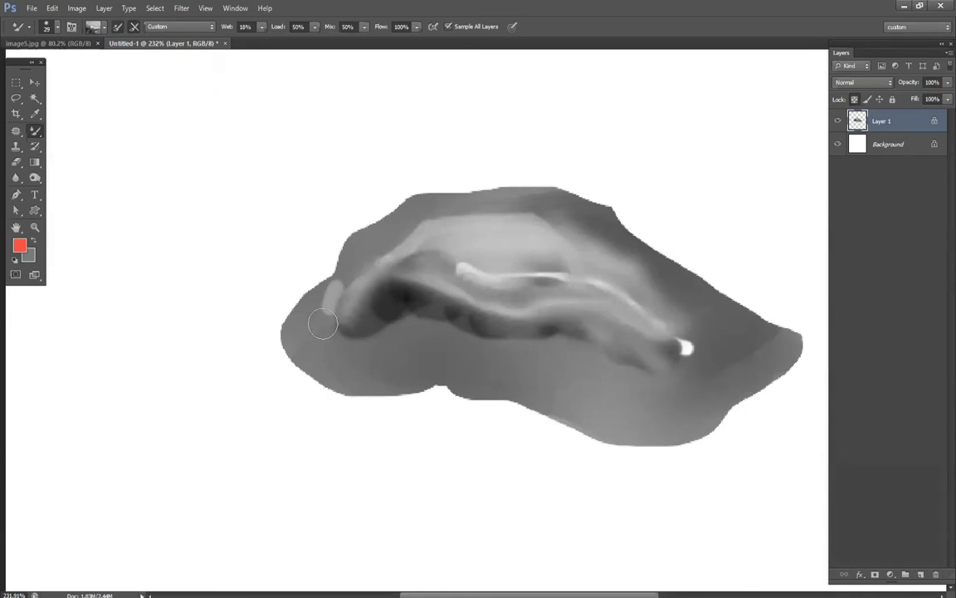
Sample the dark tone and paint a fine 12 px blended line along the lower edge of the highlights.
{"action": "left_click", "coordinate": [406, 290], "text": "alt"}
{"action": "right_click", "coordinate": [411, 307]}
{"action": "left_click_drag", "start_coordinate": [425, 336], "coordinate": [422, 335]}
{"action": "left_click_drag", "start_coordinate": [408, 278], "coordinate": [660, 338]}
{"action": "scroll", "coordinate": [546, 172], "scroll_direction": "down", "scroll_amount": 2}
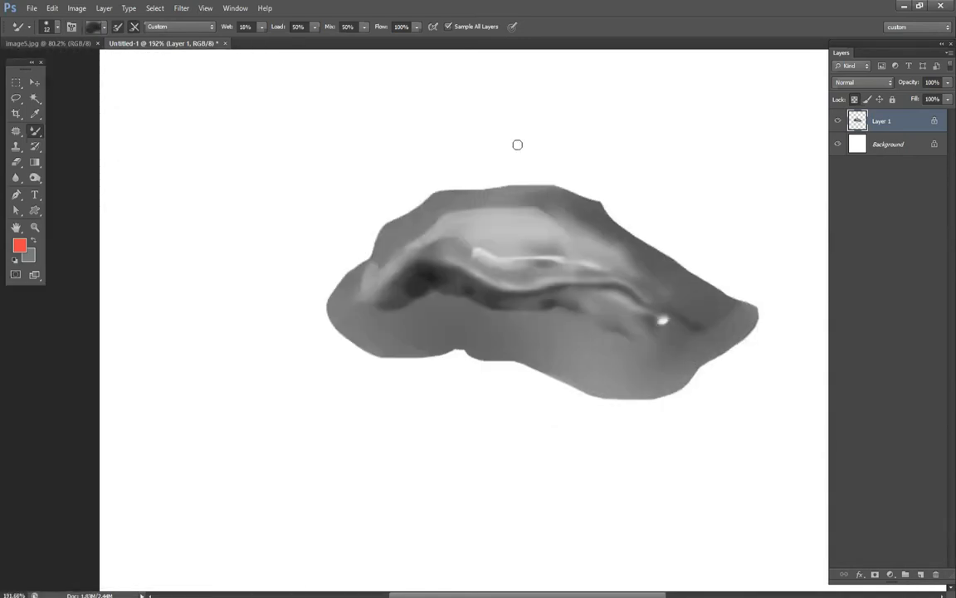
Try the Moist, Light Mix, Dry and Very Wet Mixer Brush presets on the shape and undo the test strokes.
{"action": "left_click", "coordinate": [180, 26]}
{"action": "left_click", "coordinate": [156, 108]}
{"action": "left_click", "coordinate": [180, 26]}
{"action": "left_click", "coordinate": [154, 57]}
{"action": "key", "text": "ctrl+z"}
{"action": "left_click", "coordinate": [181, 27]}
{"action": "left_click", "coordinate": [158, 172]}
{"action": "left_click_drag", "start_coordinate": [448, 255], "coordinate": [613, 339]}
{"action": "key", "text": "ctrl+z"}
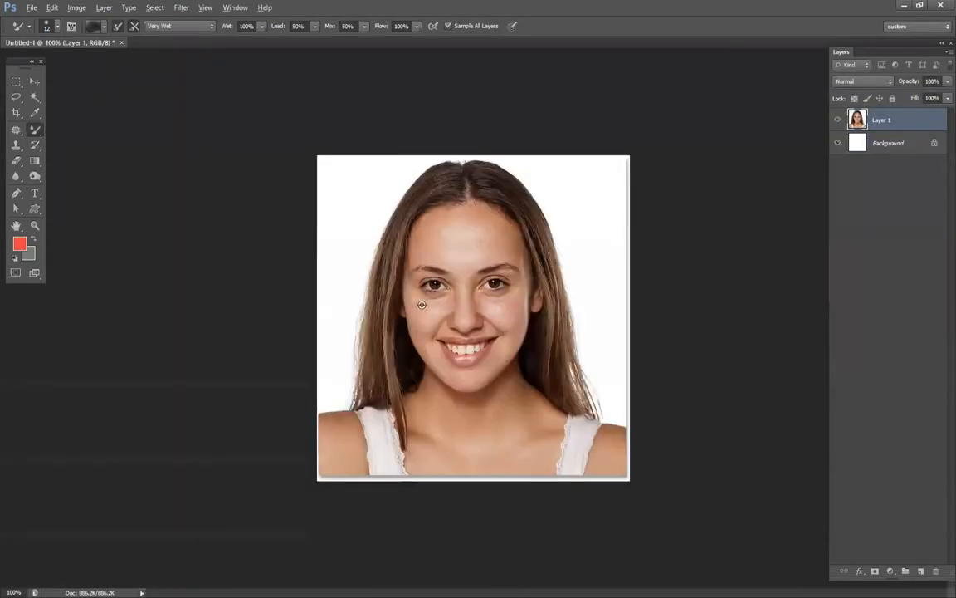
Try painting the portrait's forehead with an 89 px Mixer Brush loaded with red ff0000, and undo the stroke.
{"action": "scroll", "coordinate": [422, 305], "scroll_direction": "up", "scroll_amount": 7}
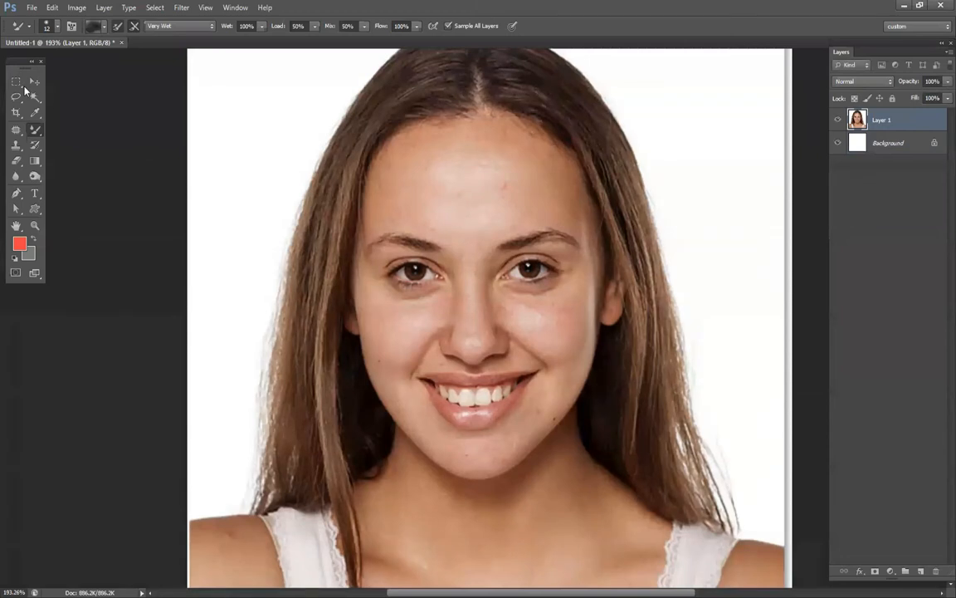
{"action": "left_click", "coordinate": [33, 131]}
{"action": "left_click", "coordinate": [77, 163]}
{"action": "left_click", "coordinate": [94, 26]}
{"action": "mouse_move", "coordinate": [584, 260]}
{"action": "left_mouse_down"}
{"action": "mouse_move", "coordinate": [593, 297]}
{"action": "mouse_move", "coordinate": [547, 206]}
{"action": "mouse_move", "coordinate": [606, 264]}
{"action": "mouse_move", "coordinate": [531, 218]}
{"action": "mouse_move", "coordinate": [624, 213]}
{"action": "left_mouse_up"}
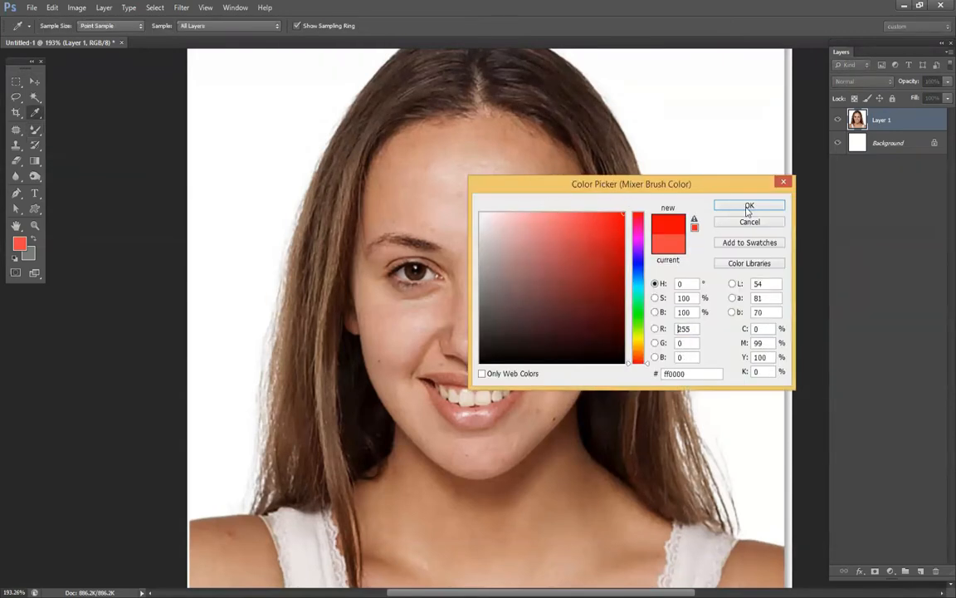
{"action": "left_click", "coordinate": [749, 205]}
{"action": "right_click", "coordinate": [466, 176]}
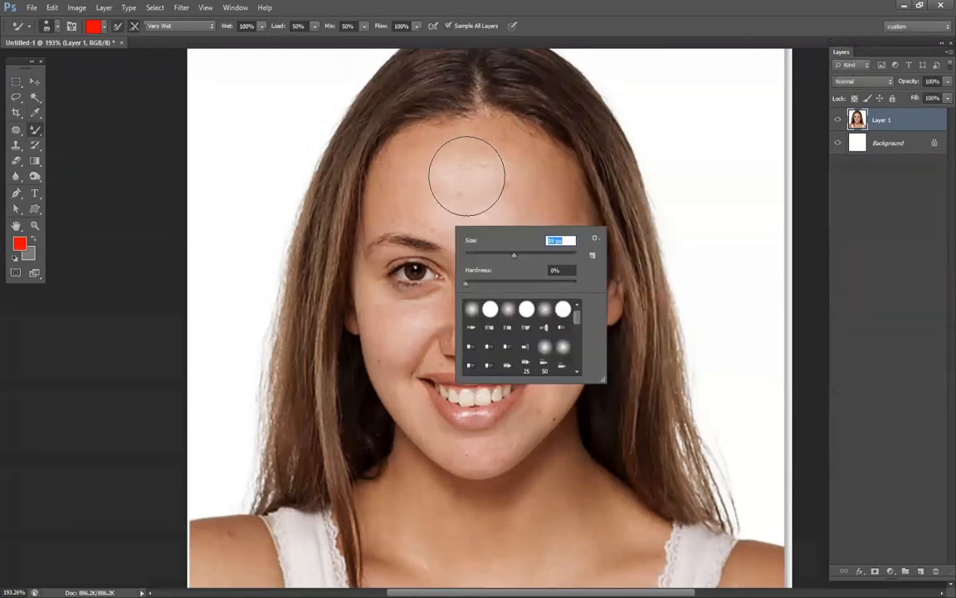
{"action": "left_click_drag", "start_coordinate": [465, 172], "coordinate": [492, 209]}
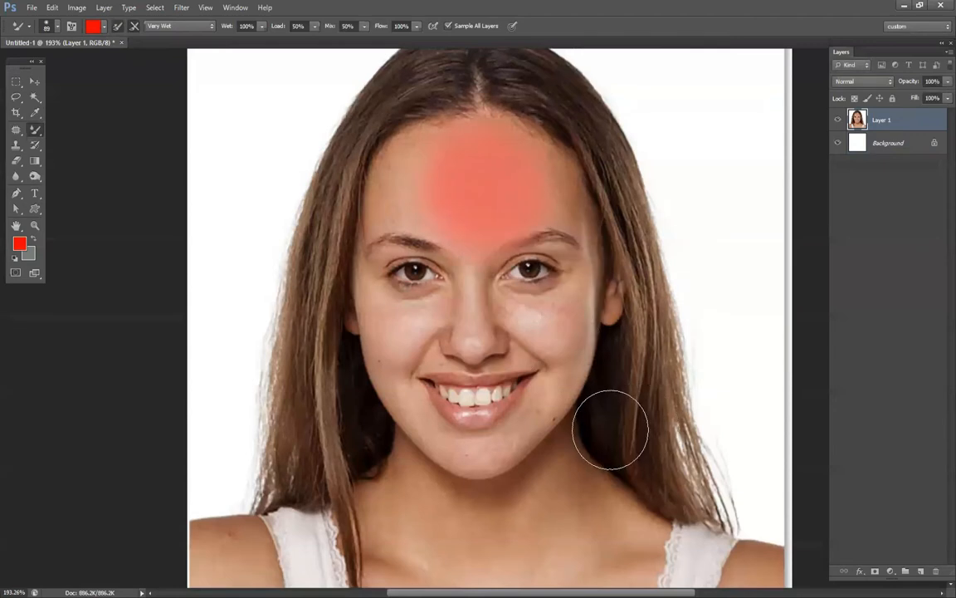
{"action": "key", "text": "ctrl+z"}
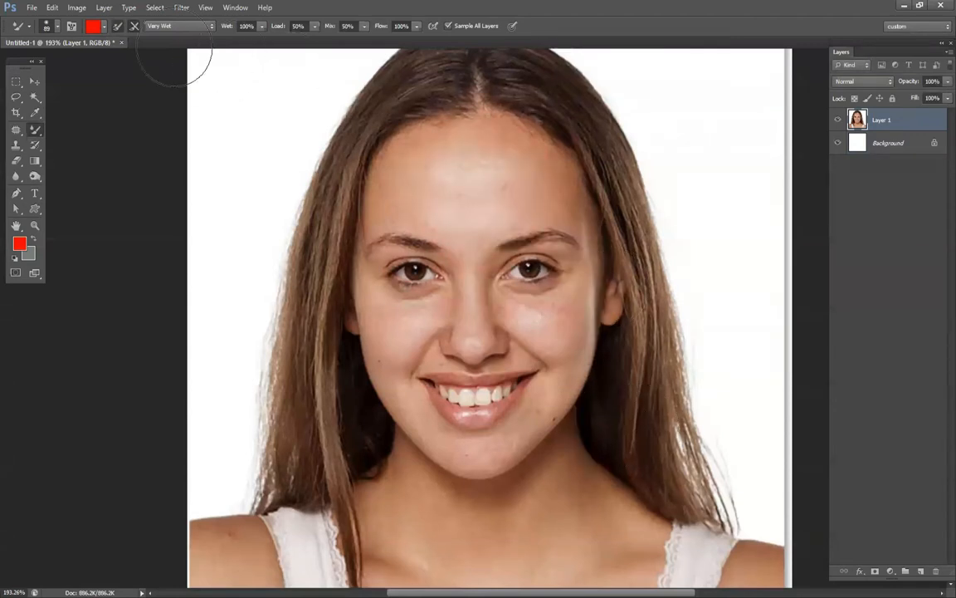
Add a new layer above the portrait and set the Mixer Brush to the Wet preset with Sample All Layers enabled.
{"action": "left_click", "coordinate": [921, 573]}
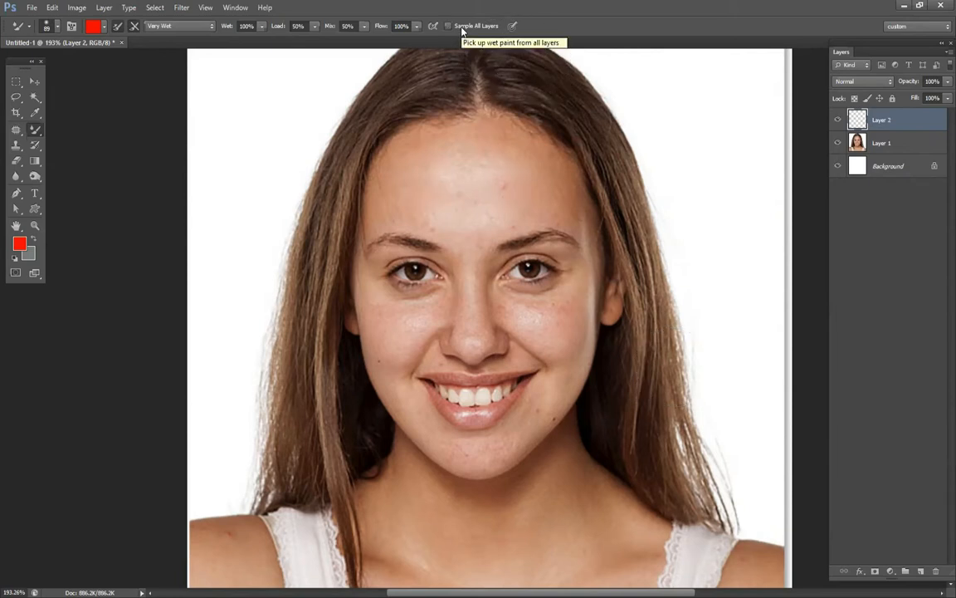
{"action": "left_click", "coordinate": [463, 31]}
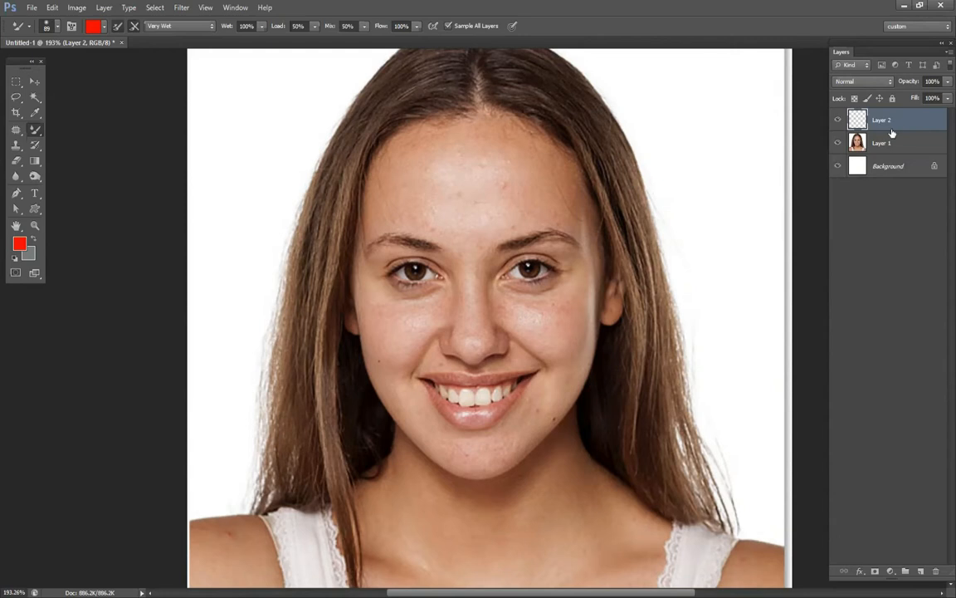
{"action": "left_click", "coordinate": [173, 28]}
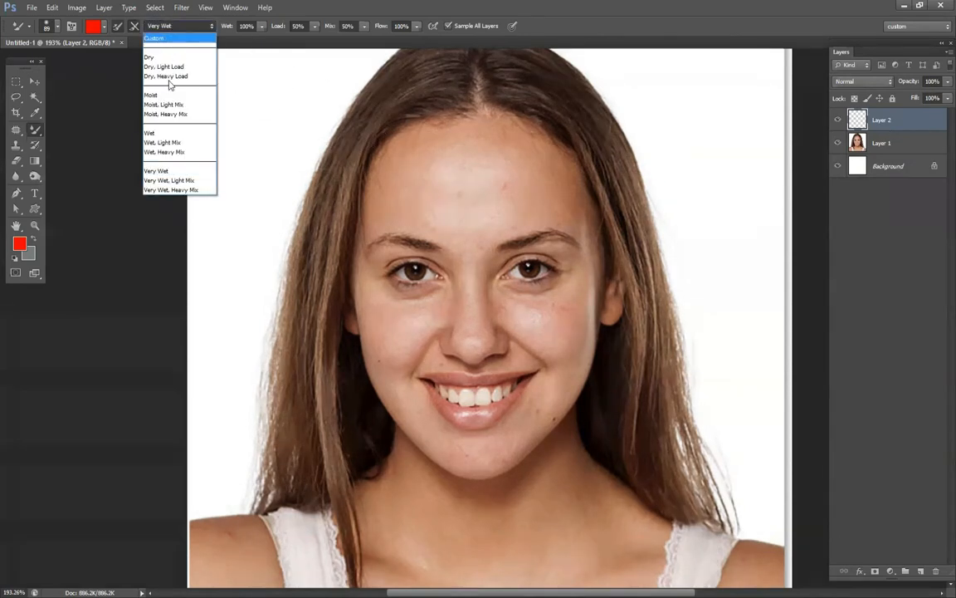
{"action": "left_click", "coordinate": [169, 136]}
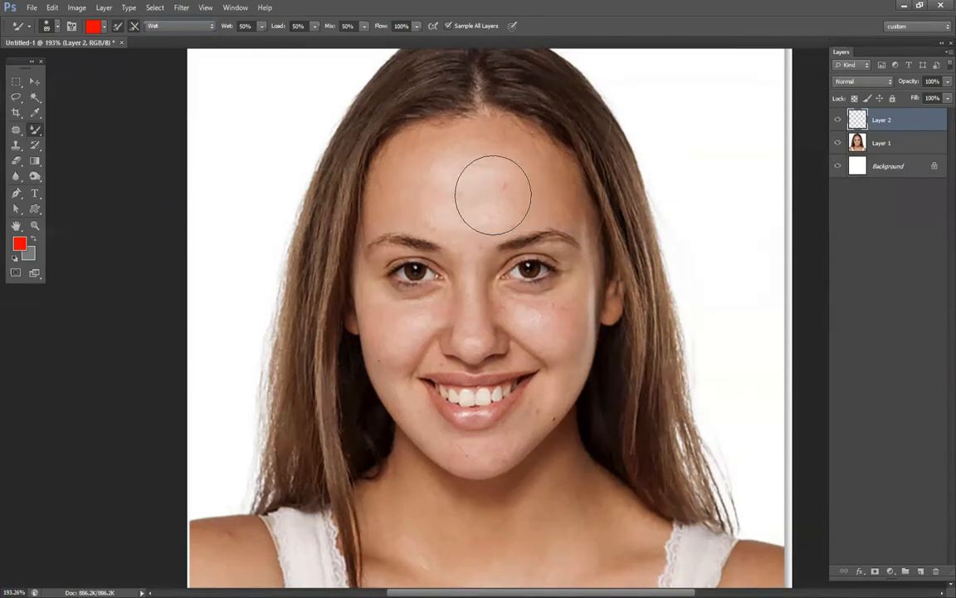
{"action": "left_click", "coordinate": [94, 29]}
{"action": "left_click", "coordinate": [399, 191]}
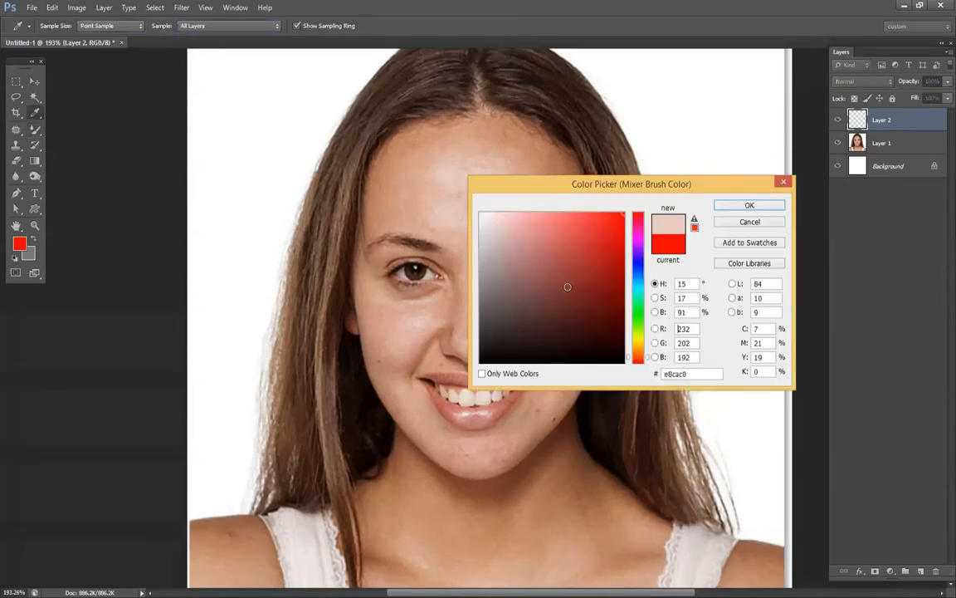
{"action": "left_click", "coordinate": [758, 224]}
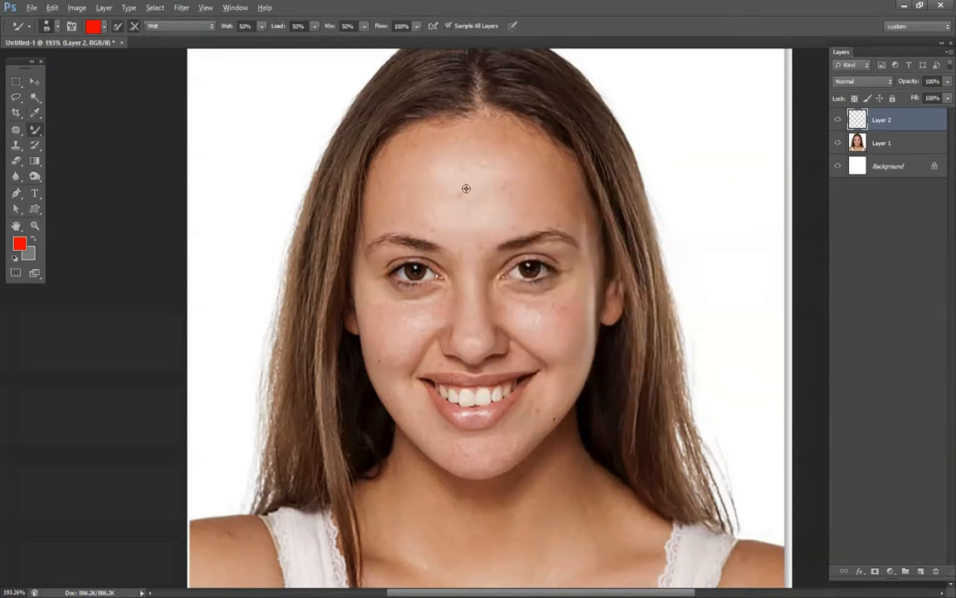
Load the Mixer Brush with skin sampled from the forehead and set its size to 50 px.
{"action": "left_click", "coordinate": [473, 187], "text": "alt"}
{"action": "mouse_move", "coordinate": [413, 182]}
{"action": "left_mouse_down"}
{"action": "mouse_move", "coordinate": [440, 195]}
{"action": "mouse_move", "coordinate": [513, 195]}
{"action": "left_mouse_up"}
{"action": "right_click", "coordinate": [513, 195]}
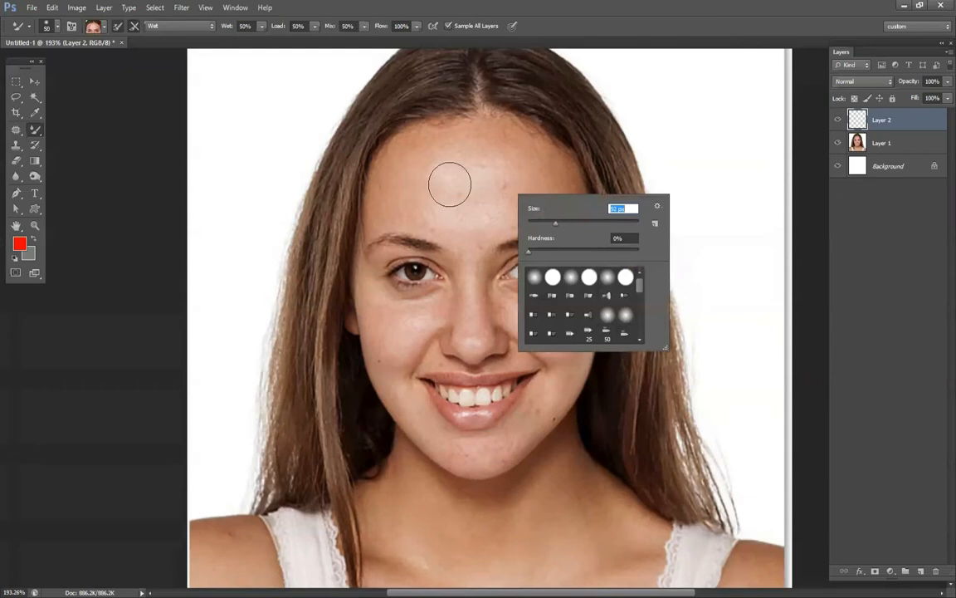
{"action": "key", "text": "Return"}
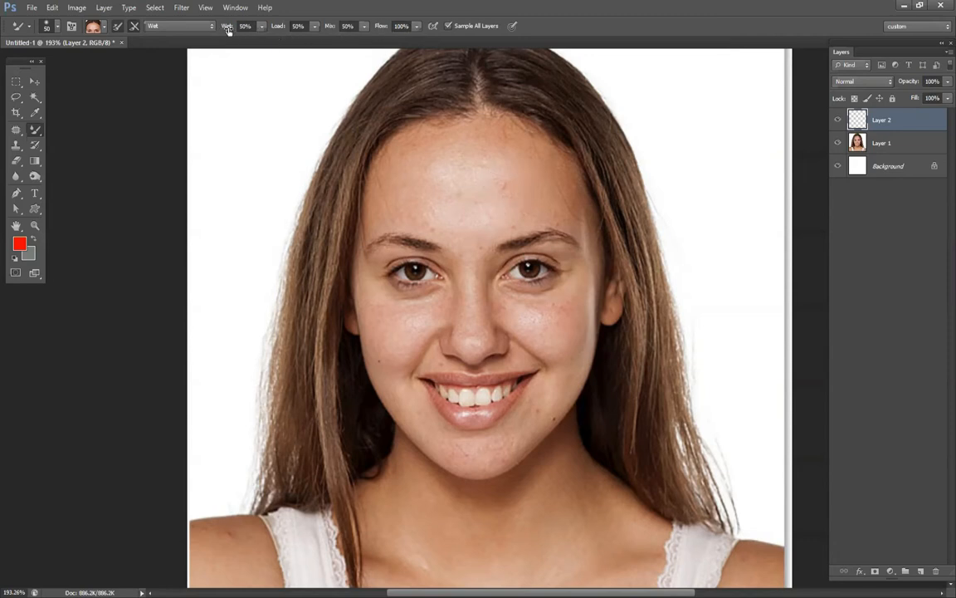
Set the Mixer Brush to Wet 15%, Load 28% and Mix 55%.
{"action": "left_click_drag", "start_coordinate": [230, 30], "coordinate": [224, 34]}
{"action": "left_click_drag", "start_coordinate": [210, 34], "coordinate": [211, 34]}
{"action": "left_click_drag", "start_coordinate": [279, 28], "coordinate": [267, 35]}
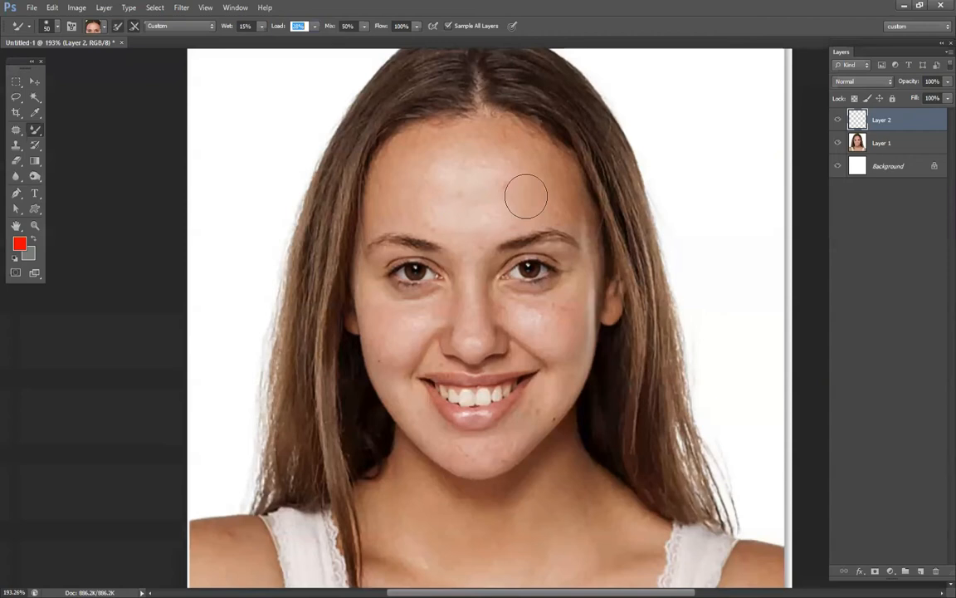
{"action": "left_click", "coordinate": [330, 27]}
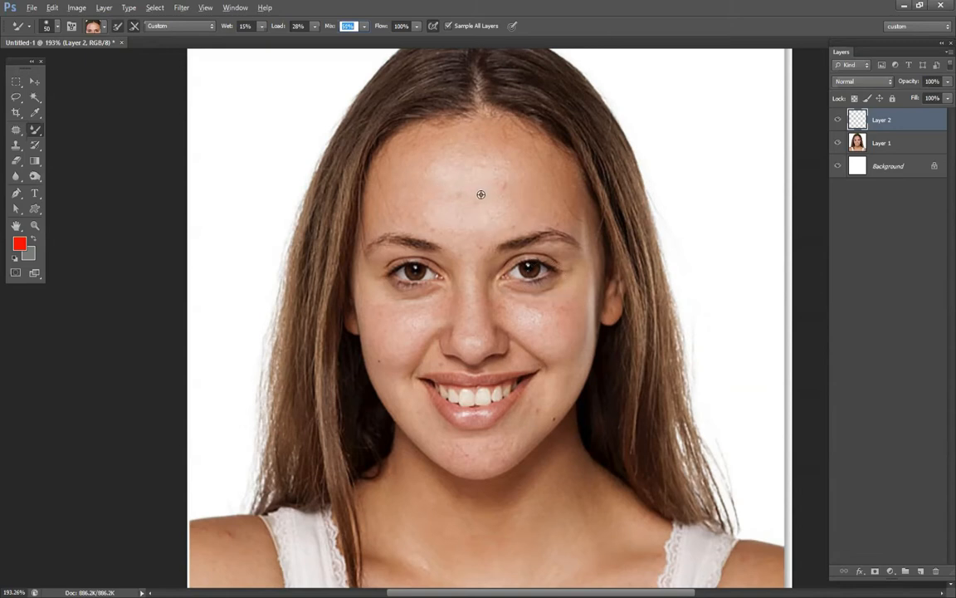
Smooth the blemishes across the forehead up to the hairline with a 32 px Mixer Brush, sampling nearby skin.
{"action": "left_click_drag", "start_coordinate": [495, 186], "coordinate": [495, 216]}
{"action": "right_click", "coordinate": [496, 216]}
{"action": "left_click_drag", "start_coordinate": [544, 240], "coordinate": [550, 239]}
{"action": "mouse_move", "coordinate": [449, 169]}
{"action": "left_mouse_down"}
{"action": "mouse_move", "coordinate": [466, 238]}
{"action": "mouse_move", "coordinate": [450, 232]}
{"action": "mouse_move", "coordinate": [447, 242]}
{"action": "mouse_move", "coordinate": [440, 213]}
{"action": "mouse_move", "coordinate": [467, 256]}
{"action": "mouse_move", "coordinate": [507, 225]}
{"action": "left_mouse_up"}
{"action": "right_click", "coordinate": [508, 224]}
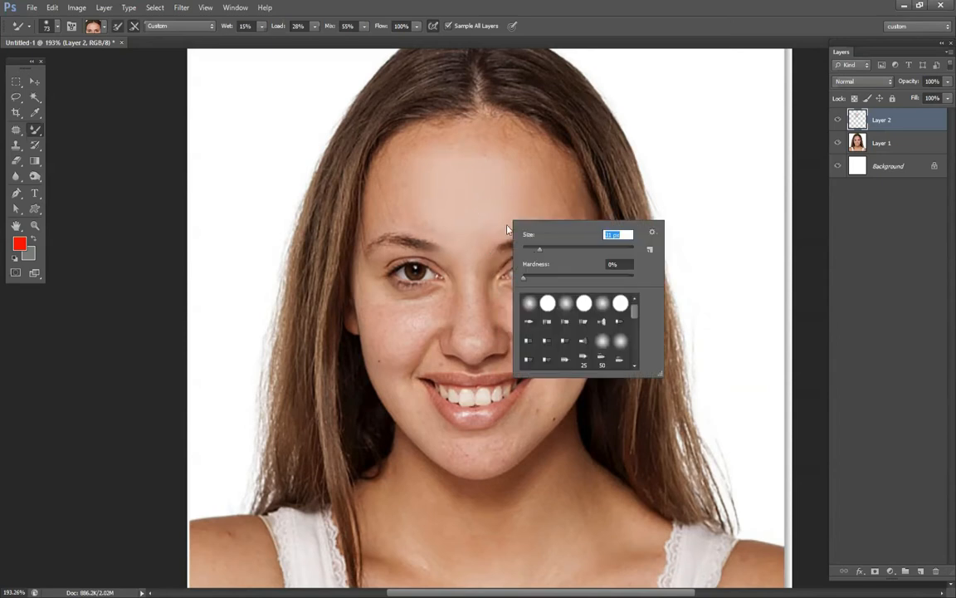
{"action": "left_click", "coordinate": [381, 193], "text": "alt"}
{"action": "mouse_move", "coordinate": [382, 179]}
{"action": "left_mouse_down"}
{"action": "mouse_move", "coordinate": [404, 155]}
{"action": "mouse_move", "coordinate": [391, 214]}
{"action": "mouse_move", "coordinate": [417, 168]}
{"action": "mouse_move", "coordinate": [516, 279]}
{"action": "mouse_move", "coordinate": [492, 149]}
{"action": "left_mouse_up"}
{"action": "left_click", "coordinate": [488, 135], "text": "alt"}
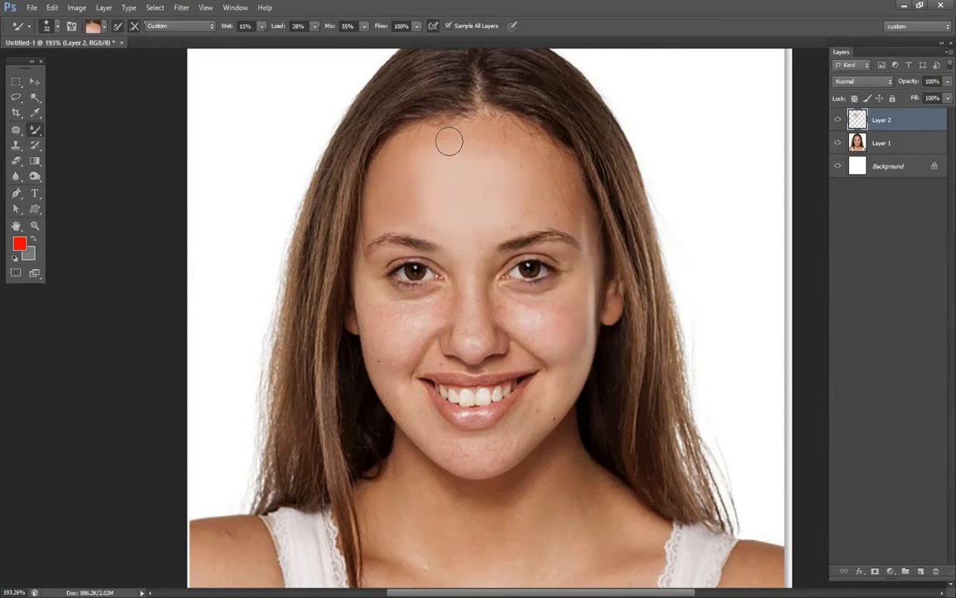
Set the Mixer Brush to Wet 7% and Load 20%, and even out the forehead skin with a 54 px tip.
{"action": "right_click", "coordinate": [490, 152]}
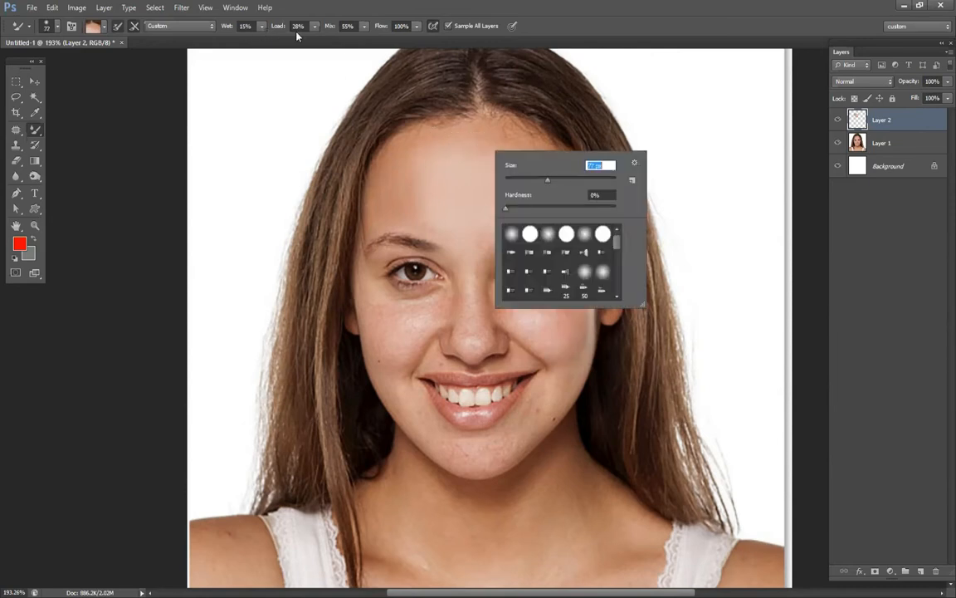
{"action": "left_click_drag", "start_coordinate": [280, 30], "coordinate": [226, 31]}
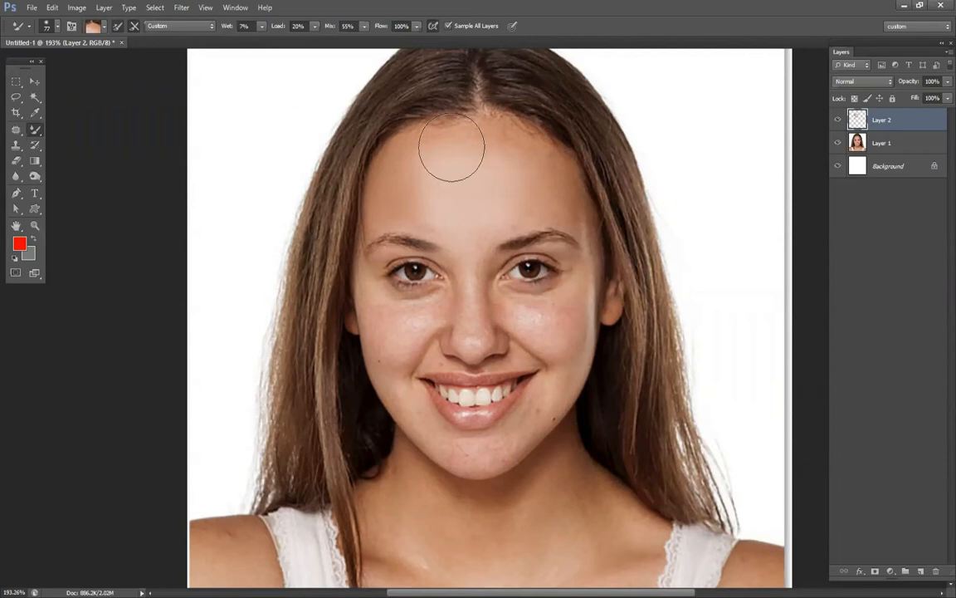
{"action": "right_click", "coordinate": [579, 170]}
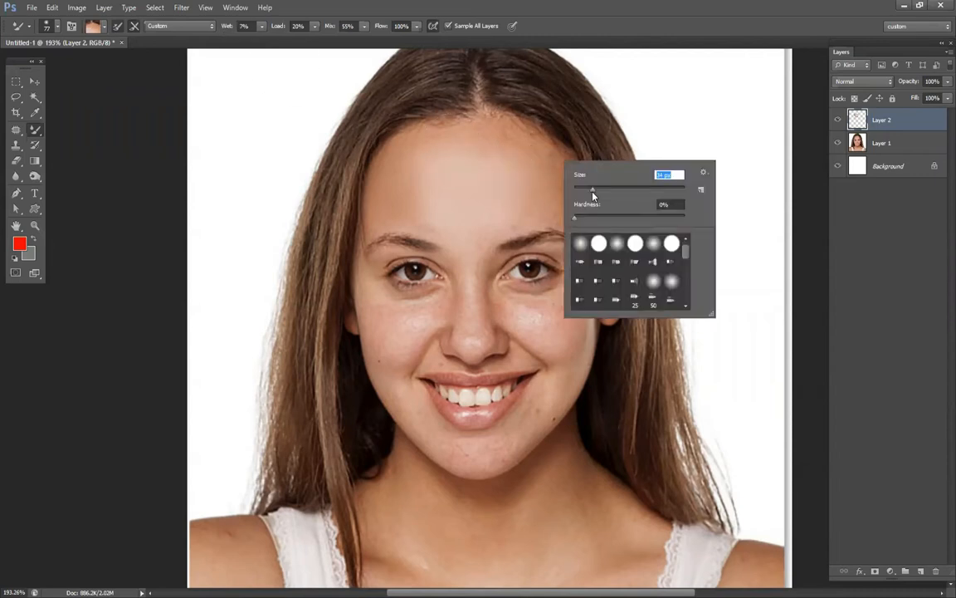
{"action": "left_click", "coordinate": [604, 190]}
{"action": "key", "text": "Return"}
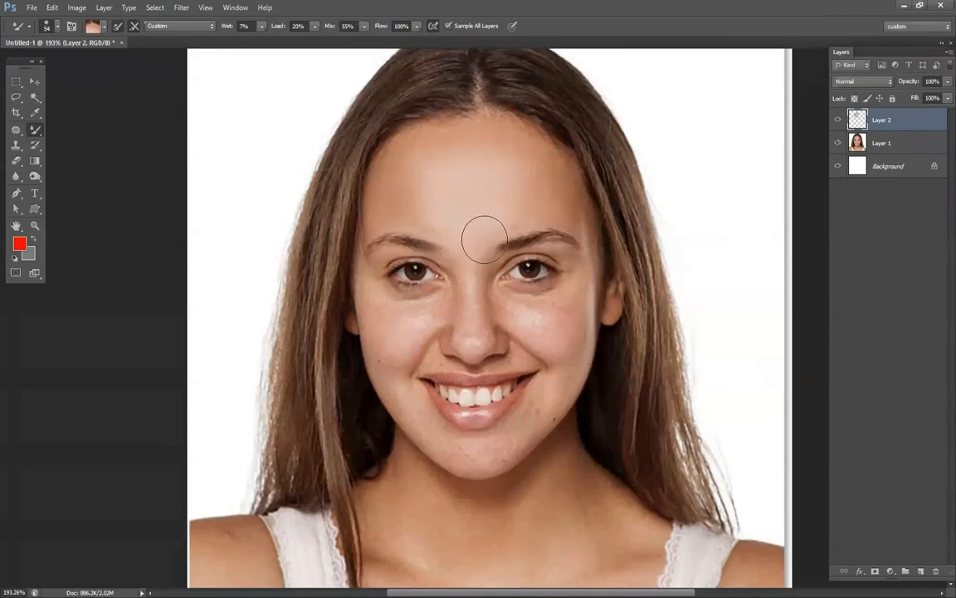
{"action": "mouse_move", "coordinate": [500, 224]}
{"action": "left_mouse_down"}
{"action": "mouse_move", "coordinate": [547, 193]}
{"action": "mouse_move", "coordinate": [537, 151]}
{"action": "mouse_move", "coordinate": [574, 219]}
{"action": "mouse_move", "coordinate": [502, 222]}
{"action": "left_mouse_up"}
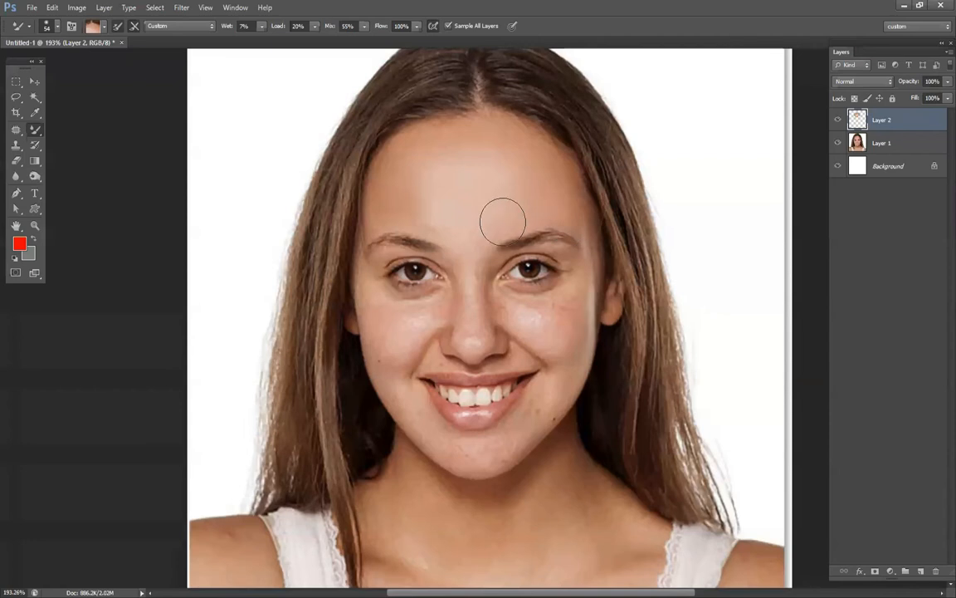
Blend the upper forehead toward the hairline with a 38 px Mixer Brush.
{"action": "right_click", "coordinate": [535, 150]}
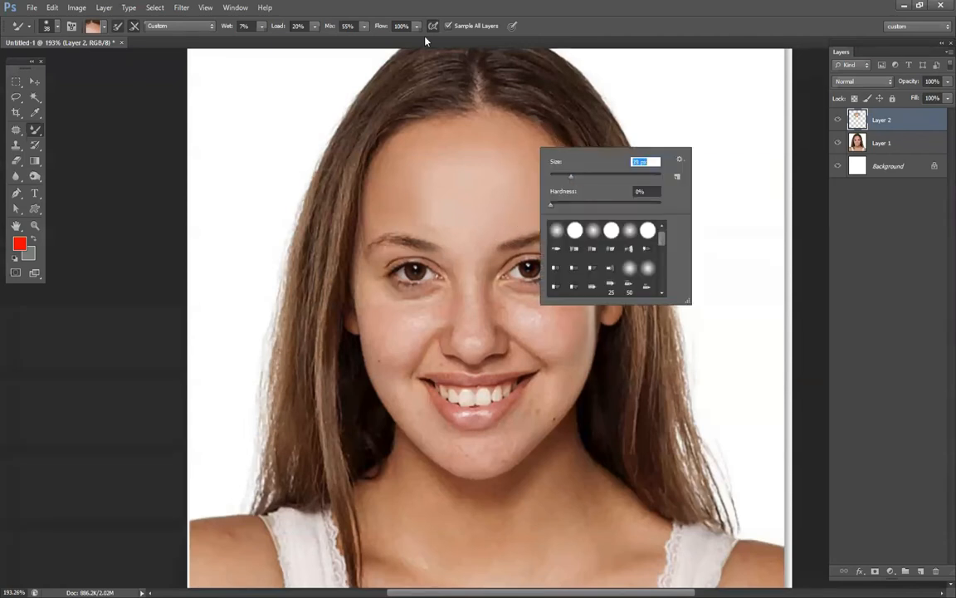
{"action": "scroll", "coordinate": [485, 317], "scroll_direction": "up", "scroll_amount": 4}
{"action": "left_click", "coordinate": [466, 271], "text": "alt"}
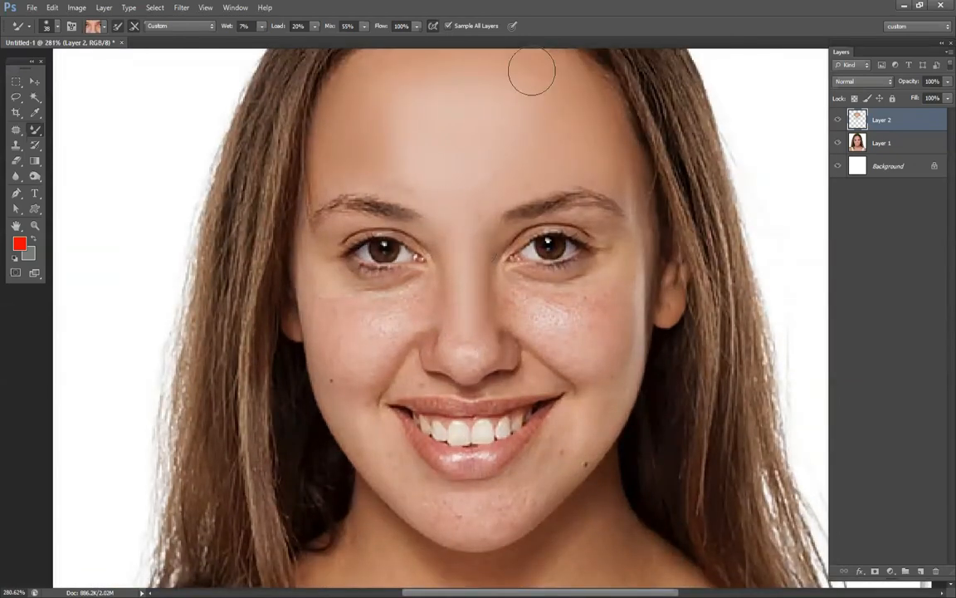
Smooth the skin around the left-hand eye with an 11 px Mixer Brush and the area between the brows at 33 px.
{"action": "right_click", "coordinate": [473, 235]}
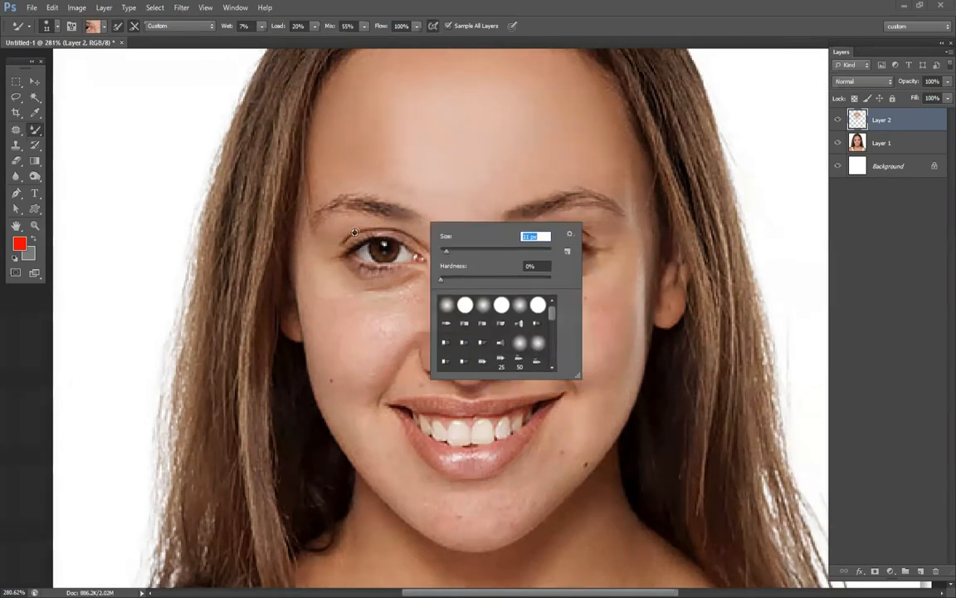
{"action": "key", "text": "Return"}
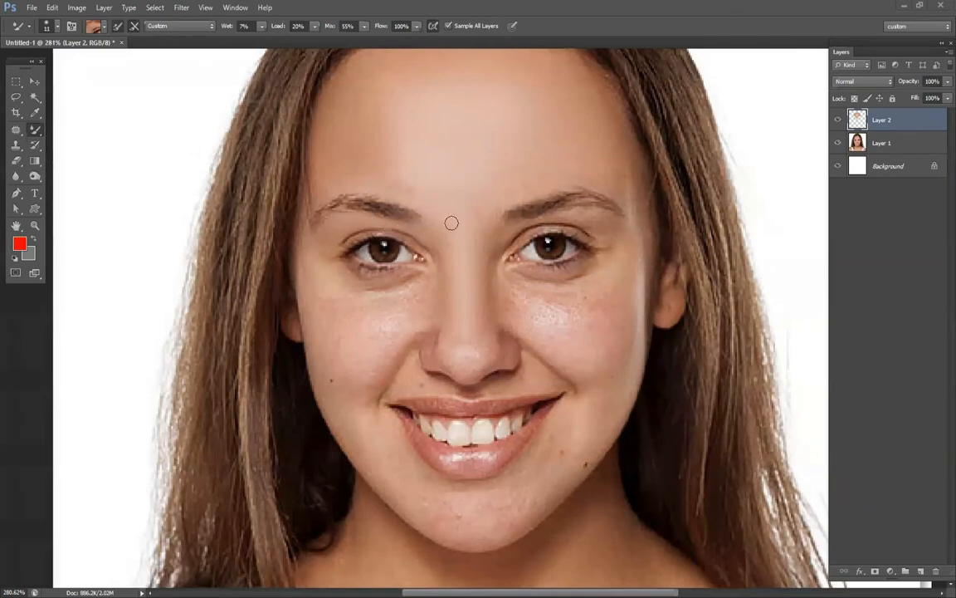
{"action": "right_click", "coordinate": [430, 204]}
{"action": "left_click", "coordinate": [466, 231]}
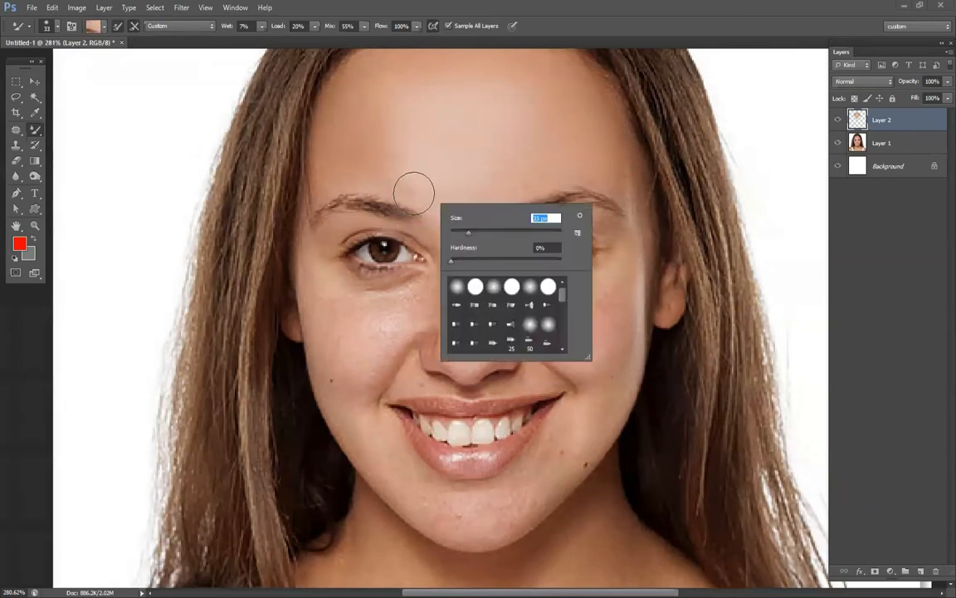
{"action": "key", "text": "Return"}
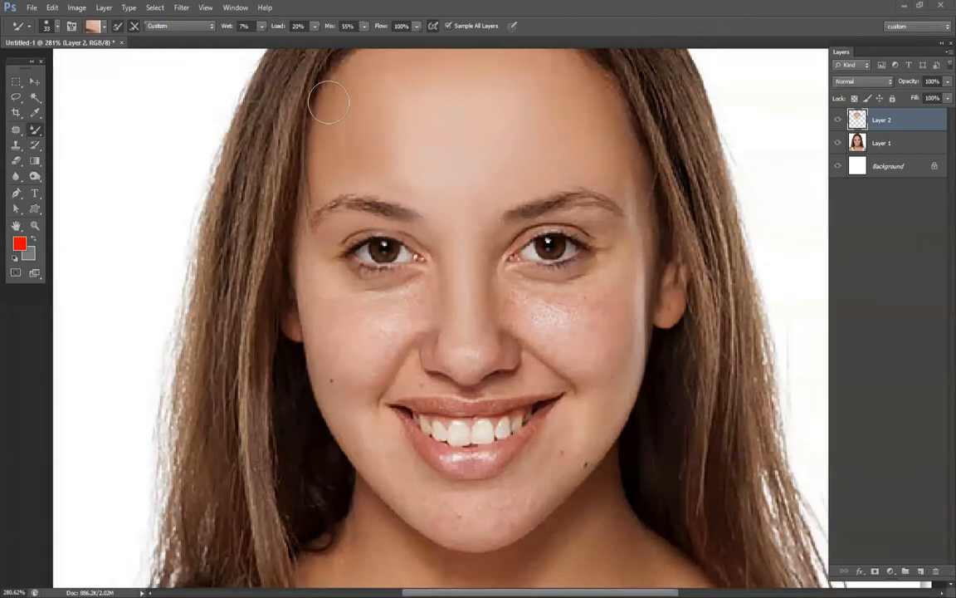
Smooth the shiny, freckled skin on the right-hand cheek with a 33 px Mixer Brush.
{"action": "mouse_move", "coordinate": [594, 325]}
{"action": "left_mouse_down"}
{"action": "mouse_move", "coordinate": [536, 303]}
{"action": "mouse_move", "coordinate": [612, 294]}
{"action": "mouse_move", "coordinate": [617, 269]}
{"action": "mouse_move", "coordinate": [603, 347]}
{"action": "mouse_move", "coordinate": [619, 348]}
{"action": "mouse_move", "coordinate": [623, 256]}
{"action": "left_mouse_up"}
{"action": "left_click", "coordinate": [507, 301], "text": "alt"}
{"action": "mouse_move", "coordinate": [505, 292]}
{"action": "left_mouse_down"}
{"action": "mouse_move", "coordinate": [505, 276]}
{"action": "mouse_move", "coordinate": [542, 349]}
{"action": "mouse_move", "coordinate": [509, 268]}
{"action": "mouse_move", "coordinate": [567, 321]}
{"action": "left_mouse_up"}
Smooth the skin around the right-hand eye and below its brow with an 11 px Mixer Brush.
{"action": "right_click", "coordinate": [495, 264]}
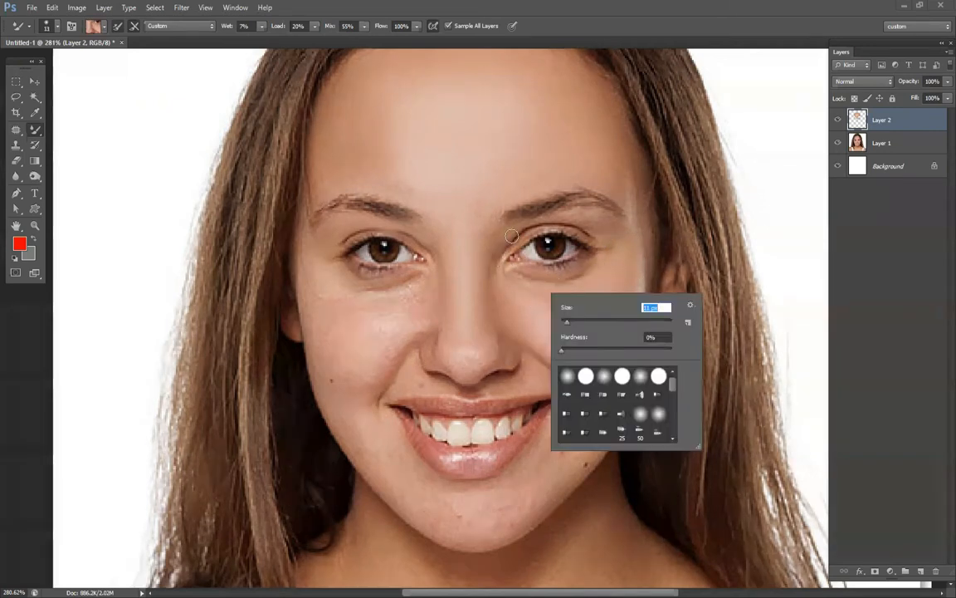
{"action": "key", "text": "Return"}
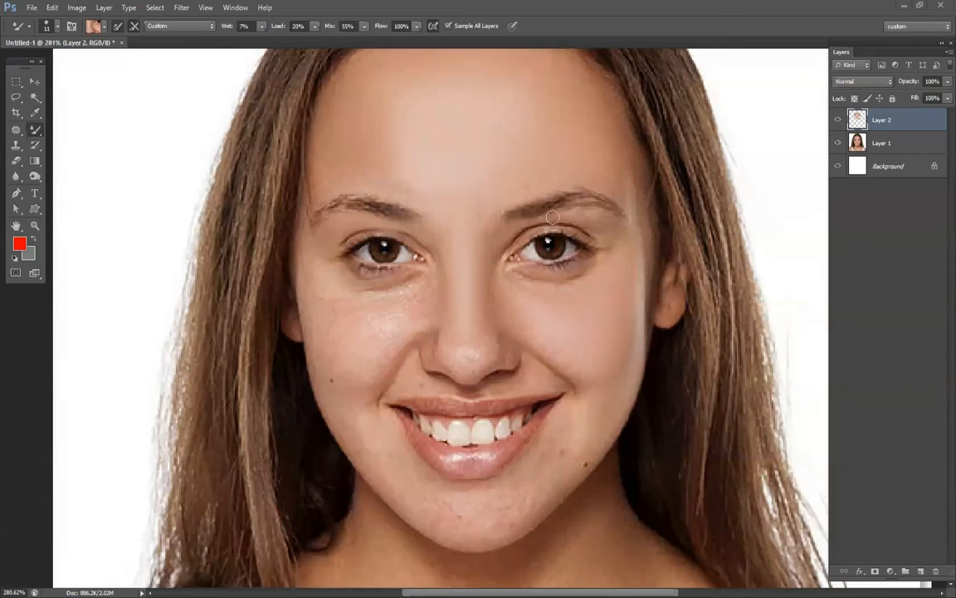
{"action": "left_click", "coordinate": [612, 225], "text": "alt"}
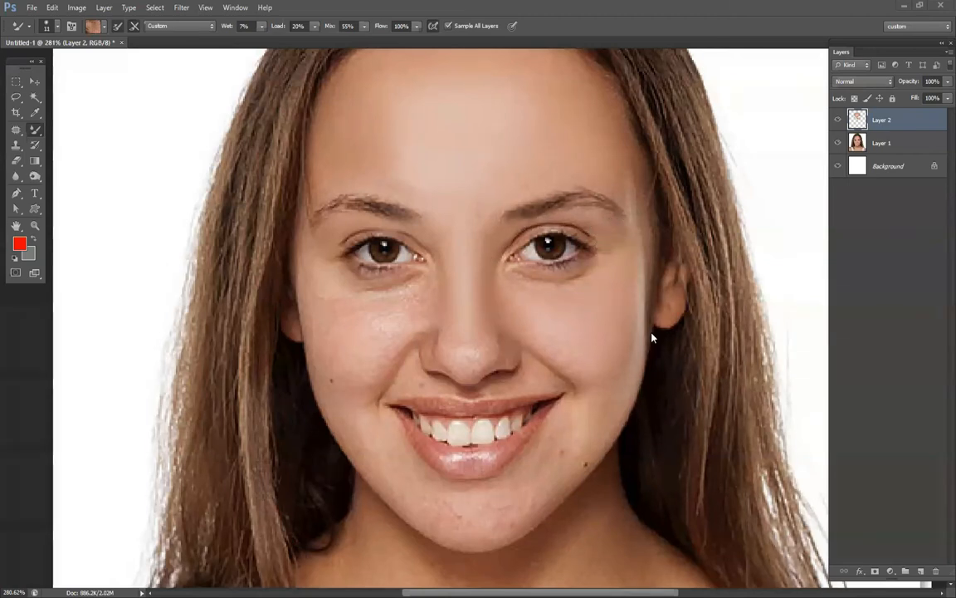
Blend the outer edge of the right-hand cheek beside the ear with a 40 px and then a 23 px Mixer Brush.
{"action": "right_click", "coordinate": [568, 274]}
{"action": "left_click_drag", "start_coordinate": [652, 332], "coordinate": [646, 331]}
{"action": "key", "text": "Return"}
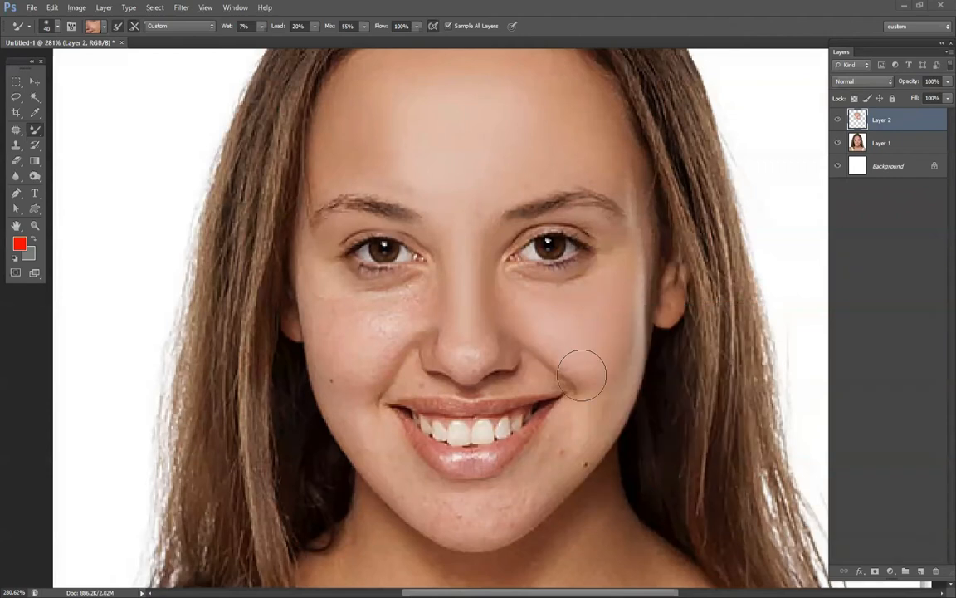
{"action": "left_click", "coordinate": [618, 333], "text": "alt"}
{"action": "right_click", "coordinate": [637, 349]}
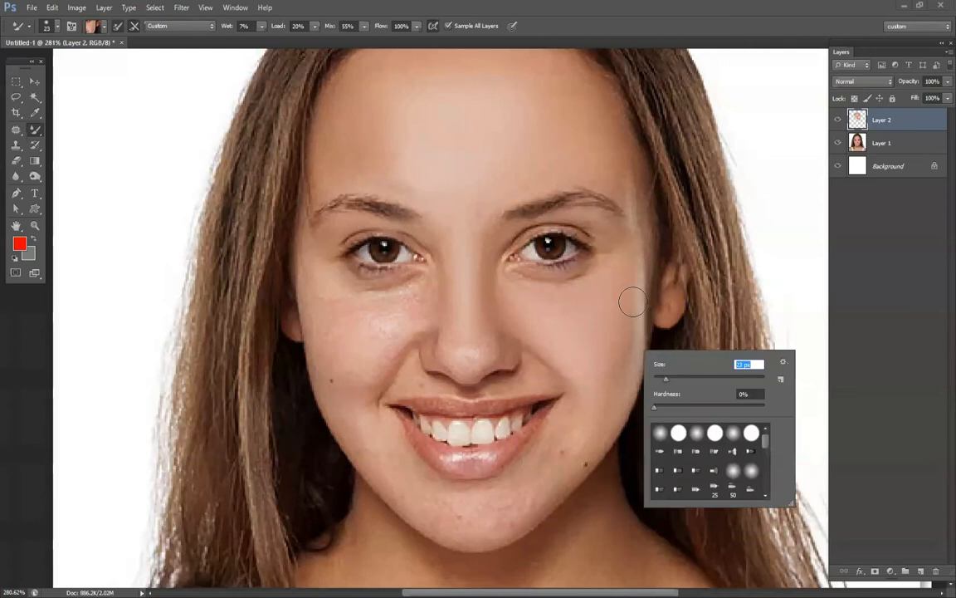
{"action": "left_click", "coordinate": [632, 302]}
Smooth the spots along both sides of the jaw and across the chin with a 23 px Mixer Brush, sampling nearby skin.
{"action": "left_click", "coordinate": [568, 428], "text": "alt"}
{"action": "mouse_move", "coordinate": [560, 417]}
{"action": "left_mouse_down"}
{"action": "mouse_move", "coordinate": [509, 504]}
{"action": "mouse_move", "coordinate": [485, 506]}
{"action": "left_mouse_up"}
{"action": "left_click_drag", "start_coordinate": [563, 468], "coordinate": [491, 498]}
{"action": "left_click", "coordinate": [555, 476], "text": "alt"}
{"action": "left_click", "coordinate": [579, 440], "text": "alt"}
{"action": "left_click", "coordinate": [448, 509], "text": "alt"}
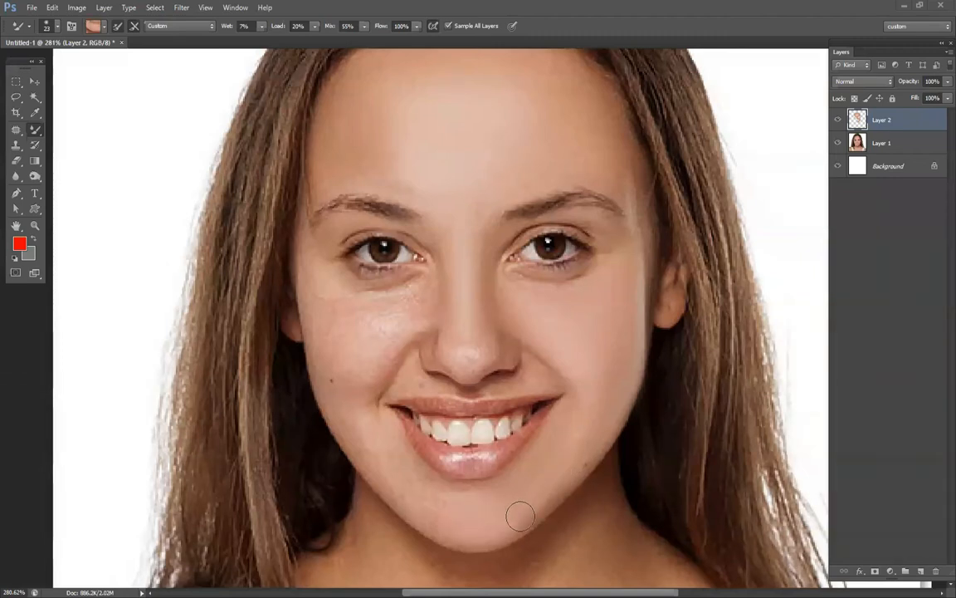
{"action": "left_click", "coordinate": [357, 419], "text": "alt"}
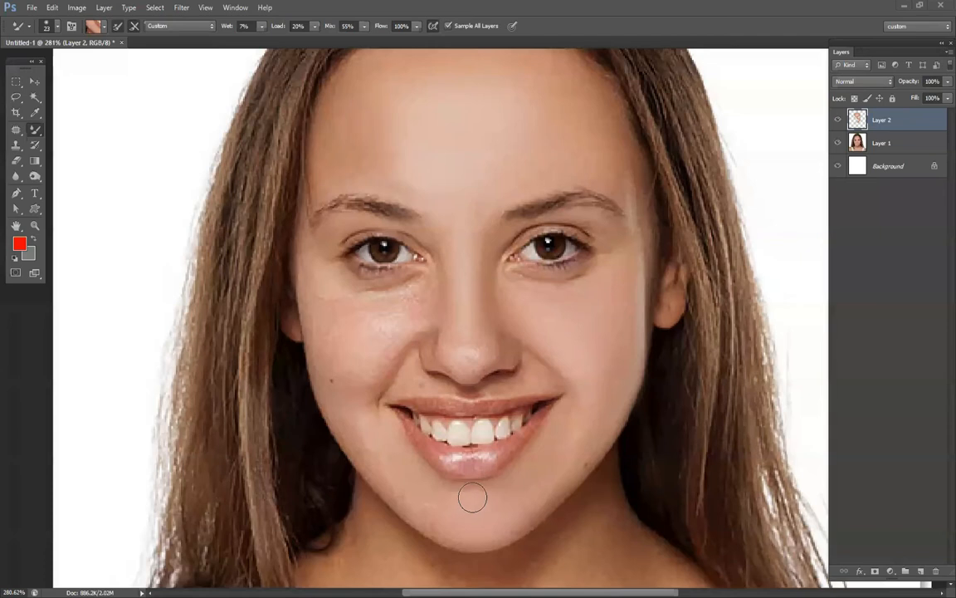
{"action": "left_click", "coordinate": [363, 448], "text": "alt"}
{"action": "mouse_move", "coordinate": [345, 421]}
{"action": "left_mouse_down"}
{"action": "mouse_move", "coordinate": [418, 515]}
{"action": "mouse_move", "coordinate": [456, 521]}
{"action": "left_mouse_up"}
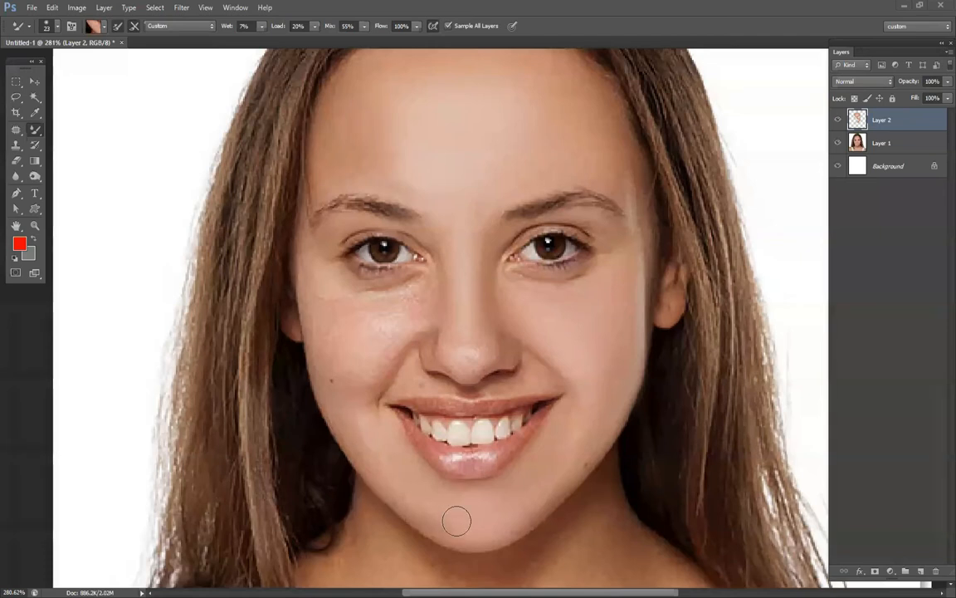
{"action": "left_click", "coordinate": [365, 358], "text": "alt"}
{"action": "mouse_move", "coordinate": [367, 359]}
{"action": "left_mouse_down"}
{"action": "mouse_move", "coordinate": [386, 375]}
{"action": "mouse_move", "coordinate": [399, 340]}
{"action": "mouse_move", "coordinate": [369, 400]}
{"action": "mouse_move", "coordinate": [371, 350]}
{"action": "mouse_move", "coordinate": [352, 374]}
{"action": "mouse_move", "coordinate": [401, 320]}
{"action": "mouse_move", "coordinate": [383, 382]}
{"action": "left_mouse_up"}
{"action": "key", "text": "ctrl+z"}
Smooth the left-hand cheek with a 61 px Mixer Brush, using color sampled from the cheek.
{"action": "right_click", "coordinate": [395, 353]}
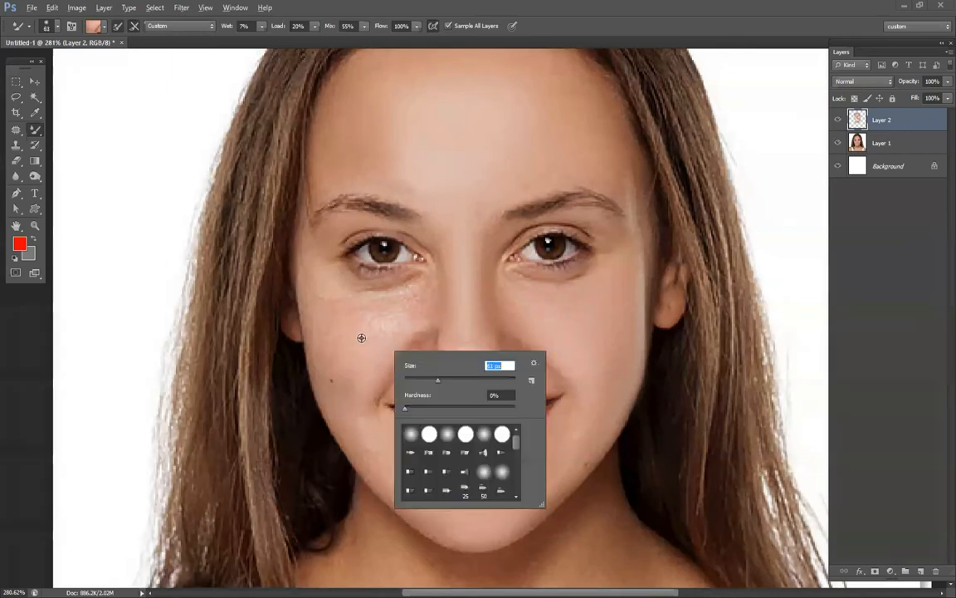
{"action": "left_click", "coordinate": [354, 334]}
{"action": "left_click", "coordinate": [402, 334], "text": "alt"}
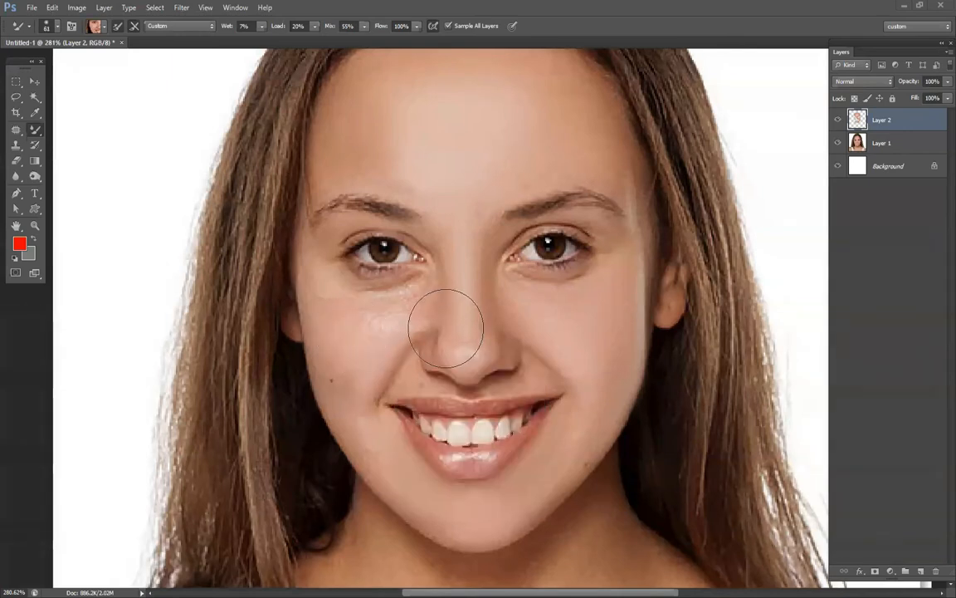
Blend the highlight under the left-hand eye and remove the mole on the lower cheek with a 29 px Mixer Brush.
{"action": "right_click", "coordinate": [448, 328]}
{"action": "left_click_drag", "start_coordinate": [485, 356], "coordinate": [476, 356]}
{"action": "mouse_move", "coordinate": [393, 318]}
{"action": "left_mouse_down"}
{"action": "mouse_move", "coordinate": [428, 288]}
{"action": "mouse_move", "coordinate": [384, 327]}
{"action": "mouse_move", "coordinate": [438, 285]}
{"action": "mouse_move", "coordinate": [420, 301]}
{"action": "mouse_move", "coordinate": [359, 316]}
{"action": "left_mouse_up"}
{"action": "left_click", "coordinate": [409, 315], "text": "alt"}
{"action": "left_click_drag", "start_coordinate": [434, 279], "coordinate": [380, 304]}
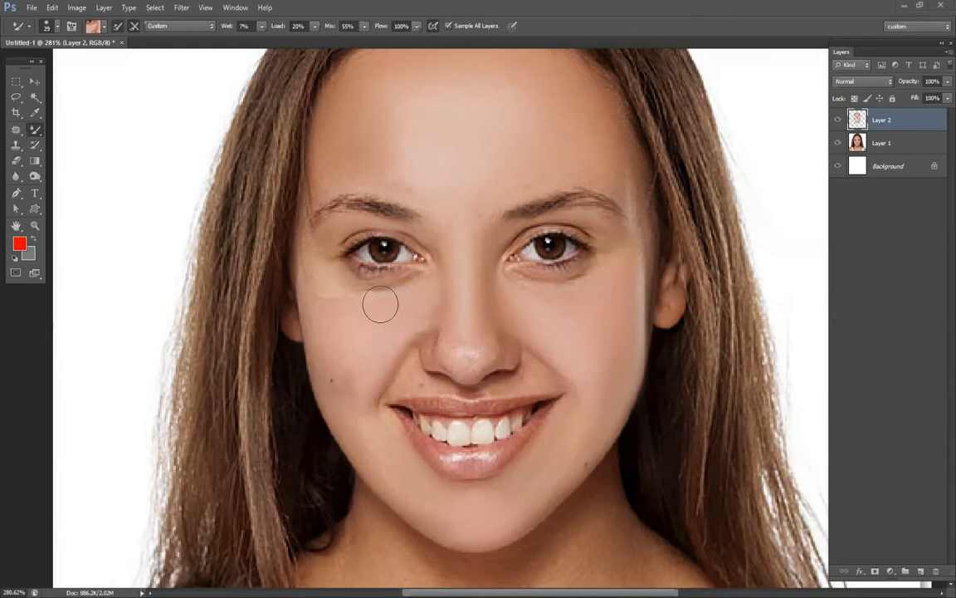
{"action": "mouse_move", "coordinate": [418, 335]}
{"action": "left_mouse_down"}
{"action": "mouse_move", "coordinate": [369, 388]}
{"action": "mouse_move", "coordinate": [335, 307]}
{"action": "mouse_move", "coordinate": [361, 405]}
{"action": "left_mouse_up"}
{"action": "left_click", "coordinate": [350, 333], "text": "alt"}
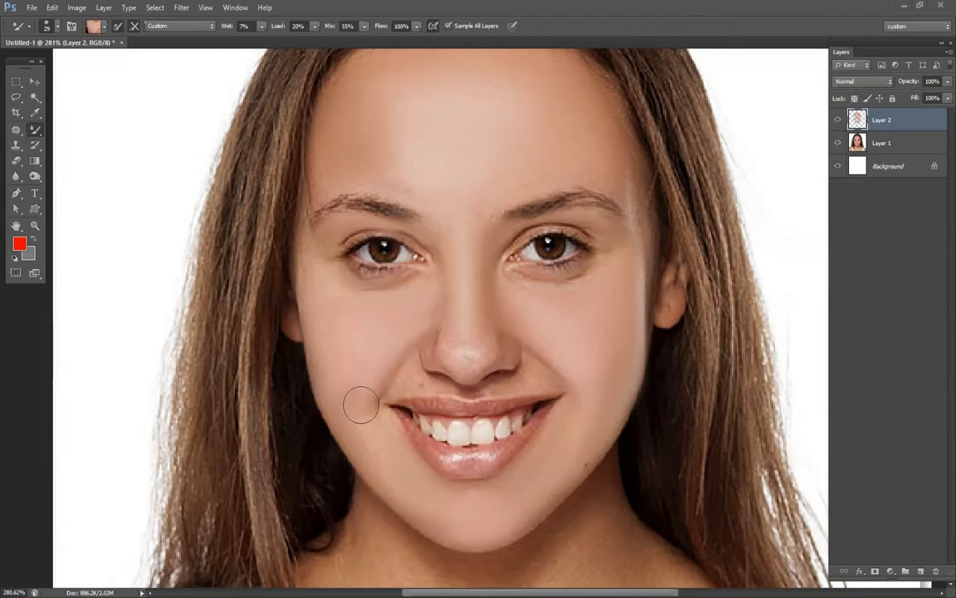
Soften the shine on the nose tip and smooth the nose's sides and bridge, reducing the Mixer Brush to 14 px.
{"action": "left_click", "coordinate": [464, 348], "text": "alt"}
{"action": "left_click_drag", "start_coordinate": [459, 346], "coordinate": [455, 358]}
{"action": "right_click", "coordinate": [539, 359]}
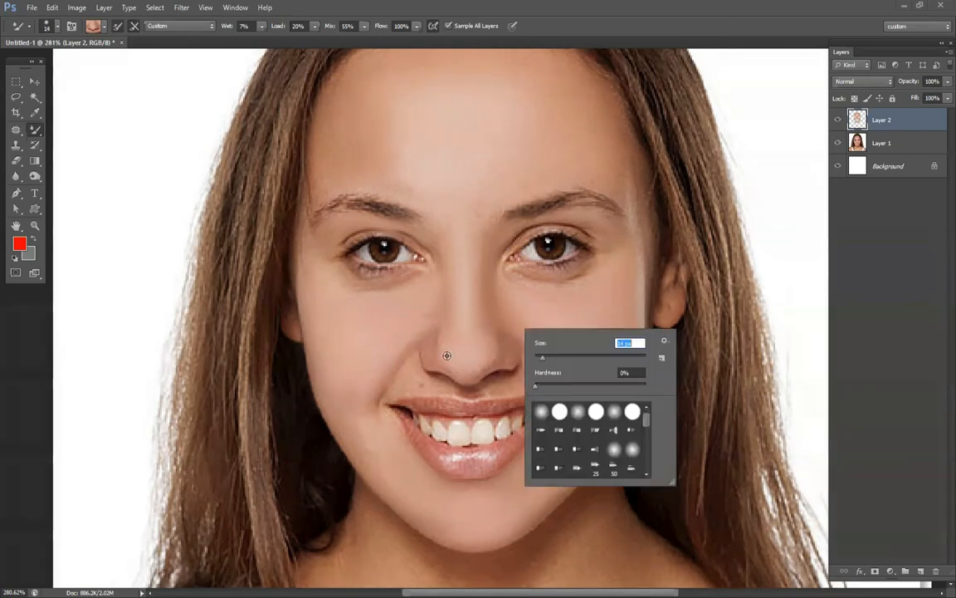
{"action": "left_click", "coordinate": [430, 357], "text": "alt"}
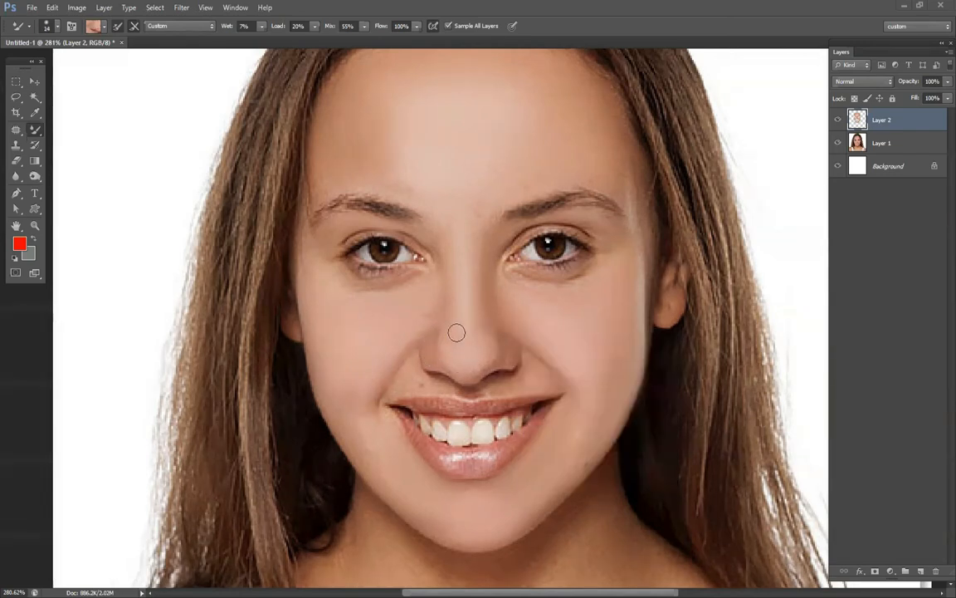
{"action": "left_click", "coordinate": [443, 311], "text": "alt"}
{"action": "left_click", "coordinate": [494, 311], "text": "alt"}
{"action": "left_click", "coordinate": [478, 342], "text": "alt"}
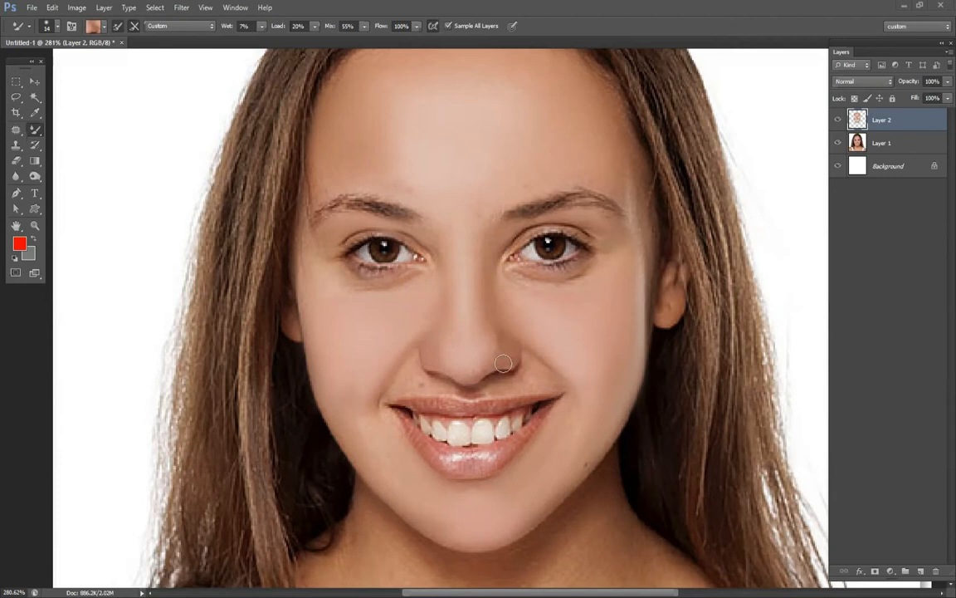
Smooth the skin above the upper lip and beside the left-hand mouth corner with the 14 px Mixer Brush.
{"action": "left_click", "coordinate": [531, 377], "text": "alt"}
{"action": "left_click", "coordinate": [485, 388], "text": "alt"}
{"action": "left_click", "coordinate": [413, 380], "text": "alt"}
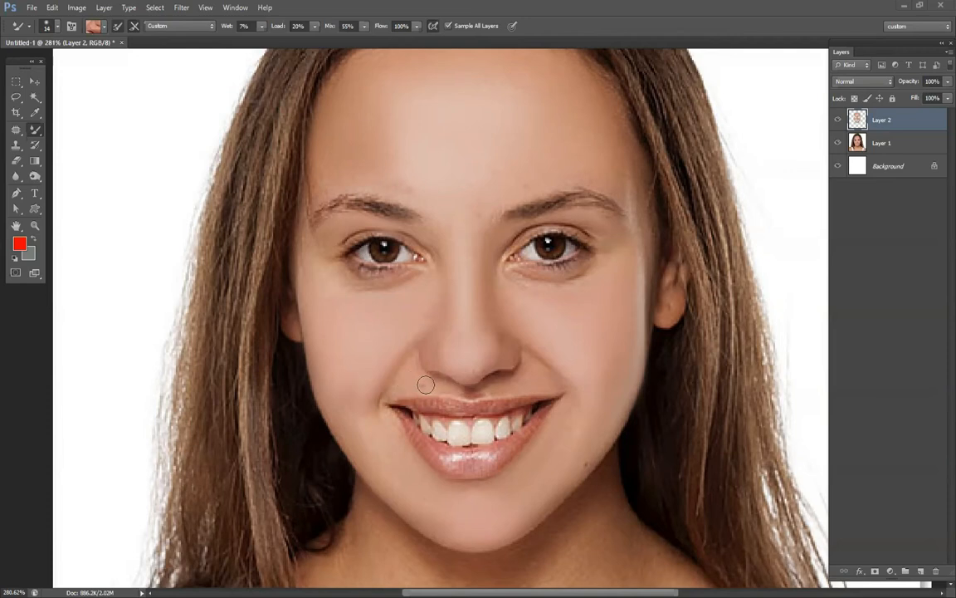
{"action": "left_click", "coordinate": [386, 428], "text": "alt"}
{"action": "left_click", "coordinate": [377, 451], "text": "alt"}
Blend the skin between and just above the eyebrows, enlarging the Mixer Brush from 14 px to 27 px.
{"action": "left_click", "coordinate": [499, 205], "text": "alt"}
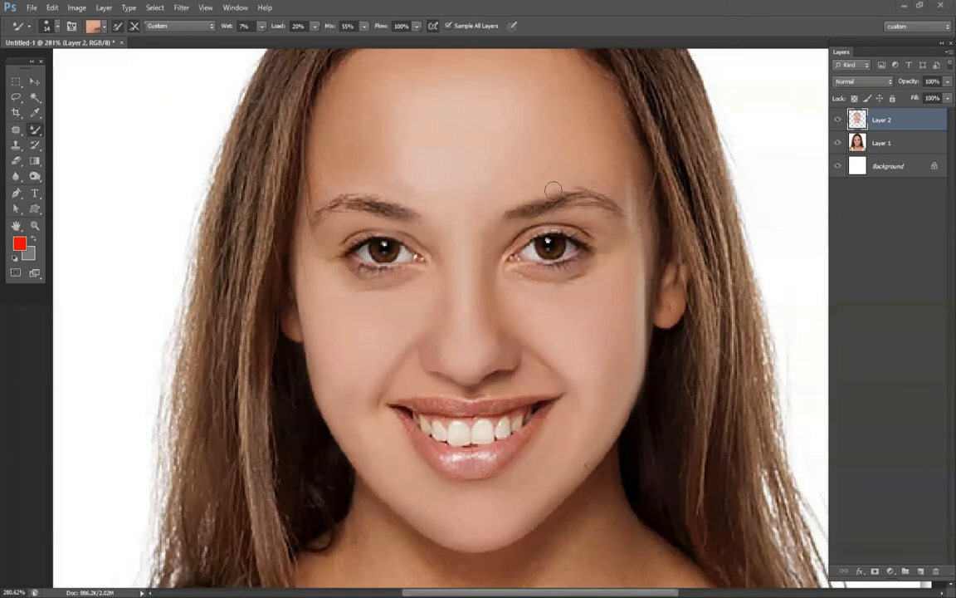
{"action": "left_click", "coordinate": [445, 196], "text": "alt"}
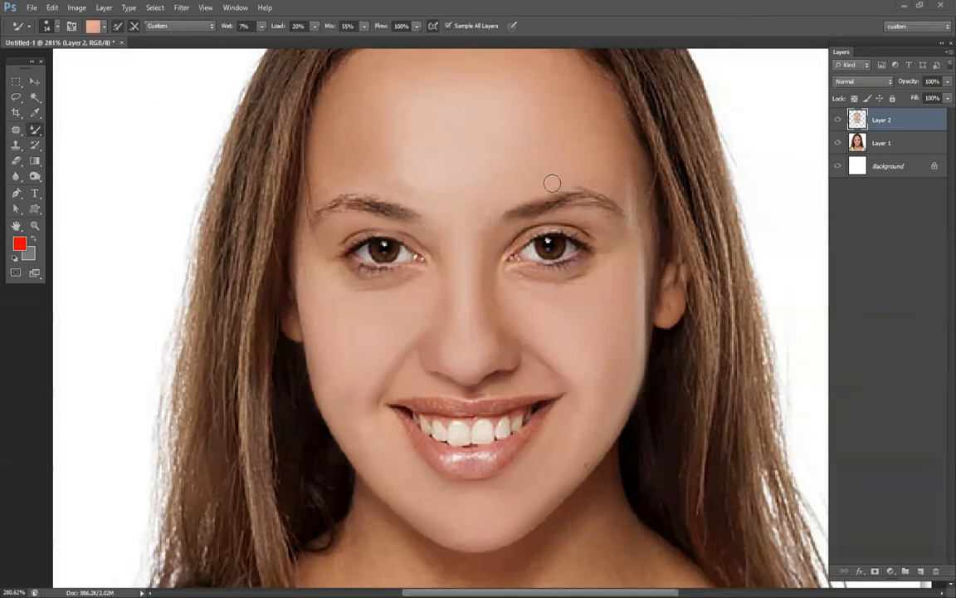
{"action": "left_click", "coordinate": [510, 177], "text": "alt"}
{"action": "right_click", "coordinate": [583, 199]}
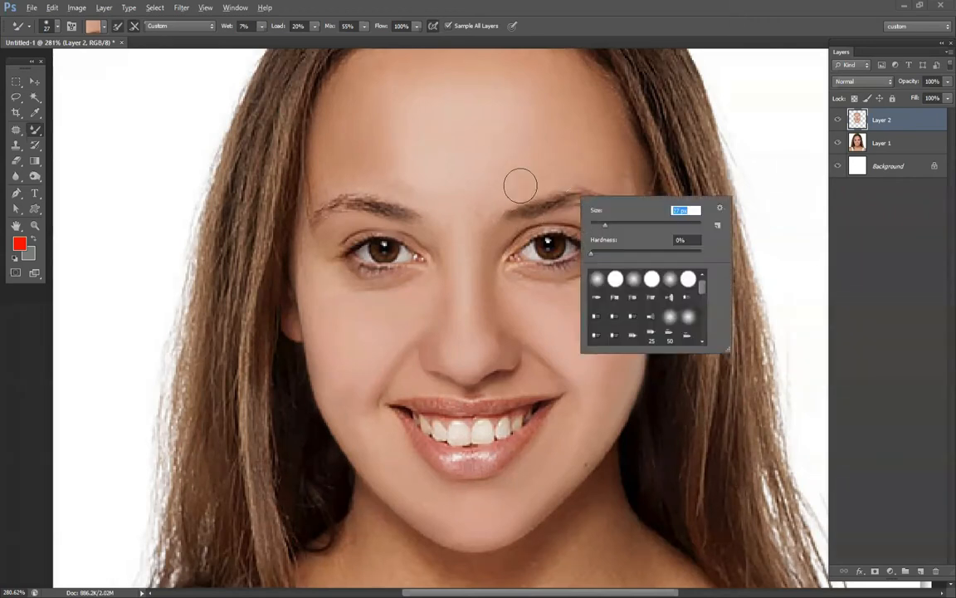
{"action": "left_click", "coordinate": [508, 196]}
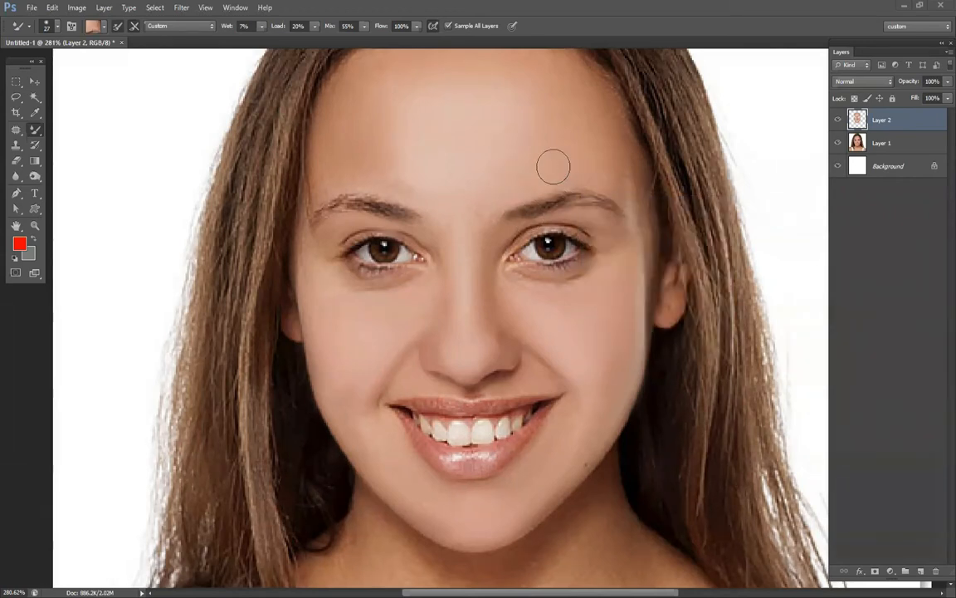
Blend the forehead above the left-hand eyebrow with a 54 px Mixer Brush, using color sampled from the forehead.
{"action": "key", "text": "ctrl+0"}
{"action": "scroll", "coordinate": [435, 241], "scroll_direction": "up", "scroll_amount": 5}
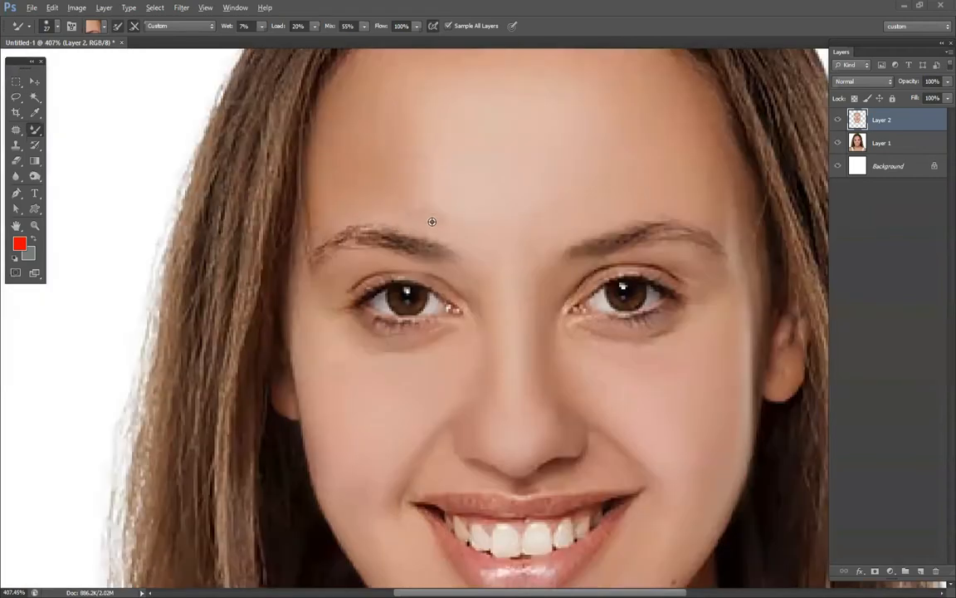
{"action": "scroll", "coordinate": [454, 190], "scroll_direction": "down", "scroll_amount": 4}
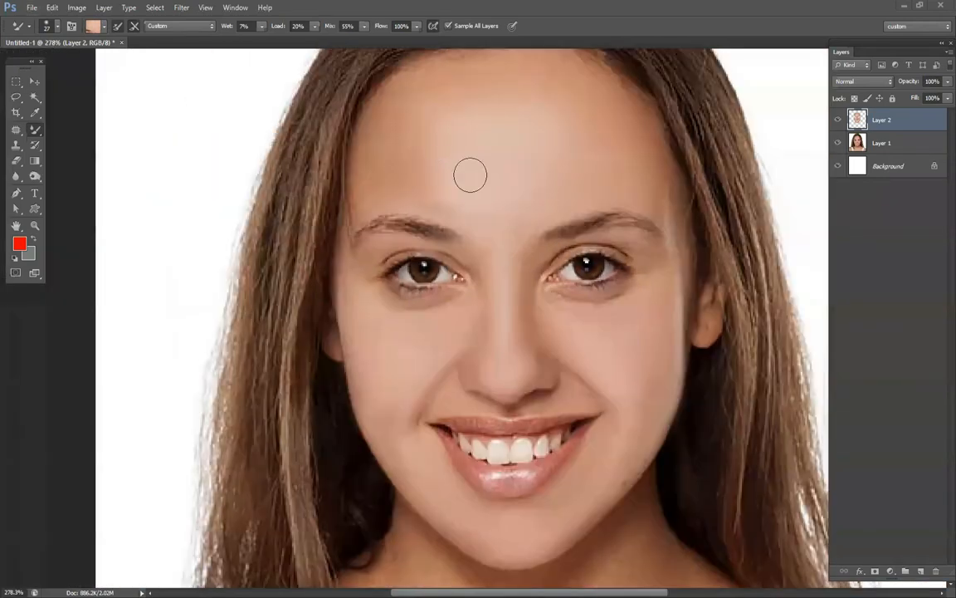
{"action": "right_click", "coordinate": [470, 174]}
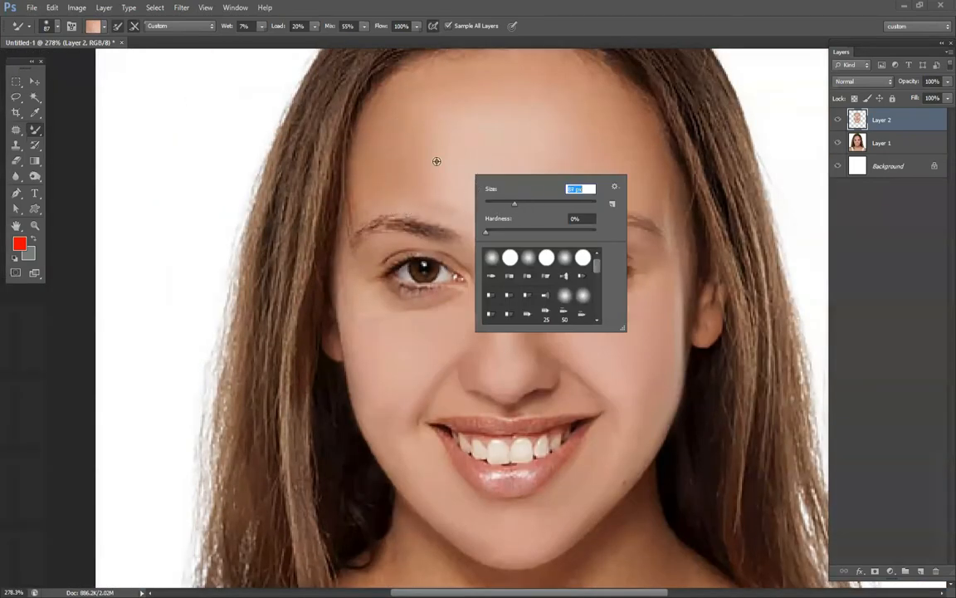
{"action": "left_click", "coordinate": [425, 186]}
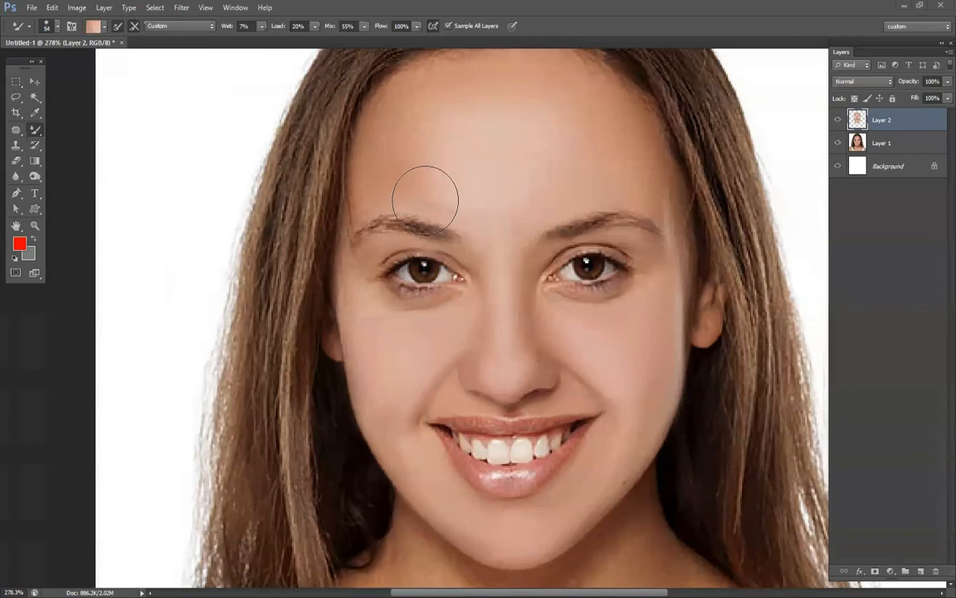
Blend the forehead's outer edge beside the left-hand hairline with the 54 px Mixer Brush.
{"action": "left_click", "coordinate": [328, 181], "text": "alt"}
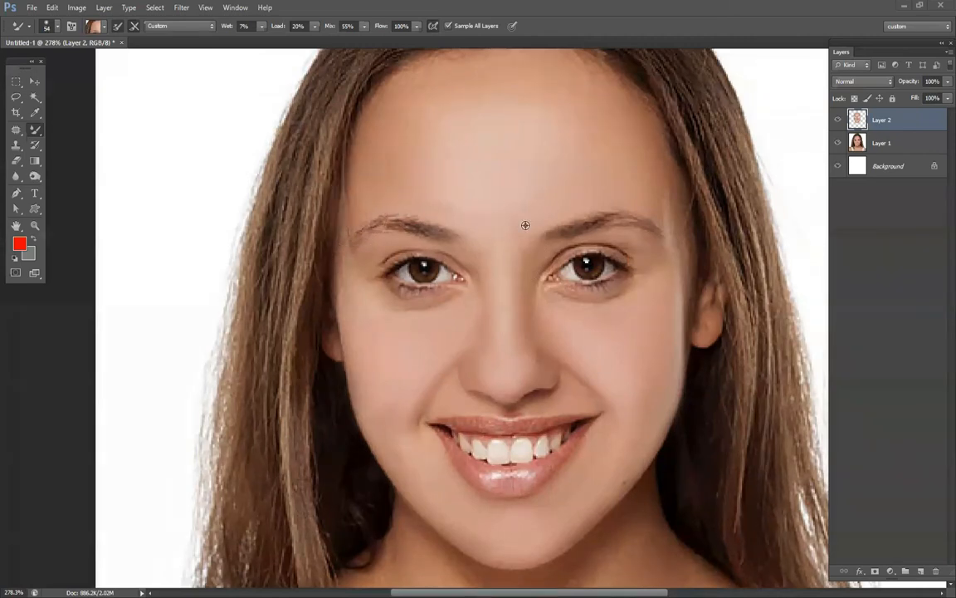
{"action": "scroll", "coordinate": [525, 225], "scroll_direction": "down", "scroll_amount": 4}
{"action": "scroll", "coordinate": [576, 191], "scroll_direction": "up", "scroll_amount": 3}
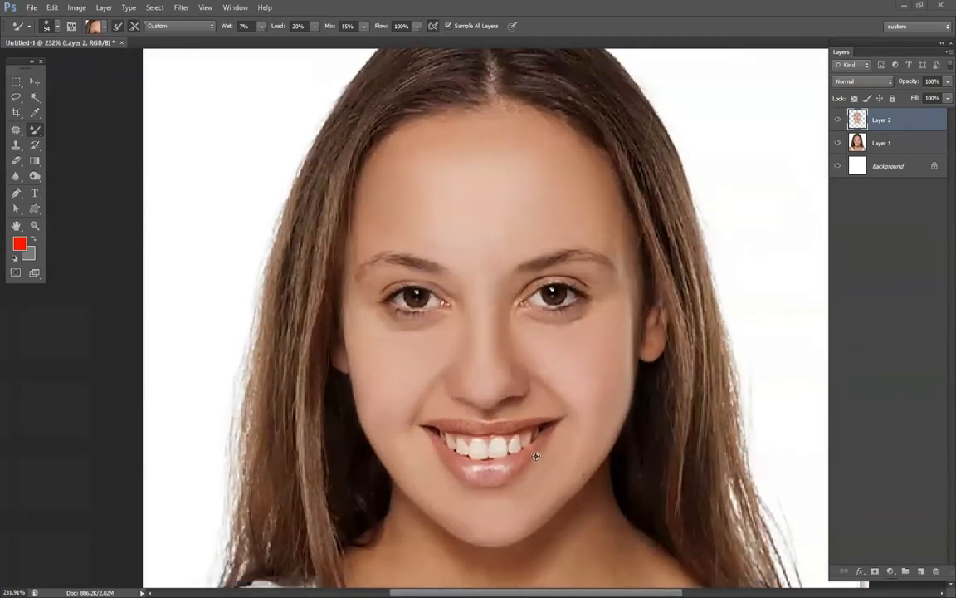
Reduce the Mixer Brush to 8 px and set its color to the pinkish white #fff0f0 for the teeth.
{"action": "scroll", "coordinate": [487, 380], "scroll_direction": "down", "scroll_amount": 3}
{"action": "scroll", "coordinate": [480, 380], "scroll_direction": "up", "scroll_amount": 4}
{"action": "scroll", "coordinate": [480, 381], "scroll_direction": "up", "scroll_amount": 1}
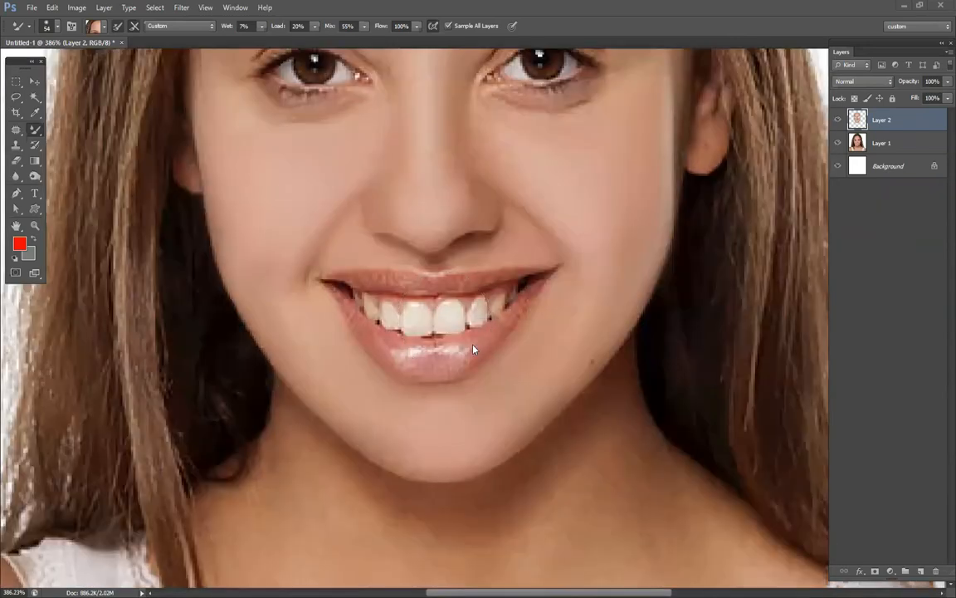
{"action": "right_click", "coordinate": [465, 349]}
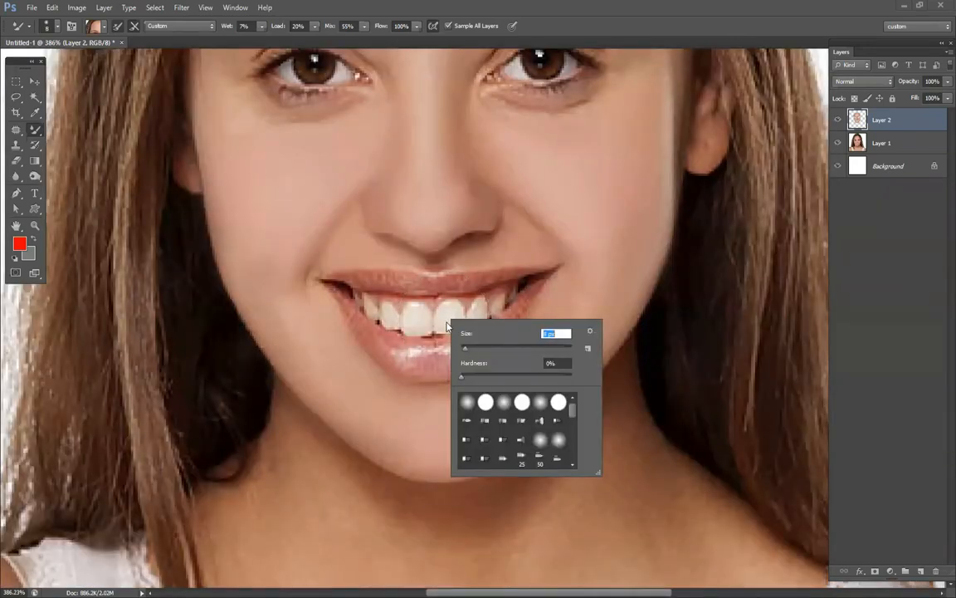
{"action": "key", "text": "Return"}
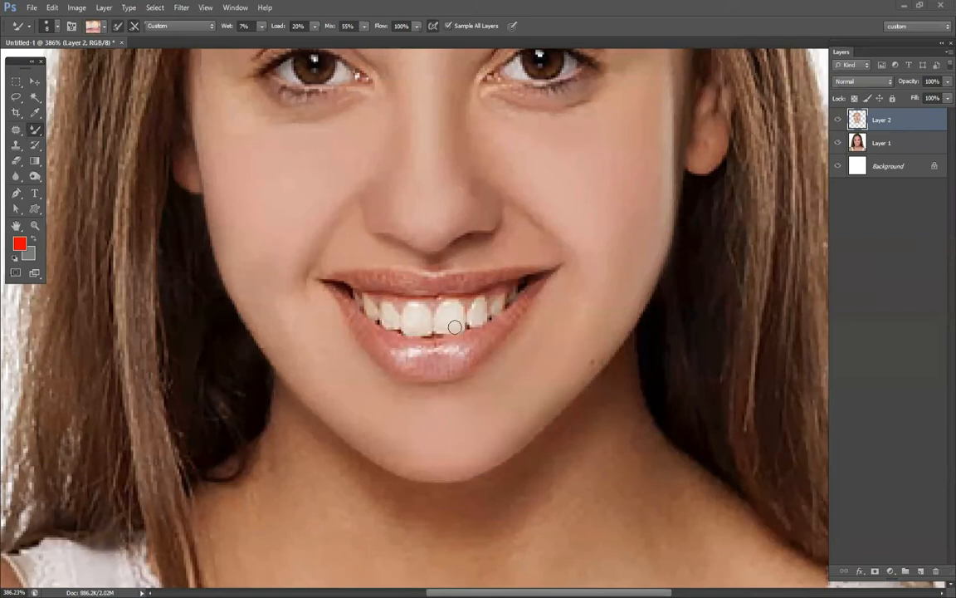
{"action": "left_click", "coordinate": [93, 27]}
{"action": "left_click", "coordinate": [488, 212]}
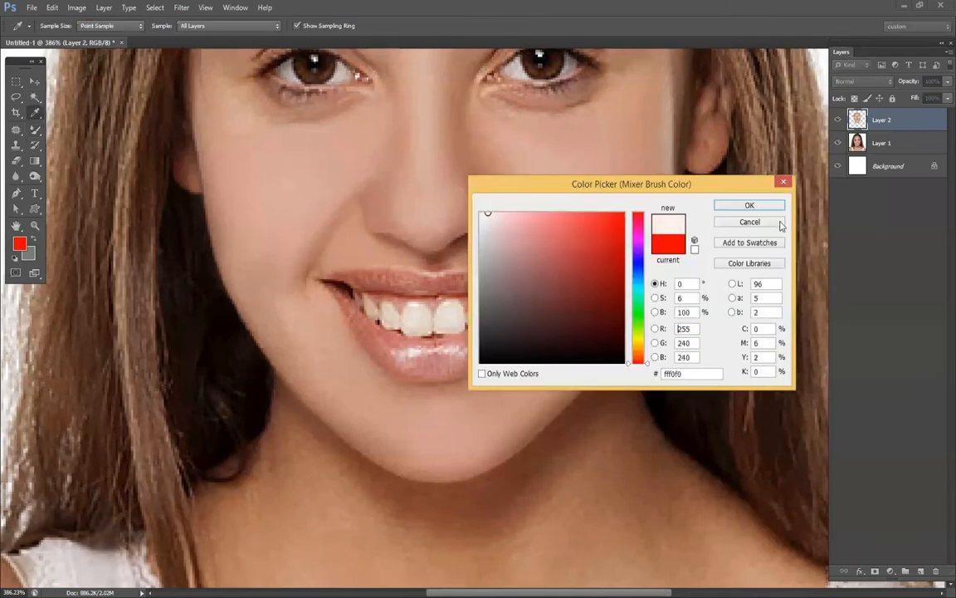
{"action": "left_click", "coordinate": [738, 210]}
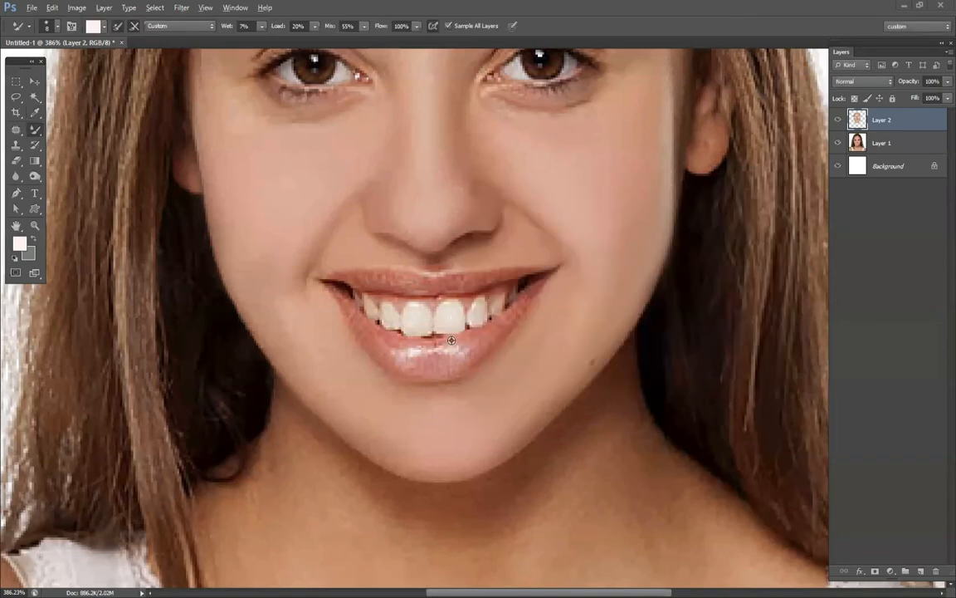
Whiten the teeth with the pinkish-white Mixer Brush, reducing it to 6 px for the right-hand side teeth.
{"action": "scroll", "coordinate": [446, 313], "scroll_direction": "up", "scroll_amount": 3}
{"action": "mouse_move", "coordinate": [437, 306]}
{"action": "left_mouse_down"}
{"action": "mouse_move", "coordinate": [454, 283]}
{"action": "mouse_move", "coordinate": [463, 296]}
{"action": "mouse_move", "coordinate": [450, 317]}
{"action": "mouse_move", "coordinate": [440, 307]}
{"action": "mouse_move", "coordinate": [447, 284]}
{"action": "mouse_move", "coordinate": [456, 318]}
{"action": "mouse_move", "coordinate": [435, 306]}
{"action": "mouse_move", "coordinate": [450, 322]}
{"action": "mouse_move", "coordinate": [380, 290]}
{"action": "mouse_move", "coordinate": [384, 298]}
{"action": "mouse_move", "coordinate": [380, 290]}
{"action": "mouse_move", "coordinate": [393, 285]}
{"action": "mouse_move", "coordinate": [396, 319]}
{"action": "mouse_move", "coordinate": [382, 292]}
{"action": "mouse_move", "coordinate": [379, 320]}
{"action": "mouse_move", "coordinate": [398, 304]}
{"action": "mouse_move", "coordinate": [381, 317]}
{"action": "mouse_move", "coordinate": [395, 308]}
{"action": "mouse_move", "coordinate": [340, 288]}
{"action": "mouse_move", "coordinate": [344, 309]}
{"action": "mouse_move", "coordinate": [339, 293]}
{"action": "mouse_move", "coordinate": [342, 306]}
{"action": "mouse_move", "coordinate": [300, 278]}
{"action": "mouse_move", "coordinate": [362, 301]}
{"action": "left_mouse_up"}
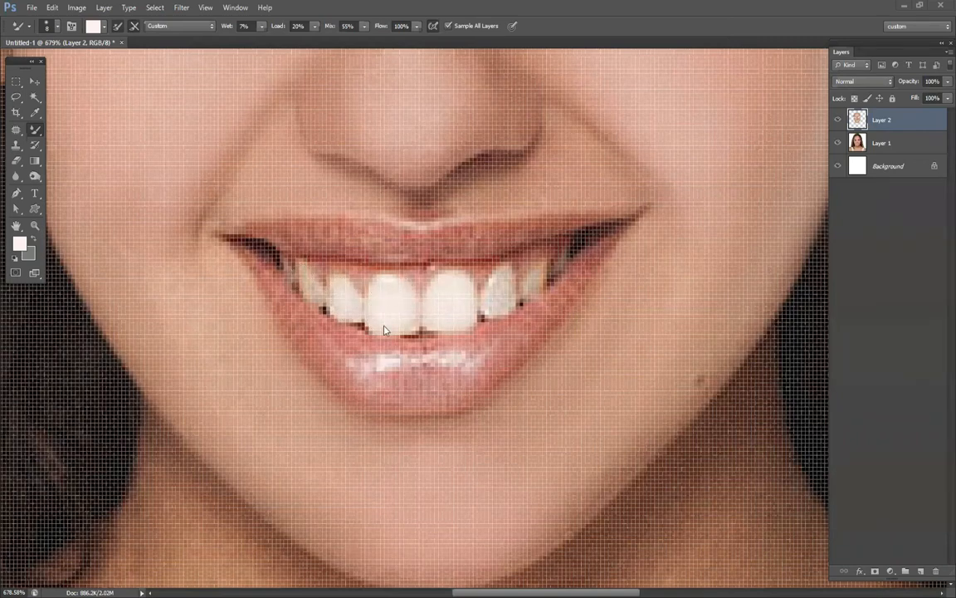
{"action": "right_click", "coordinate": [378, 329]}
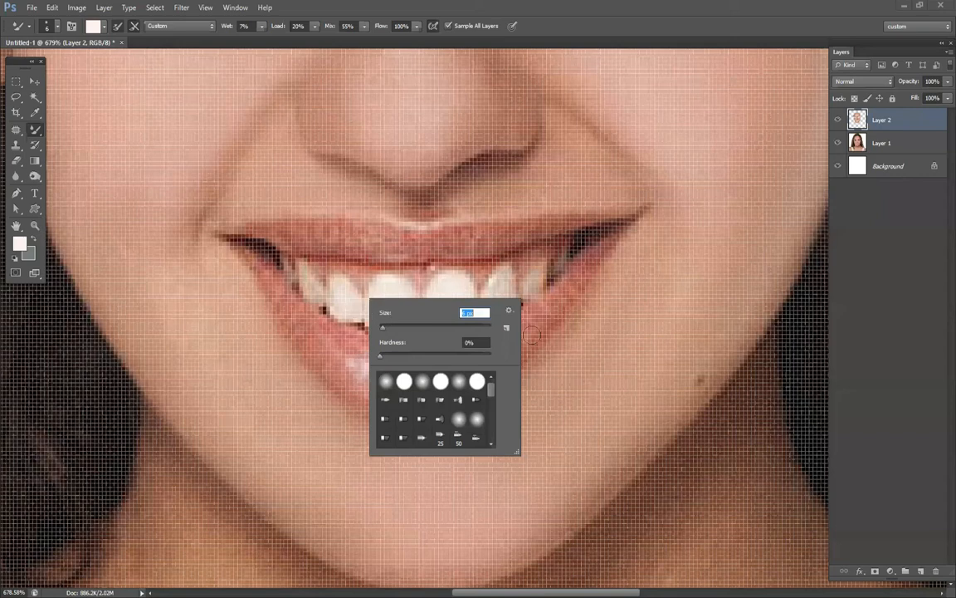
{"action": "left_click", "coordinate": [547, 273]}
{"action": "left_click_drag", "start_coordinate": [561, 270], "coordinate": [563, 266]}
Smooth the lower lip with a 17 px Mixer Brush, using color sampled from the lip.
{"action": "left_click", "coordinate": [473, 371], "text": "alt"}
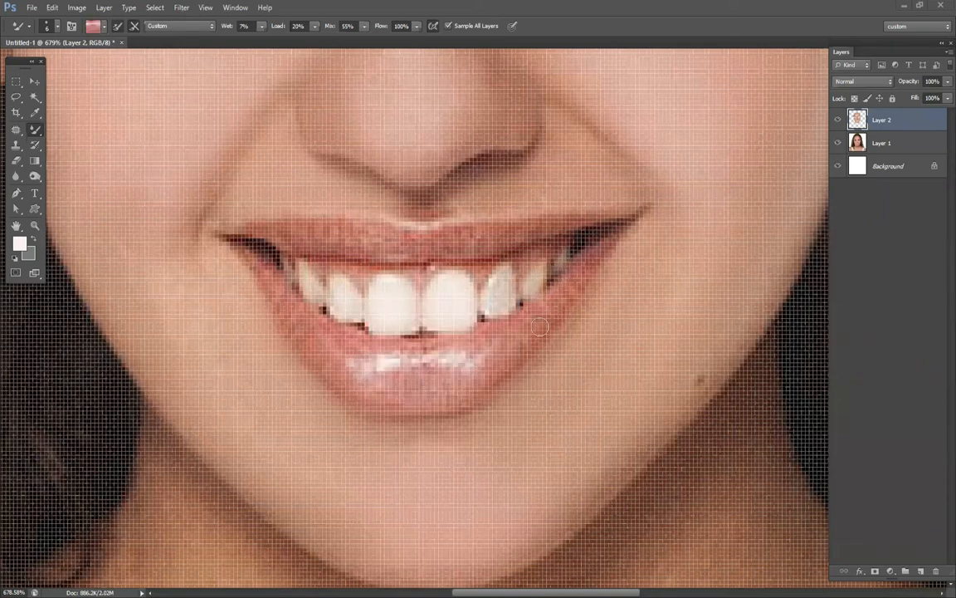
{"action": "right_click", "coordinate": [544, 322]}
{"action": "left_click_drag", "start_coordinate": [559, 353], "coordinate": [579, 354]}
{"action": "left_click", "coordinate": [566, 353]}
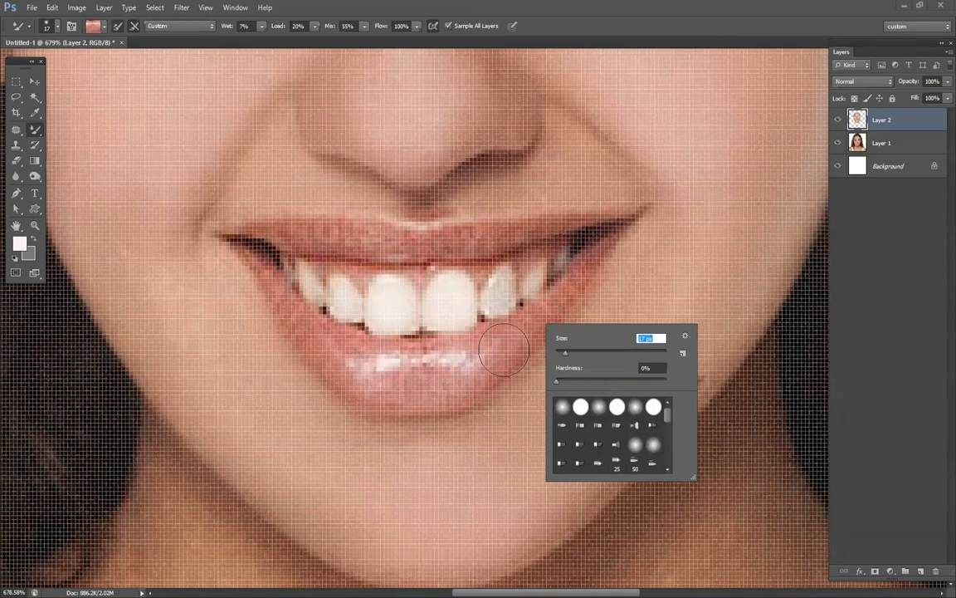
{"action": "key", "text": "Return"}
{"action": "left_click", "coordinate": [555, 299], "text": "alt"}
{"action": "left_click_drag", "start_coordinate": [557, 287], "coordinate": [534, 298]}
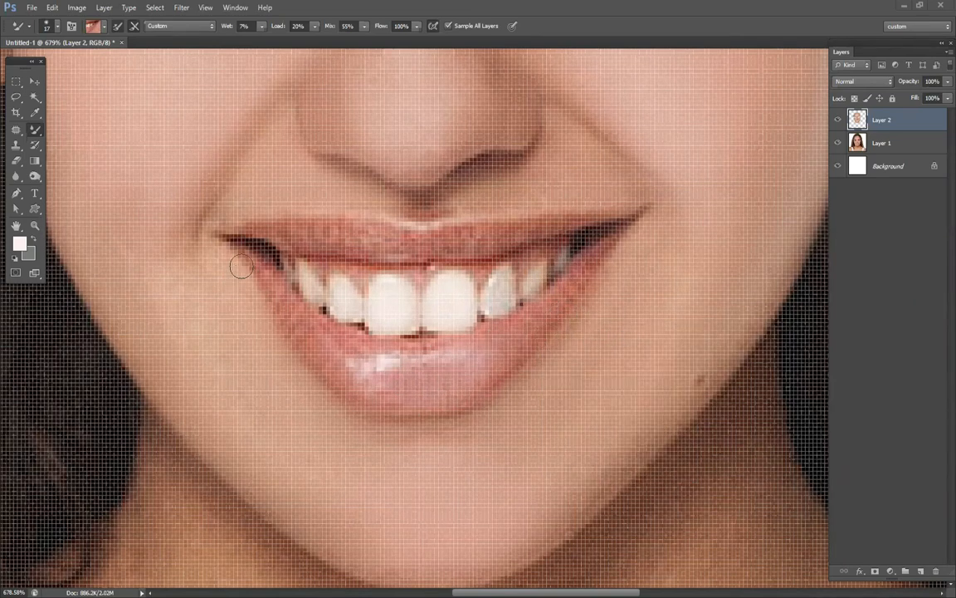
Smooth the upper lip from corner to corner with an 8 px Mixer Brush, using color sampled from the lip.
{"action": "right_click", "coordinate": [615, 303]}
{"action": "left_click", "coordinate": [629, 331]}
{"action": "key", "text": "Return"}
{"action": "scroll", "coordinate": [424, 347], "scroll_direction": "down", "scroll_amount": 2}
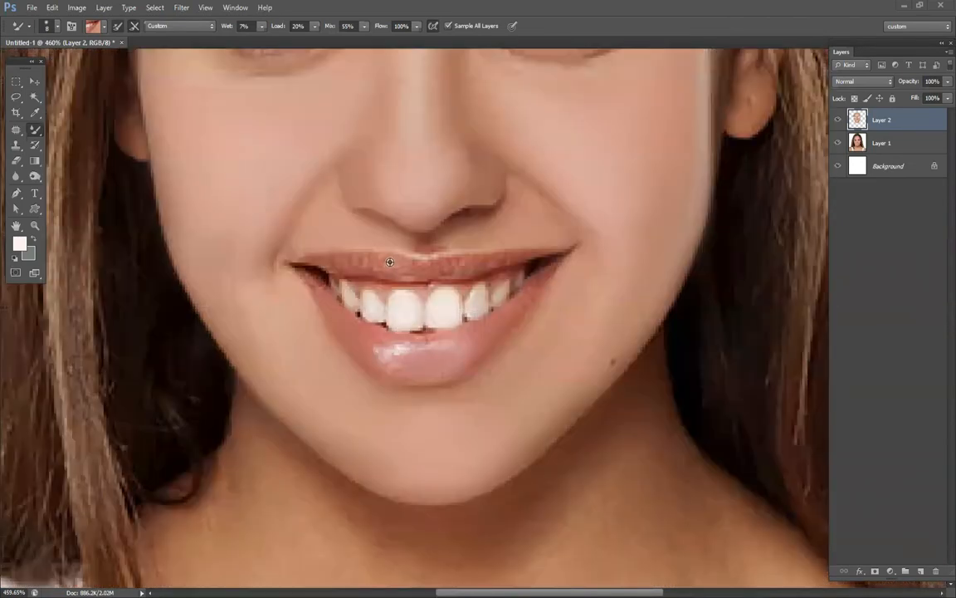
{"action": "left_click", "coordinate": [389, 261], "text": "alt"}
{"action": "left_click_drag", "start_coordinate": [413, 267], "coordinate": [524, 254]}
{"action": "left_click", "coordinate": [360, 266], "text": "alt"}
{"action": "mouse_move", "coordinate": [334, 265]}
{"action": "left_mouse_down"}
{"action": "mouse_move", "coordinate": [411, 281]}
{"action": "mouse_move", "coordinate": [474, 271]}
{"action": "mouse_move", "coordinate": [512, 300]}
{"action": "mouse_move", "coordinate": [540, 260]}
{"action": "left_mouse_up"}
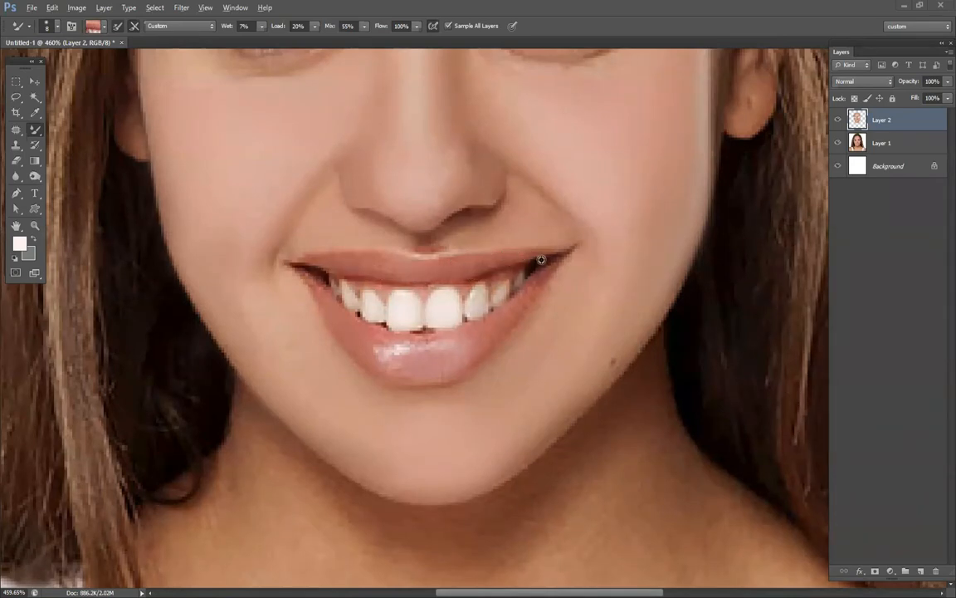
Blend the skin beneath both eyes with the 8 px Mixer Brush, using color sampled near the eyes.
{"action": "scroll", "coordinate": [512, 207], "scroll_direction": "down", "scroll_amount": 3}
{"action": "scroll", "coordinate": [513, 207], "scroll_direction": "down", "scroll_amount": 2}
{"action": "scroll", "coordinate": [521, 200], "scroll_direction": "up", "scroll_amount": 4}
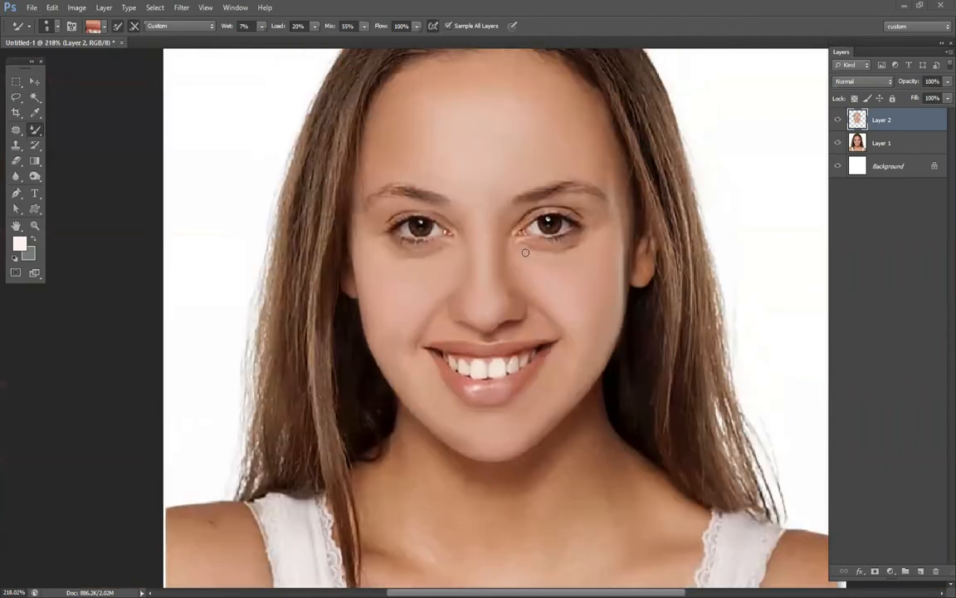
{"action": "left_click", "coordinate": [514, 239], "text": "alt"}
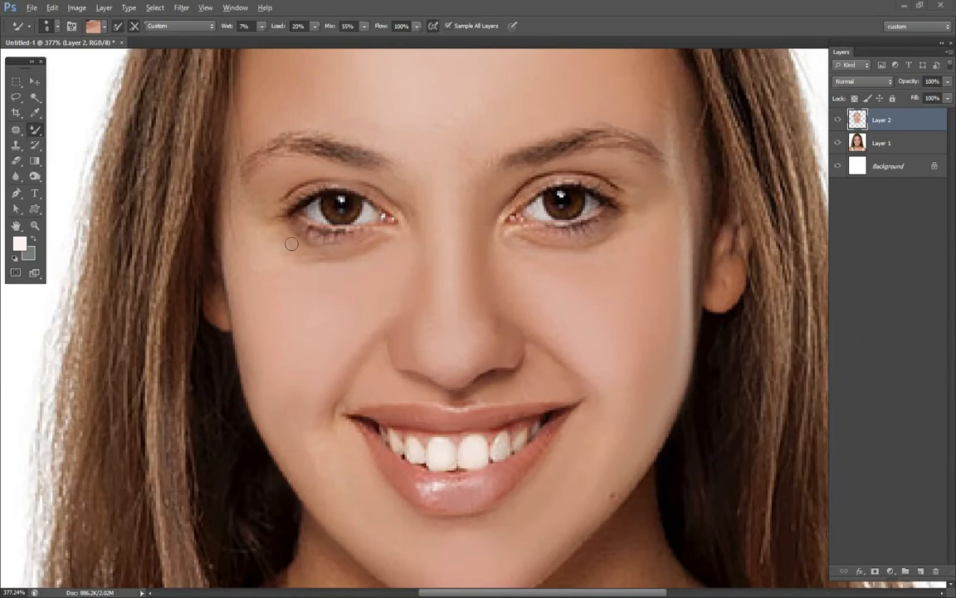
{"action": "scroll", "coordinate": [528, 229], "scroll_direction": "down", "scroll_amount": 1}
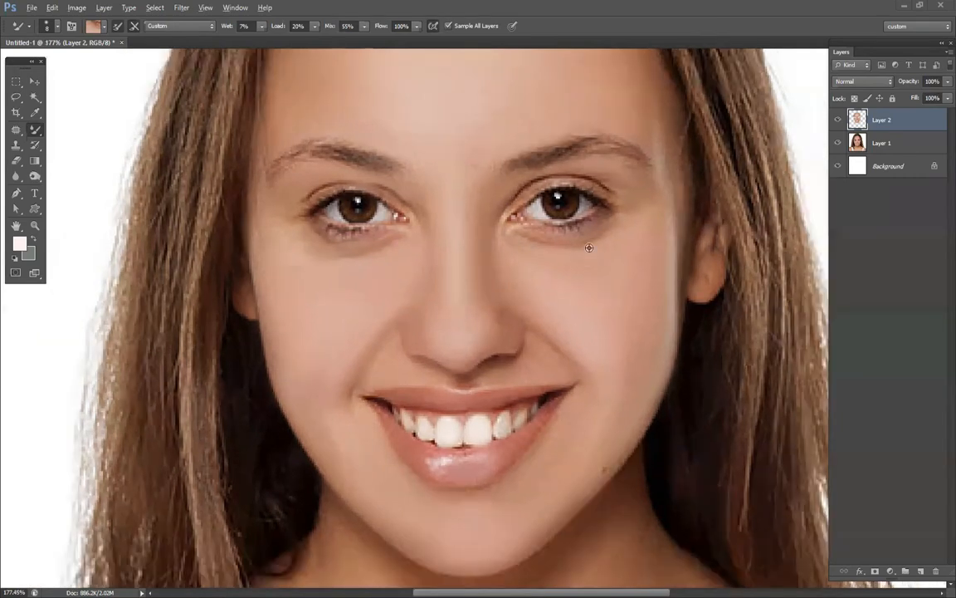
{"action": "scroll", "coordinate": [590, 248], "scroll_direction": "down", "scroll_amount": 2}
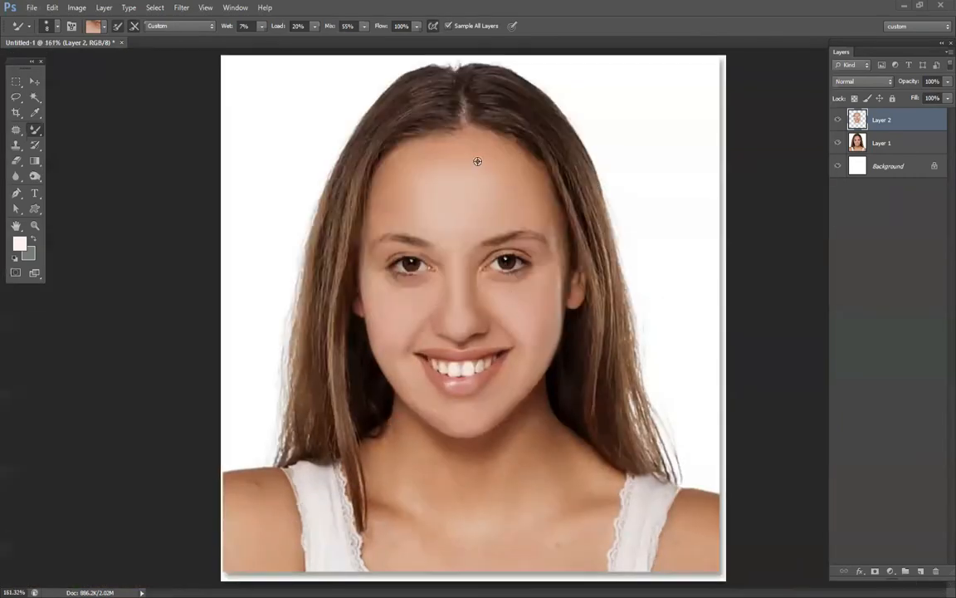
Compare the portrait before and after retouching by hiding and showing Layer 2 twice.
{"action": "scroll", "coordinate": [431, 146], "scroll_direction": "up", "scroll_amount": 2}
{"action": "scroll", "coordinate": [581, 191], "scroll_direction": "down", "scroll_amount": 1}
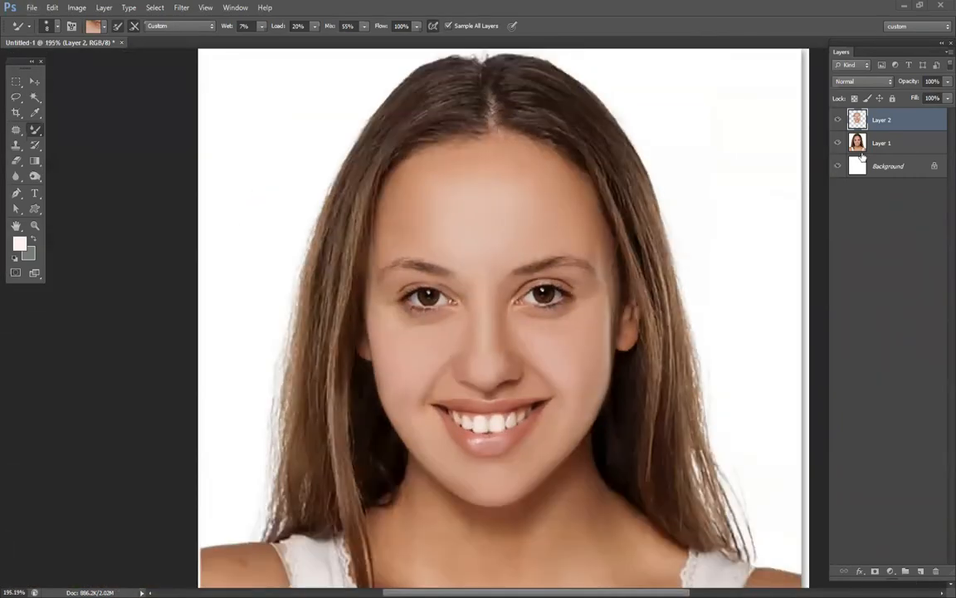
{"action": "left_click", "coordinate": [839, 122]}
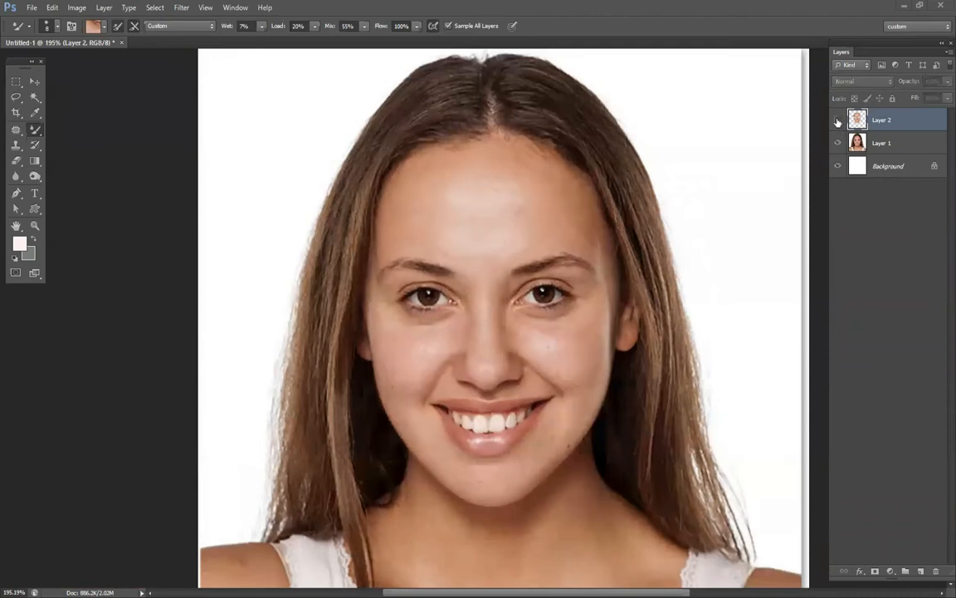
{"action": "left_click", "coordinate": [839, 122]}
{"action": "left_click", "coordinate": [838, 122]}
{"action": "left_click", "coordinate": [839, 122]}
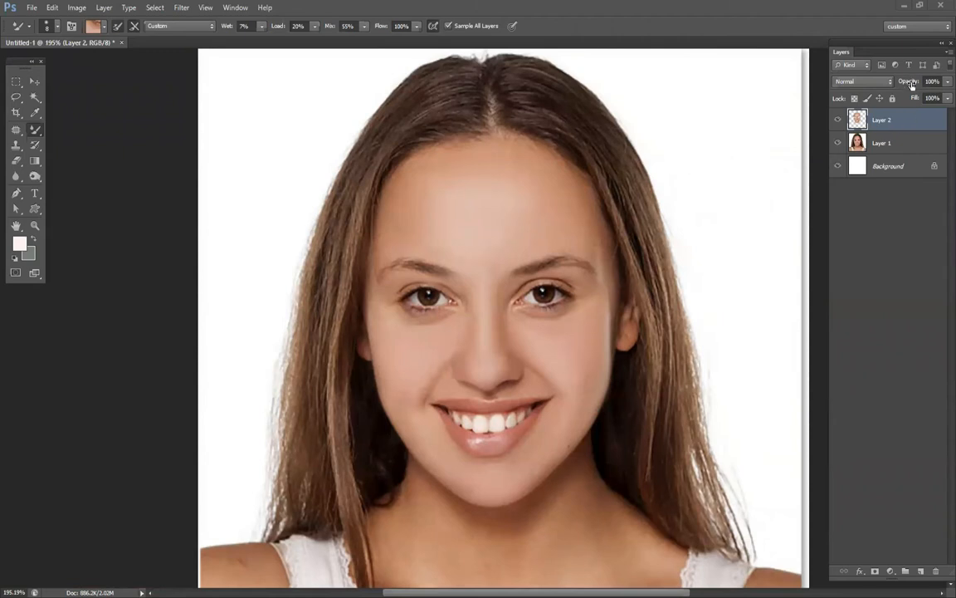
Adjust Layer 2's opacity and create a new layer above it.
{"action": "mouse_move", "coordinate": [910, 86]}
{"action": "left_mouse_down"}
{"action": "mouse_move", "coordinate": [893, 86]}
{"action": "mouse_move", "coordinate": [911, 87]}
{"action": "mouse_move", "coordinate": [900, 94]}
{"action": "mouse_move", "coordinate": [914, 98]}
{"action": "left_mouse_up"}
{"action": "left_click", "coordinate": [921, 571]}
{"action": "scroll", "coordinate": [521, 263], "scroll_direction": "up", "scroll_amount": 2}
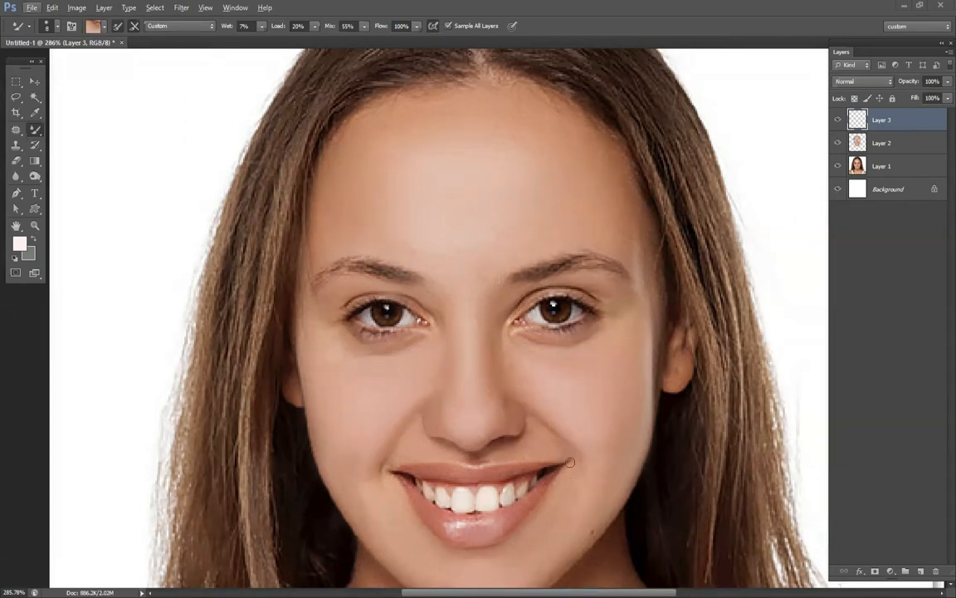
Set the Mixer Brush color to a brownish-orange tone sampled from the skin fold beside the nose.
{"action": "left_click", "coordinate": [94, 26]}
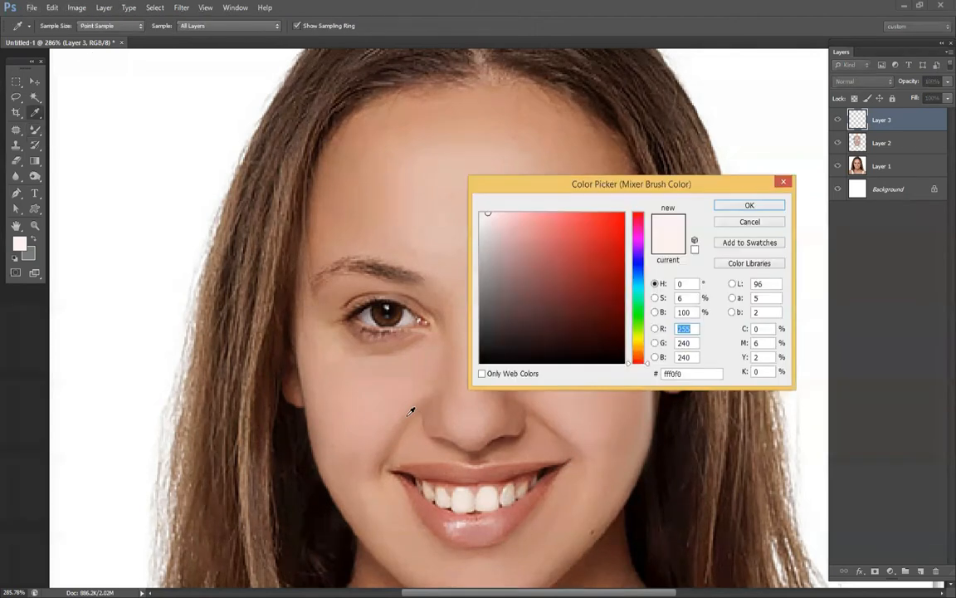
{"action": "left_click", "coordinate": [549, 419]}
{"action": "left_click", "coordinate": [749, 206]}
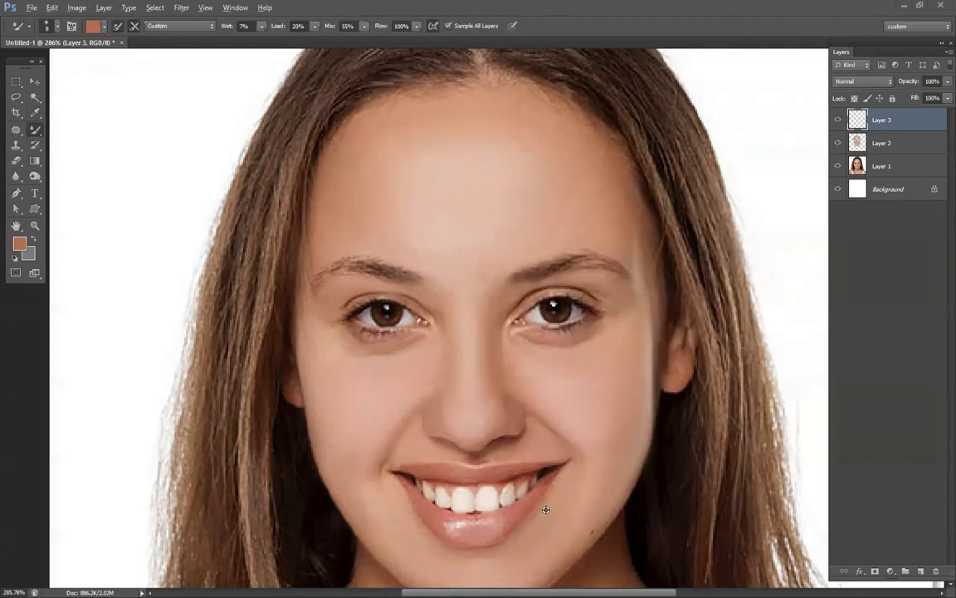
Set the Mixer Brush color to black and create another new layer above Layer 3.
{"action": "scroll", "coordinate": [550, 508], "scroll_direction": "up", "scroll_amount": 3}
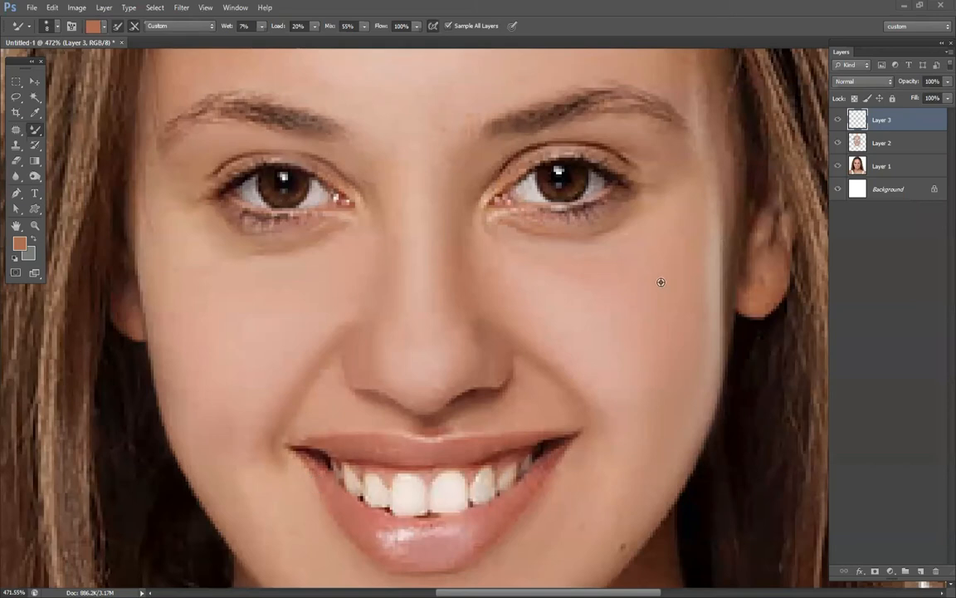
{"action": "scroll", "coordinate": [668, 322], "scroll_direction": "down", "scroll_amount": 6}
{"action": "scroll", "coordinate": [585, 260], "scroll_direction": "up", "scroll_amount": 3}
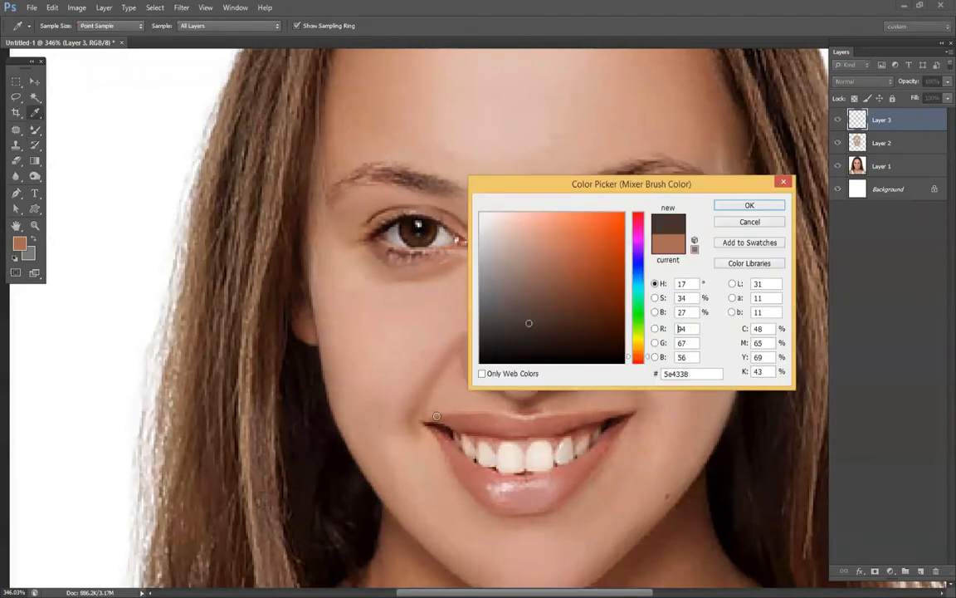
{"action": "left_click", "coordinate": [480, 362]}
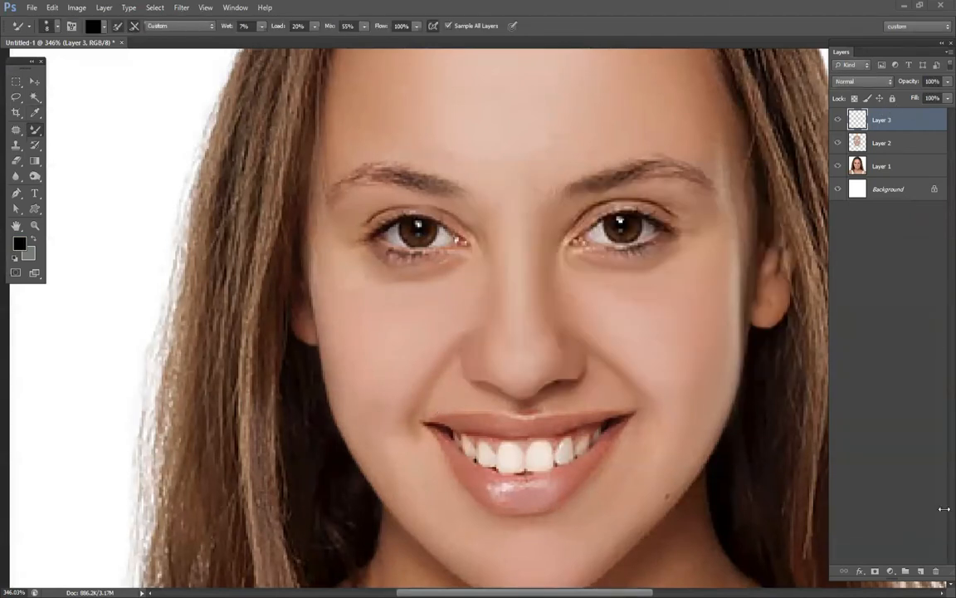
{"action": "left_click", "coordinate": [921, 571]}
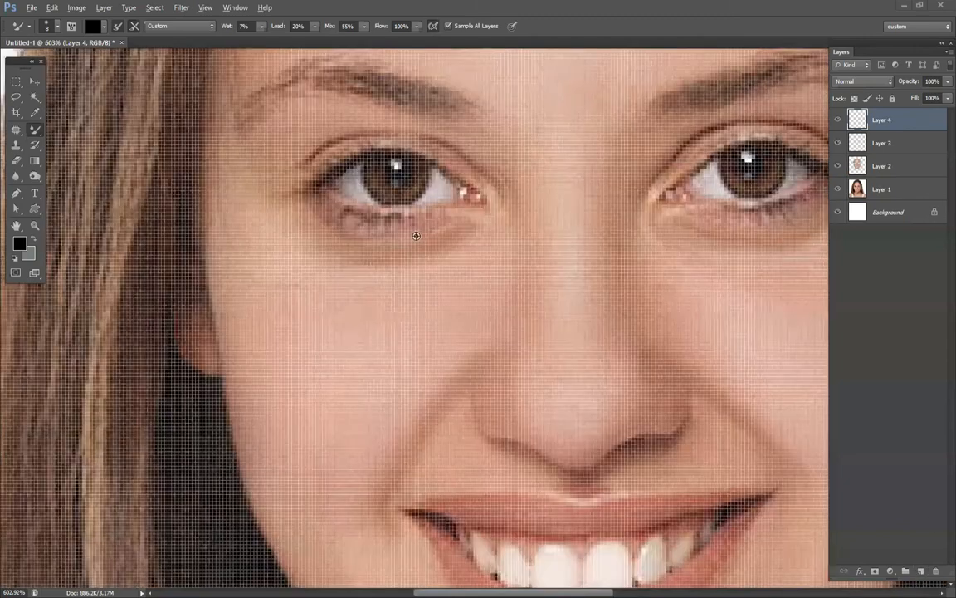
Paint black liner along the left-hand eye's upper lash line with a 7 px Mixer Brush.
{"action": "key", "text": "alt"}
{"action": "right_click", "coordinate": [382, 218]}
{"action": "left_click_drag", "start_coordinate": [382, 217], "coordinate": [380, 217]}
{"action": "left_click", "coordinate": [402, 149]}
{"action": "left_click_drag", "start_coordinate": [403, 150], "coordinate": [482, 195]}
{"action": "left_click_drag", "start_coordinate": [321, 179], "coordinate": [348, 162]}
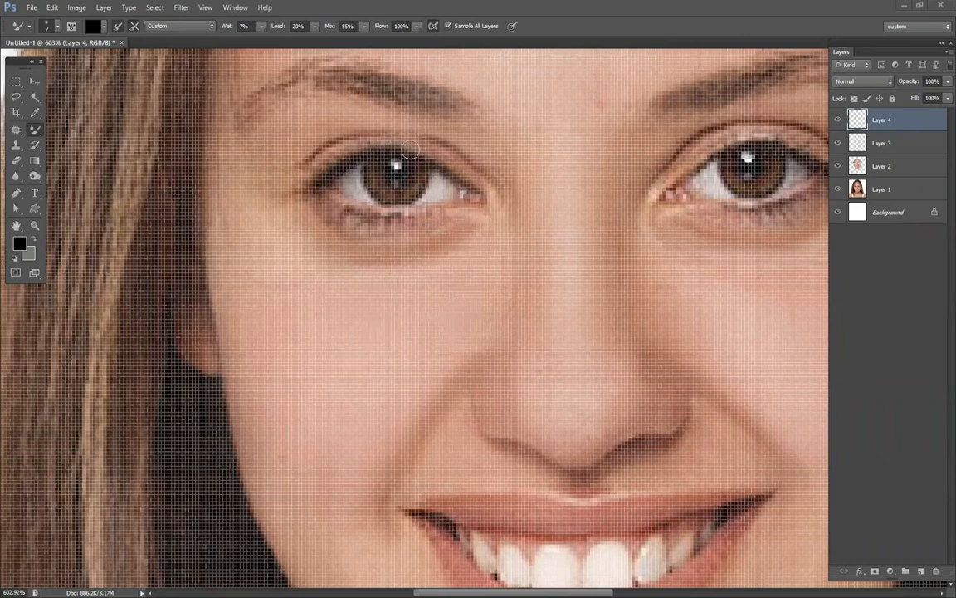
Paint black liner along the right-hand eye's upper lash line, reducing the Mixer Brush from 7 px to 5 px.
{"action": "left_click_drag", "start_coordinate": [676, 202], "coordinate": [560, 249]}
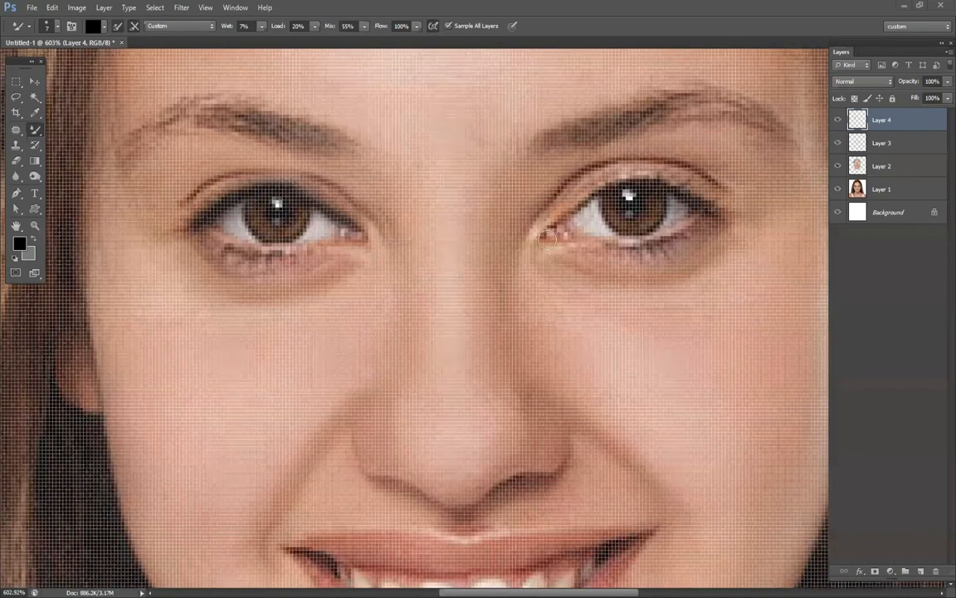
{"action": "mouse_move", "coordinate": [611, 186]}
{"action": "left_mouse_down"}
{"action": "mouse_move", "coordinate": [661, 181]}
{"action": "mouse_move", "coordinate": [701, 204]}
{"action": "left_mouse_up"}
{"action": "right_click", "coordinate": [701, 203]}
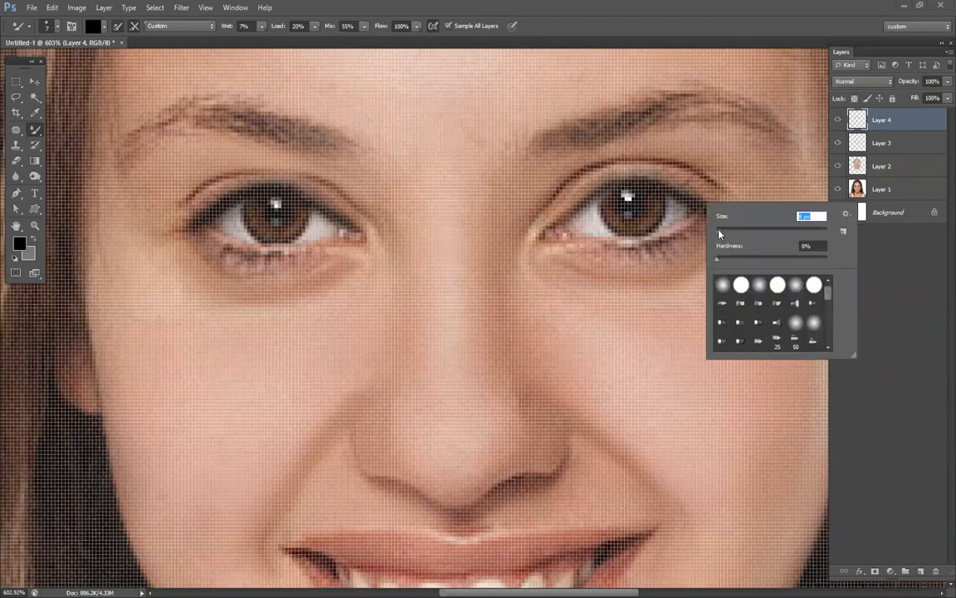
{"action": "left_click", "coordinate": [540, 228]}
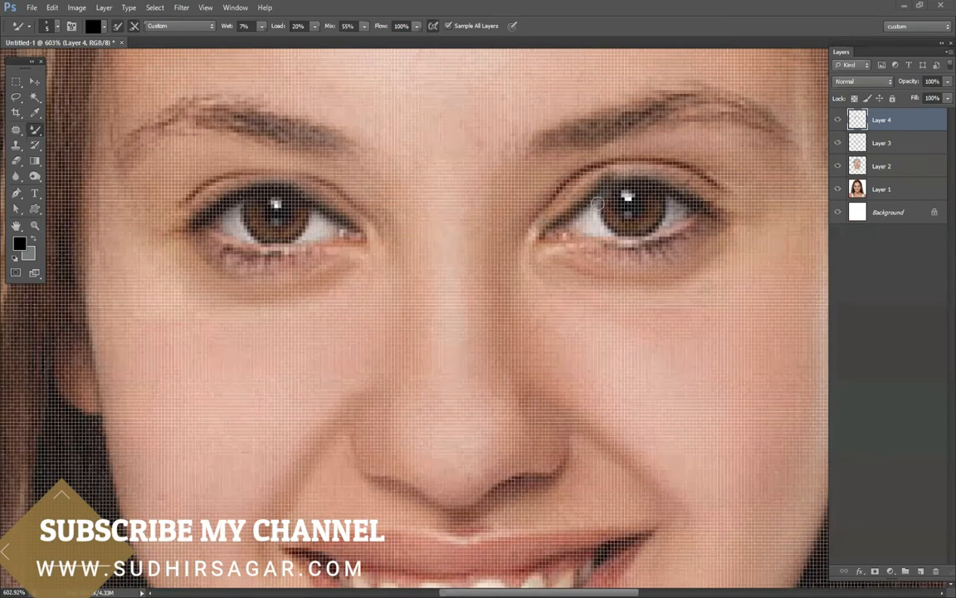
{"action": "mouse_move", "coordinate": [557, 221]}
{"action": "left_mouse_down"}
{"action": "mouse_move", "coordinate": [606, 182]}
{"action": "mouse_move", "coordinate": [649, 176]}
{"action": "mouse_move", "coordinate": [706, 203]}
{"action": "left_mouse_up"}
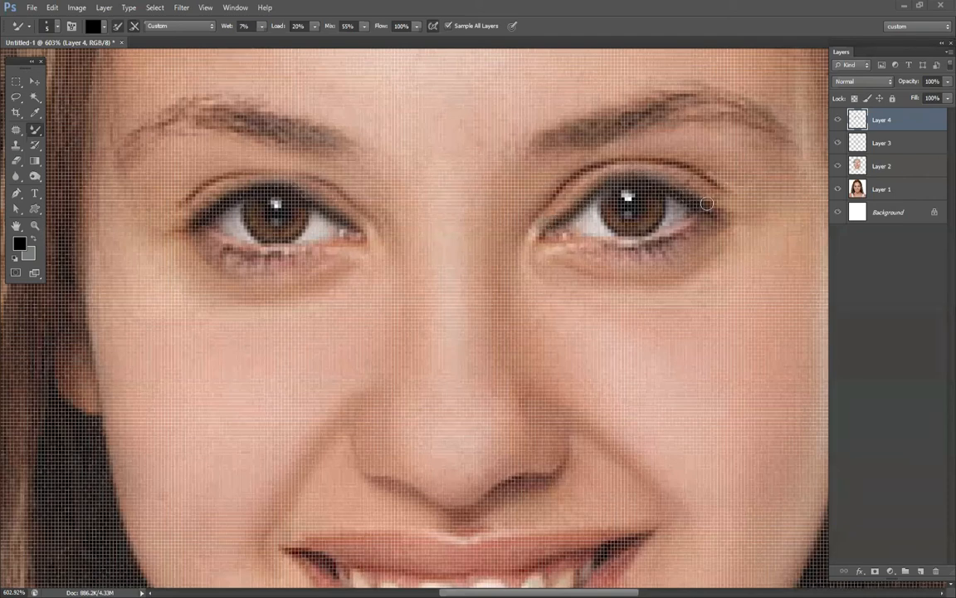
Reinforce the left-hand eye's upper liner and line both lower lash lines in black, reducing the Mixer Brush to 4 px.
{"action": "mouse_move", "coordinate": [152, 197]}
{"action": "left_mouse_down"}
{"action": "mouse_move", "coordinate": [171, 217]}
{"action": "mouse_move", "coordinate": [196, 218]}
{"action": "mouse_move", "coordinate": [239, 189]}
{"action": "mouse_move", "coordinate": [276, 183]}
{"action": "mouse_move", "coordinate": [353, 229]}
{"action": "left_mouse_up"}
{"action": "mouse_move", "coordinate": [213, 228]}
{"action": "left_mouse_down"}
{"action": "mouse_move", "coordinate": [195, 211]}
{"action": "mouse_move", "coordinate": [316, 247]}
{"action": "mouse_move", "coordinate": [316, 222]}
{"action": "mouse_move", "coordinate": [196, 208]}
{"action": "mouse_move", "coordinate": [284, 254]}
{"action": "mouse_move", "coordinate": [288, 223]}
{"action": "mouse_move", "coordinate": [380, 262]}
{"action": "left_mouse_up"}
{"action": "right_click", "coordinate": [404, 305]}
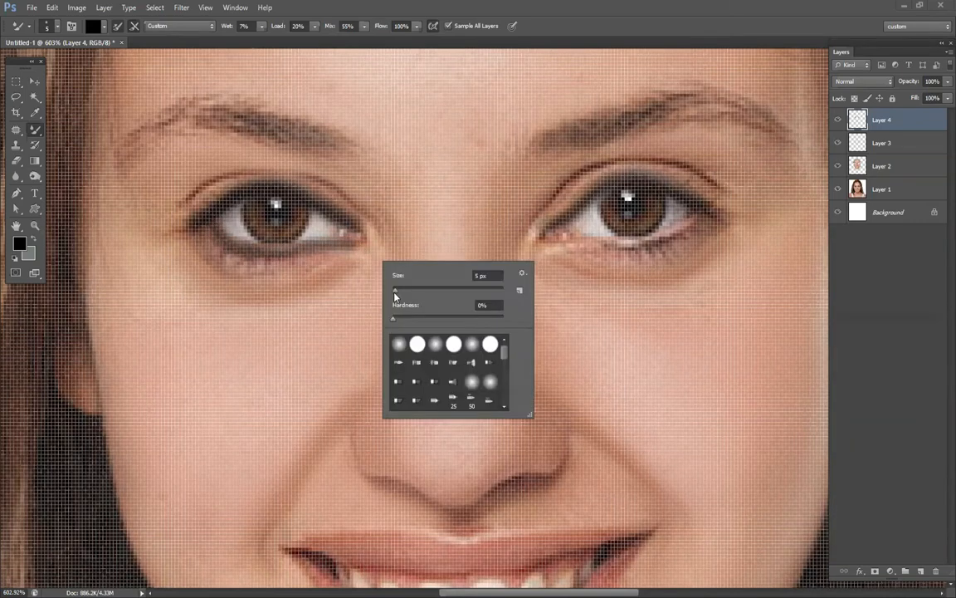
{"action": "mouse_move", "coordinate": [217, 233]}
{"action": "left_mouse_down"}
{"action": "mouse_move", "coordinate": [300, 247]}
{"action": "mouse_move", "coordinate": [364, 242]}
{"action": "left_mouse_up"}
{"action": "mouse_move", "coordinate": [541, 240]}
{"action": "left_mouse_down"}
{"action": "mouse_move", "coordinate": [631, 245]}
{"action": "mouse_move", "coordinate": [692, 225]}
{"action": "left_mouse_up"}
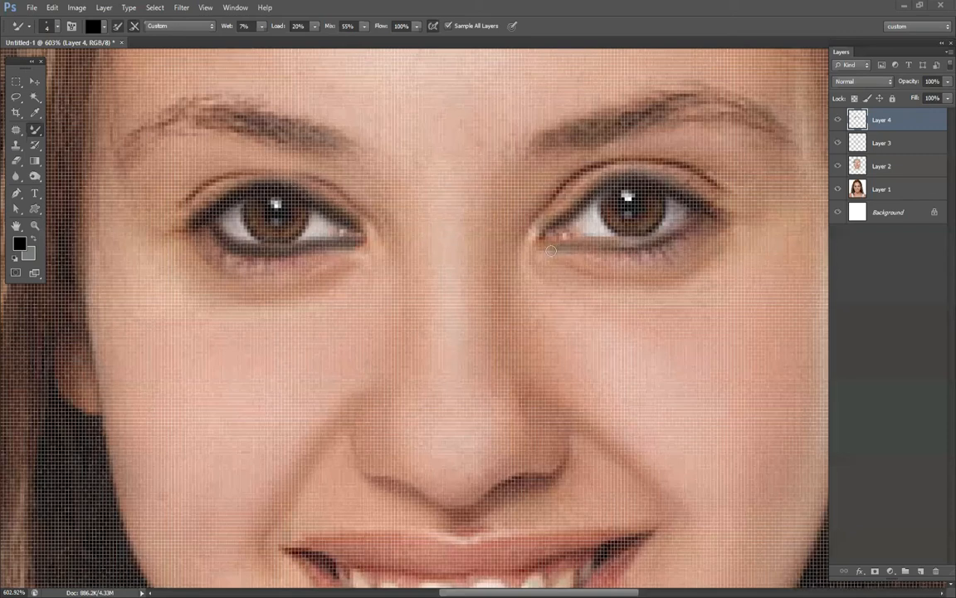
Reduce the opacity of the eyeliner layer, Layer 4, to 57%.
{"action": "scroll", "coordinate": [650, 309], "scroll_direction": "down", "scroll_amount": 12}
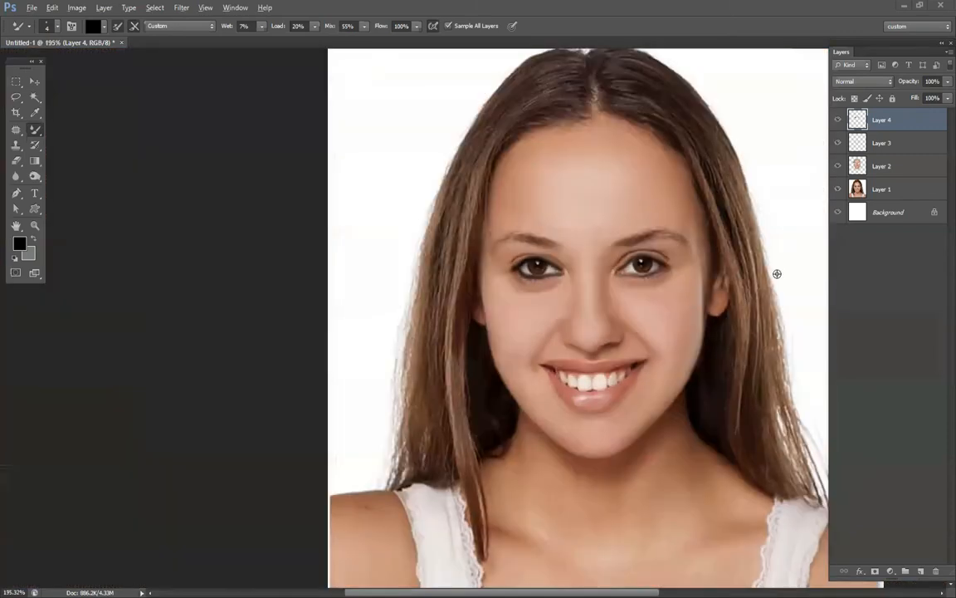
{"action": "scroll", "coordinate": [778, 273], "scroll_direction": "up", "scroll_amount": 1}
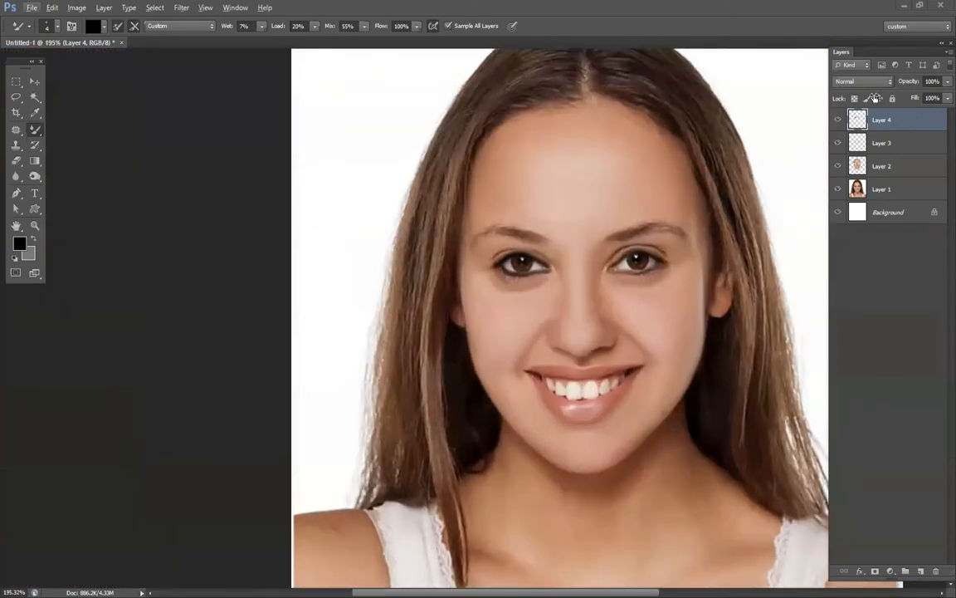
{"action": "left_click_drag", "start_coordinate": [874, 98], "coordinate": [864, 100]}
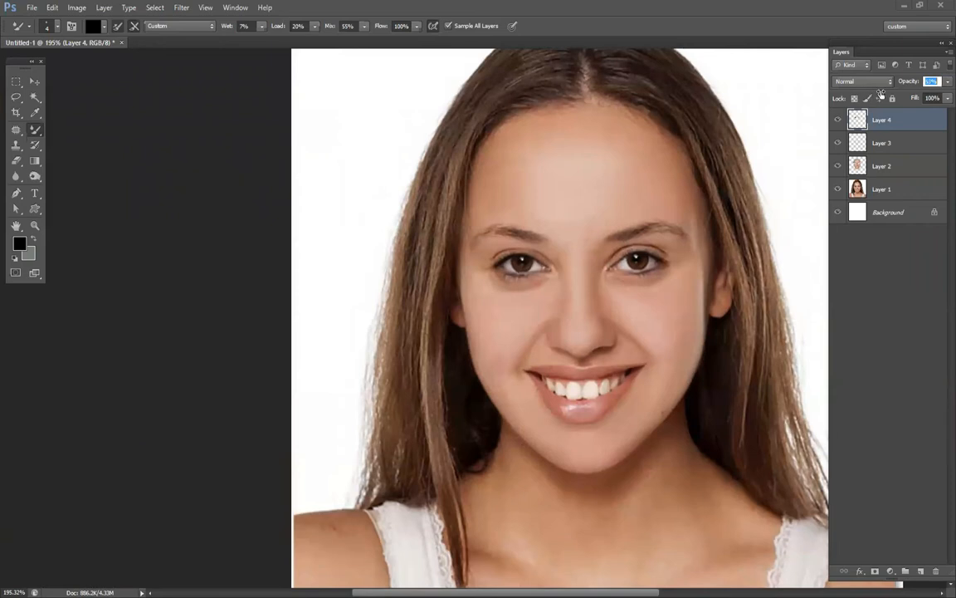
{"action": "scroll", "coordinate": [700, 325], "scroll_direction": "up", "scroll_amount": 3}
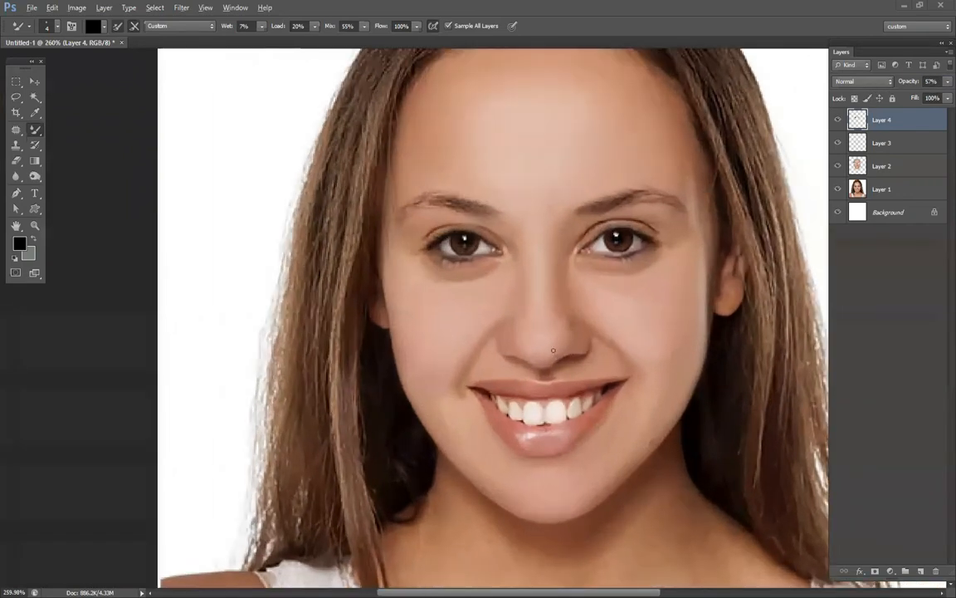
Soften the lower-lash liner under both eyes with a soft 39 px Eraser at 27% opacity.
{"action": "key", "text": "e"}
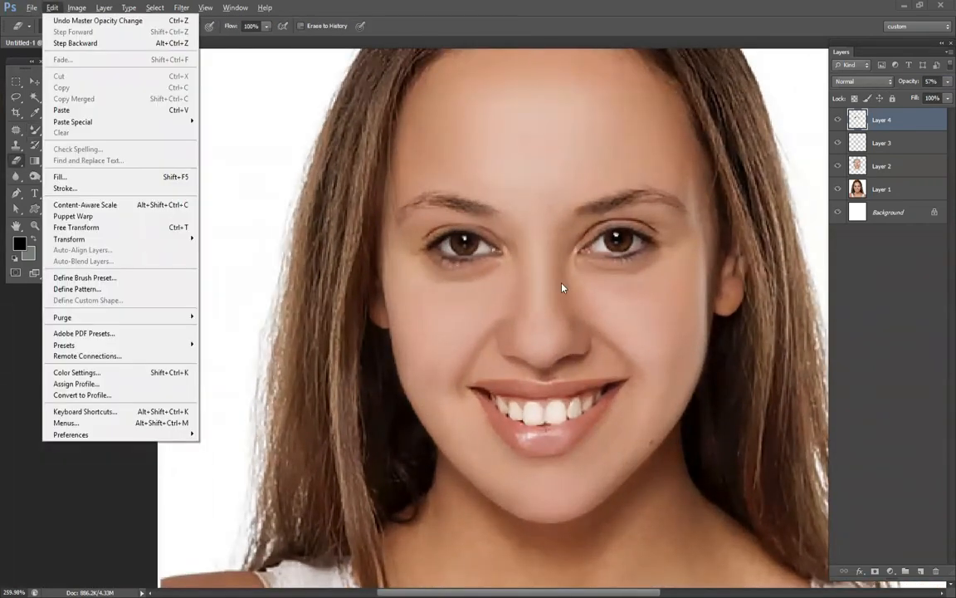
{"action": "right_click", "coordinate": [564, 283]}
{"action": "left_click", "coordinate": [597, 312]}
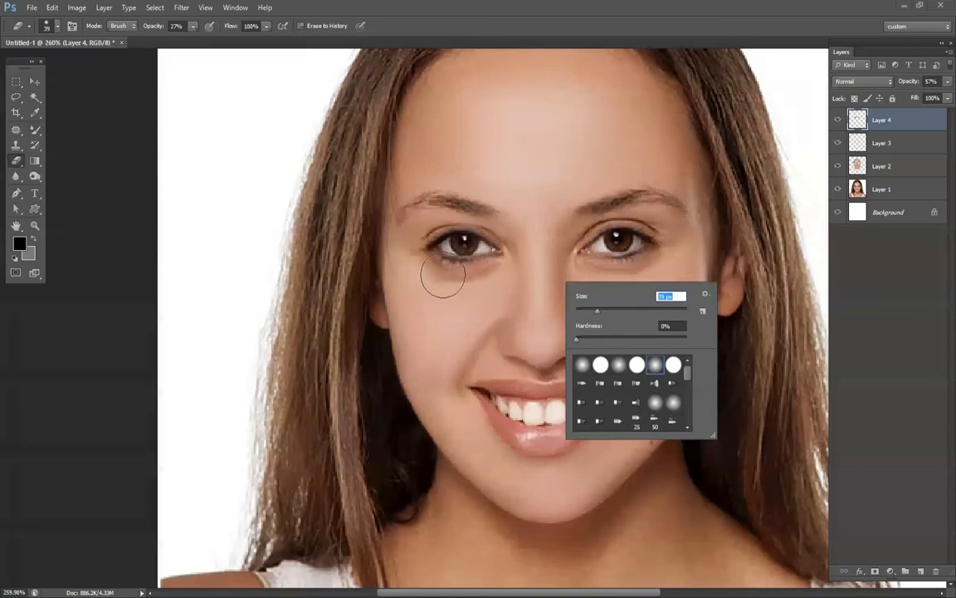
{"action": "left_click_drag", "start_coordinate": [459, 270], "coordinate": [481, 269]}
{"action": "mouse_move", "coordinate": [598, 267]}
{"action": "left_mouse_down"}
{"action": "mouse_move", "coordinate": [646, 265]}
{"action": "mouse_move", "coordinate": [629, 268]}
{"action": "left_mouse_up"}
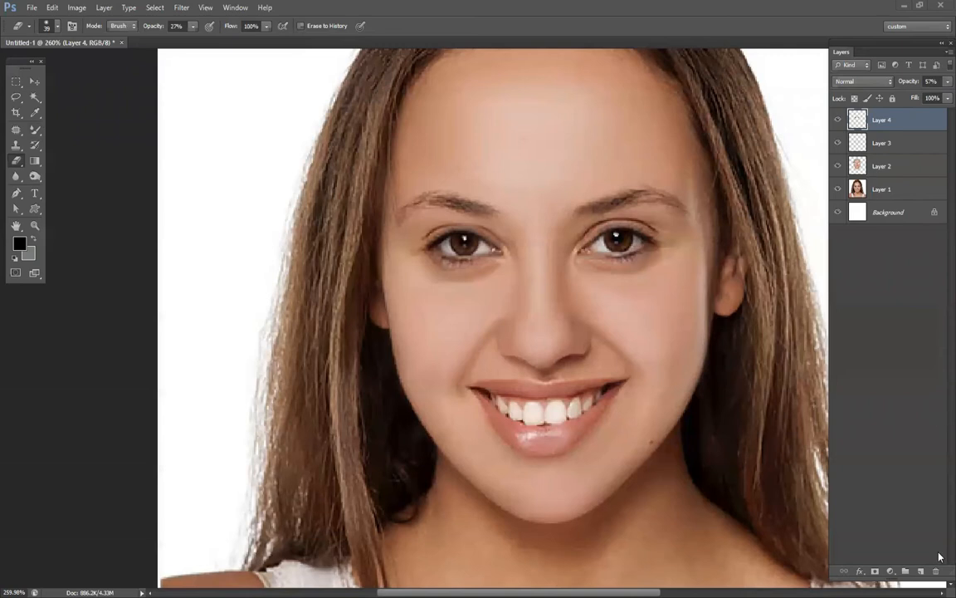
Create a new layer above Layer 4 and set the foreground color to bright red #ff1e00.
{"action": "left_click", "coordinate": [921, 571]}
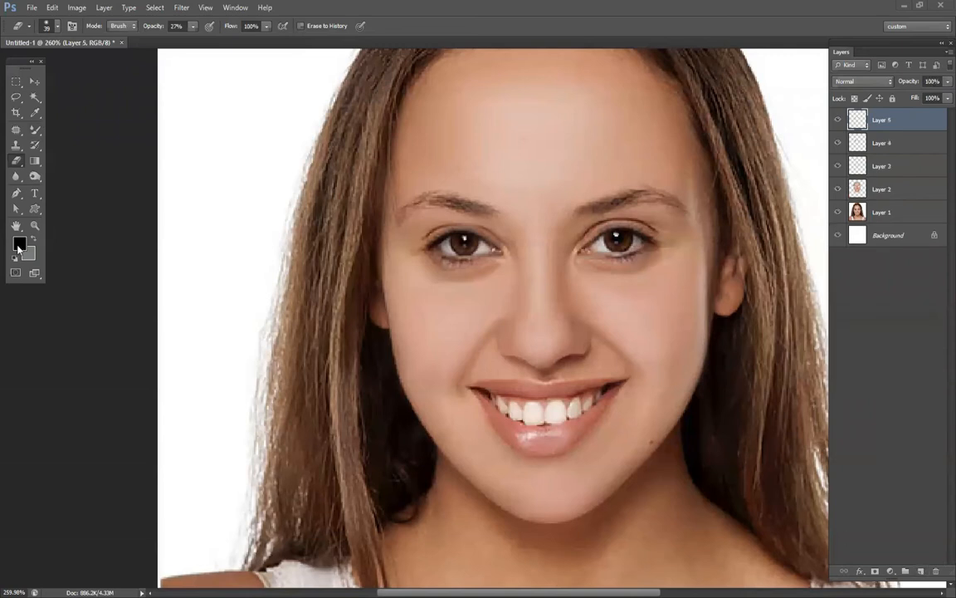
{"action": "left_click", "coordinate": [18, 244]}
{"action": "left_click", "coordinate": [638, 359]}
{"action": "left_click", "coordinate": [624, 213]}
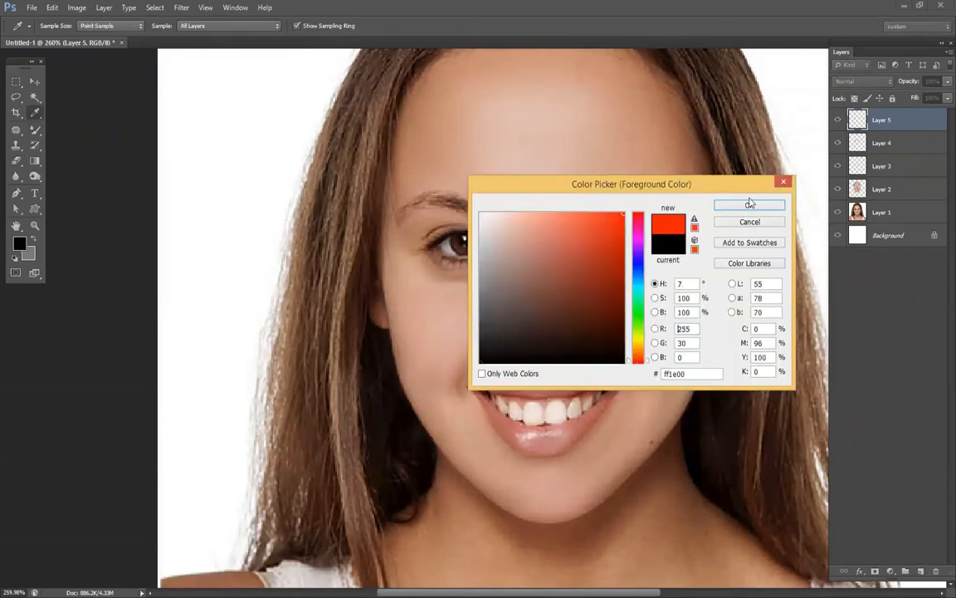
{"action": "key", "text": "Return"}
Set the Mixer Brush color to a darker red #bb2c19 and its size to 78 px with 0% hardness.
{"action": "key", "text": "b"}
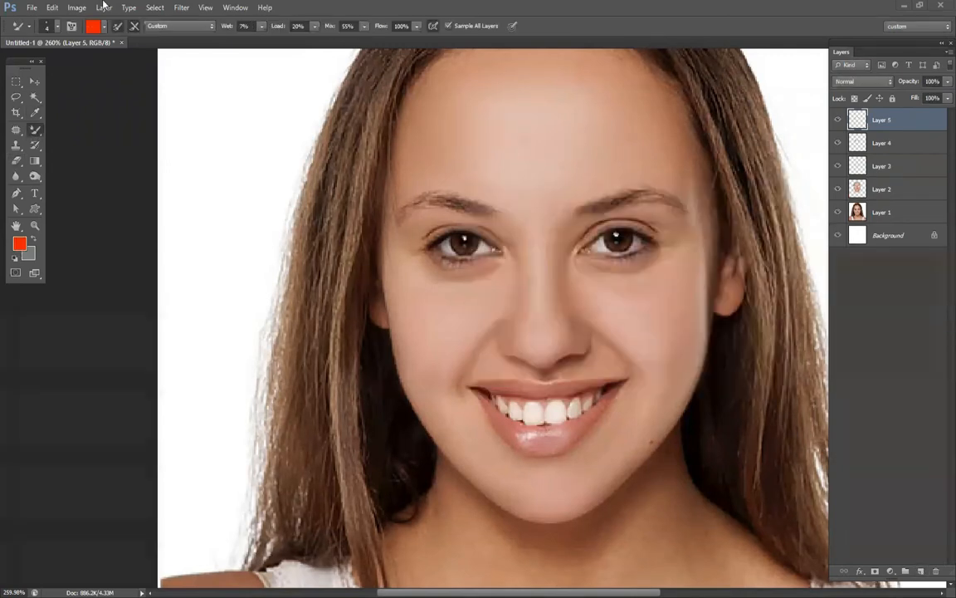
{"action": "left_click", "coordinate": [93, 26]}
{"action": "left_click_drag", "start_coordinate": [595, 267], "coordinate": [605, 253]}
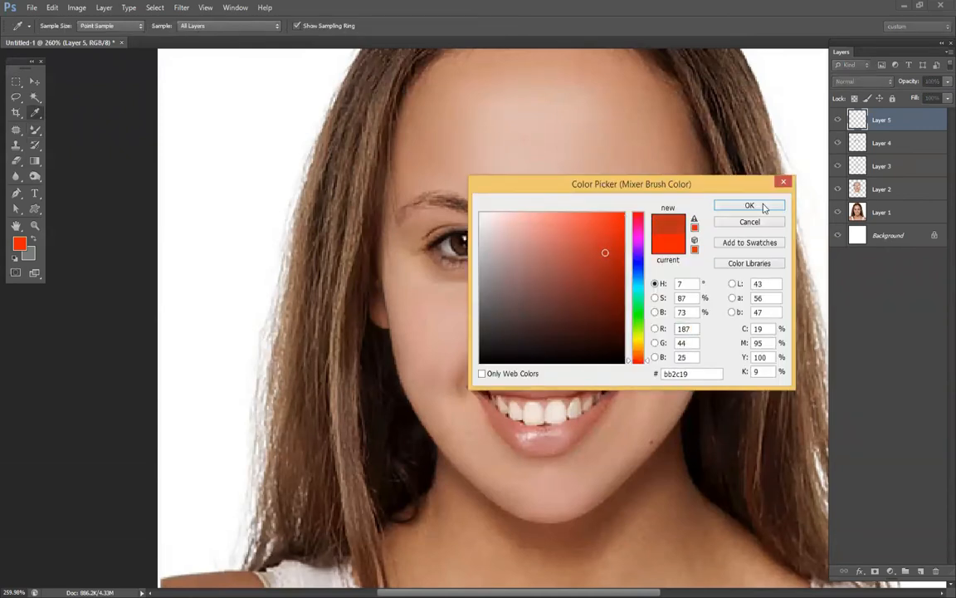
{"action": "left_click", "coordinate": [748, 206]}
{"action": "right_click", "coordinate": [724, 368]}
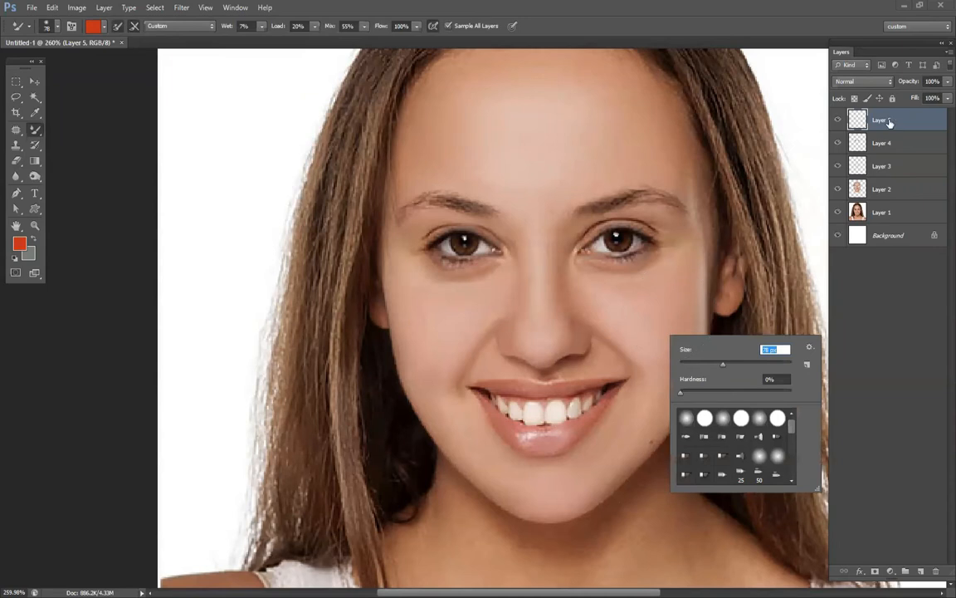
{"action": "left_click", "coordinate": [542, 470]}
Select both lips by tracing their outer outline with the Lasso tool and subtracting the teeth and mouth opening.
{"action": "scroll", "coordinate": [541, 470], "scroll_direction": "up", "scroll_amount": 6}
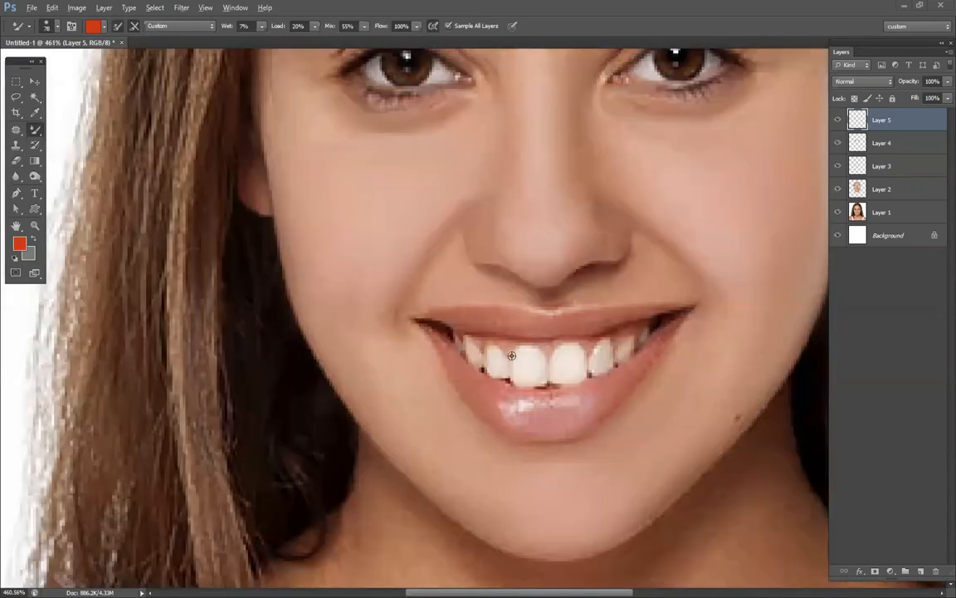
{"action": "left_click", "coordinate": [18, 99]}
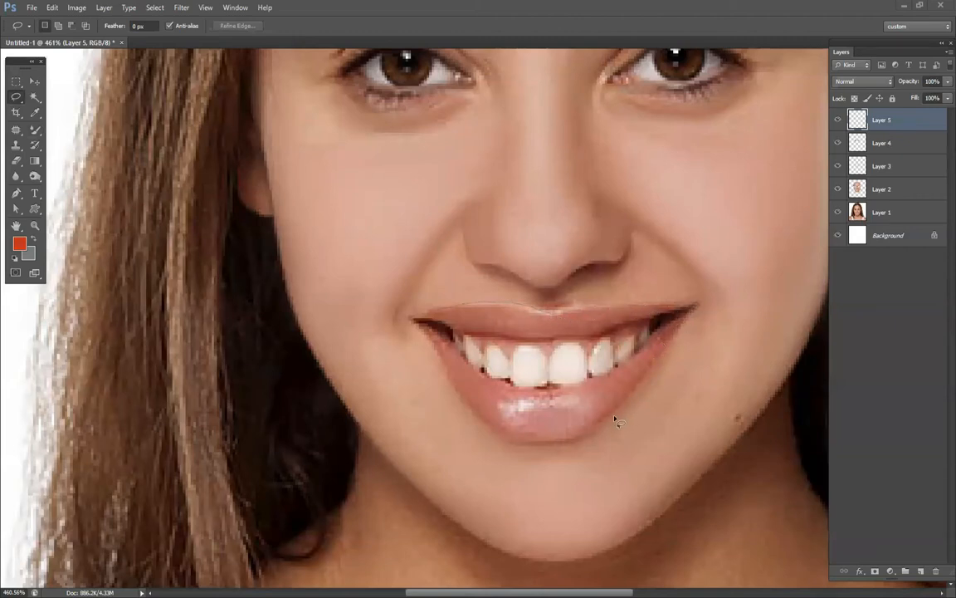
{"action": "mouse_move", "coordinate": [570, 438]}
{"action": "left_mouse_down"}
{"action": "mouse_move", "coordinate": [526, 441]}
{"action": "mouse_move", "coordinate": [493, 427]}
{"action": "mouse_move", "coordinate": [456, 383]}
{"action": "left_mouse_up"}
{"action": "left_click_drag", "start_coordinate": [410, 324], "coordinate": [413, 319]}
{"action": "key", "text": "alt"}
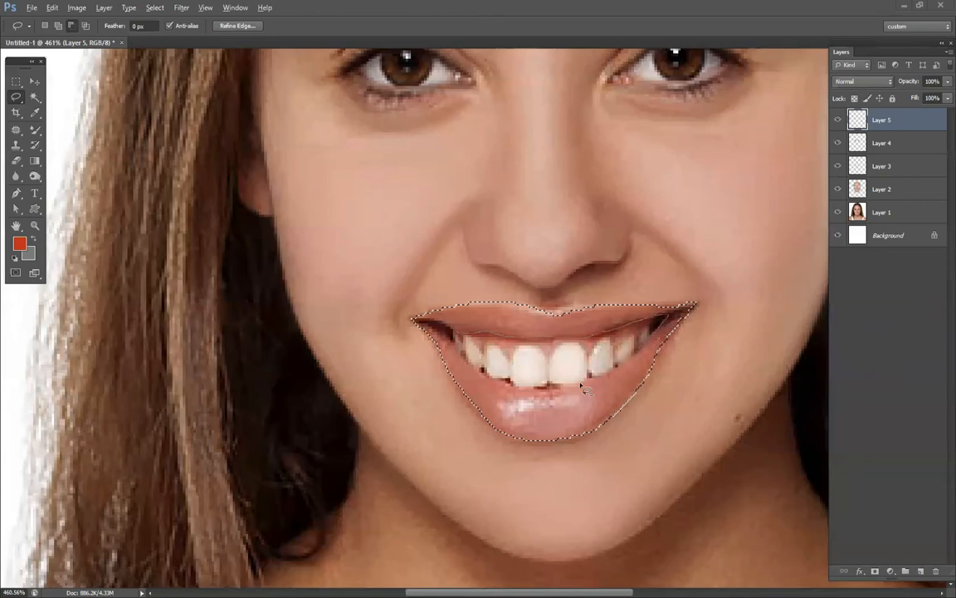
{"action": "mouse_move", "coordinate": [502, 384]}
{"action": "left_mouse_down"}
{"action": "mouse_move", "coordinate": [471, 364]}
{"action": "mouse_move", "coordinate": [442, 325]}
{"action": "left_mouse_up"}
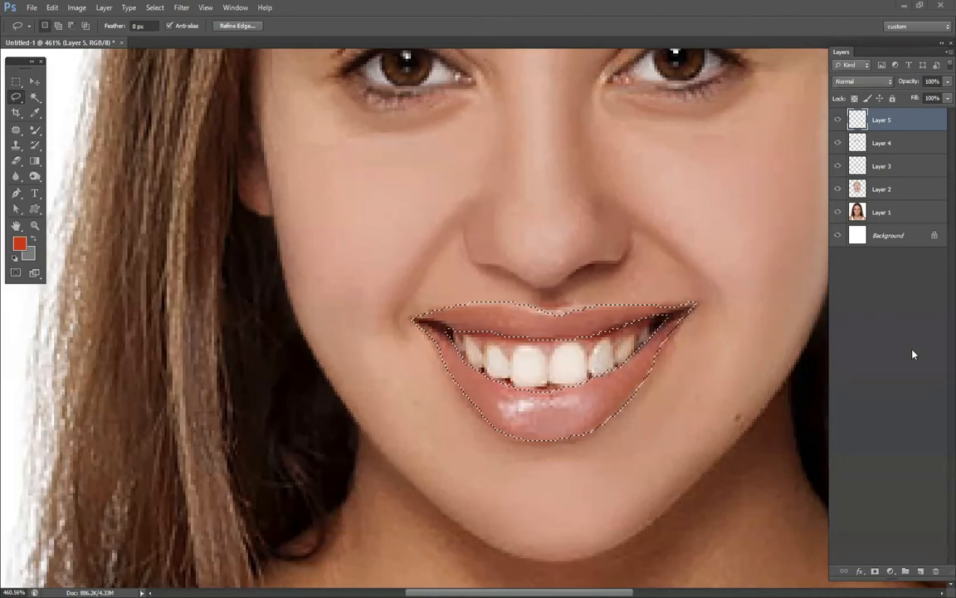
Smooth the lip selection with a sample radius of 5 pixels.
{"action": "left_click", "coordinate": [157, 9]}
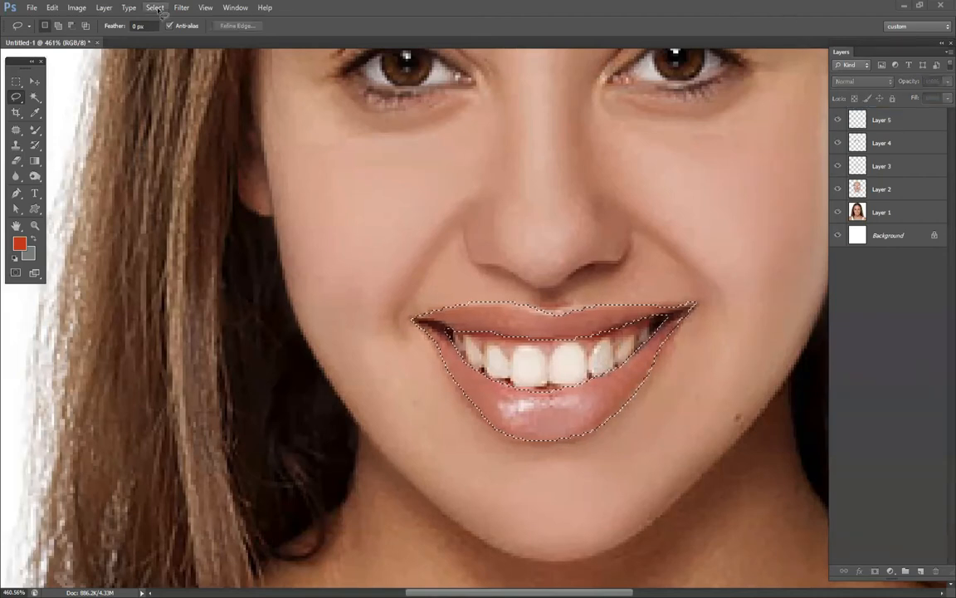
{"action": "left_click", "coordinate": [158, 9]}
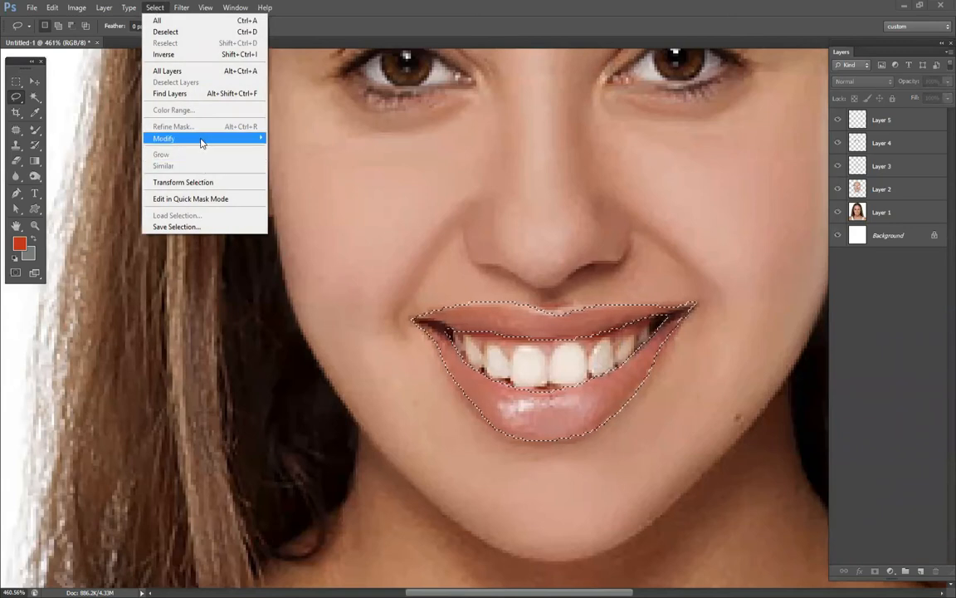
{"action": "mouse_move", "coordinate": [256, 145]}
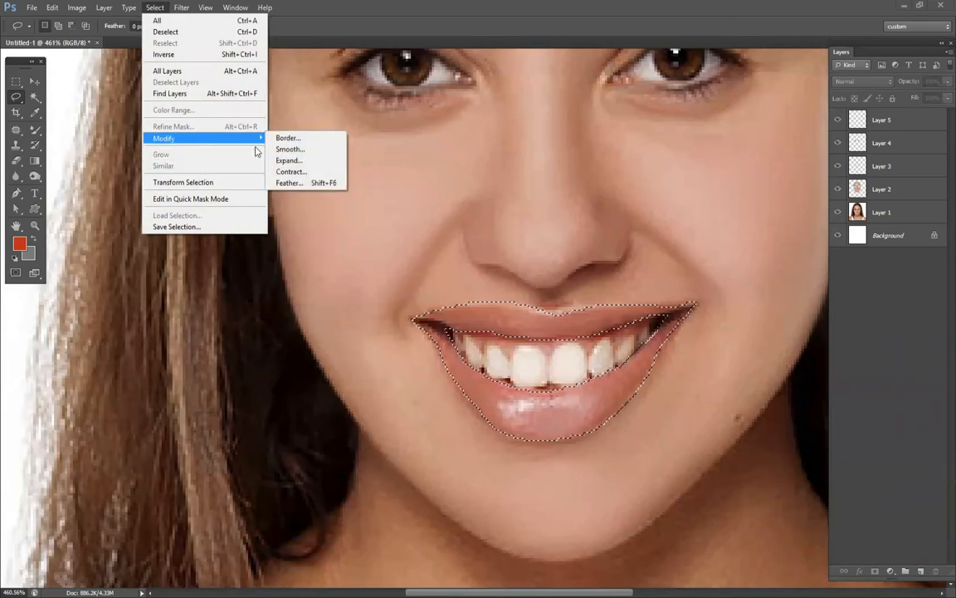
{"action": "left_click", "coordinate": [297, 154]}
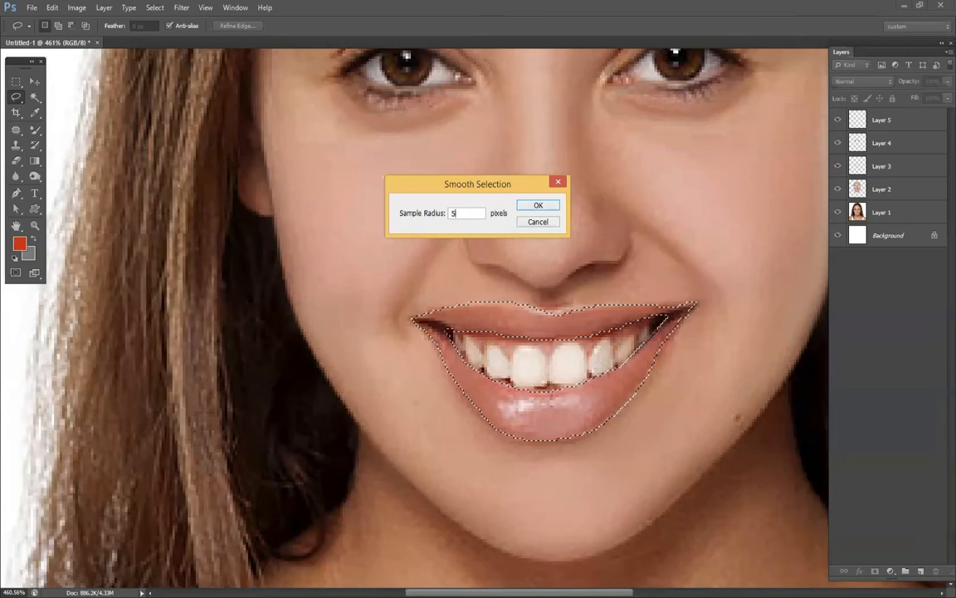
{"action": "key", "text": "Return"}
Paint the selected lips red on Layer 5 with the Mixer Brush, and clear the selection.
{"action": "key", "text": "b"}
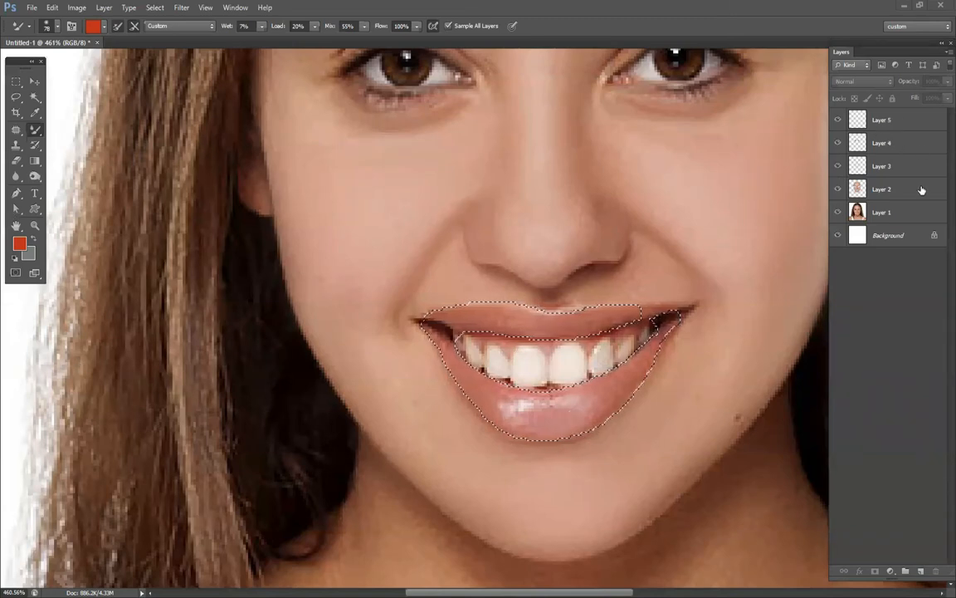
{"action": "left_click", "coordinate": [893, 120]}
{"action": "mouse_move", "coordinate": [555, 420]}
{"action": "left_mouse_down"}
{"action": "mouse_move", "coordinate": [471, 405]}
{"action": "mouse_move", "coordinate": [400, 292]}
{"action": "mouse_move", "coordinate": [554, 321]}
{"action": "mouse_move", "coordinate": [679, 318]}
{"action": "mouse_move", "coordinate": [505, 431]}
{"action": "mouse_move", "coordinate": [616, 439]}
{"action": "mouse_move", "coordinate": [613, 421]}
{"action": "mouse_move", "coordinate": [520, 430]}
{"action": "left_mouse_up"}
{"action": "key", "text": "ctrl+d"}
{"action": "scroll", "coordinate": [657, 358], "scroll_direction": "down", "scroll_amount": 7}
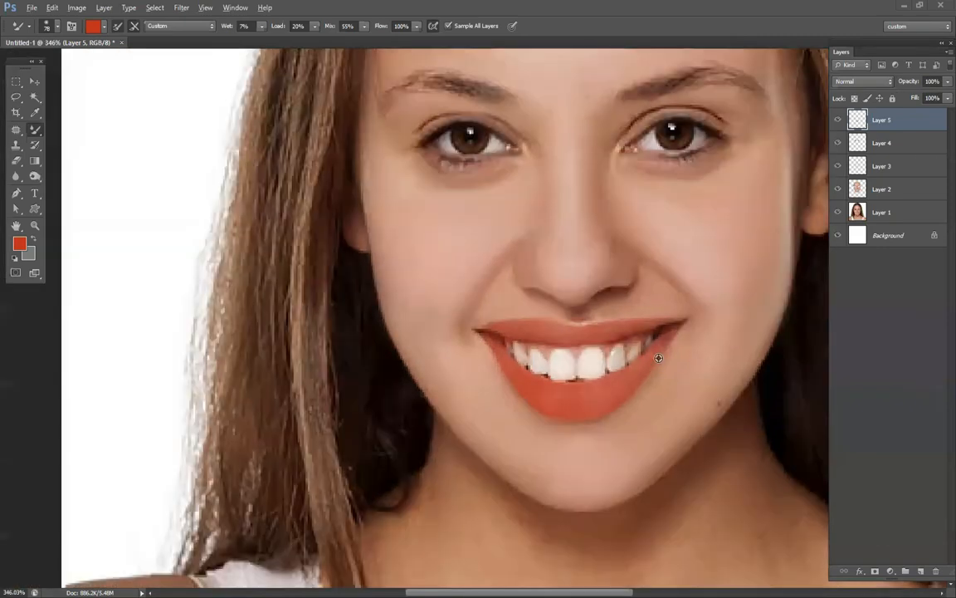
{"action": "scroll", "coordinate": [734, 329], "scroll_direction": "up", "scroll_amount": 2}
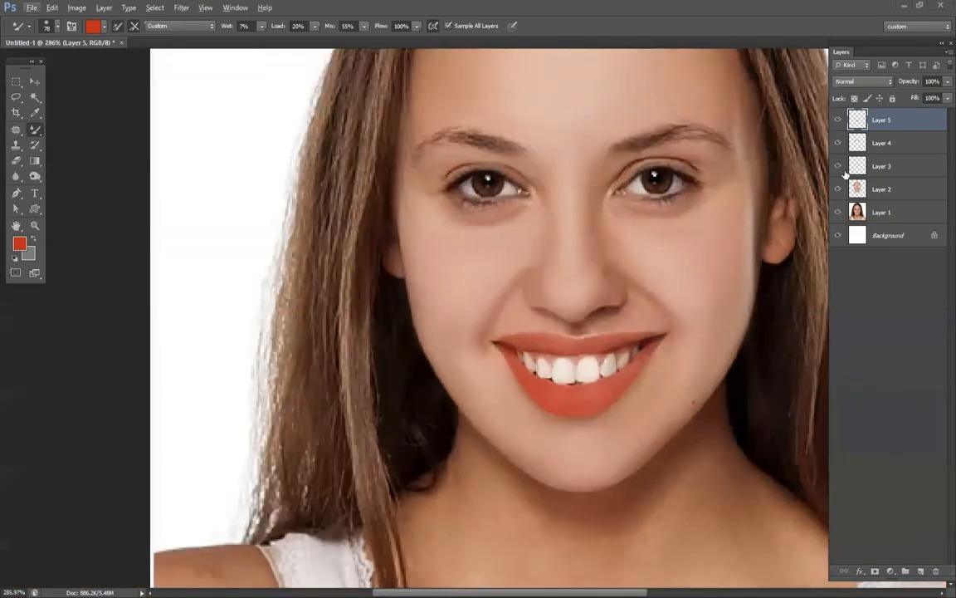
{"action": "left_click", "coordinate": [862, 81]}
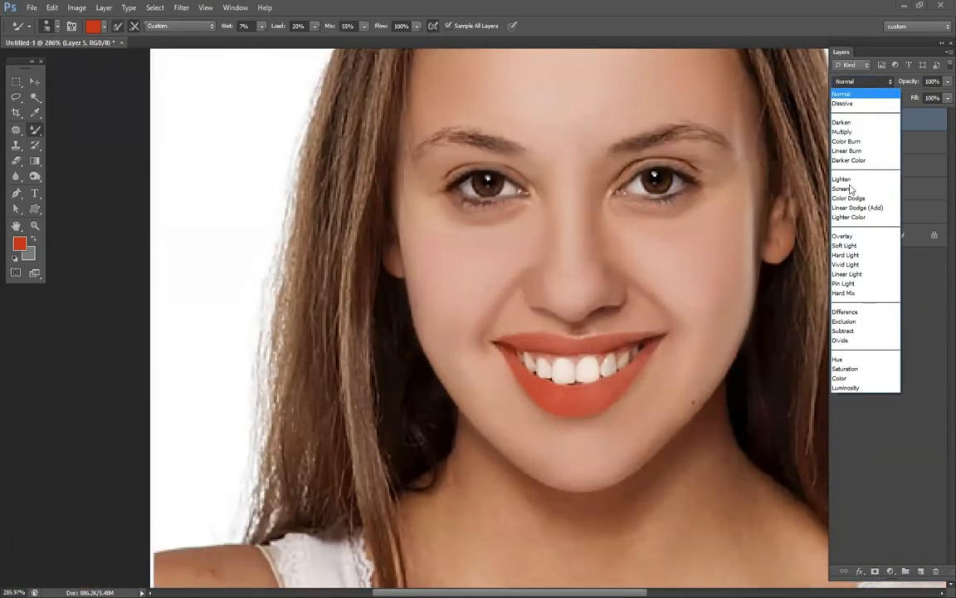
{"action": "left_click", "coordinate": [863, 137]}
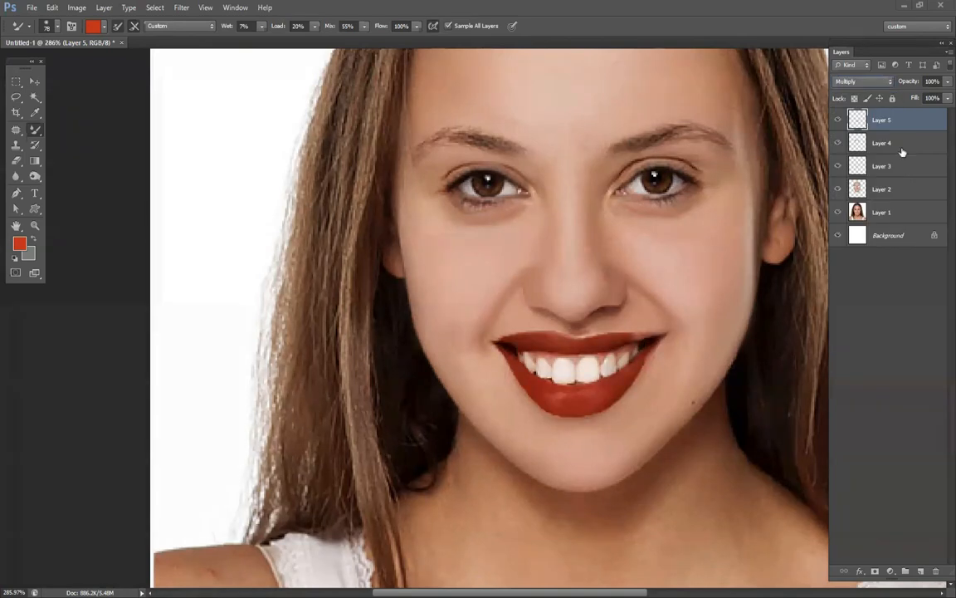
{"action": "key", "text": "shift+minus"}
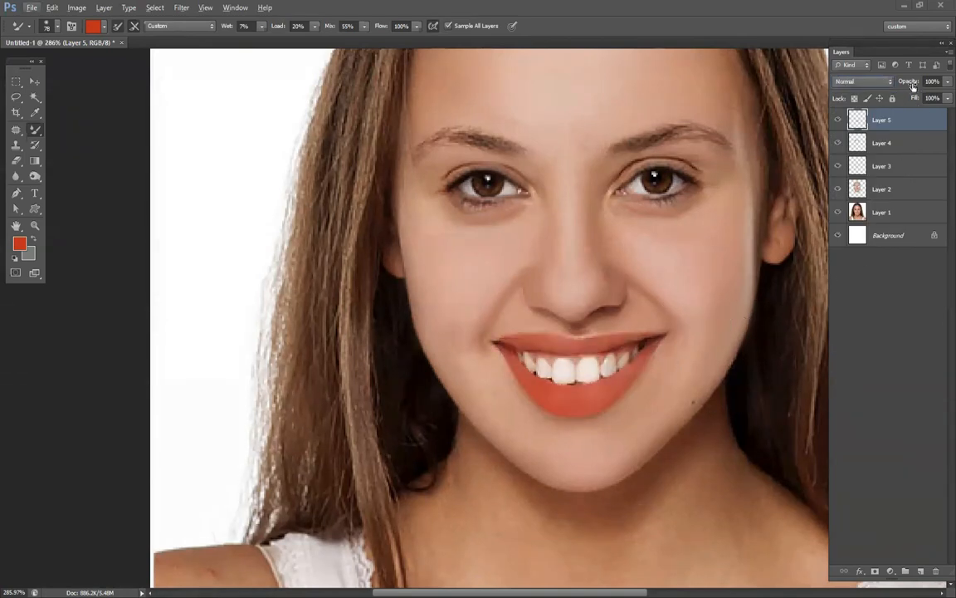
Lower Layer 5's opacity to 63% and adjust its Hue/Saturation to hue -6, saturation +18 and lightness +2.
{"action": "left_click_drag", "start_coordinate": [912, 86], "coordinate": [897, 100]}
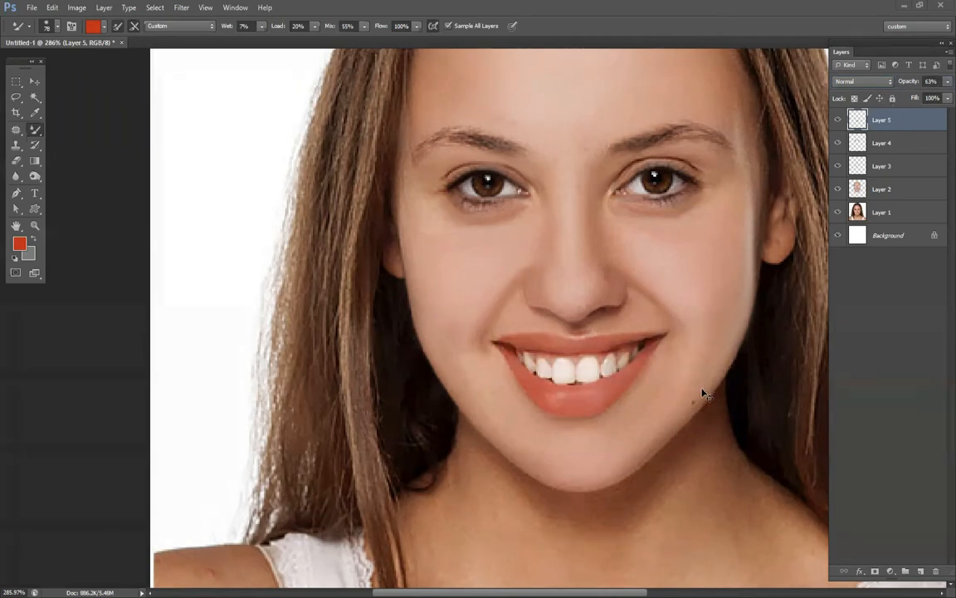
{"action": "key", "text": "ctrl+u"}
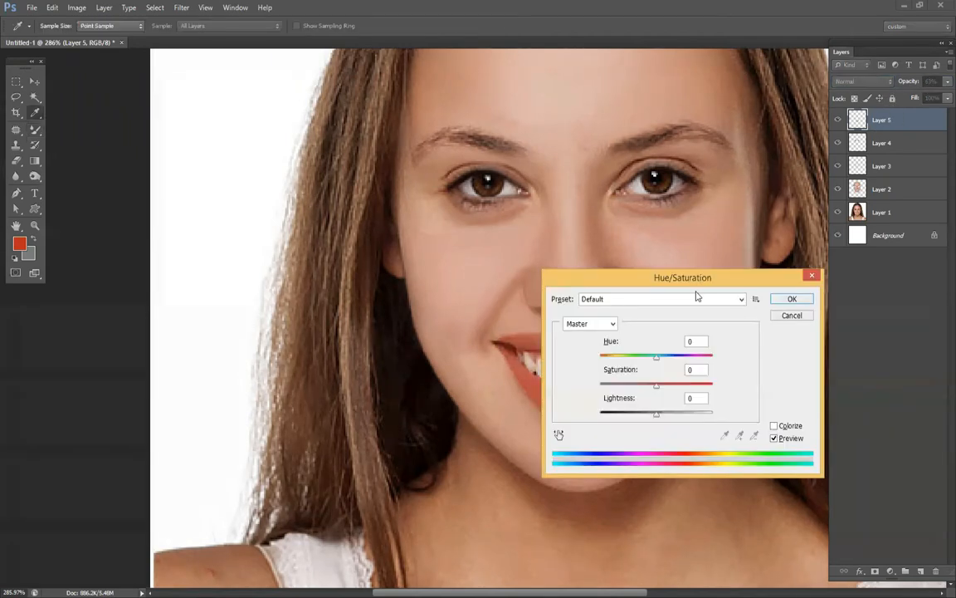
{"action": "left_click_drag", "start_coordinate": [698, 279], "coordinate": [713, 114]}
{"action": "left_click_drag", "start_coordinate": [663, 251], "coordinate": [683, 221]}
{"action": "left_click", "coordinate": [669, 192]}
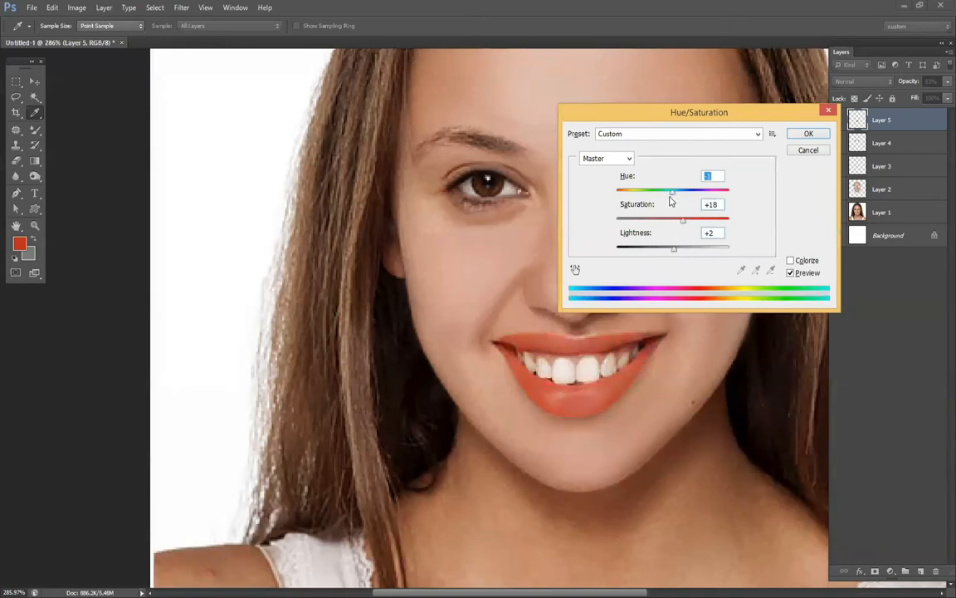
{"action": "left_click", "coordinate": [809, 135]}
{"action": "left_click", "coordinate": [15, 80]}
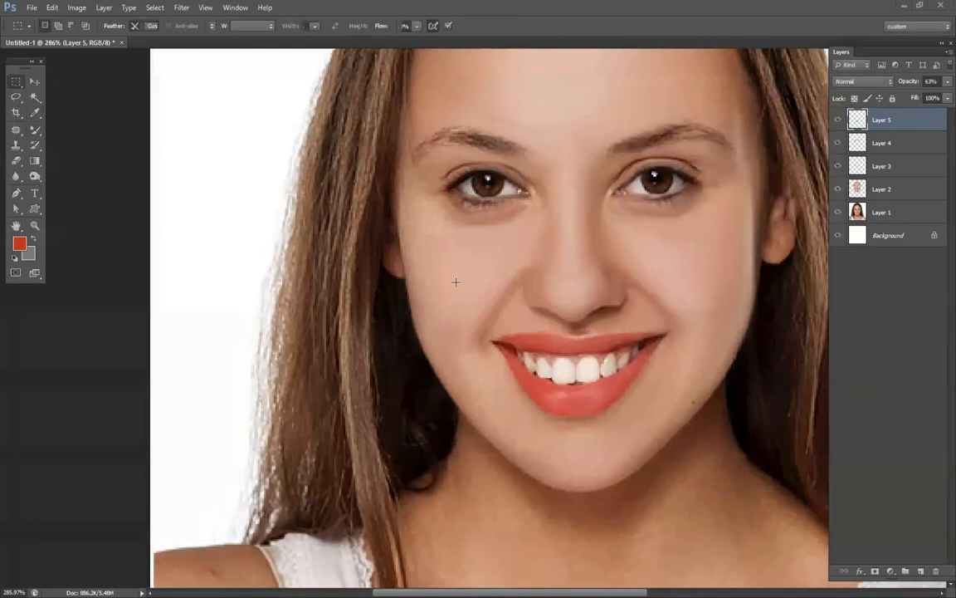
{"action": "left_click", "coordinate": [35, 82]}
{"action": "key", "text": "ctrl+0"}
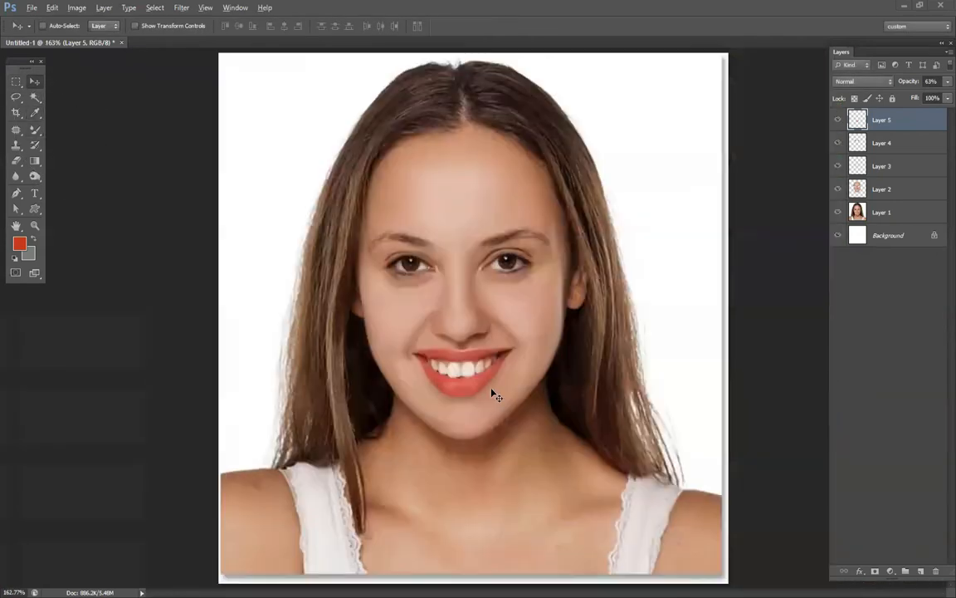
{"action": "scroll", "coordinate": [366, 263], "scroll_direction": "up", "scroll_amount": 2}
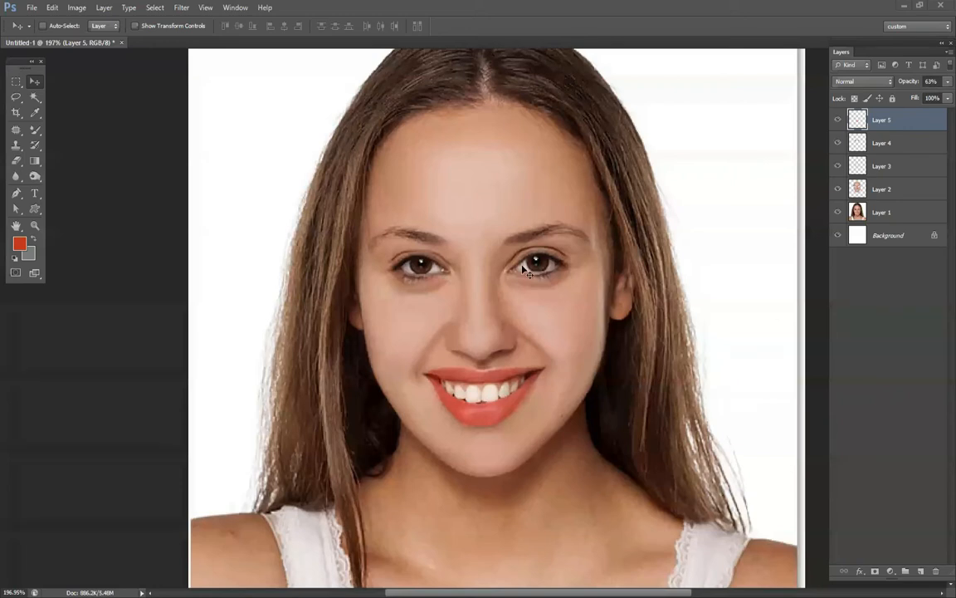
Create a new layer above Layer 5, load the Mixer Brush from the painted lips and set its size to 21 px.
{"action": "left_click", "coordinate": [921, 571]}
{"action": "key", "text": "b"}
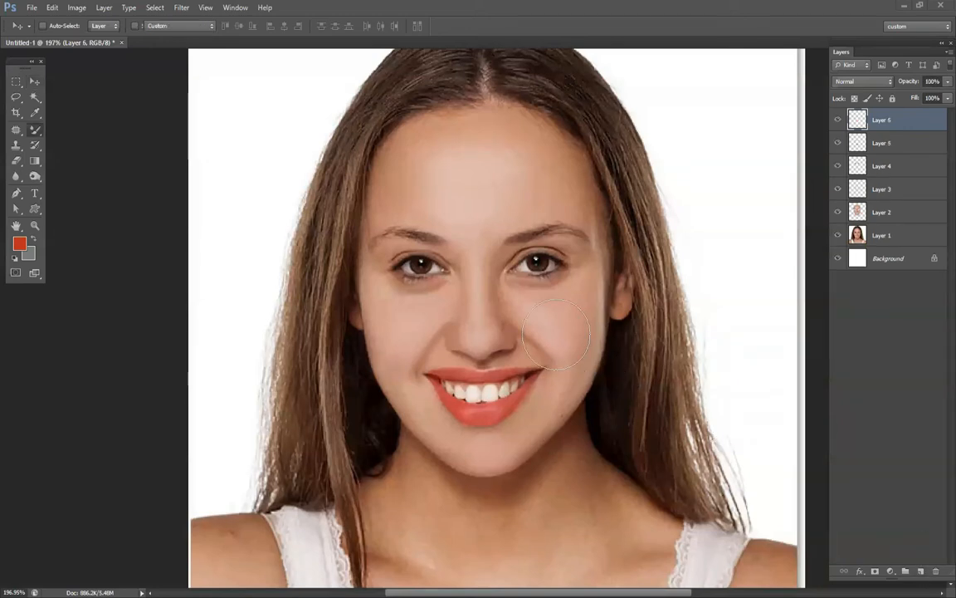
{"action": "left_click", "coordinate": [496, 411], "text": "alt"}
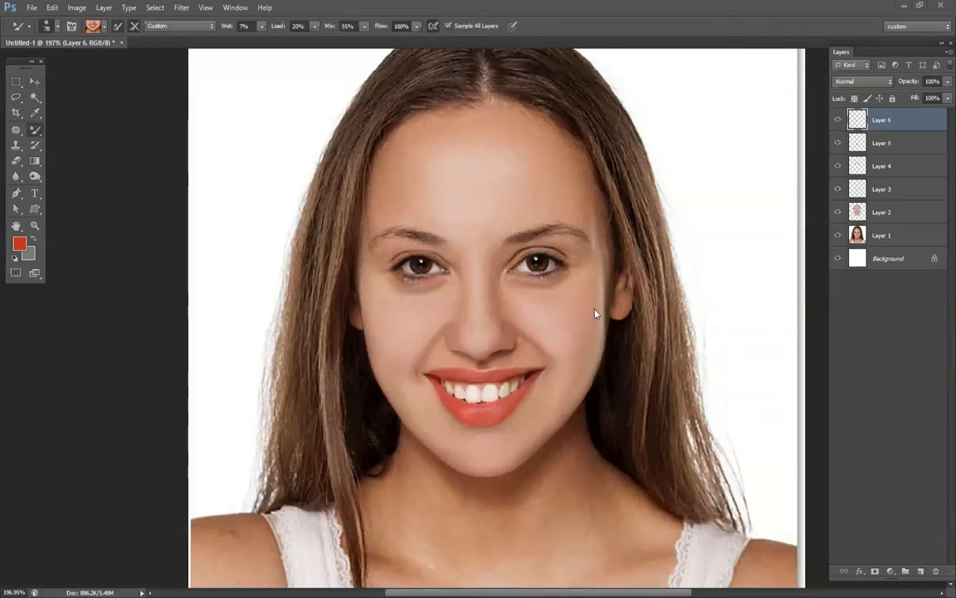
{"action": "right_click", "coordinate": [535, 277]}
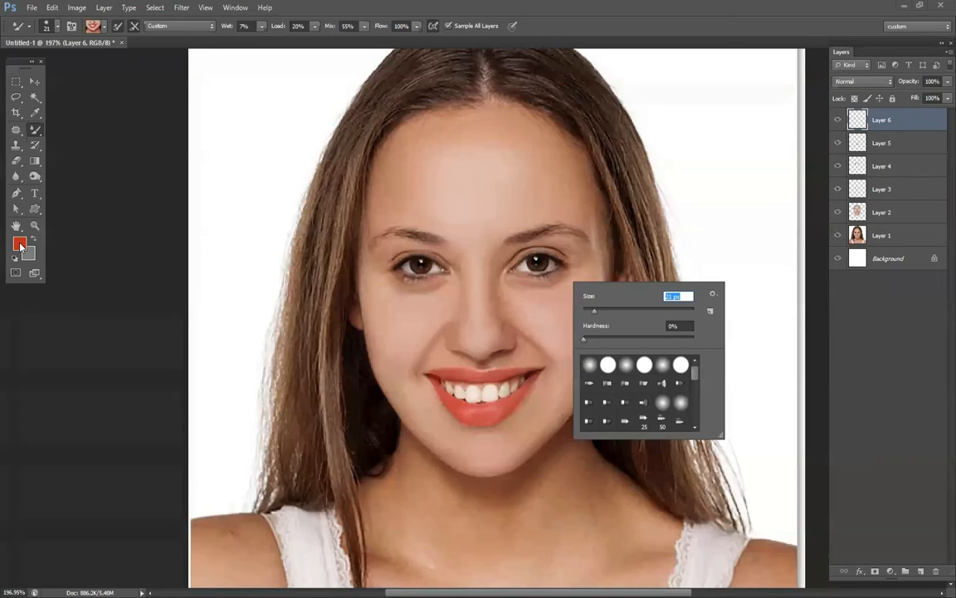
Set the foreground colour to ff1e00 and the Mixer Brush to 20 px with the Very Wet preset.
{"action": "left_click", "coordinate": [20, 244]}
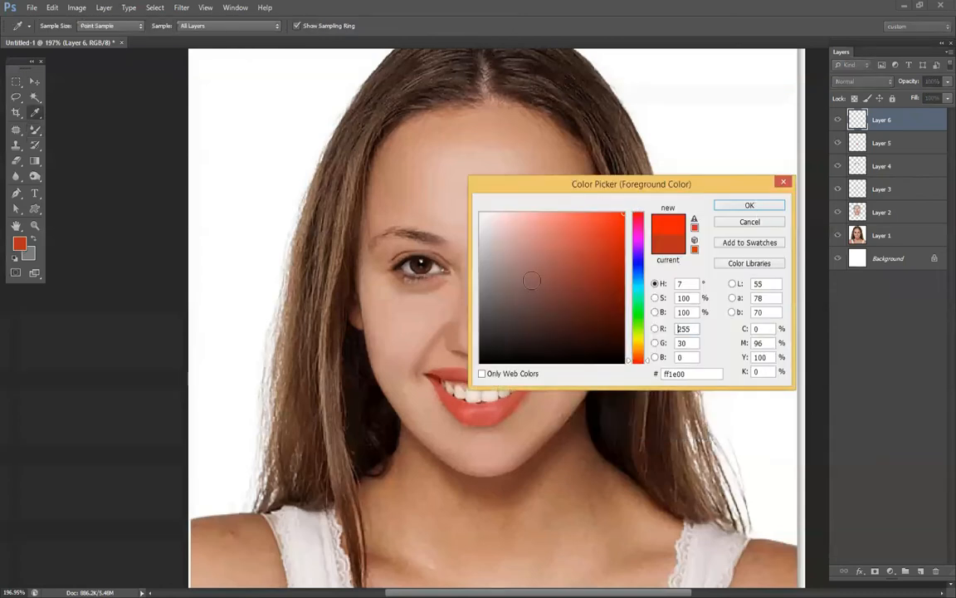
{"action": "key", "text": "Return"}
{"action": "right_click", "coordinate": [551, 295]}
{"action": "left_click", "coordinate": [596, 322]}
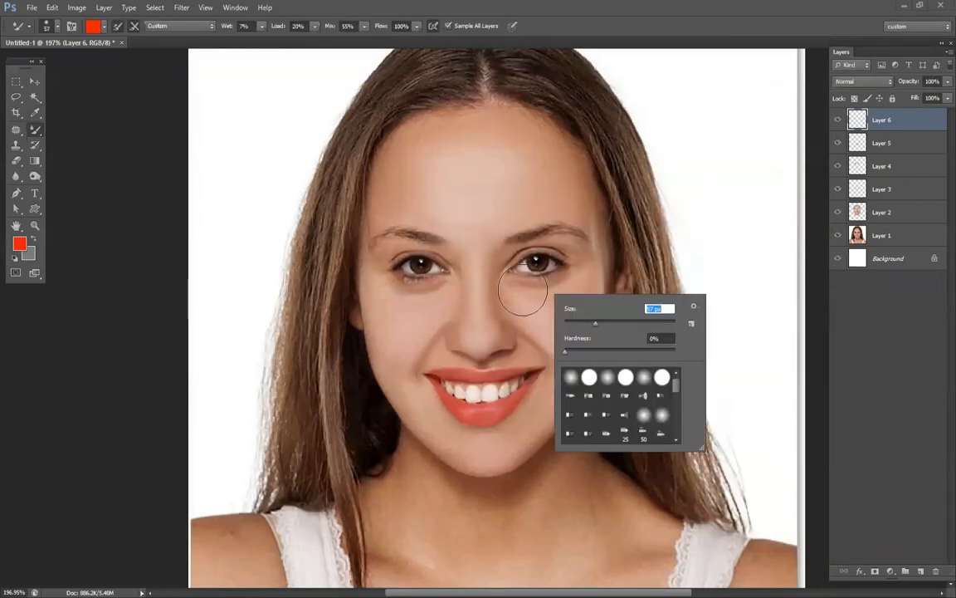
{"action": "key", "text": "Return"}
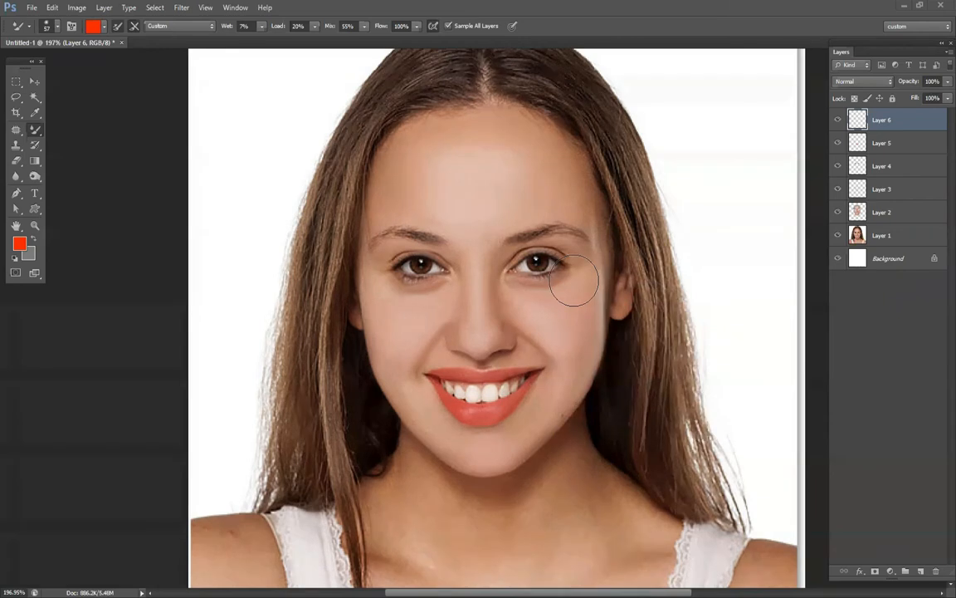
{"action": "right_click", "coordinate": [551, 301]}
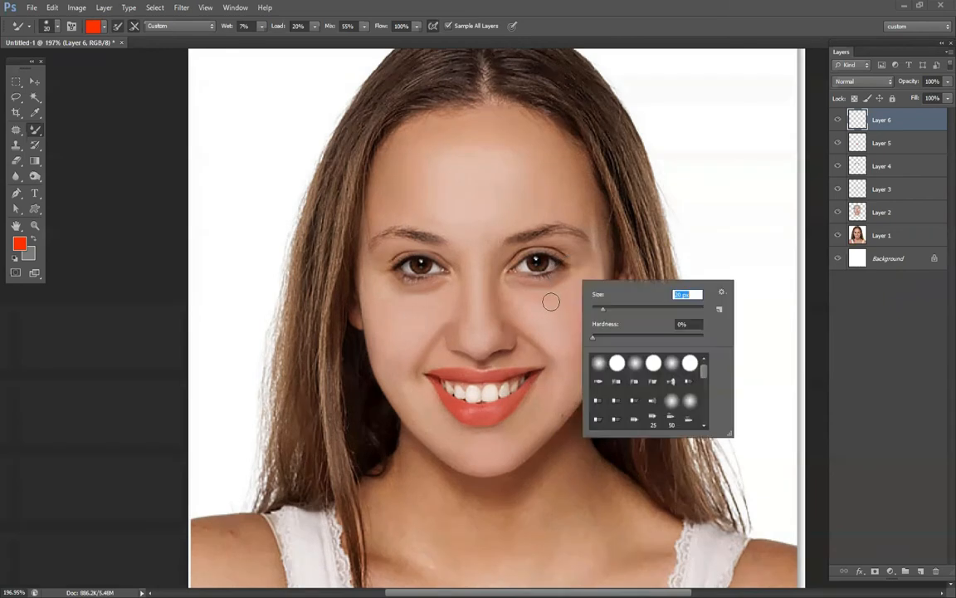
{"action": "left_click", "coordinate": [178, 25]}
{"action": "left_click", "coordinate": [152, 162]}
Paint red eyeshadow over both upper eyelids on Layer 6 and lower the layer's opacity to 44%.
{"action": "mouse_move", "coordinate": [498, 270]}
{"action": "left_mouse_down"}
{"action": "mouse_move", "coordinate": [527, 245]}
{"action": "mouse_move", "coordinate": [578, 257]}
{"action": "left_mouse_up"}
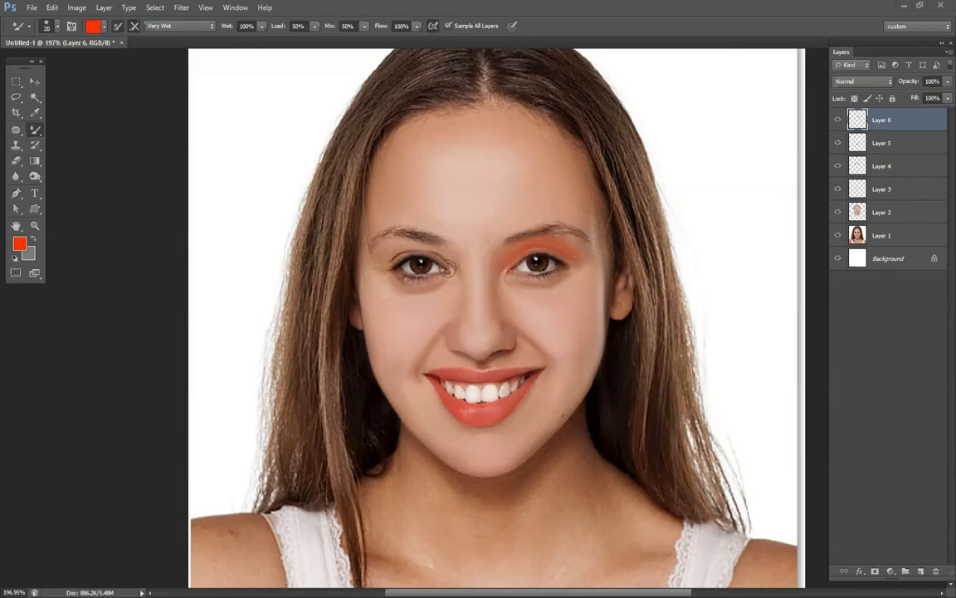
{"action": "left_click_drag", "start_coordinate": [374, 249], "coordinate": [441, 253]}
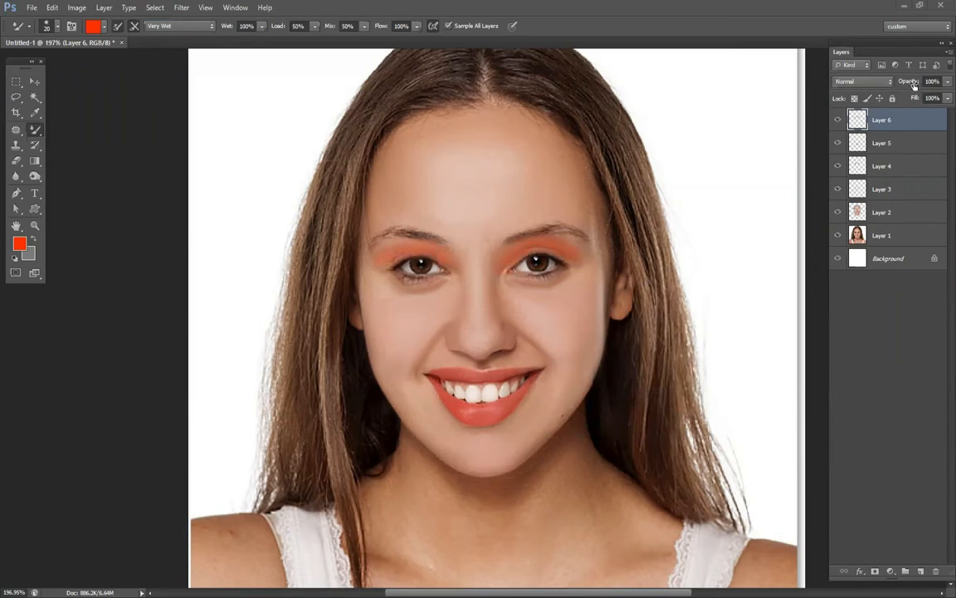
{"action": "left_click_drag", "start_coordinate": [910, 84], "coordinate": [878, 91]}
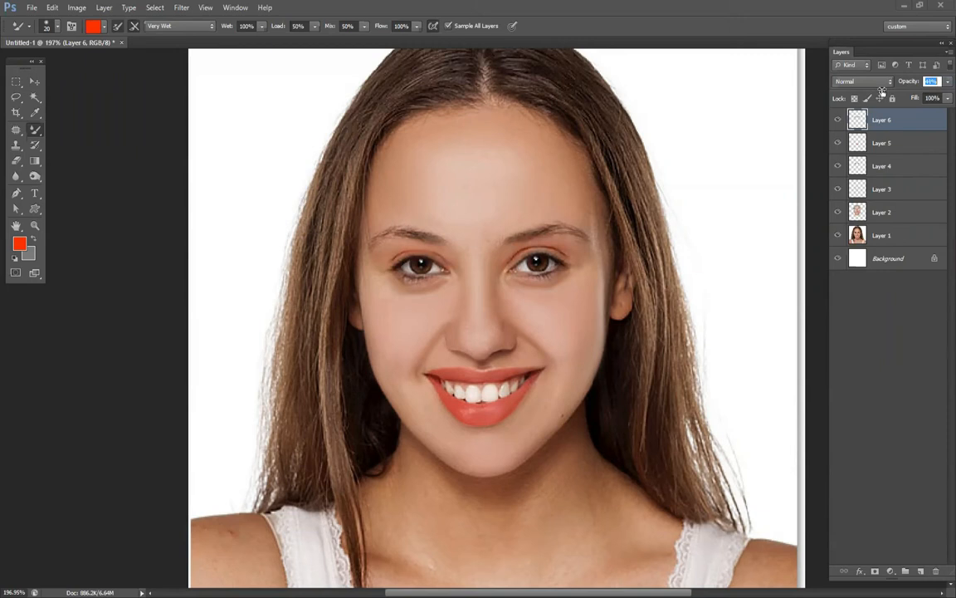
{"action": "left_click", "coordinate": [34, 80]}
{"action": "key", "text": "ctrl+a"}
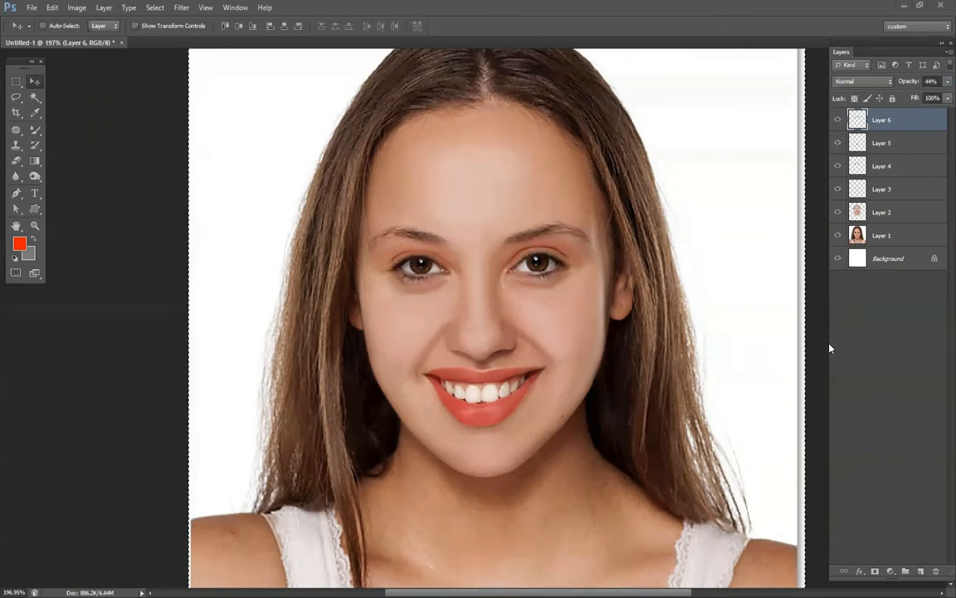
{"action": "scroll", "coordinate": [566, 355], "scroll_direction": "down", "scroll_amount": 3}
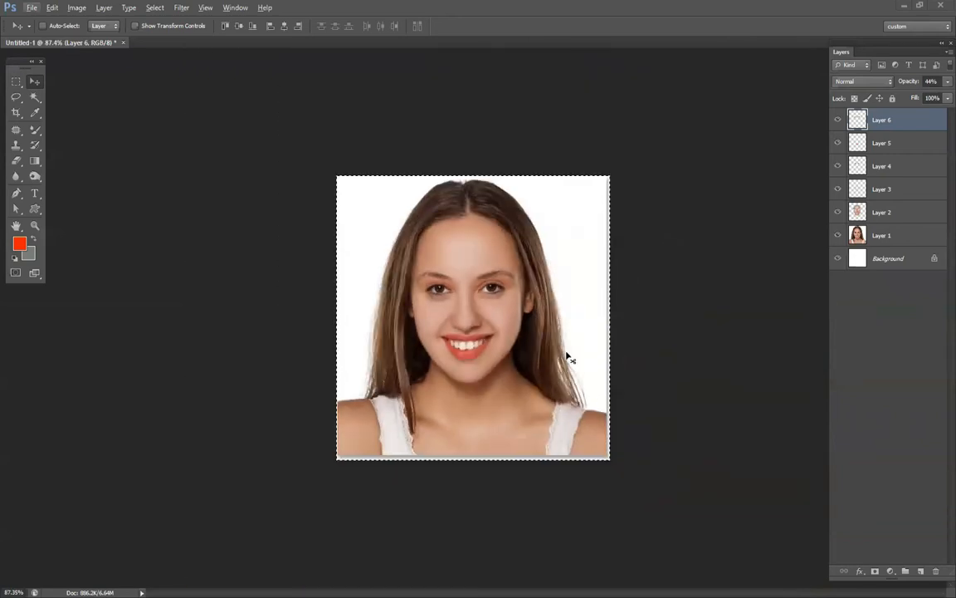
{"action": "key", "text": "ctrl+d"}
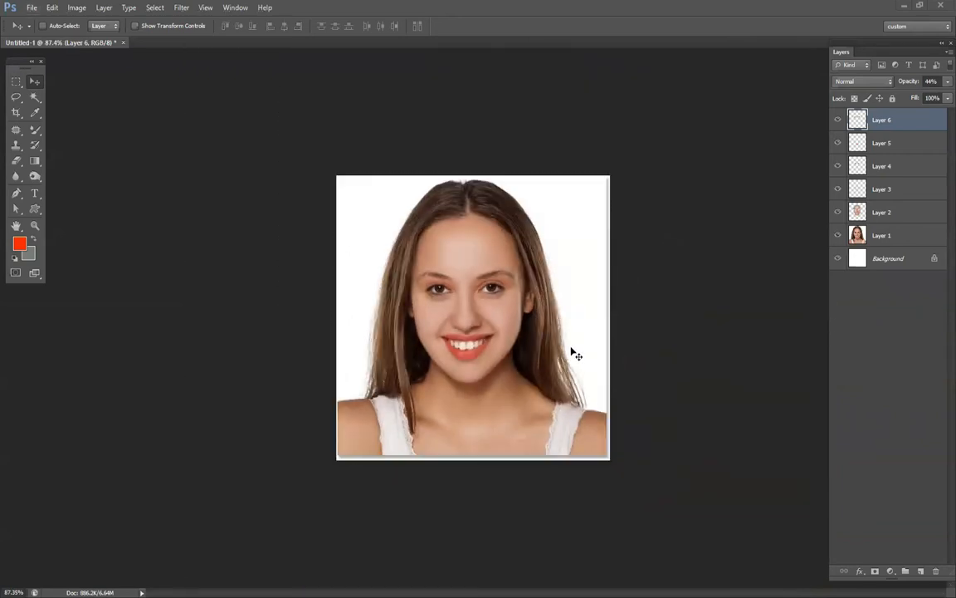
Stamp the visible layers into a new merged layer and hide it, and stamp the unretouched portrait onto another new layer.
{"action": "key", "text": "ctrl+shift+alt+e"}
{"action": "left_click", "coordinate": [838, 122]}
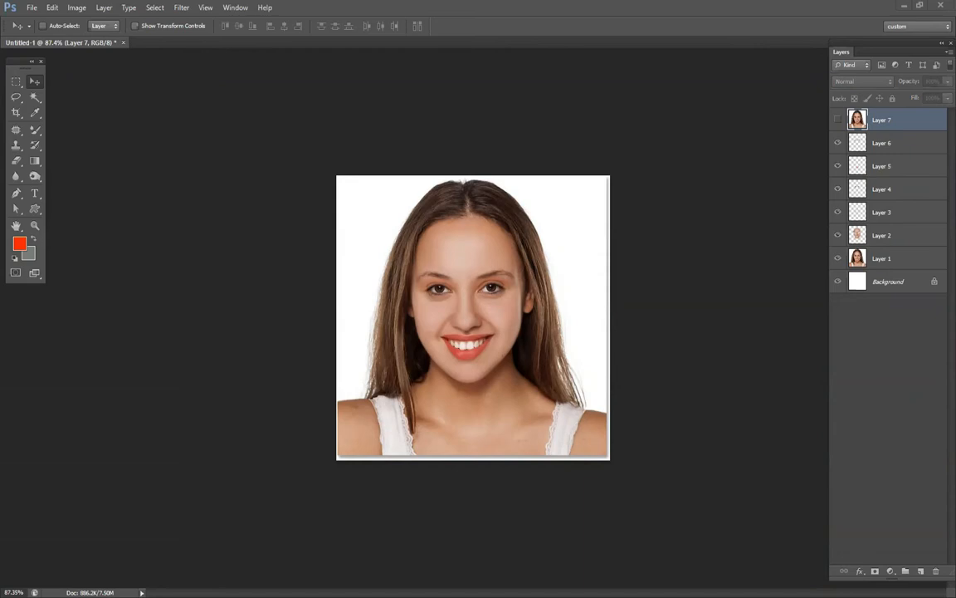
{"action": "key", "text": "ctrl+shift+alt+e"}
Move the unretouched portrait copy to the left beside the retouched one and expand the canvas to reveal all.
{"action": "left_click_drag", "start_coordinate": [530, 397], "coordinate": [286, 406]}
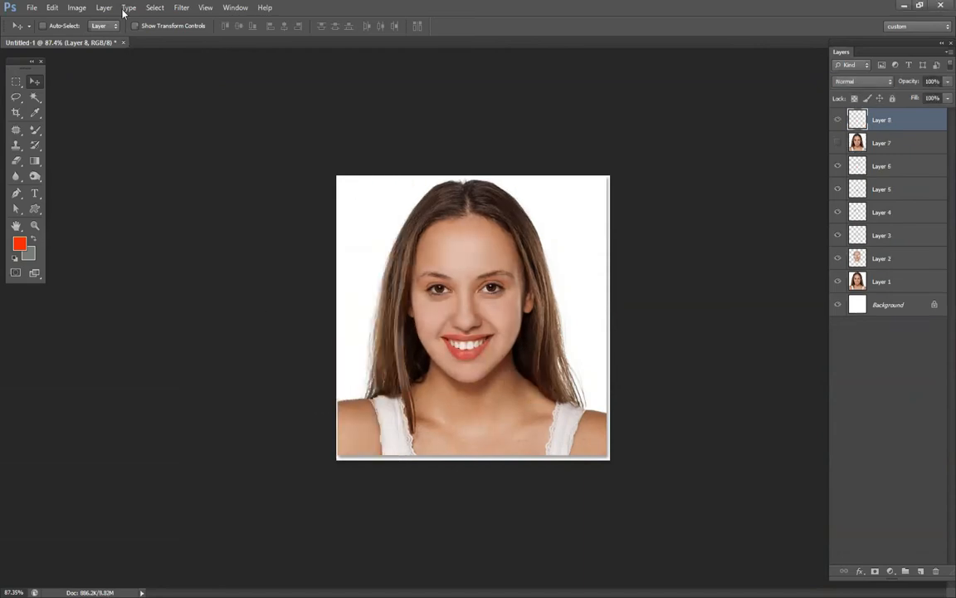
{"action": "left_click", "coordinate": [76, 7]}
{"action": "left_click", "coordinate": [91, 149]}
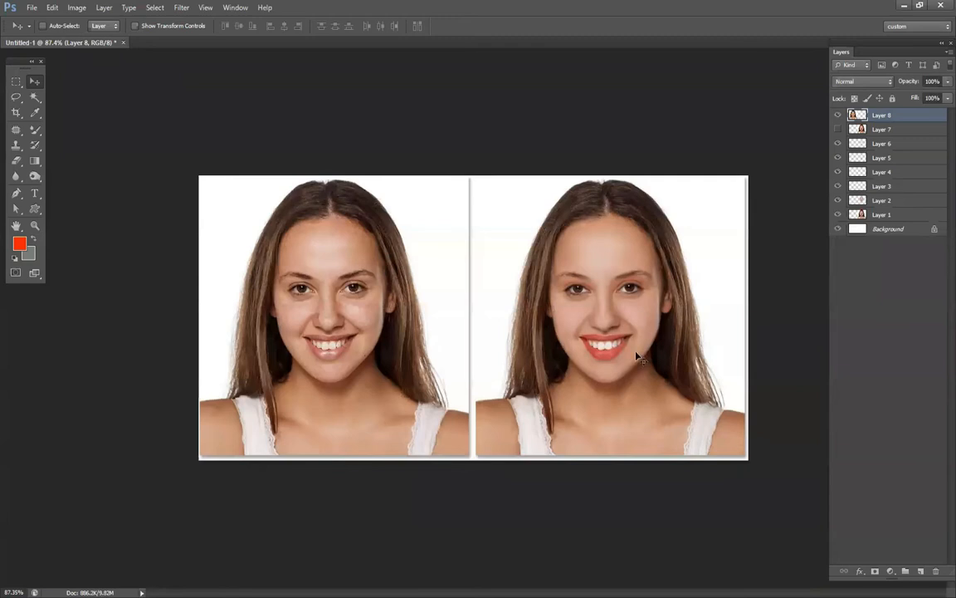
Compare the original and retouched portraits side by side with the whole canvas fitted to the screen.
{"action": "key", "text": "ctrl+0"}
{"action": "key", "text": "Tab"}
{"action": "key", "text": "ctrl+0"}
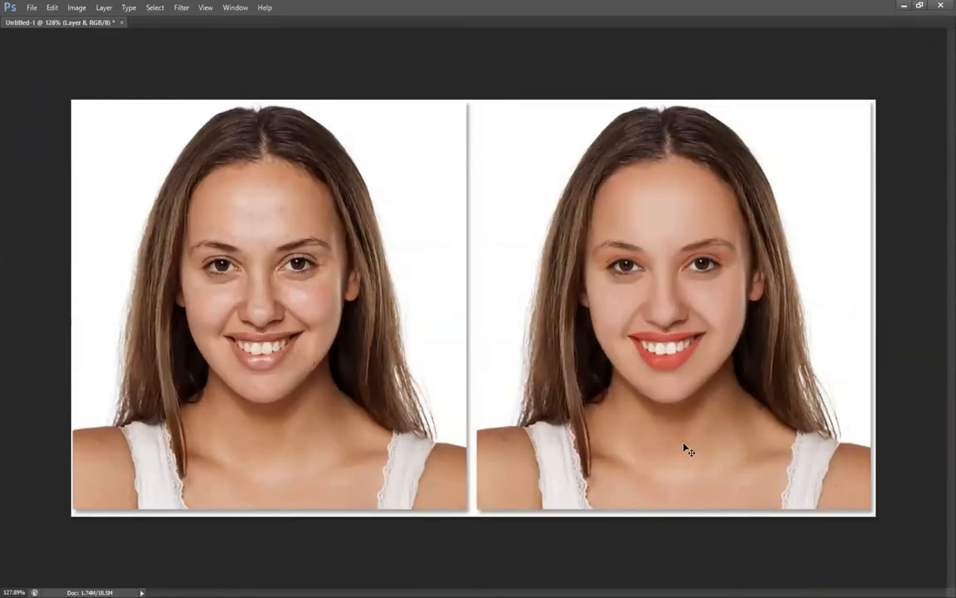
{"action": "key", "text": "Tab"}
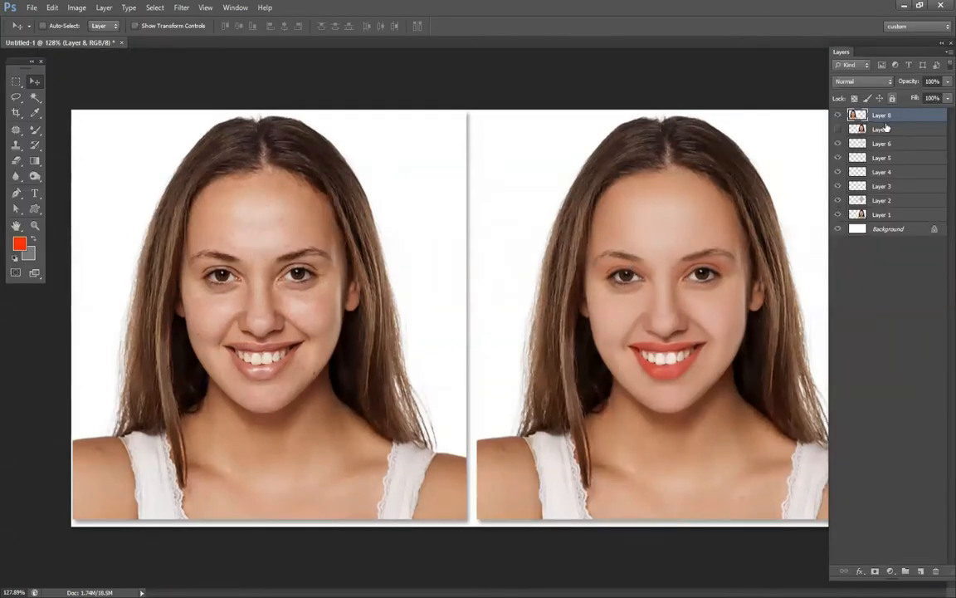
Turn Layer 7's visibility back on and make it the active layer.
{"action": "left_click", "coordinate": [882, 216]}
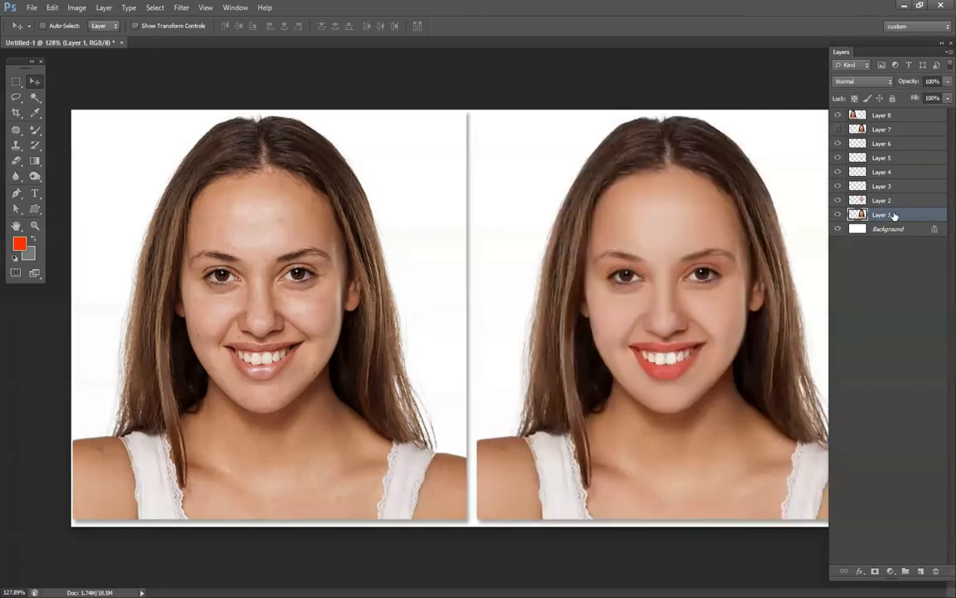
{"action": "left_click", "coordinate": [838, 130]}
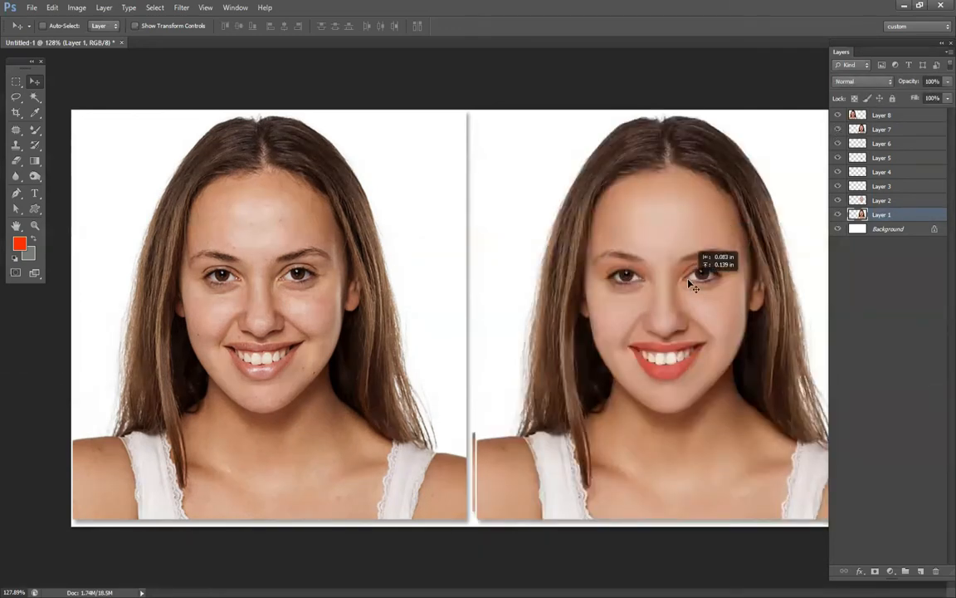
{"action": "left_click", "coordinate": [888, 130]}
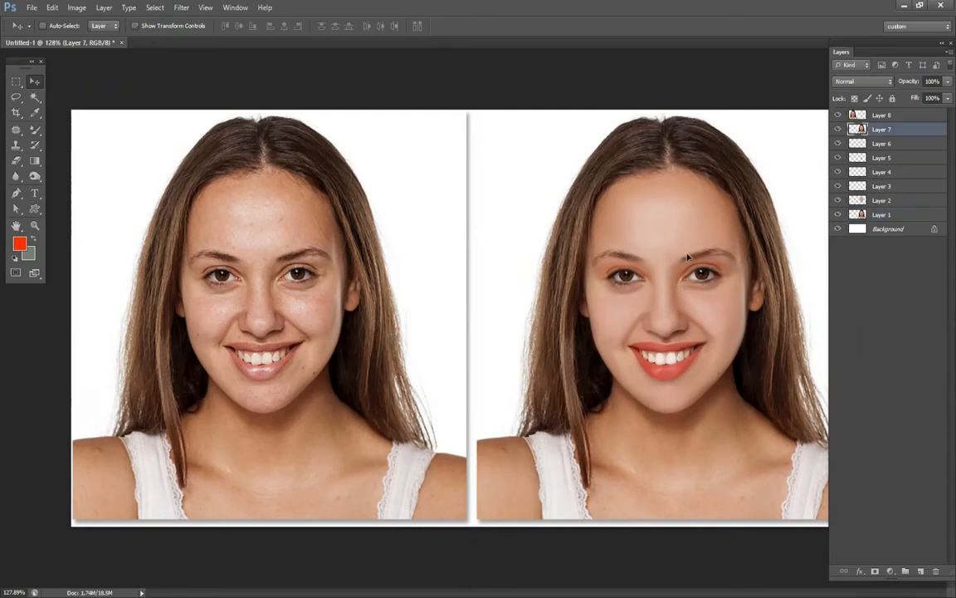
Activate the Mixer Brush, load it with skin colour from the original portrait's forehead and set its size to 75 px.
{"action": "left_click", "coordinate": [35, 131]}
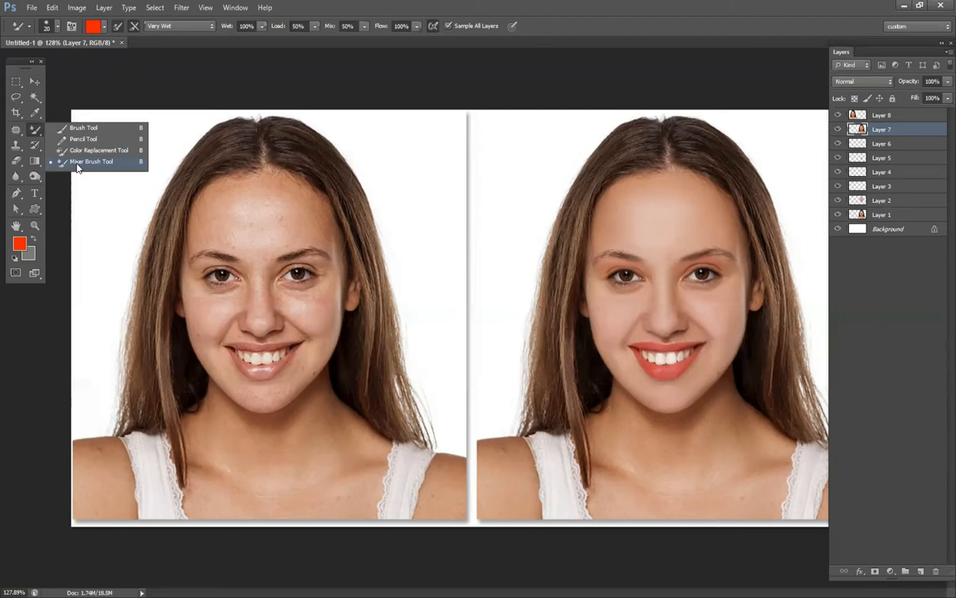
{"action": "left_click", "coordinate": [77, 164]}
{"action": "left_click", "coordinate": [239, 194], "text": "alt"}
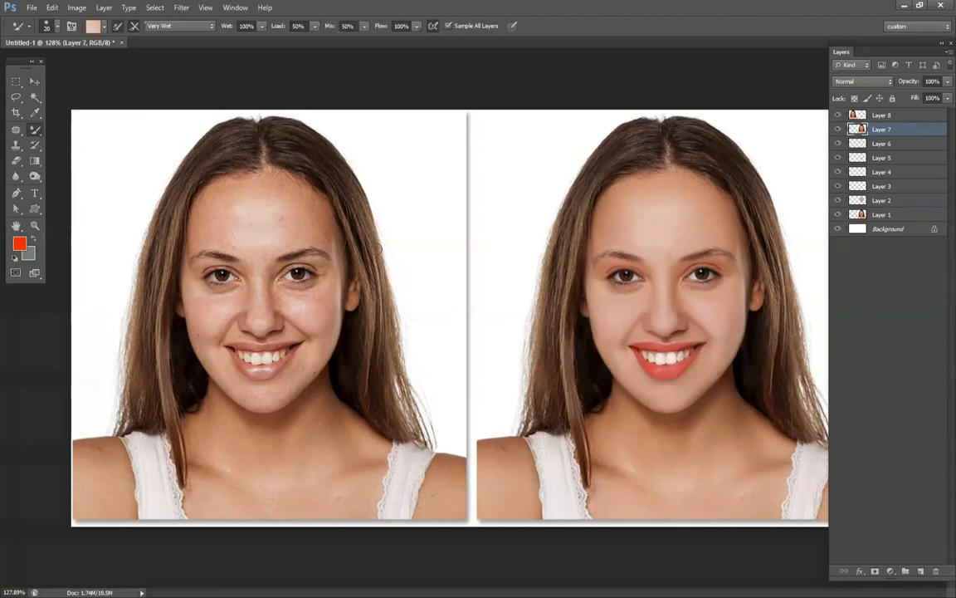
{"action": "right_click", "coordinate": [456, 249]}
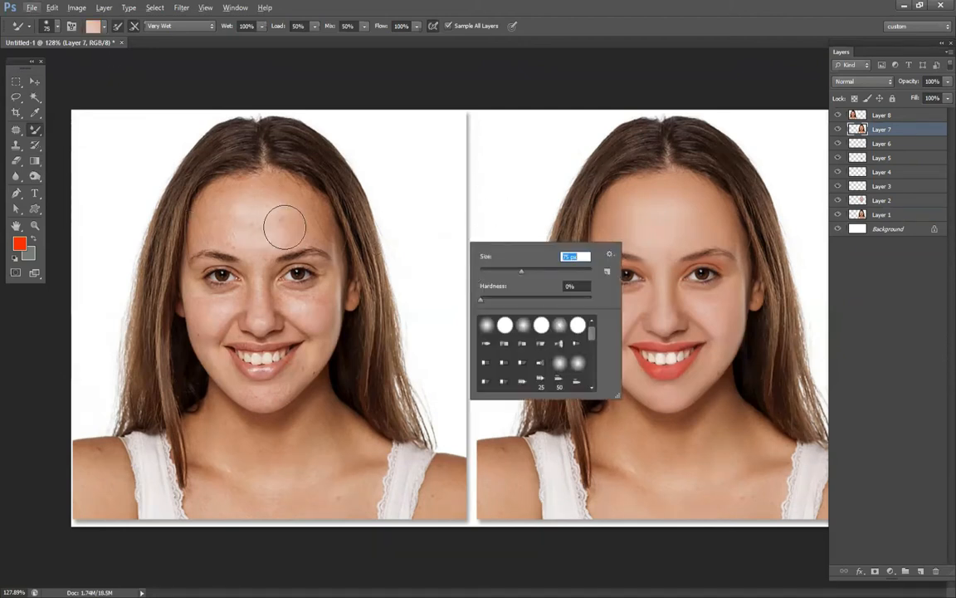
Choose a light pink foreground colour based on the retouched portrait's chin and create a new layer above Layer 7.
{"action": "left_click", "coordinate": [20, 245]}
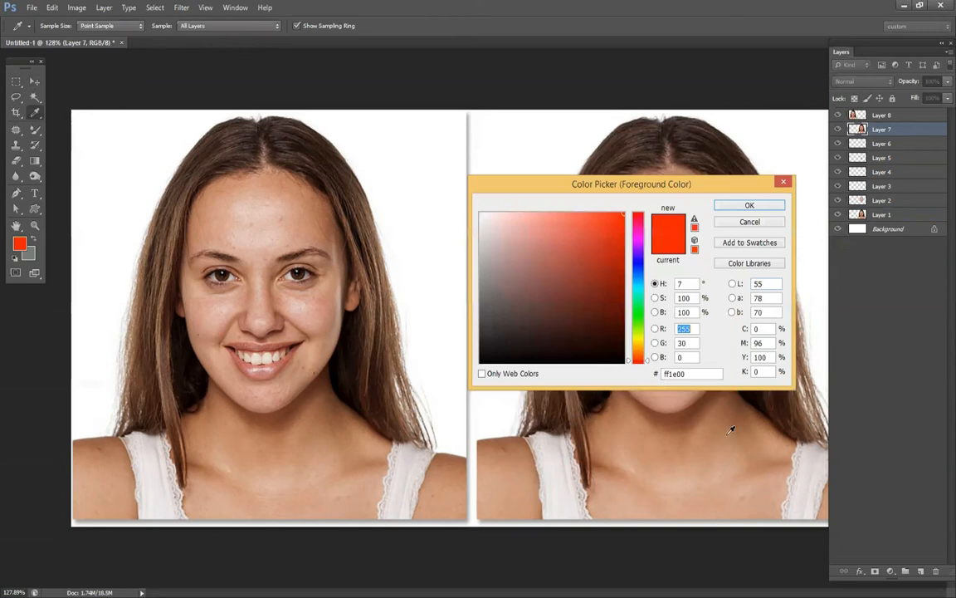
{"action": "left_click", "coordinate": [667, 403]}
{"action": "left_click_drag", "start_coordinate": [510, 229], "coordinate": [512, 213]}
{"action": "left_click", "coordinate": [749, 205]}
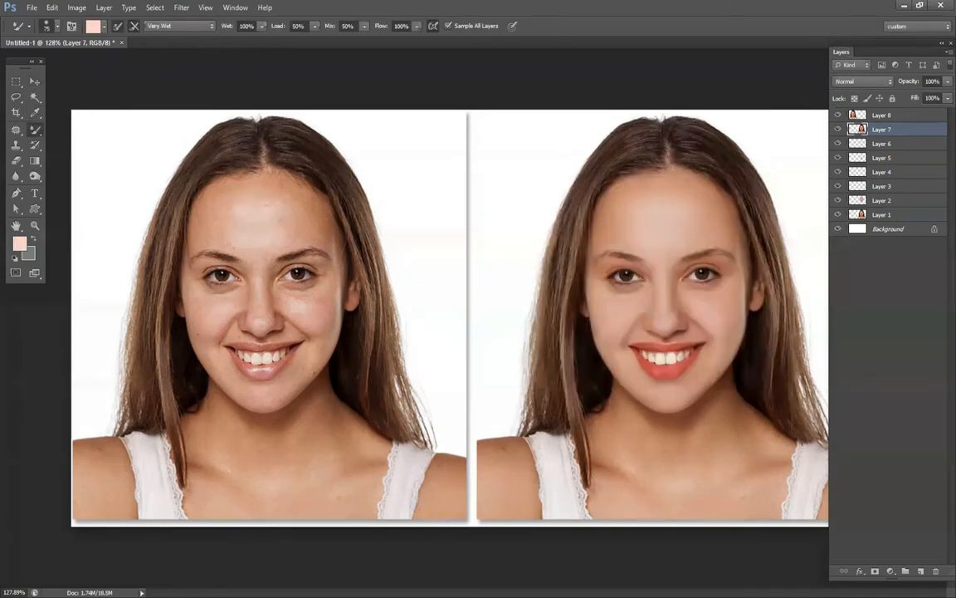
{"action": "left_click", "coordinate": [920, 571]}
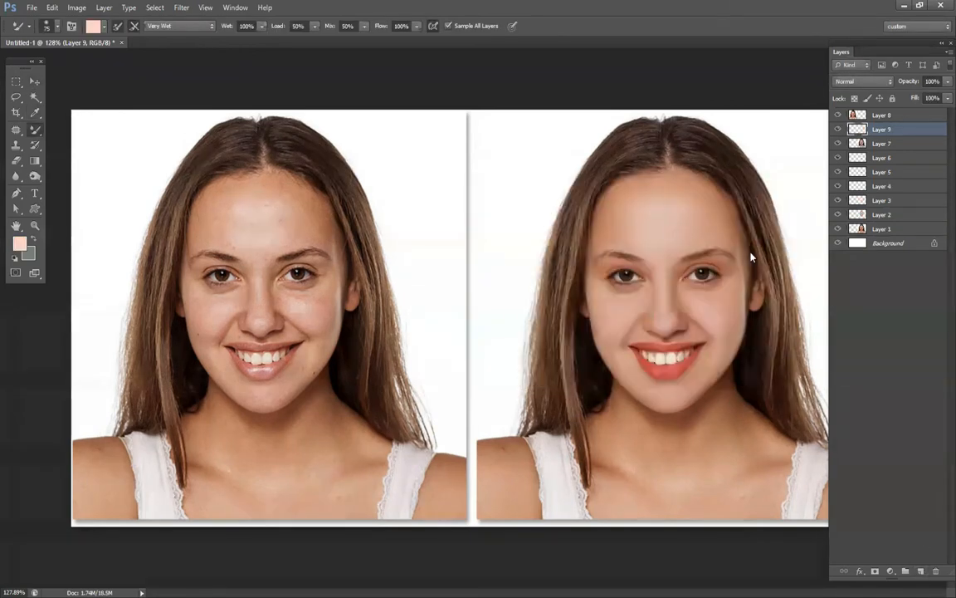
Paint light pink highlights over the retouched portrait's forehead on Layer 9, using brush sizes of 141 px and 81 px.
{"action": "right_click", "coordinate": [668, 212]}
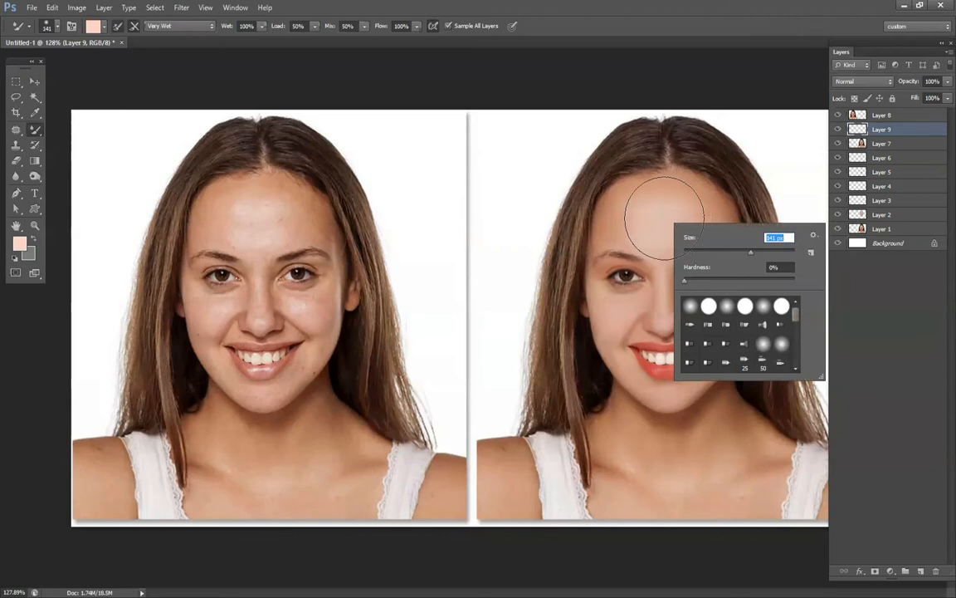
{"action": "left_click", "coordinate": [668, 217]}
{"action": "key", "text": "bracketleft"}
{"action": "key", "text": "bracketleft"}
{"action": "key", "text": "bracketleft"}
{"action": "key", "text": "bracketleft"}
{"action": "key", "text": "bracketleft"}
{"action": "key", "text": "bracketleft"}
{"action": "key", "text": "bracketleft"}
{"action": "key", "text": "bracketleft"}
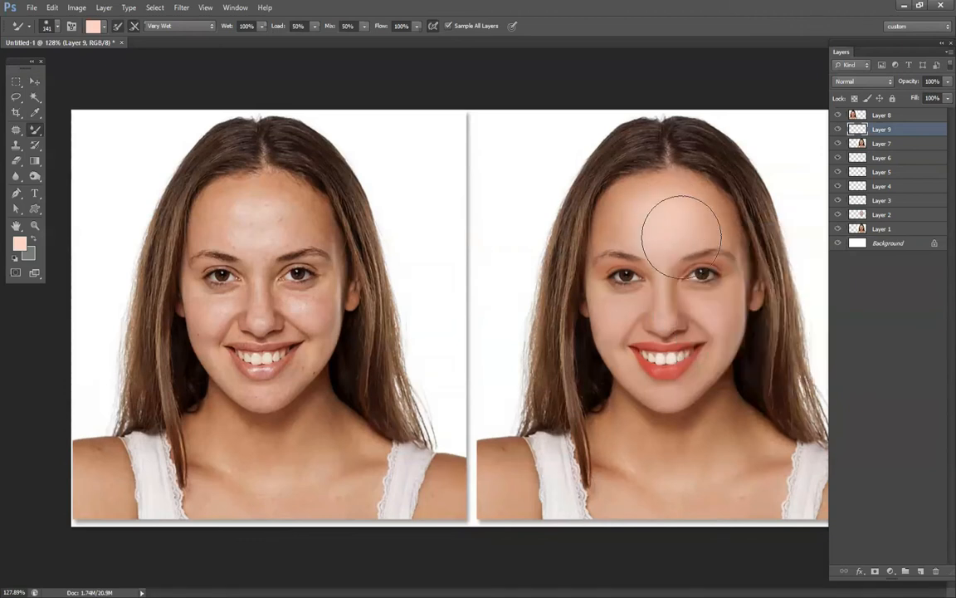
{"action": "right_click", "coordinate": [659, 197]}
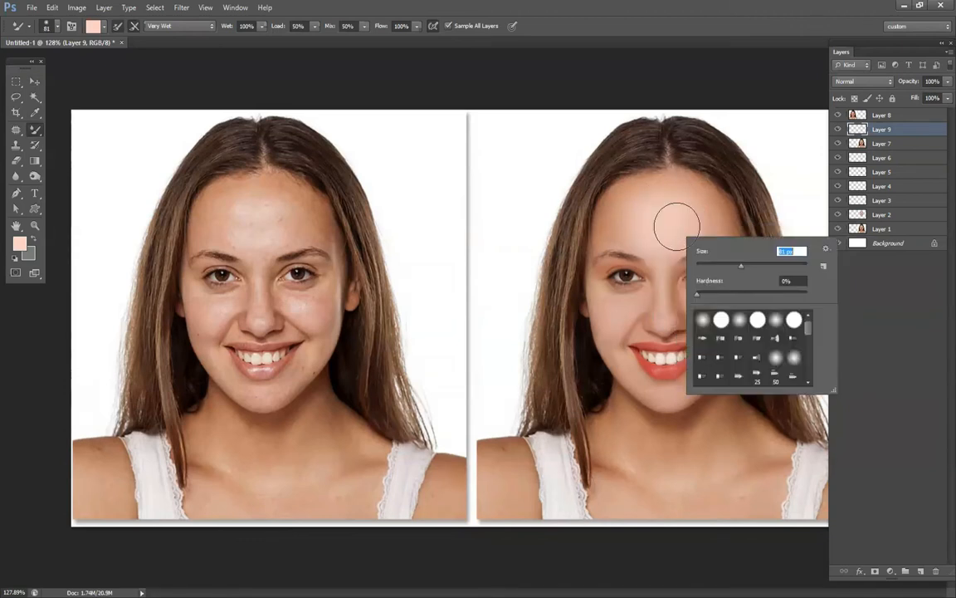
{"action": "left_click", "coordinate": [669, 210]}
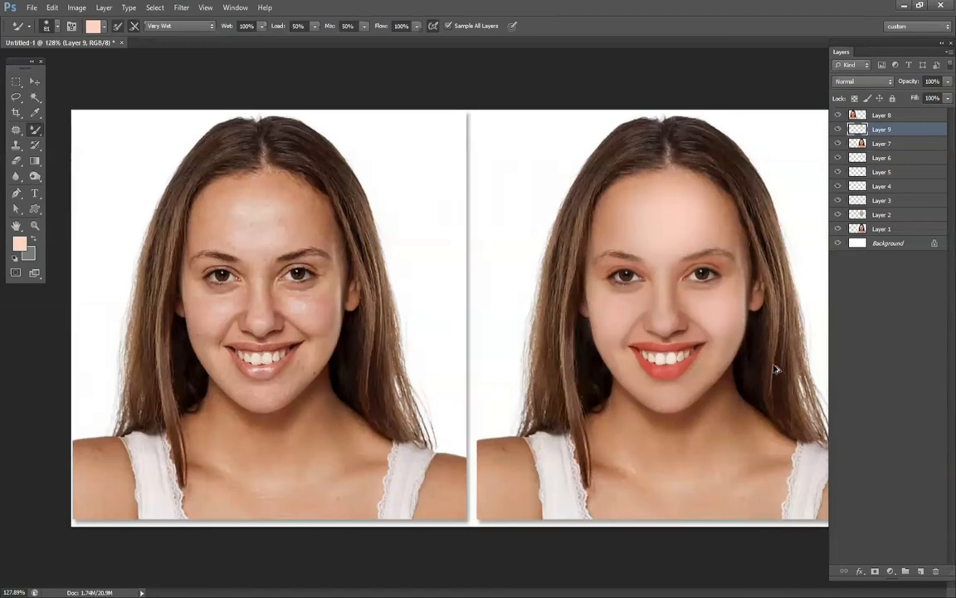
Add light pink highlights to the retouched cheeks with a 63 px brush, and to the nose and under-eye area at 32 px.
{"action": "right_click", "coordinate": [734, 316]}
{"action": "left_click", "coordinate": [621, 318]}
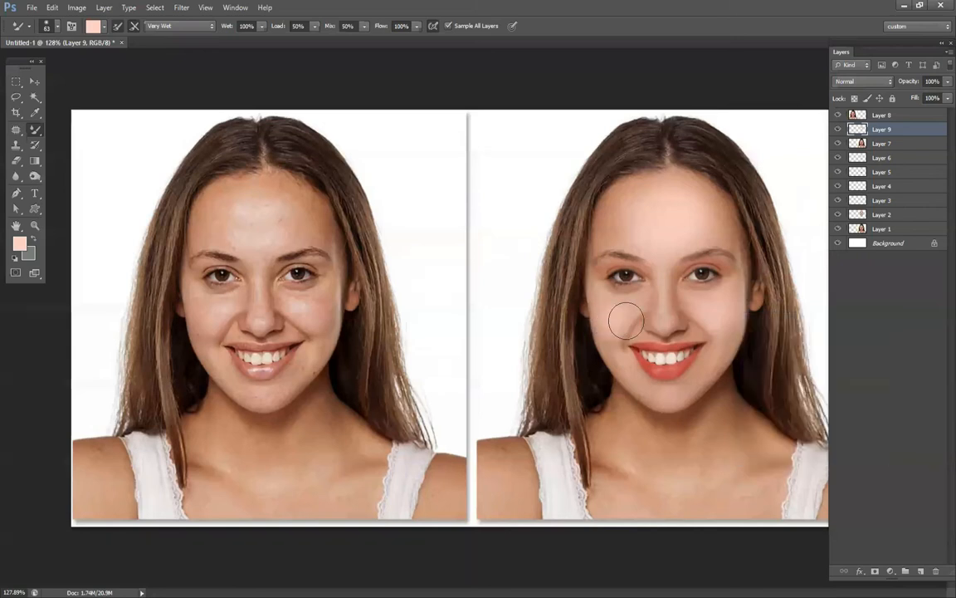
{"action": "right_click", "coordinate": [689, 320]}
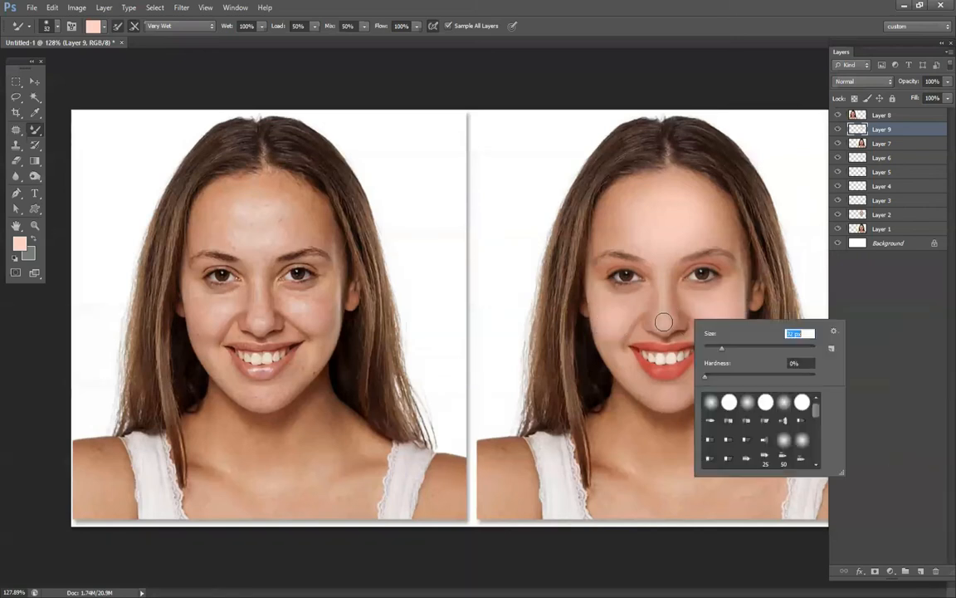
{"action": "left_click", "coordinate": [599, 284]}
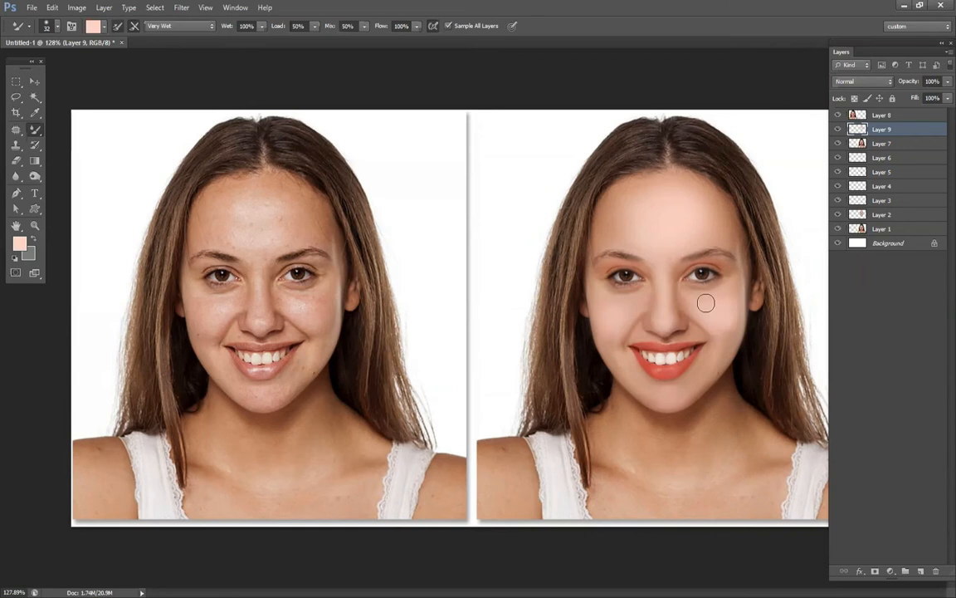
Soften the cheek highlight on Layer 9 with the Eraser at 56 px.
{"action": "key", "text": "e"}
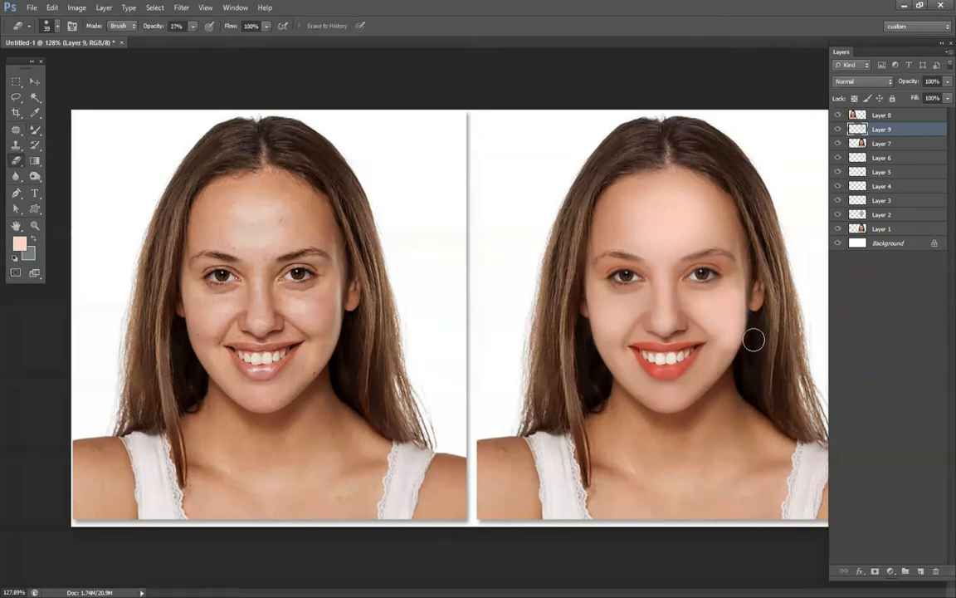
{"action": "right_click", "coordinate": [754, 339]}
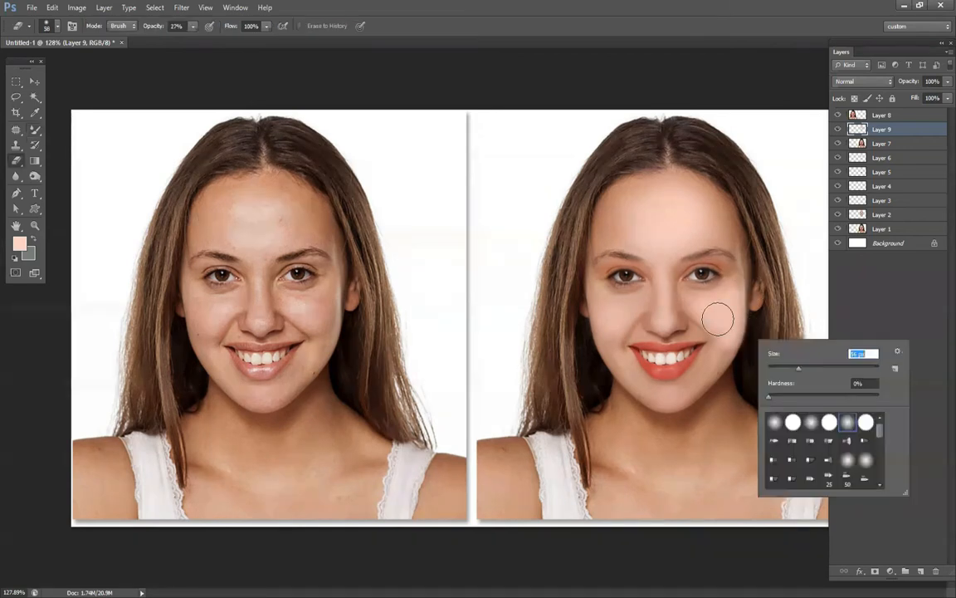
{"action": "key", "text": "Escape"}
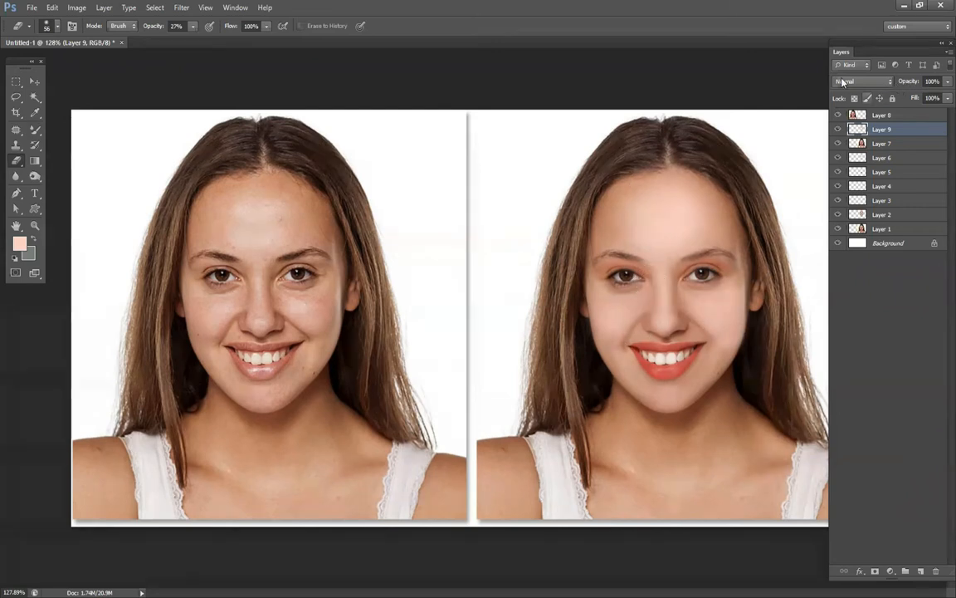
Set Layer 9's blend mode to Lighter Color.
{"action": "left_click", "coordinate": [844, 81]}
{"action": "left_click", "coordinate": [868, 208]}
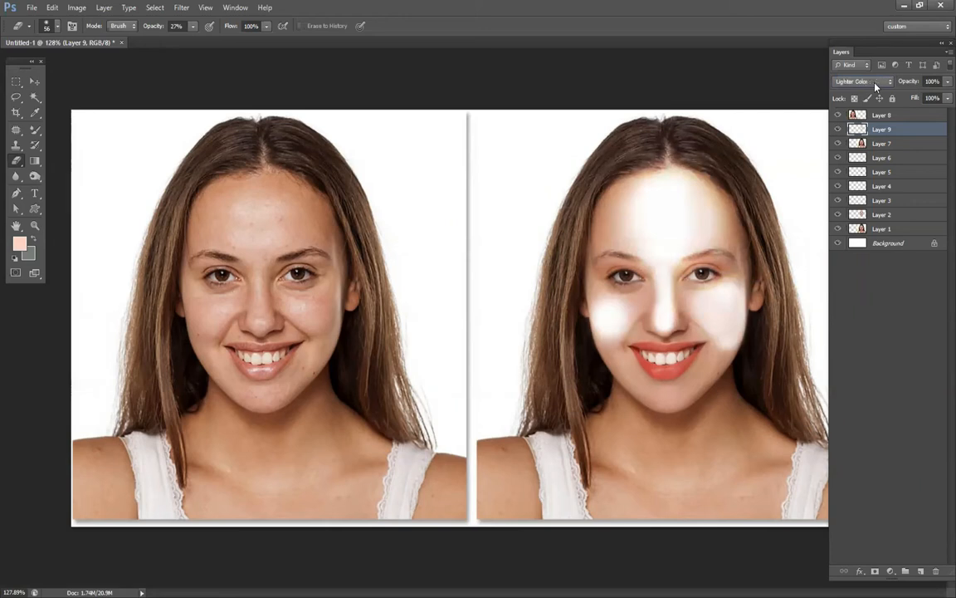
Set Layer 9's blend mode to Overlay and its opacity to 43%.
{"action": "scroll", "coordinate": [875, 83], "scroll_direction": "down", "scroll_amount": 2}
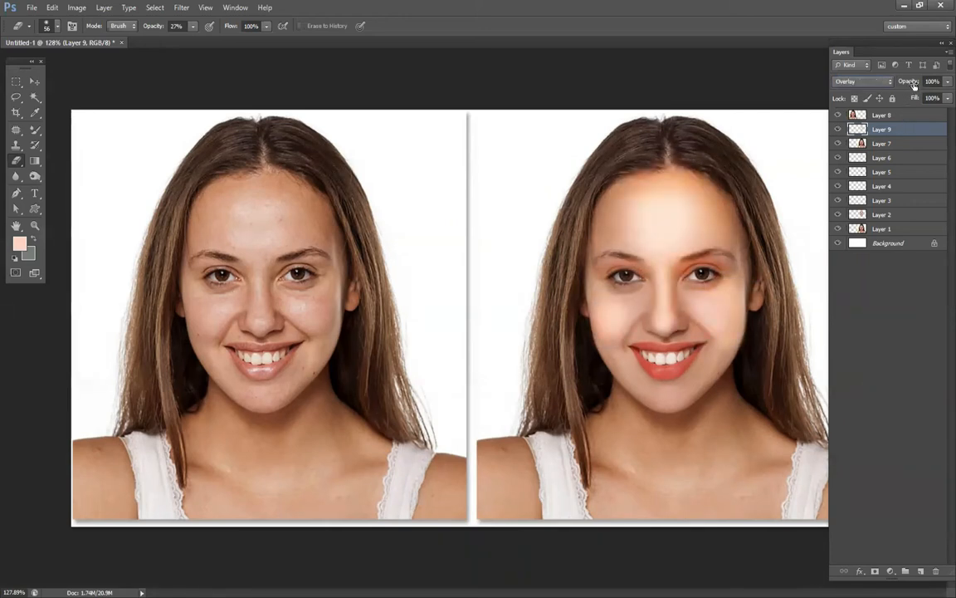
{"action": "left_click_drag", "start_coordinate": [913, 85], "coordinate": [868, 101]}
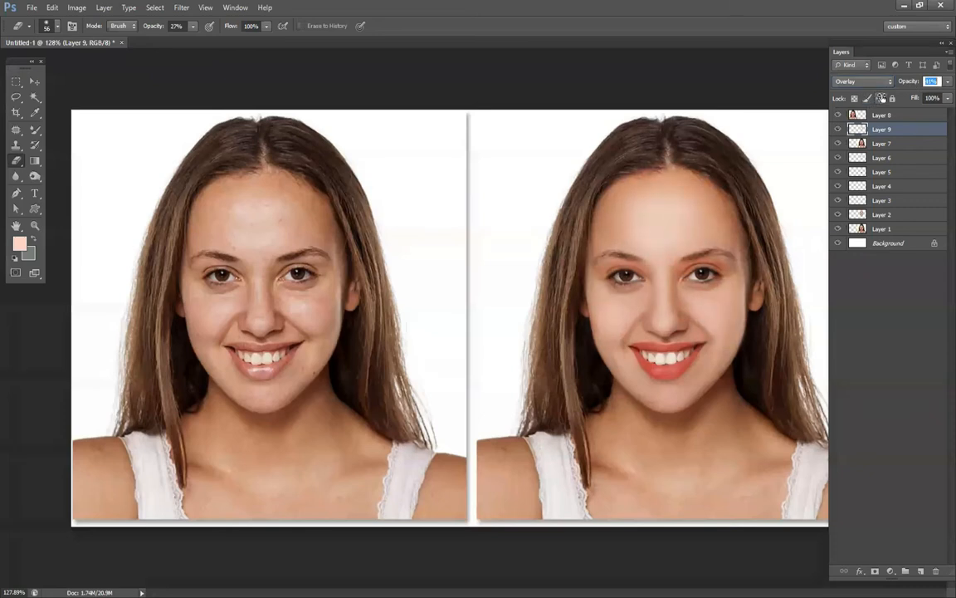
{"action": "type", "text": "43"}
{"action": "key", "text": "Return"}
{"action": "key", "text": "v"}
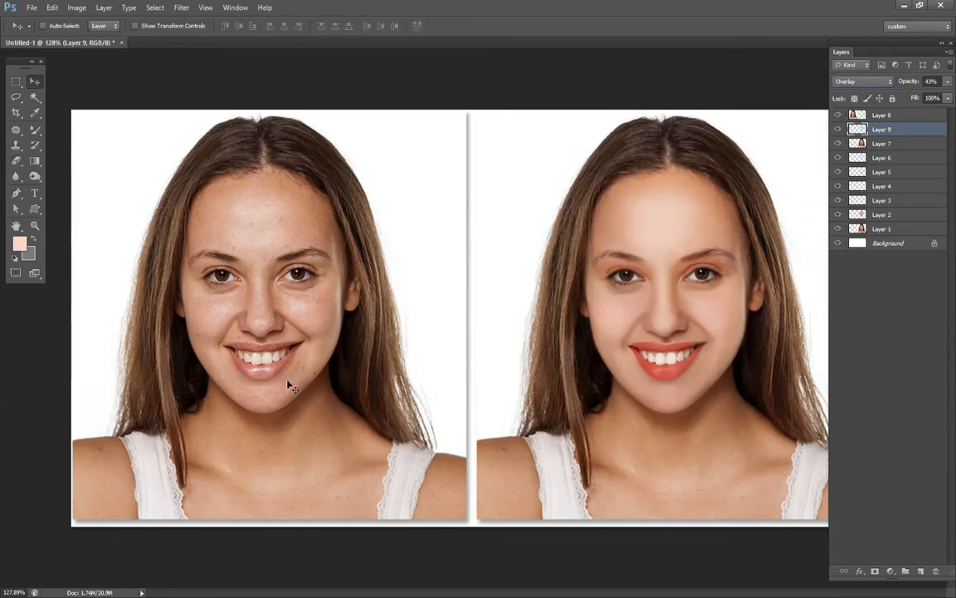
Paint a light pink highlight along the retouched lower lip with the Mixer Brush at 12 px, then set the brush size to 21 px.
{"action": "key", "text": "b"}
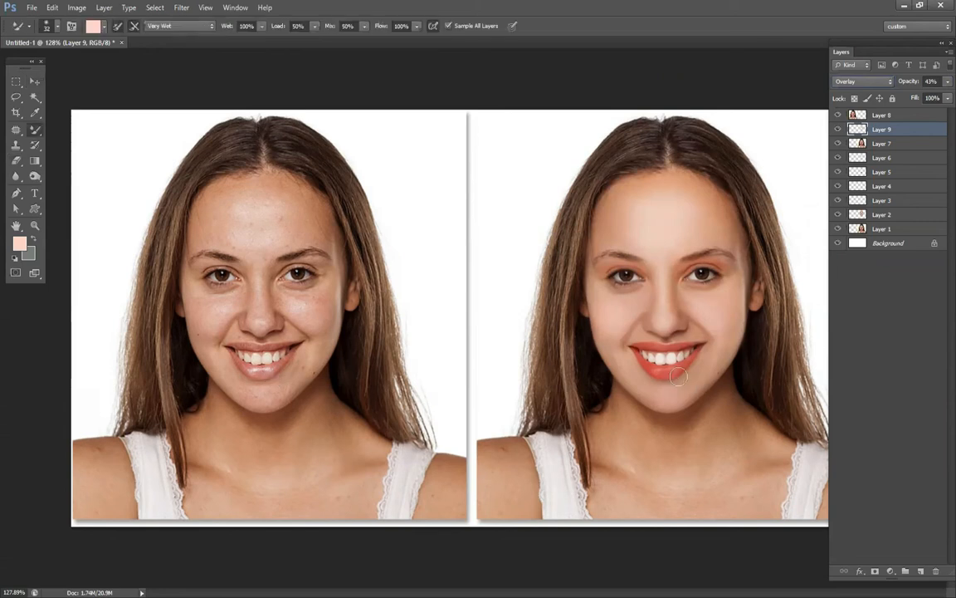
{"action": "right_click", "coordinate": [657, 370]}
{"action": "left_click_drag", "start_coordinate": [703, 399], "coordinate": [699, 398]}
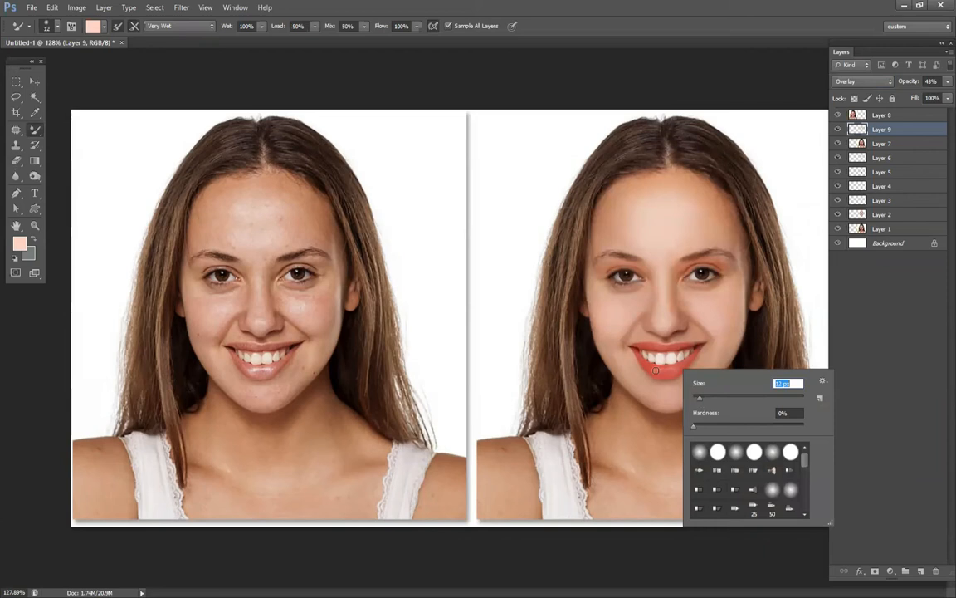
{"action": "left_click_drag", "start_coordinate": [656, 370], "coordinate": [678, 370]}
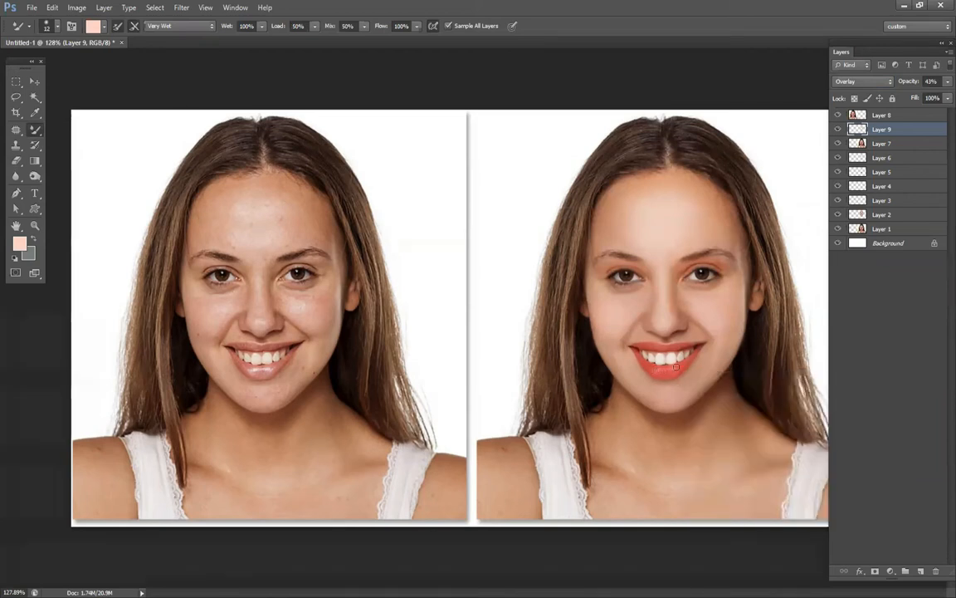
{"action": "right_click", "coordinate": [687, 326]}
{"action": "key", "text": "Return"}
Hide and show Layer 7 to examine the Mixer Brush painting without the portrait photo beneath it.
{"action": "left_click", "coordinate": [838, 229]}
{"action": "left_click", "coordinate": [837, 143]}
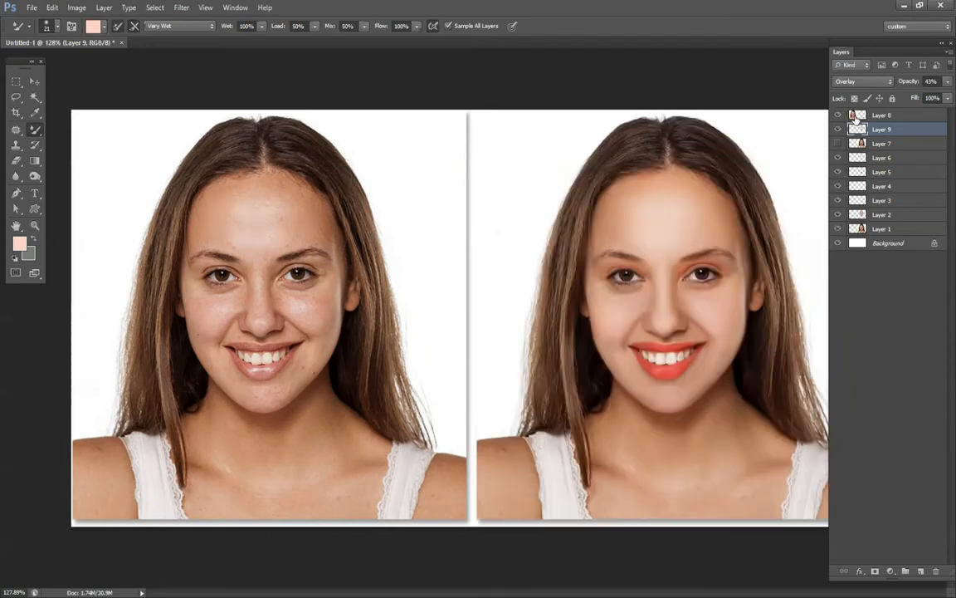
{"action": "left_click", "coordinate": [838, 144]}
Float the portrait document in its own window and create a new blank document.
{"action": "left_click_drag", "start_coordinate": [107, 45], "coordinate": [113, 85]}
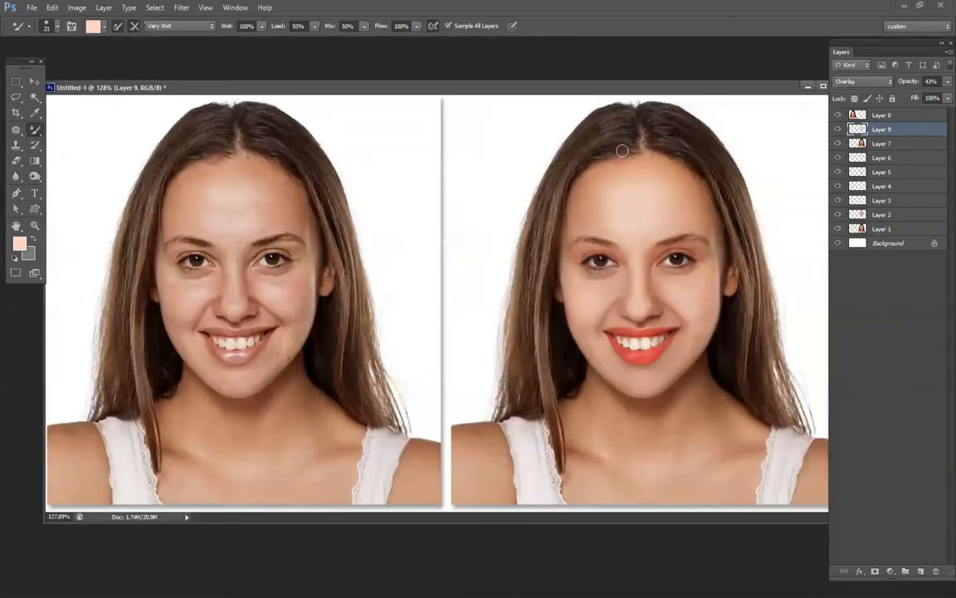
{"action": "key", "text": "v"}
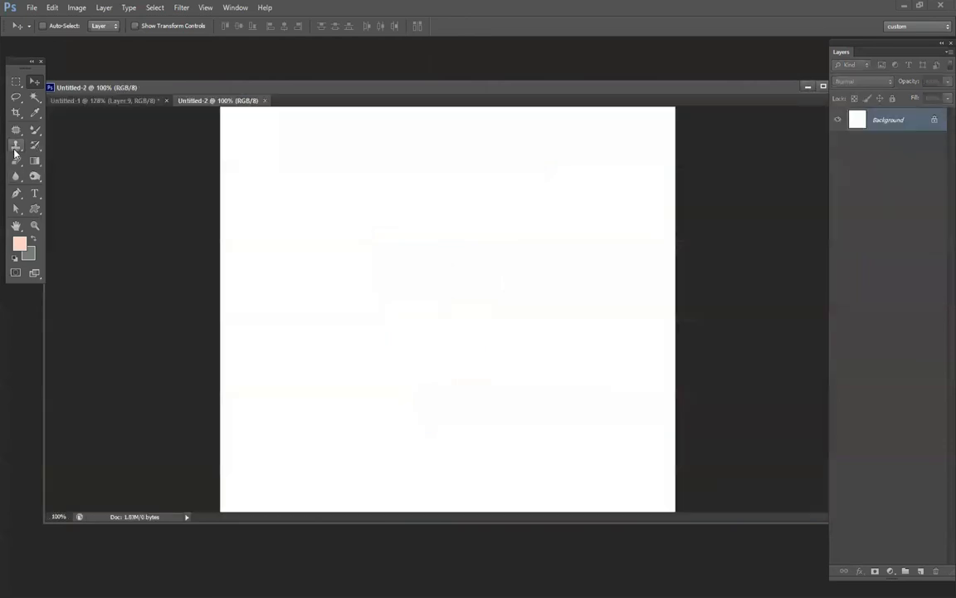
Choose the Clone Stamp tool and open image5.jpg from the design_presentation folder.
{"action": "left_click", "coordinate": [15, 146]}
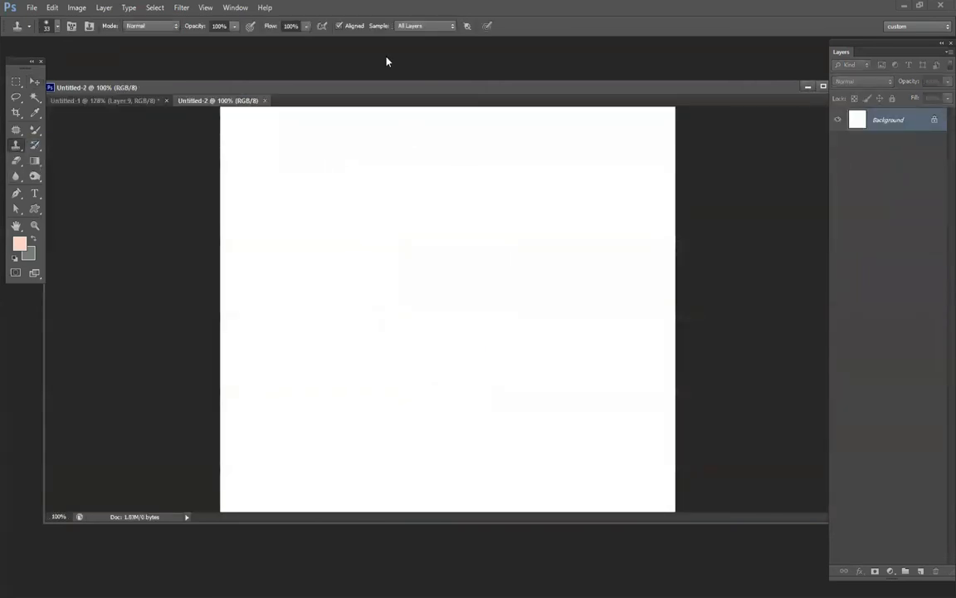
{"action": "key", "text": "ctrl+o"}
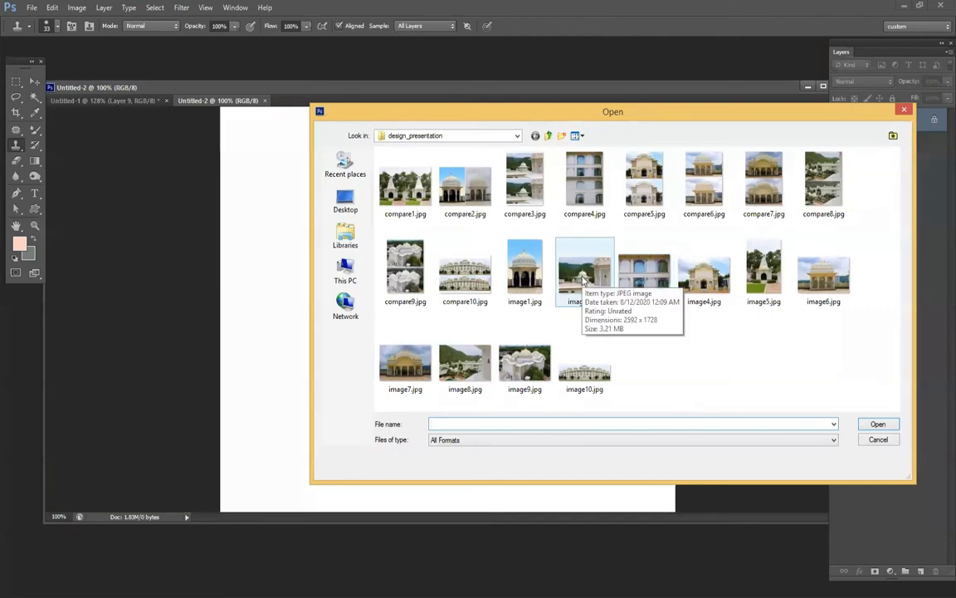
{"action": "left_click", "coordinate": [763, 278]}
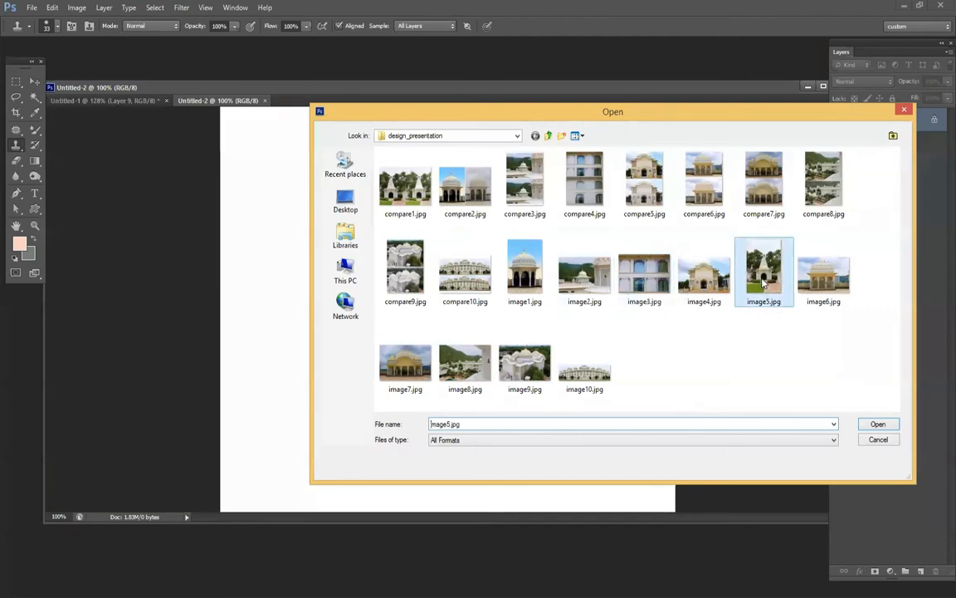
{"action": "double_click", "coordinate": [763, 283]}
Clone clean grass over the drain strip in the middle of the lawn with a 69 px Clone Stamp brush.
{"action": "scroll", "coordinate": [426, 483], "scroll_direction": "up", "scroll_amount": 5}
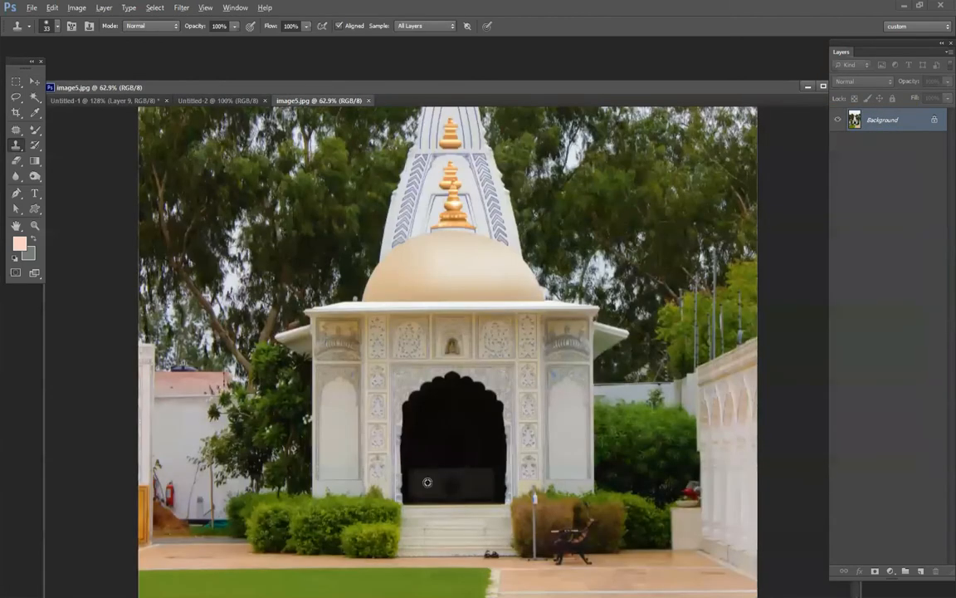
{"action": "left_click_drag", "start_coordinate": [458, 462], "coordinate": [531, 217]}
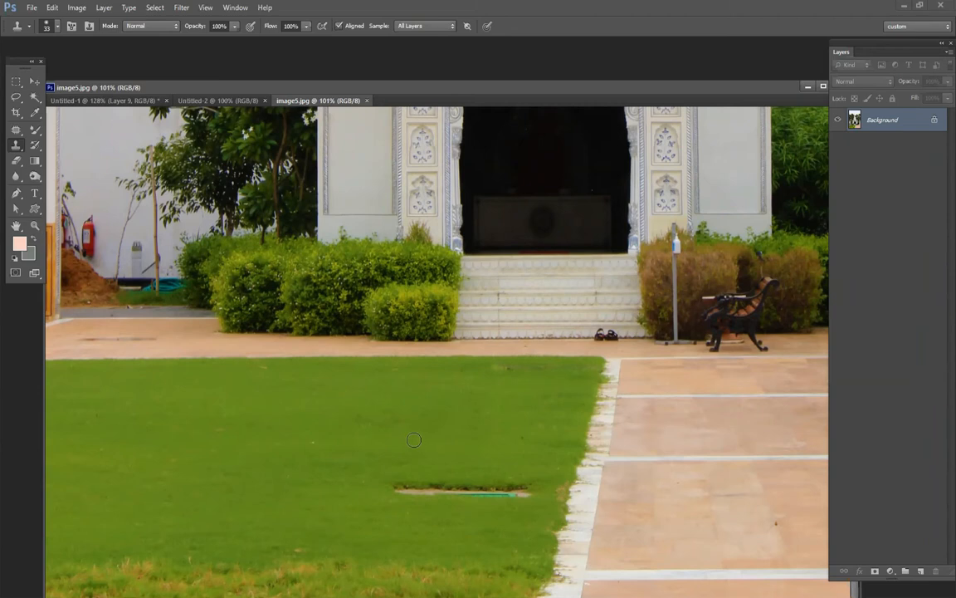
{"action": "right_click", "coordinate": [437, 431]}
{"action": "left_click_drag", "start_coordinate": [484, 461], "coordinate": [489, 459]}
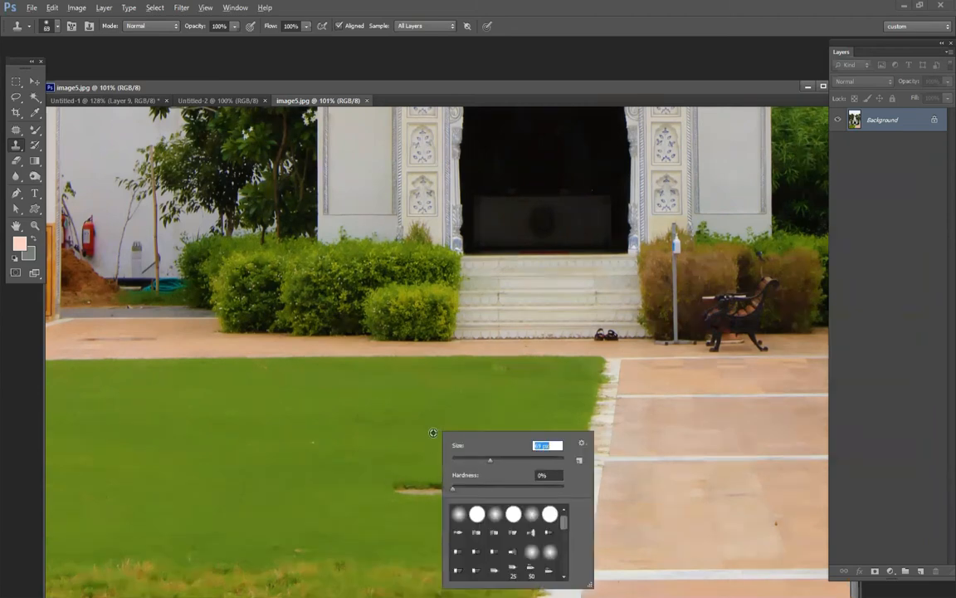
{"action": "left_click", "coordinate": [407, 485]}
{"action": "left_click_drag", "start_coordinate": [401, 486], "coordinate": [519, 491]}
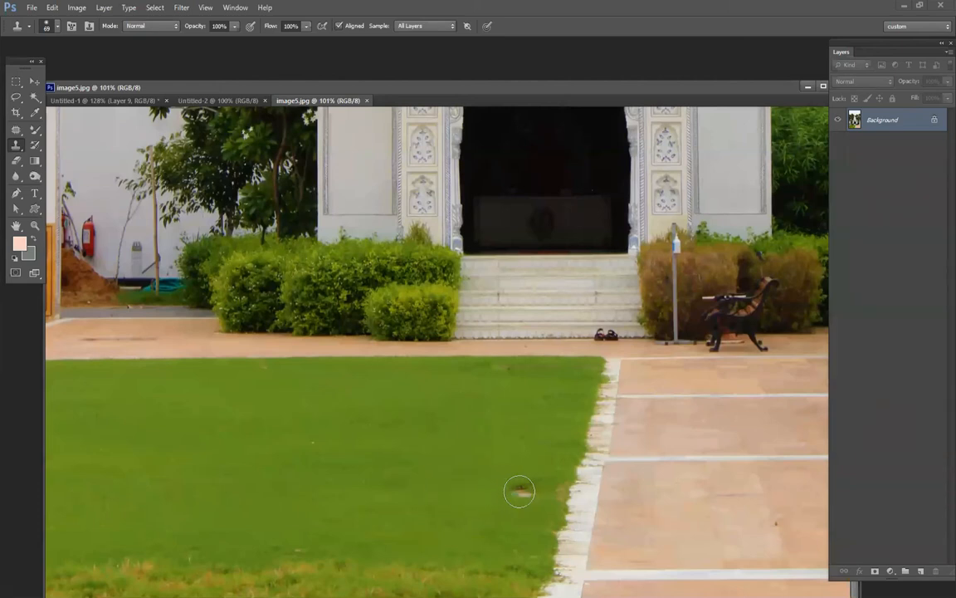
Clone green grass over the dry yellowish patches along the lawn's lower edge with a 172 px brush, undoing the misaligned first stroke.
{"action": "key", "text": "ctrl+0"}
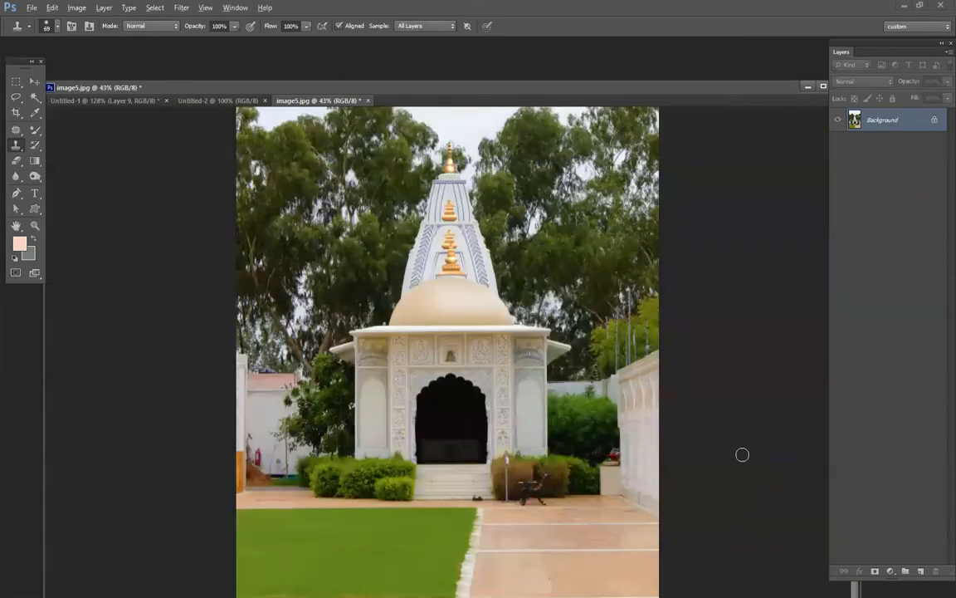
{"action": "left_click_drag", "start_coordinate": [327, 551], "coordinate": [390, 523]}
{"action": "left_click_drag", "start_coordinate": [520, 368], "coordinate": [523, 304]}
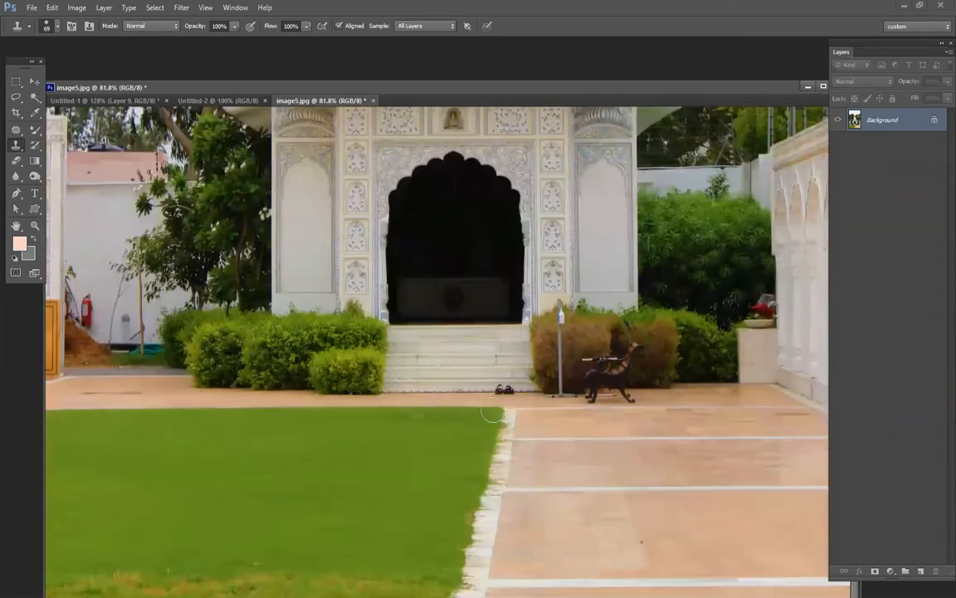
{"action": "right_click", "coordinate": [330, 511]}
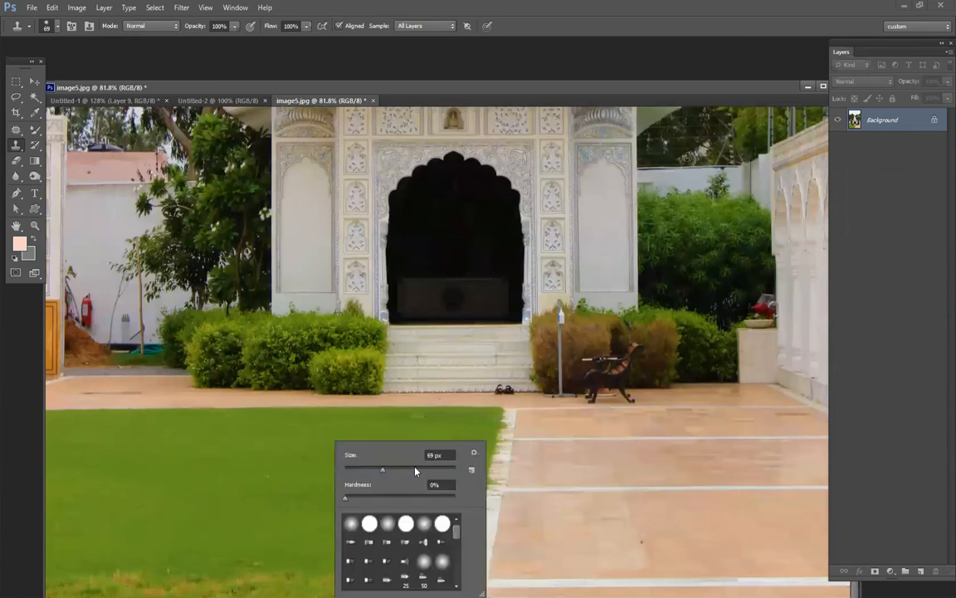
{"action": "mouse_move", "coordinate": [90, 583]}
{"action": "left_mouse_down"}
{"action": "mouse_move", "coordinate": [311, 593]}
{"action": "mouse_move", "coordinate": [347, 588]}
{"action": "left_mouse_up"}
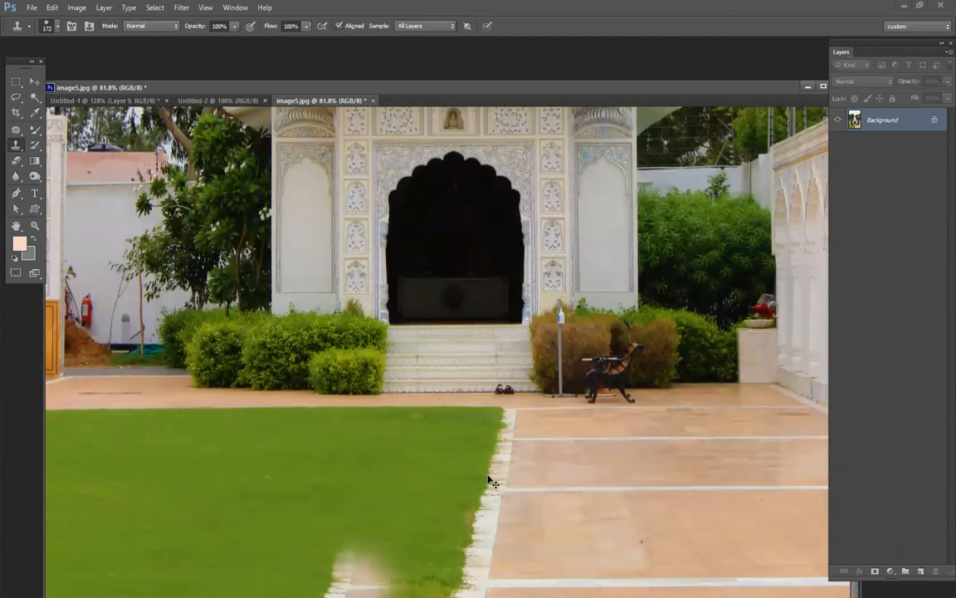
{"action": "key", "text": "ctrl+z"}
{"action": "left_click_drag", "start_coordinate": [93, 585], "coordinate": [337, 581]}
{"action": "left_click", "coordinate": [286, 513], "text": "alt"}
{"action": "left_click", "coordinate": [353, 472], "text": "alt"}
{"action": "left_click_drag", "start_coordinate": [400, 583], "coordinate": [426, 584]}
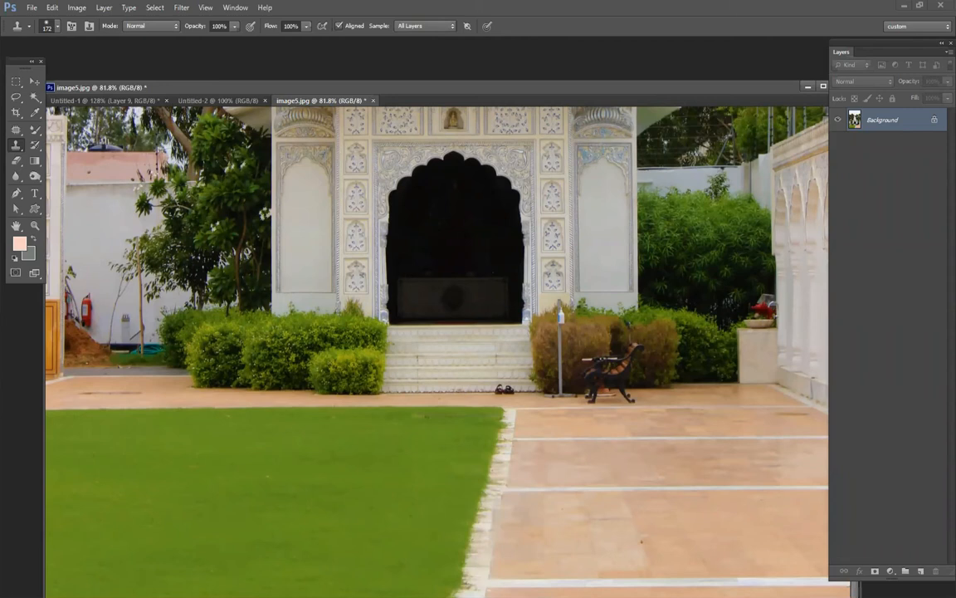
Try to clone the lower edge of the white steps over the black sandals with a 77 px brush.
{"action": "right_click", "coordinate": [521, 428]}
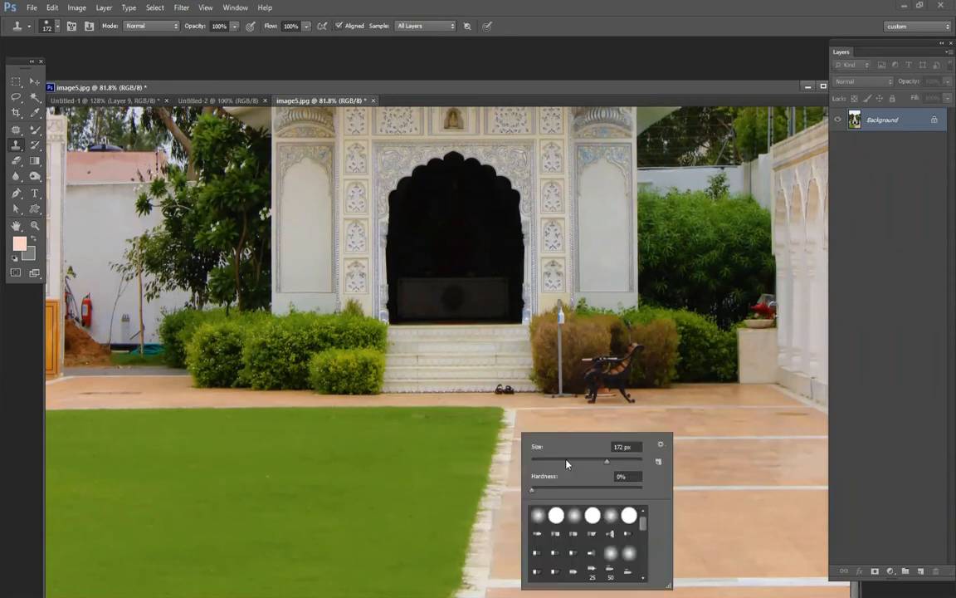
{"action": "left_click_drag", "start_coordinate": [567, 461], "coordinate": [550, 461]}
{"action": "scroll", "coordinate": [517, 390], "scroll_direction": "up", "scroll_amount": 7}
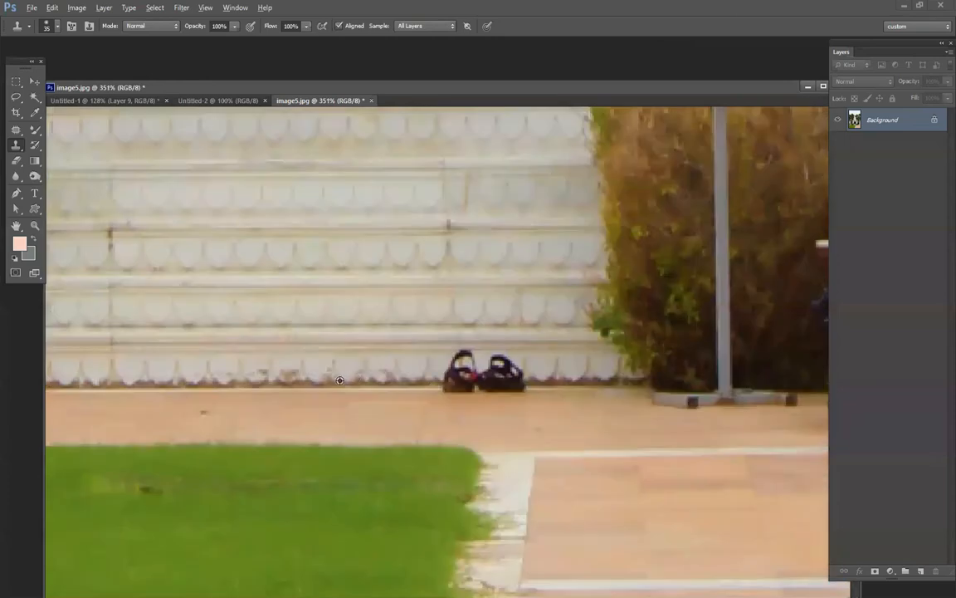
{"action": "left_click", "coordinate": [223, 380], "text": "alt"}
{"action": "right_click", "coordinate": [389, 380]}
{"action": "left_click_drag", "start_coordinate": [423, 409], "coordinate": [442, 408]}
{"action": "left_click", "coordinate": [294, 375], "text": "alt"}
{"action": "left_click", "coordinate": [504, 363]}
{"action": "left_click", "coordinate": [457, 364]}
{"action": "key", "text": "ctrl+alt+z"}
{"action": "key", "text": "ctrl+alt+z"}
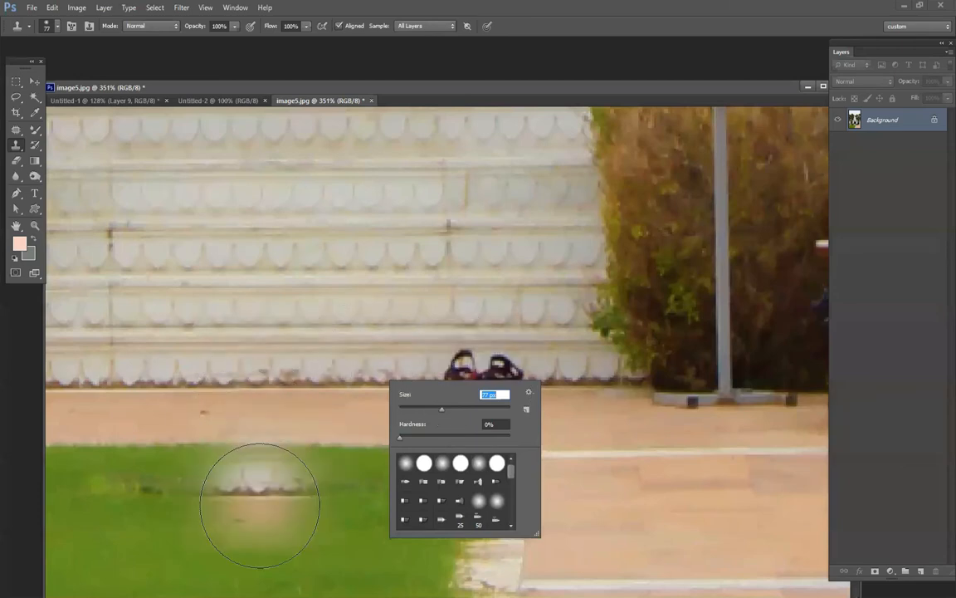
{"action": "key", "text": "ctrl+alt+z"}
Resample the base of the steps, try cloning it over the sandals at 77 px, and undo those strokes.
{"action": "left_click", "coordinate": [212, 387], "text": "alt"}
{"action": "key", "text": "Return"}
{"action": "left_click_drag", "start_coordinate": [410, 390], "coordinate": [478, 389]}
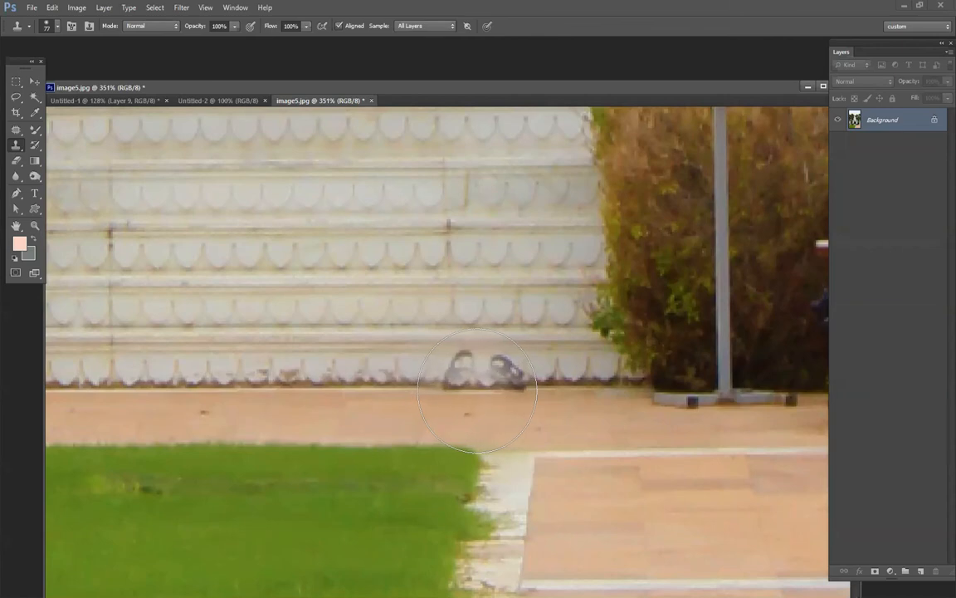
{"action": "left_click", "coordinate": [478, 389]}
{"action": "left_click", "coordinate": [478, 388]}
{"action": "left_click", "coordinate": [478, 389]}
{"action": "scroll", "coordinate": [777, 472], "scroll_direction": "down", "scroll_amount": 3}
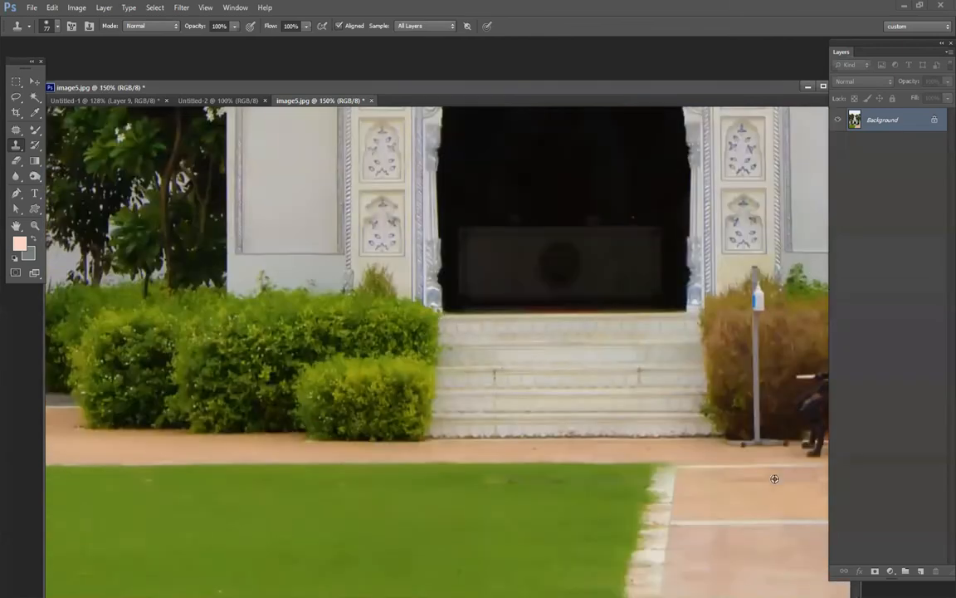
{"action": "key", "text": "ctrl+alt+z"}
{"action": "key", "text": "ctrl+alt+z"}
{"action": "key", "text": "ctrl+alt+z"}
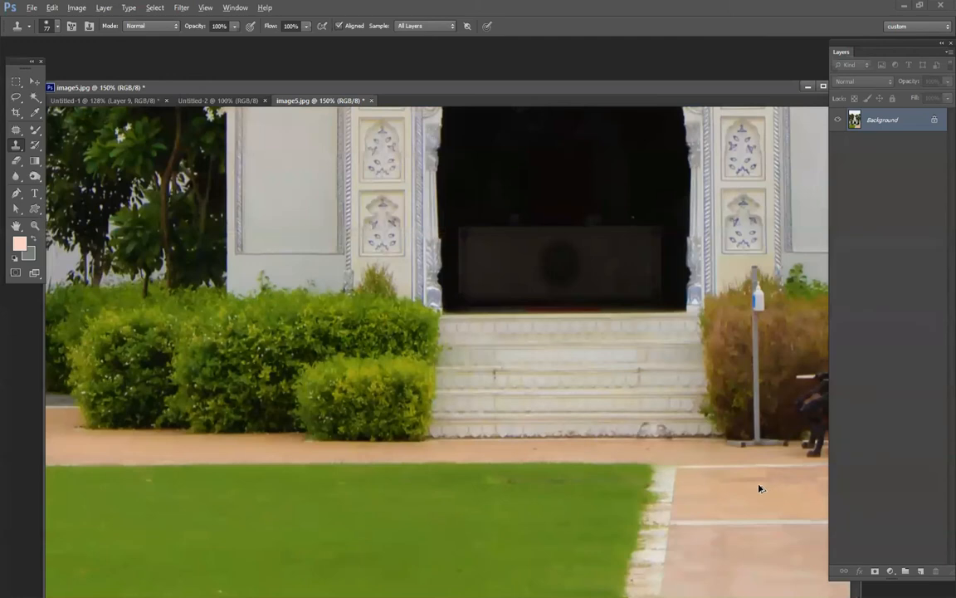
{"action": "key", "text": "ctrl+alt+z"}
{"action": "scroll", "coordinate": [697, 440], "scroll_direction": "up", "scroll_amount": 5}
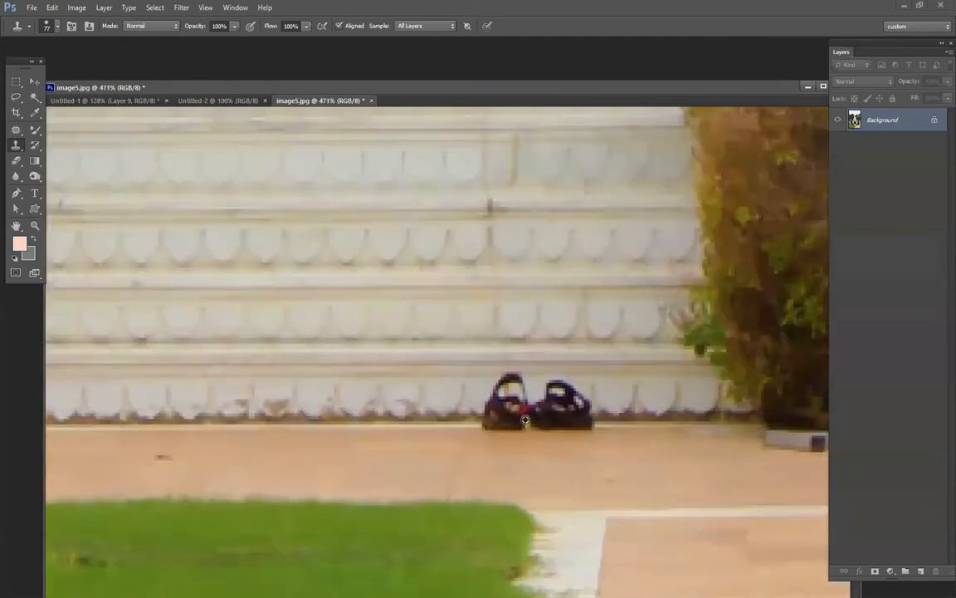
{"action": "key", "text": "ctrl+alt+z"}
{"action": "key", "text": "ctrl+alt+z"}
Remove the black sandals by cloning the base of the white steps over them with a 48 px brush.
{"action": "right_click", "coordinate": [504, 415]}
{"action": "left_click", "coordinate": [505, 415]}
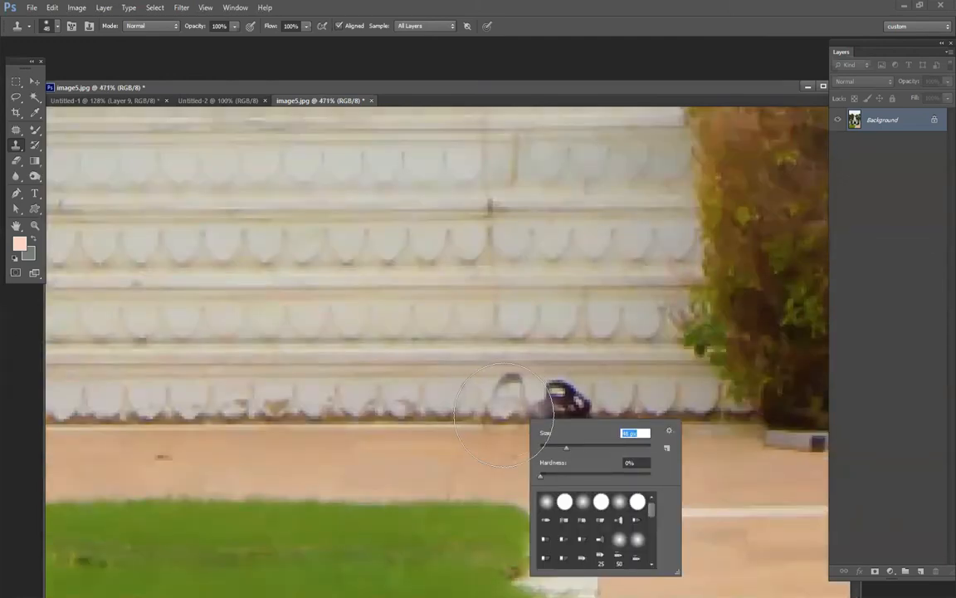
{"action": "left_click_drag", "start_coordinate": [504, 415], "coordinate": [708, 418]}
{"action": "scroll", "coordinate": [694, 455], "scroll_direction": "down", "scroll_amount": 3}
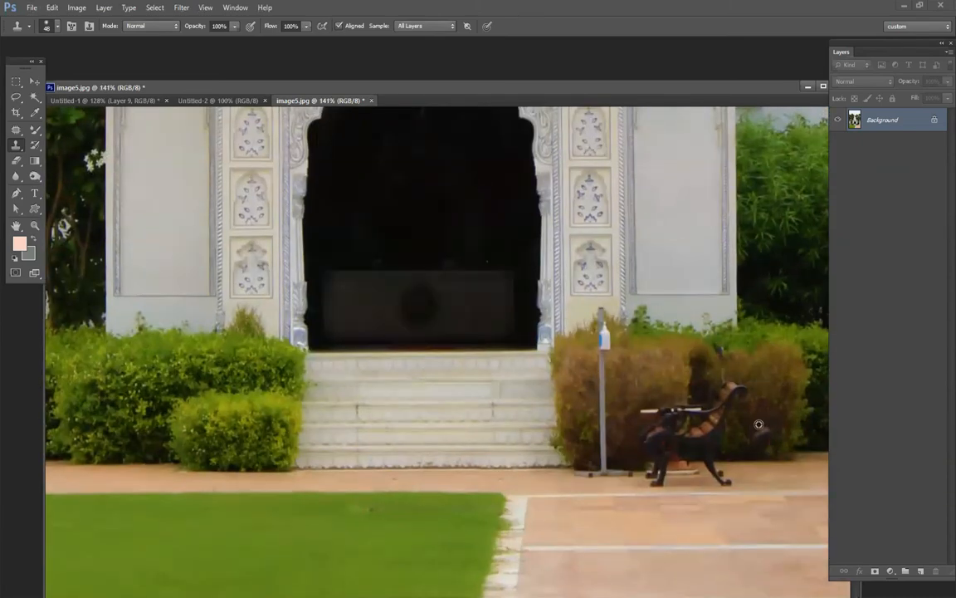
Clone the brown hedge foliage over the white sanitizer bottle and the upper part of its pole with the 48 px brush.
{"action": "scroll", "coordinate": [735, 422], "scroll_direction": "down", "scroll_amount": 3}
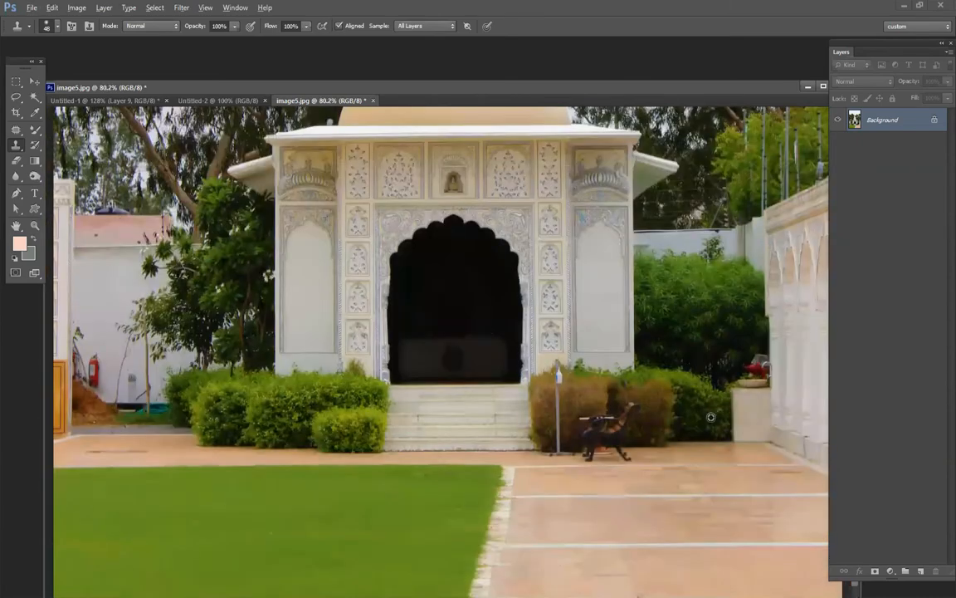
{"action": "scroll", "coordinate": [566, 391], "scroll_direction": "up", "scroll_amount": 7}
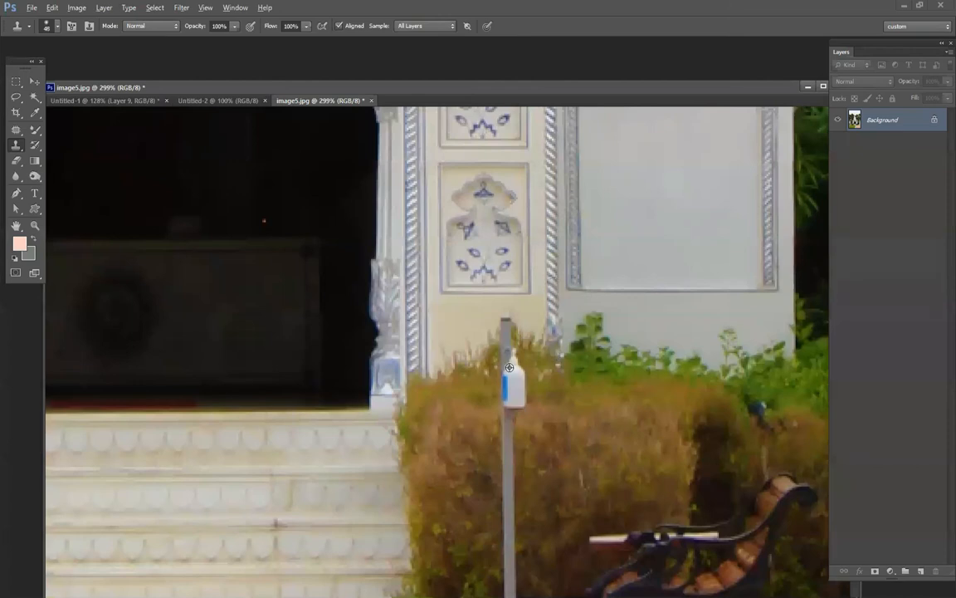
{"action": "left_click", "coordinate": [544, 420], "text": "alt"}
{"action": "mouse_move", "coordinate": [515, 384]}
{"action": "left_mouse_down"}
{"action": "mouse_move", "coordinate": [513, 401]}
{"action": "mouse_move", "coordinate": [512, 375]}
{"action": "mouse_move", "coordinate": [512, 428]}
{"action": "left_mouse_up"}
{"action": "left_click_drag", "start_coordinate": [513, 472], "coordinate": [503, 523]}
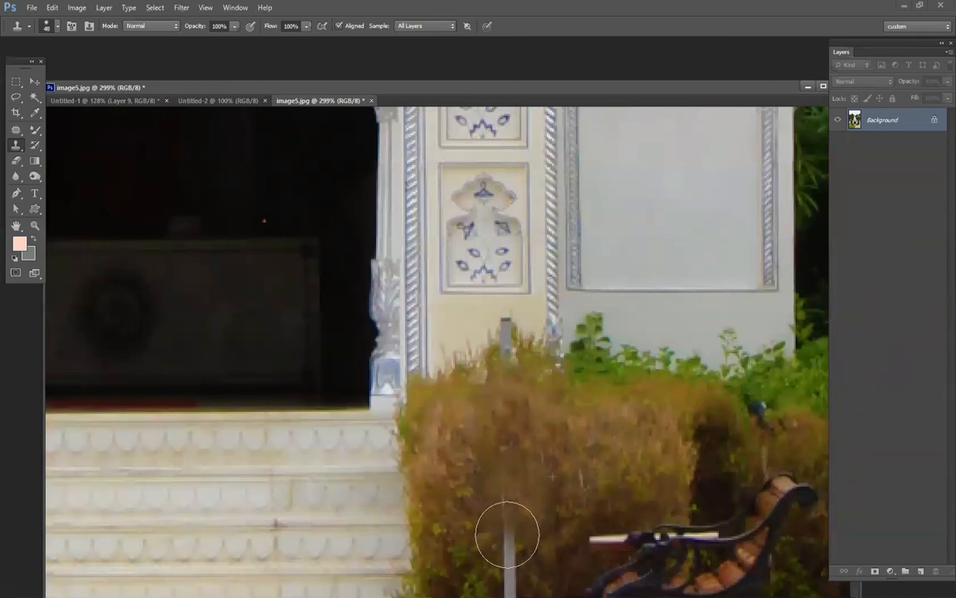
Reduce the clone brush to 32 px and clone hedge foliage over the lower part of the grey pole.
{"action": "scroll", "coordinate": [604, 366], "scroll_direction": "down", "scroll_amount": 3}
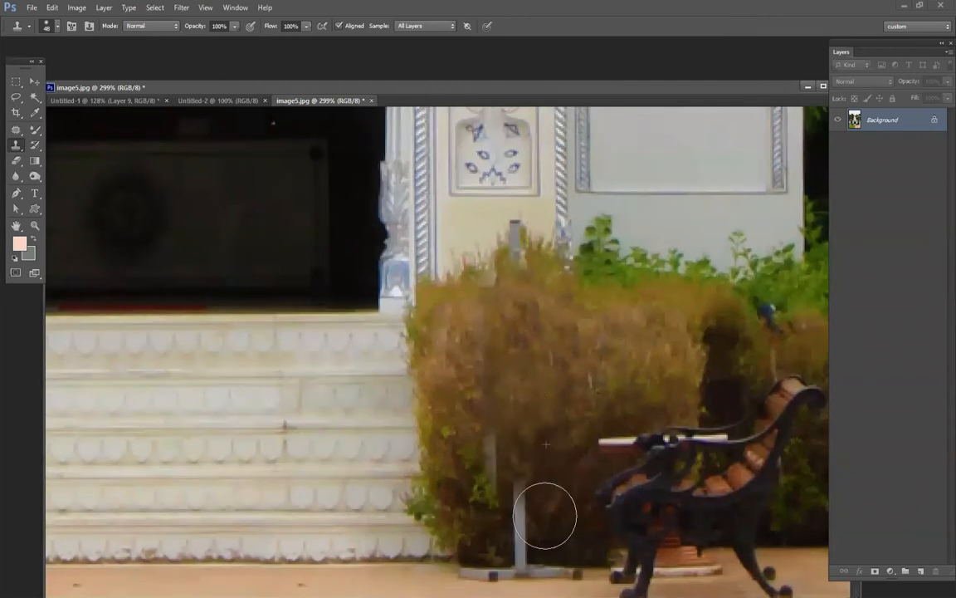
{"action": "right_click", "coordinate": [612, 366], "text": "alt"}
{"action": "right_click", "coordinate": [607, 405]}
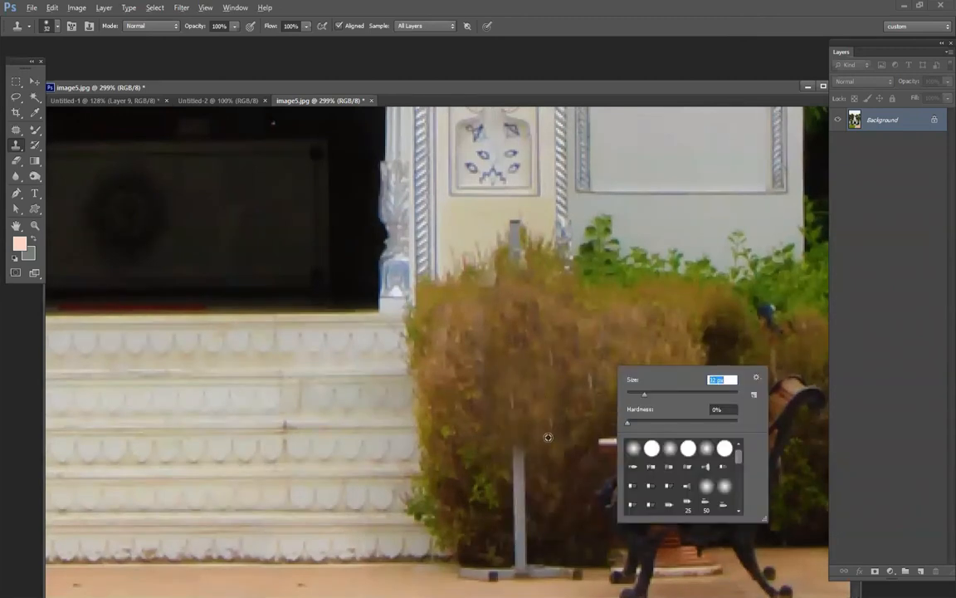
{"action": "left_click", "coordinate": [548, 437], "text": "alt"}
{"action": "left_click_drag", "start_coordinate": [519, 456], "coordinate": [521, 526]}
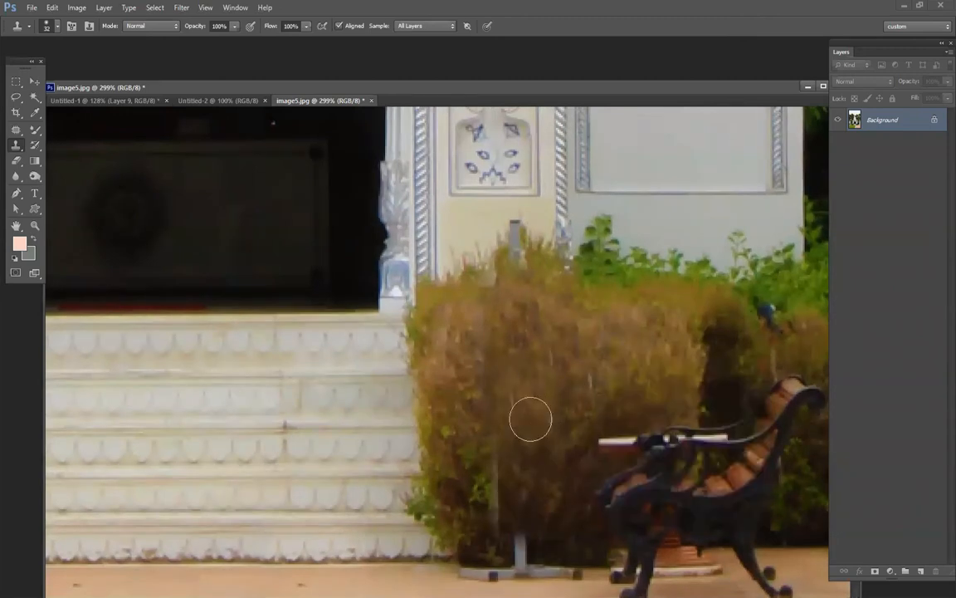
Clone hedge foliage over the leftover grey strip and the remaining foot of the pole.
{"action": "left_click", "coordinate": [521, 369], "text": "alt"}
{"action": "left_click_drag", "start_coordinate": [493, 478], "coordinate": [498, 520]}
{"action": "left_click", "coordinate": [549, 541], "text": "alt"}
{"action": "left_click", "coordinate": [520, 544]}
{"action": "left_click", "coordinate": [521, 545]}
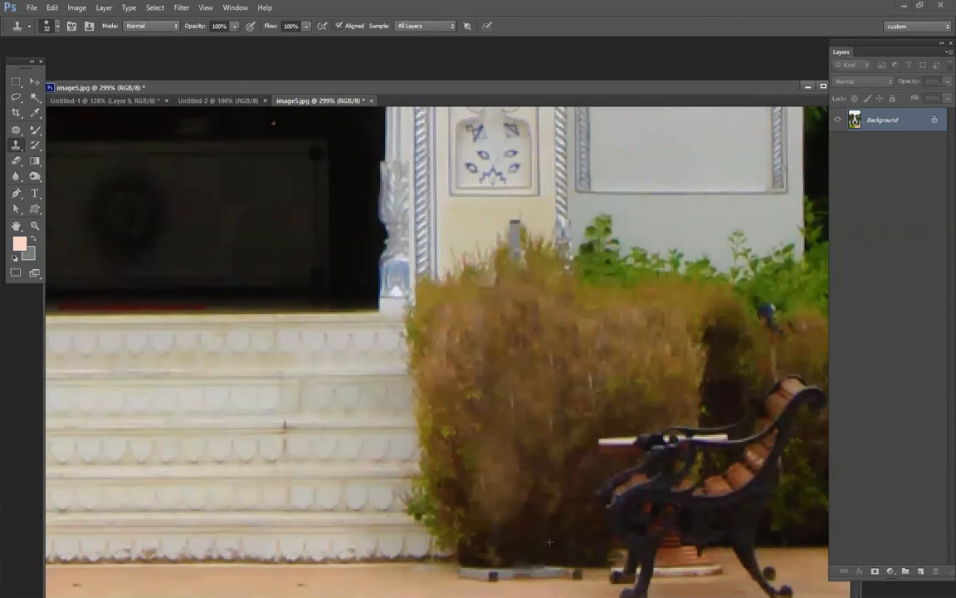
Remove the stand's flat base by cloning over it along the edge between the hedge and the pavement.
{"action": "left_click", "coordinate": [468, 570]}
{"action": "left_click", "coordinate": [477, 572]}
{"action": "left_click", "coordinate": [474, 570]}
{"action": "left_click_drag", "start_coordinate": [487, 570], "coordinate": [574, 570]}
{"action": "scroll", "coordinate": [566, 323], "scroll_direction": "down", "scroll_amount": 5}
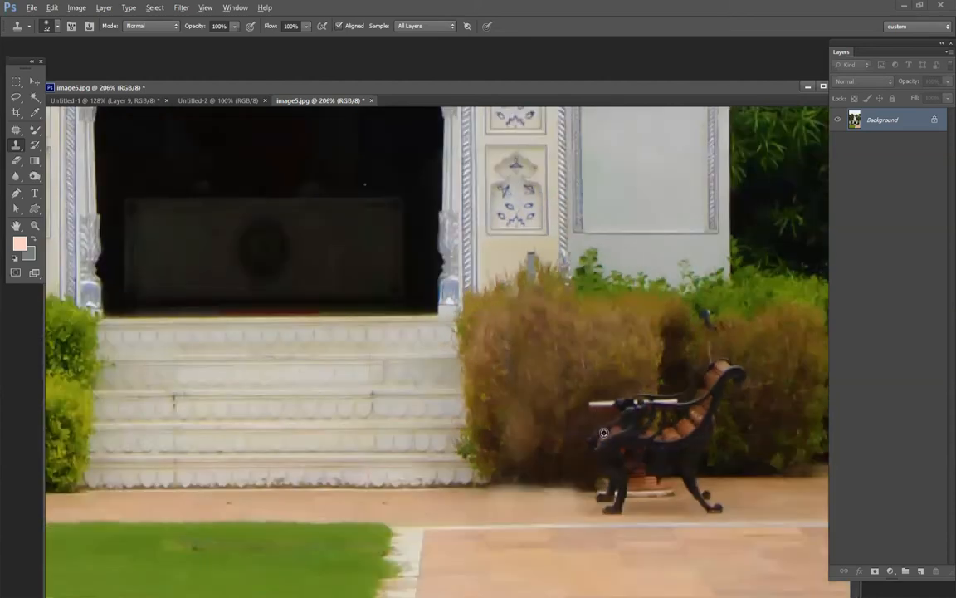
Try to clone the white wall over the red fire extinguisher beside the dirt pile, and undo the stroke.
{"action": "scroll", "coordinate": [591, 520], "scroll_direction": "down", "scroll_amount": 2}
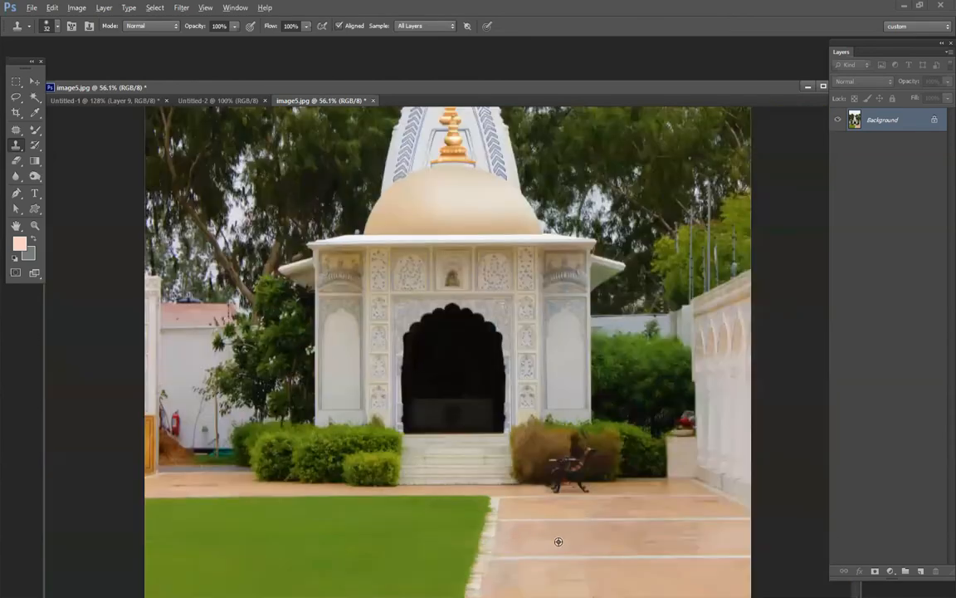
{"action": "scroll", "coordinate": [559, 541], "scroll_direction": "down", "scroll_amount": 1}
{"action": "scroll", "coordinate": [610, 457], "scroll_direction": "up", "scroll_amount": 3}
{"action": "left_click_drag", "start_coordinate": [610, 455], "coordinate": [551, 179]}
{"action": "left_click_drag", "start_coordinate": [445, 332], "coordinate": [662, 349]}
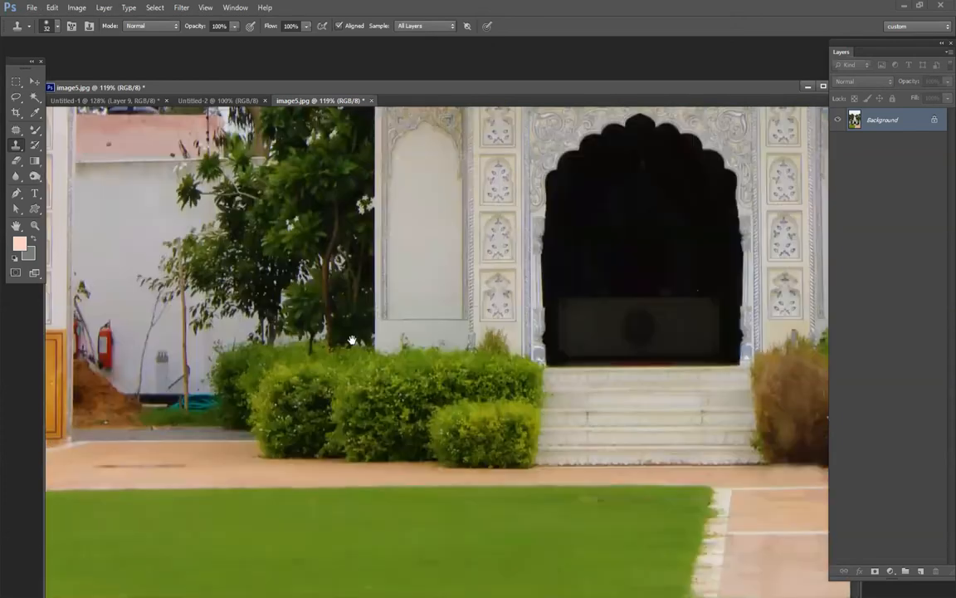
{"action": "left_click_drag", "start_coordinate": [352, 340], "coordinate": [340, 357]}
{"action": "left_click", "coordinate": [110, 327], "text": "alt"}
{"action": "left_click_drag", "start_coordinate": [106, 348], "coordinate": [105, 380]}
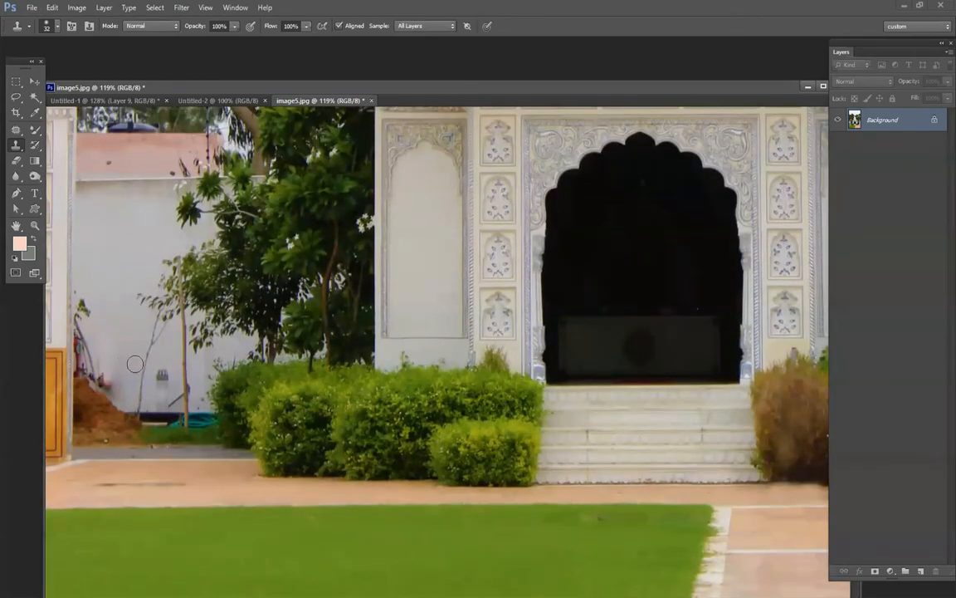
{"action": "key", "text": "ctrl+z"}
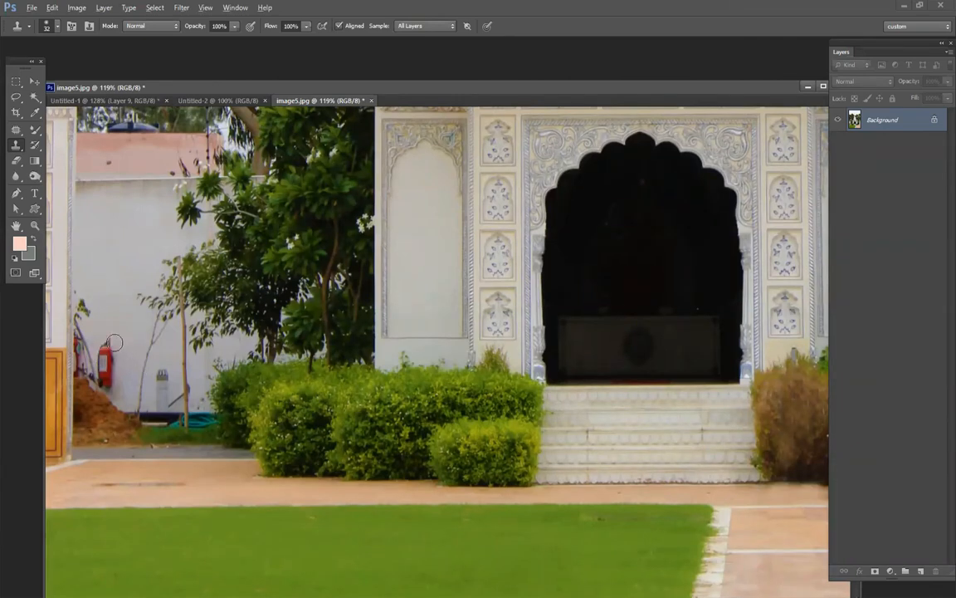
Remove the red fire extinguisher by cloning the white wall over it with the 32 px brush, and check the whole photo.
{"action": "mouse_move", "coordinate": [106, 342]}
{"action": "left_mouse_down"}
{"action": "mouse_move", "coordinate": [113, 369]}
{"action": "mouse_move", "coordinate": [116, 361]}
{"action": "mouse_move", "coordinate": [110, 379]}
{"action": "mouse_move", "coordinate": [134, 358]}
{"action": "mouse_move", "coordinate": [116, 382]}
{"action": "mouse_move", "coordinate": [94, 367]}
{"action": "mouse_move", "coordinate": [99, 375]}
{"action": "mouse_move", "coordinate": [102, 361]}
{"action": "mouse_move", "coordinate": [119, 383]}
{"action": "left_mouse_up"}
{"action": "left_click", "coordinate": [140, 344], "text": "alt"}
{"action": "left_click", "coordinate": [117, 345], "text": "alt"}
{"action": "key", "text": "ctrl+0"}
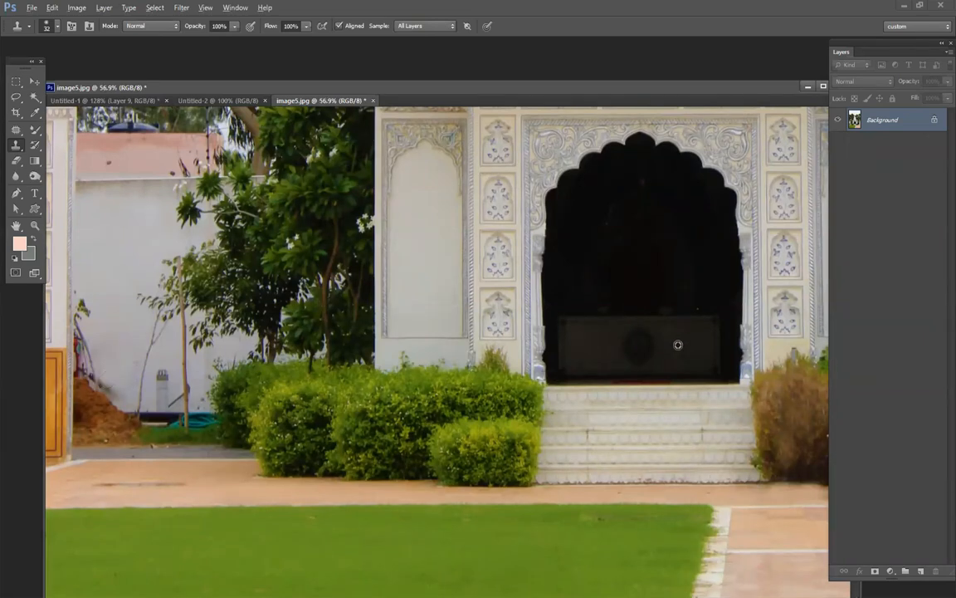
{"action": "scroll", "coordinate": [666, 340], "scroll_direction": "down", "scroll_amount": 3}
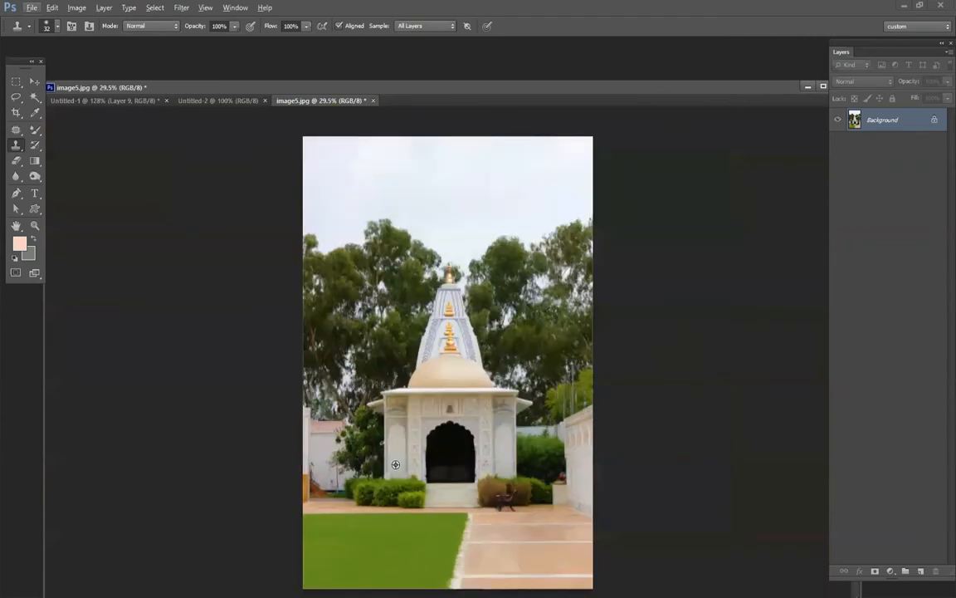
{"action": "scroll", "coordinate": [442, 421], "scroll_direction": "up", "scroll_amount": 1}
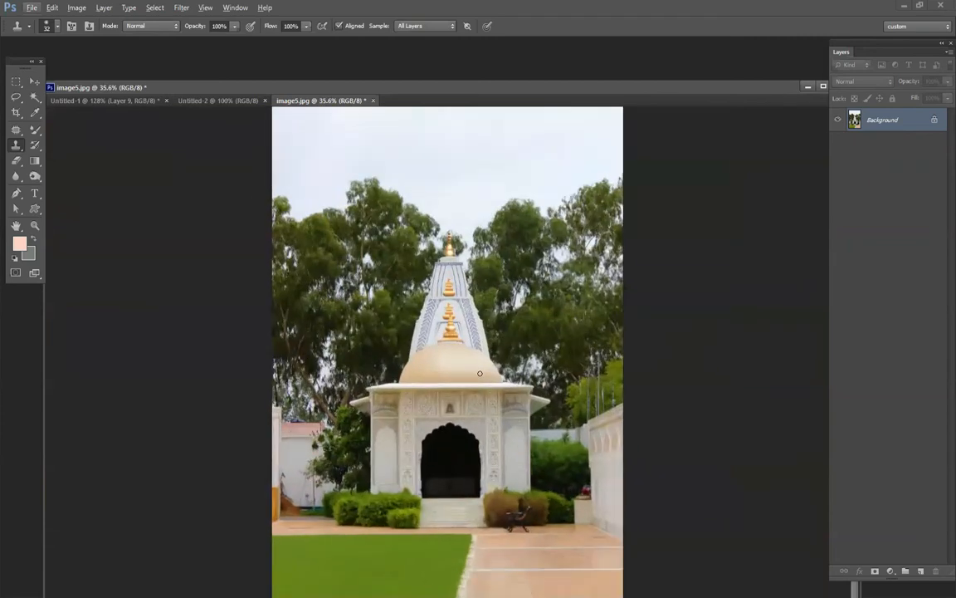
Switch to the Pattern Stamp Tool and close image5.jpg without saving, leaving the blank Untitled-2 document in view.
{"action": "right_click", "coordinate": [16, 147]}
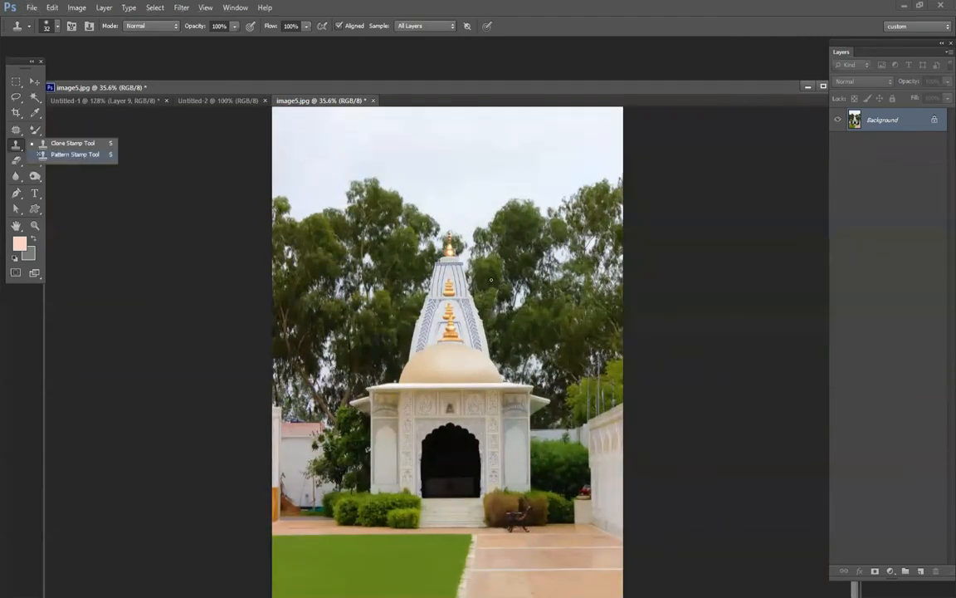
{"action": "left_click", "coordinate": [83, 155]}
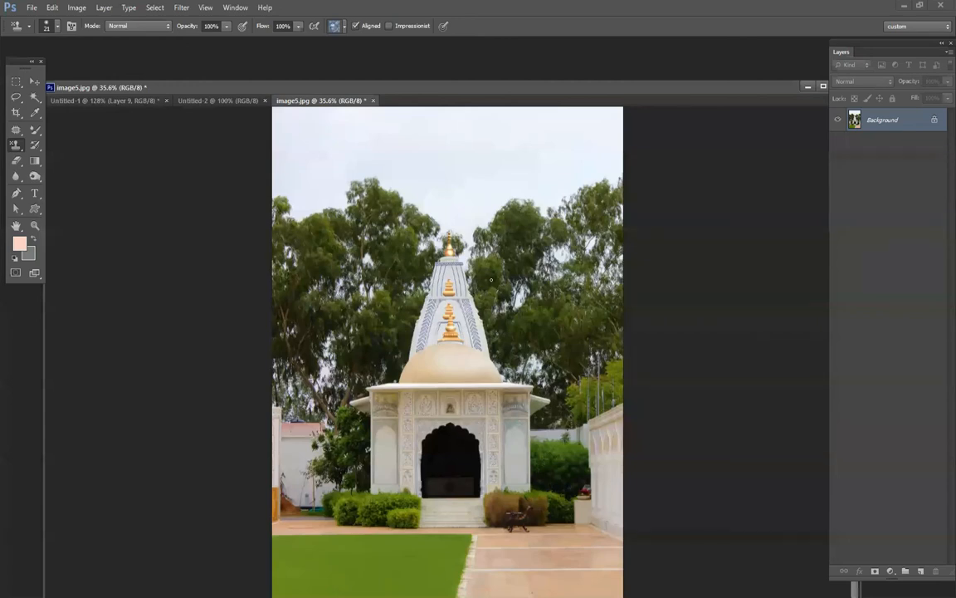
{"action": "left_click", "coordinate": [374, 101]}
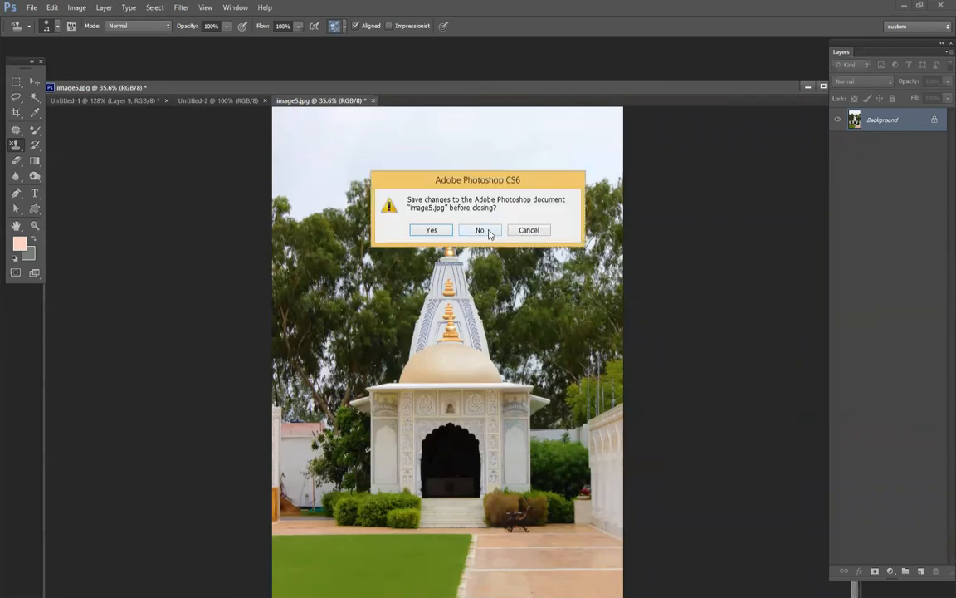
{"action": "left_click", "coordinate": [488, 232]}
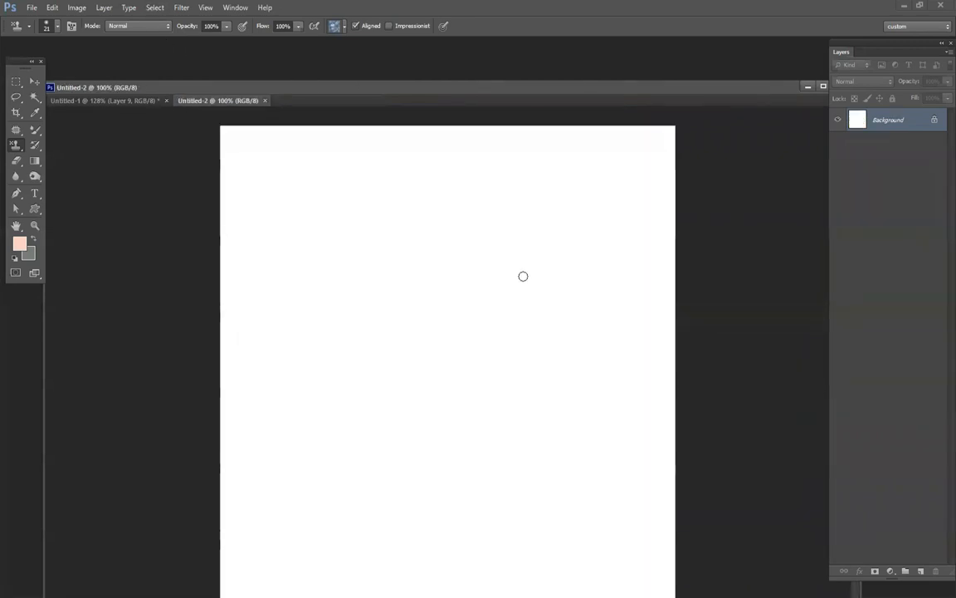
{"action": "left_click_drag", "start_coordinate": [492, 93], "coordinate": [508, 65]}
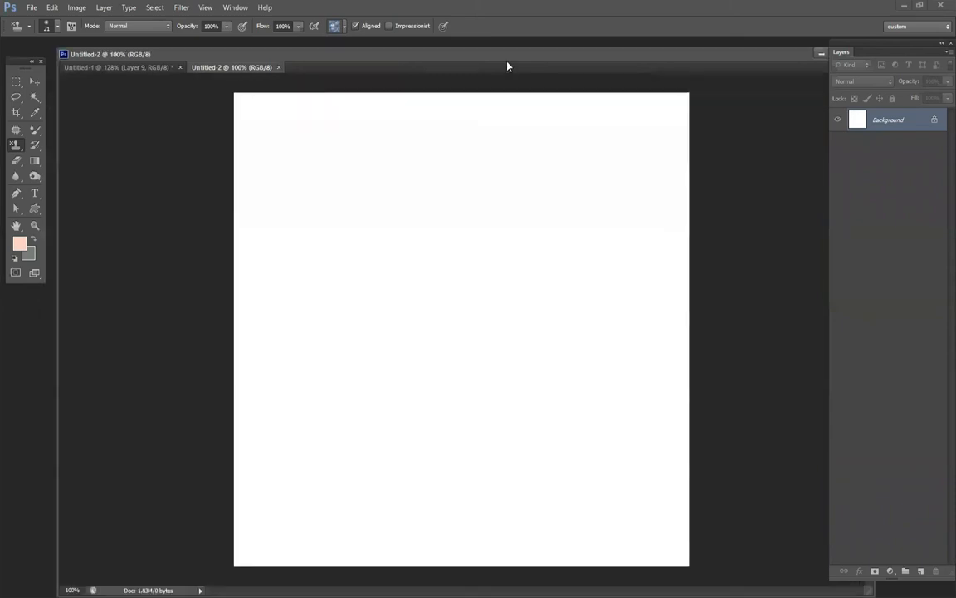
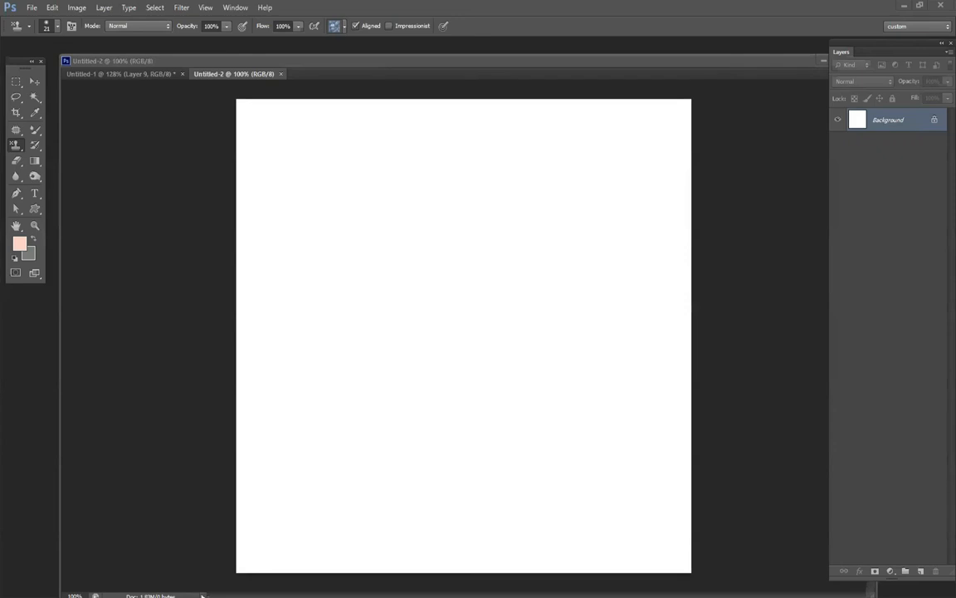
Paste the pink magnolia painting into the blank document and scale it down to a small motif around the canvas centre.
{"action": "key", "text": "ctrl+v"}
{"action": "key", "text": "ctrl+t"}
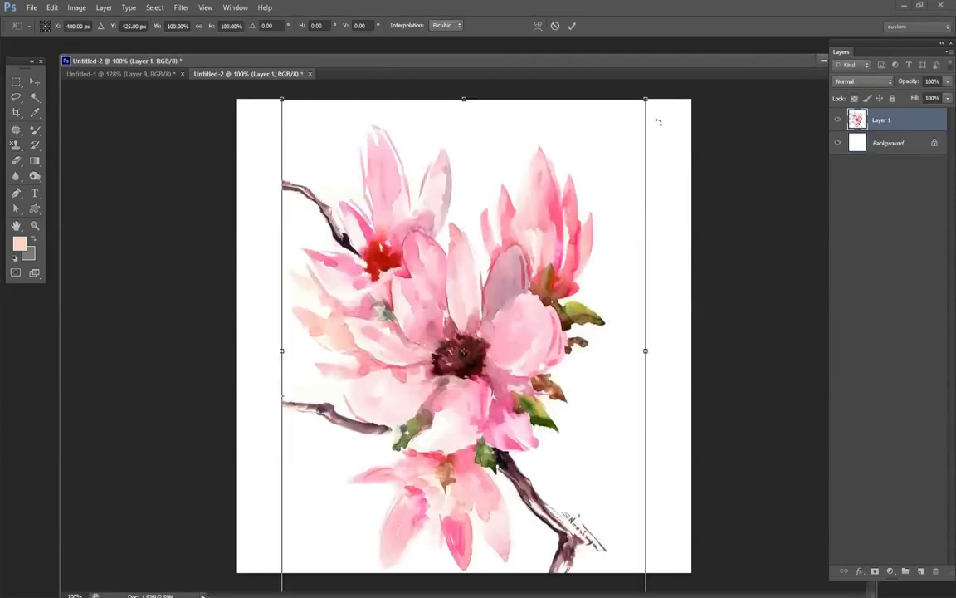
{"action": "left_click_drag", "start_coordinate": [645, 99], "coordinate": [551, 311]}
{"action": "key", "text": "Return"}
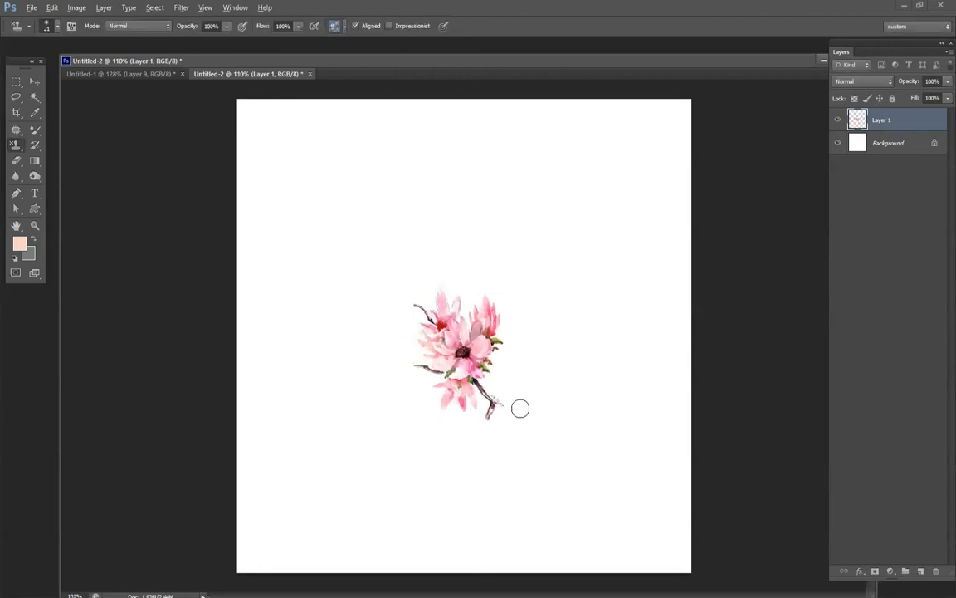
Remove the artist's signature beside the lower branch tip by cloning clean white background over it with the Clone Stamp Tool.
{"action": "scroll", "coordinate": [520, 407], "scroll_direction": "up", "scroll_amount": 5}
{"action": "left_click", "coordinate": [547, 352]}
{"action": "key", "text": "ctrl+z"}
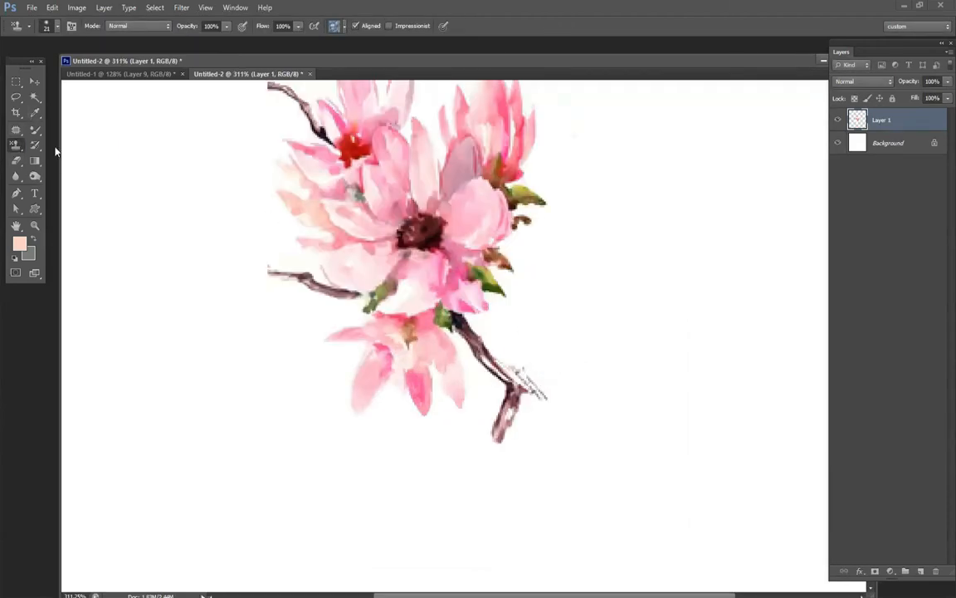
{"action": "right_click", "coordinate": [15, 144]}
{"action": "left_click", "coordinate": [554, 325], "text": "alt"}
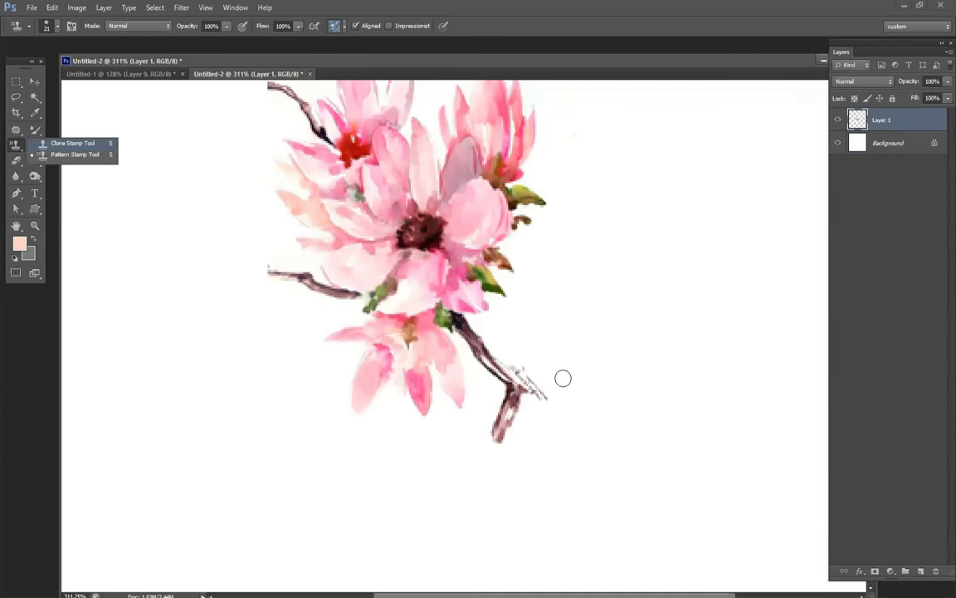
{"action": "right_click", "coordinate": [564, 378]}
{"action": "mouse_move", "coordinate": [517, 363]}
{"action": "left_mouse_down"}
{"action": "mouse_move", "coordinate": [542, 398]}
{"action": "mouse_move", "coordinate": [529, 372]}
{"action": "left_mouse_up"}
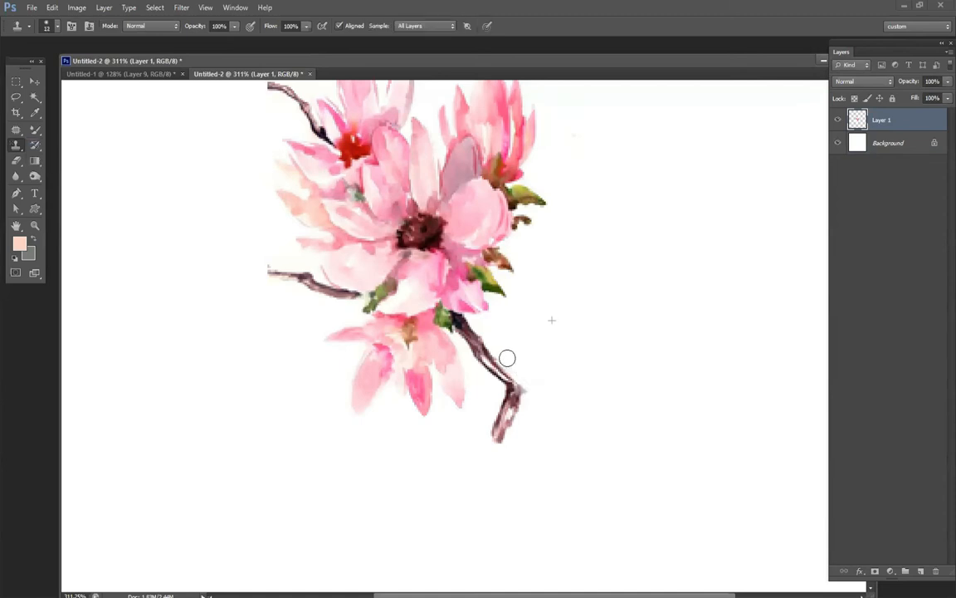
{"action": "key", "text": "ctrl+0"}
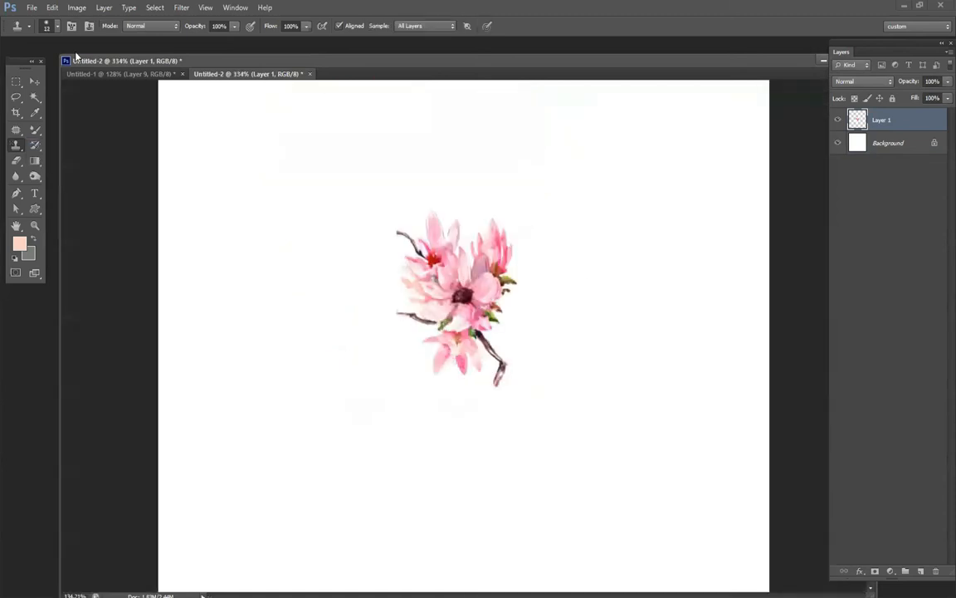
Shift the flower motif slightly and examine the extent of its white backing by hiding the Background layer, and show the layer again.
{"action": "left_click", "coordinate": [34, 81]}
{"action": "left_click_drag", "start_coordinate": [481, 270], "coordinate": [470, 283]}
{"action": "key", "text": "alt"}
{"action": "left_click", "coordinate": [838, 144]}
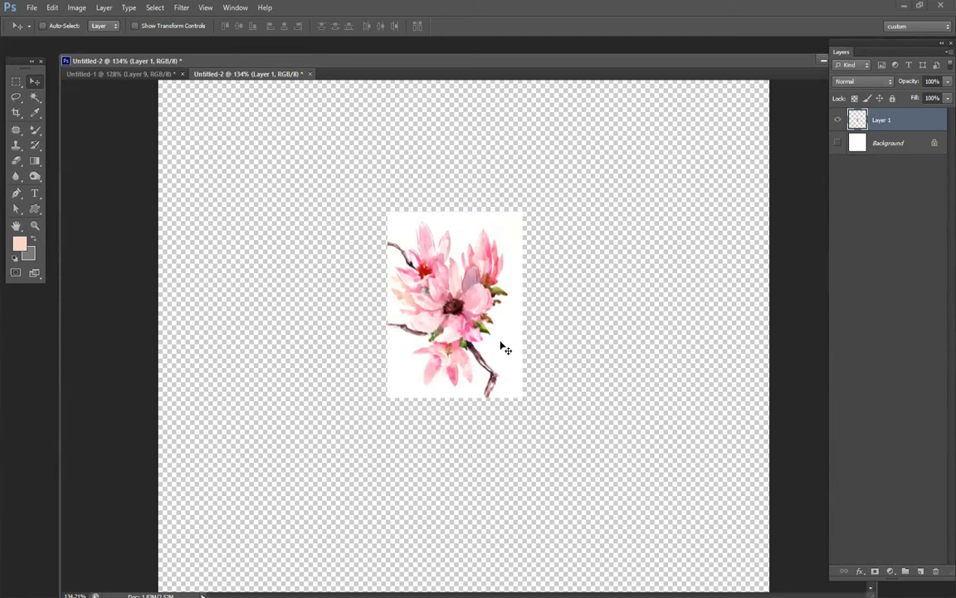
{"action": "scroll", "coordinate": [462, 365], "scroll_direction": "up", "scroll_amount": 3, "text": "alt"}
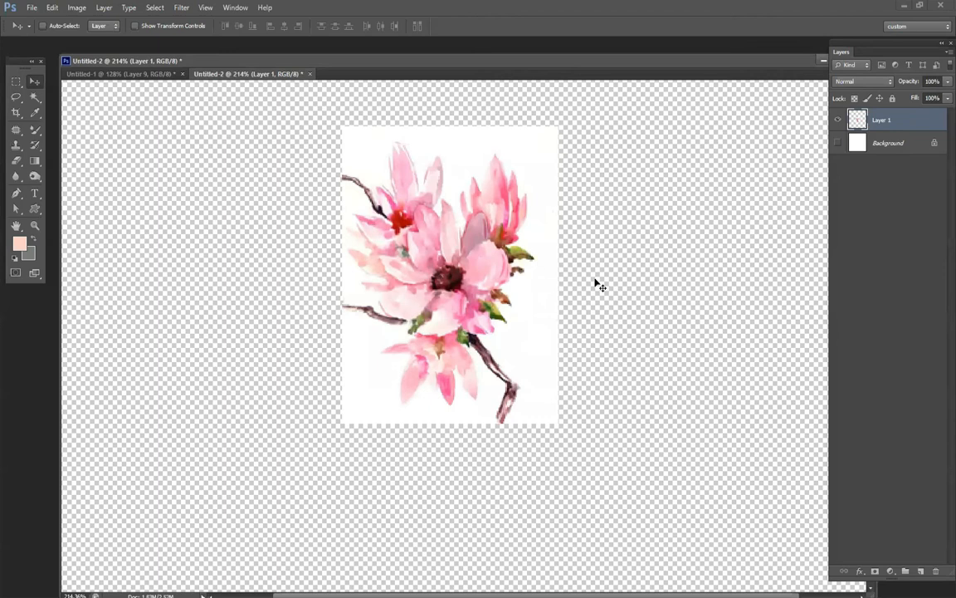
{"action": "left_click", "coordinate": [838, 143]}
{"action": "scroll", "coordinate": [517, 278], "scroll_direction": "down", "scroll_amount": 3, "text": "alt"}
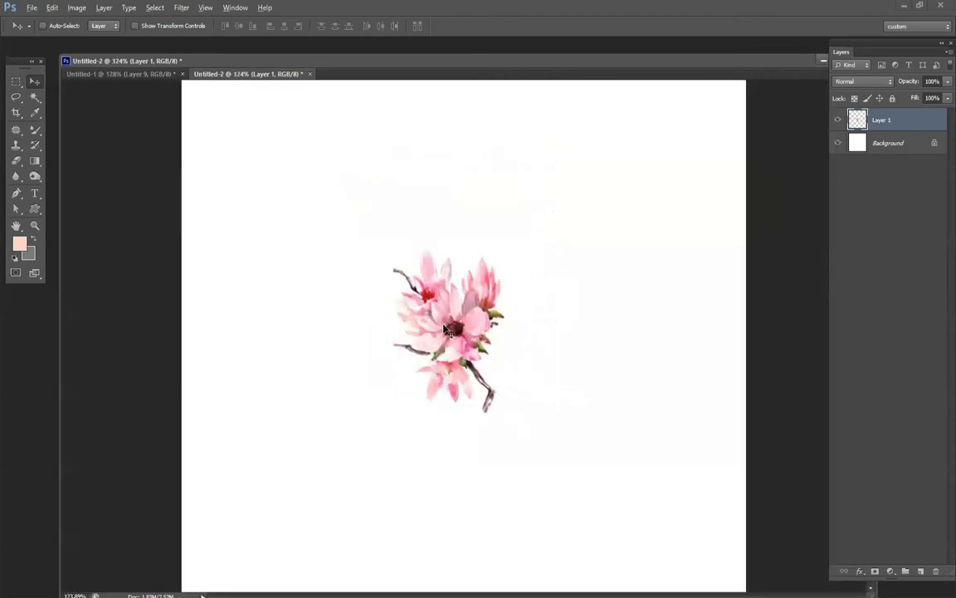
Reposition the flower motif in the upper middle of the canvas and place a duplicate directly to its right.
{"action": "left_click_drag", "start_coordinate": [440, 280], "coordinate": [457, 373]}
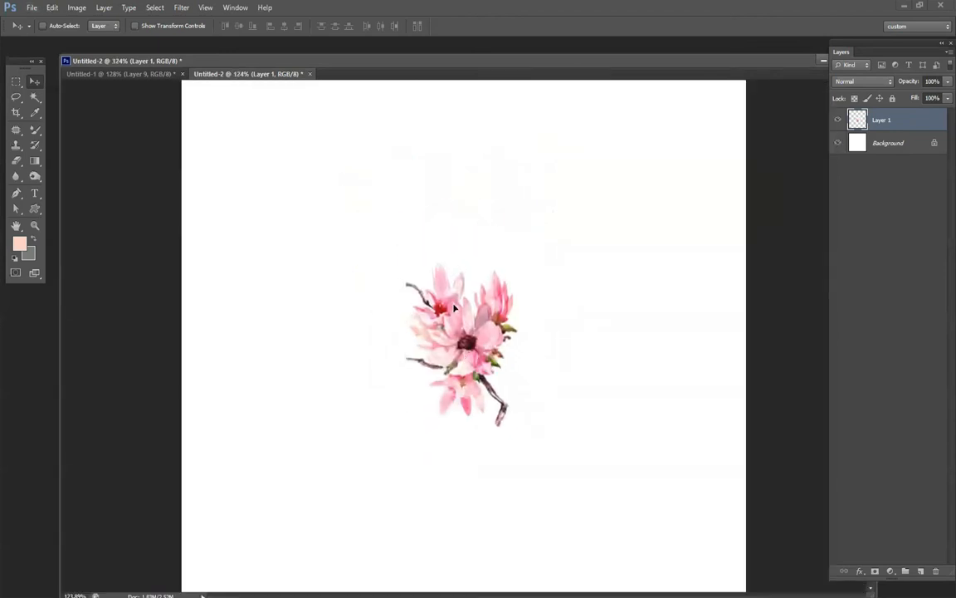
{"action": "left_click_drag", "start_coordinate": [454, 308], "coordinate": [415, 274]}
{"action": "left_click_drag", "start_coordinate": [426, 319], "coordinate": [549, 320], "text": "alt"}
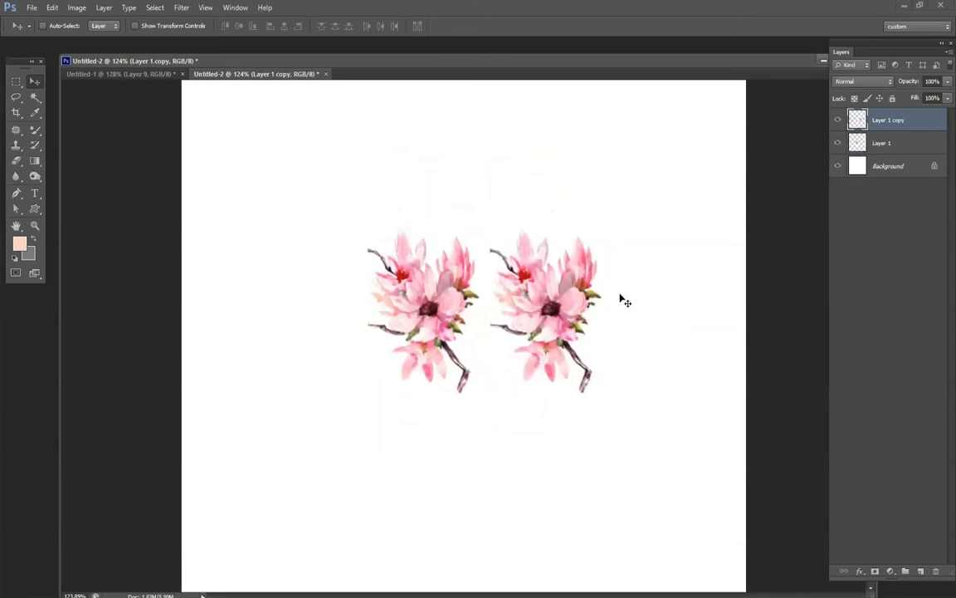
Shrink and rotate the duplicate flower and set it close to the right side of the large one.
{"action": "key", "text": "ctrl+t"}
{"action": "left_click_drag", "start_coordinate": [614, 219], "coordinate": [513, 330]}
{"action": "key", "text": "Return"}
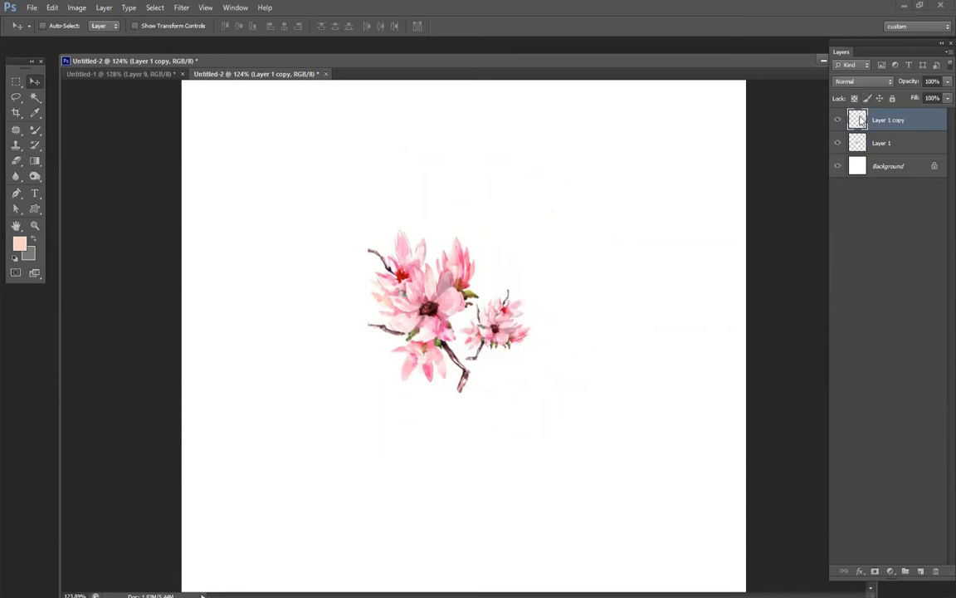
Set the small flower layer's blend mode to Multiply and fine-tune its position beside the large flower.
{"action": "left_click", "coordinate": [863, 81]}
{"action": "left_click", "coordinate": [860, 133]}
{"action": "left_click_drag", "start_coordinate": [484, 322], "coordinate": [512, 331]}
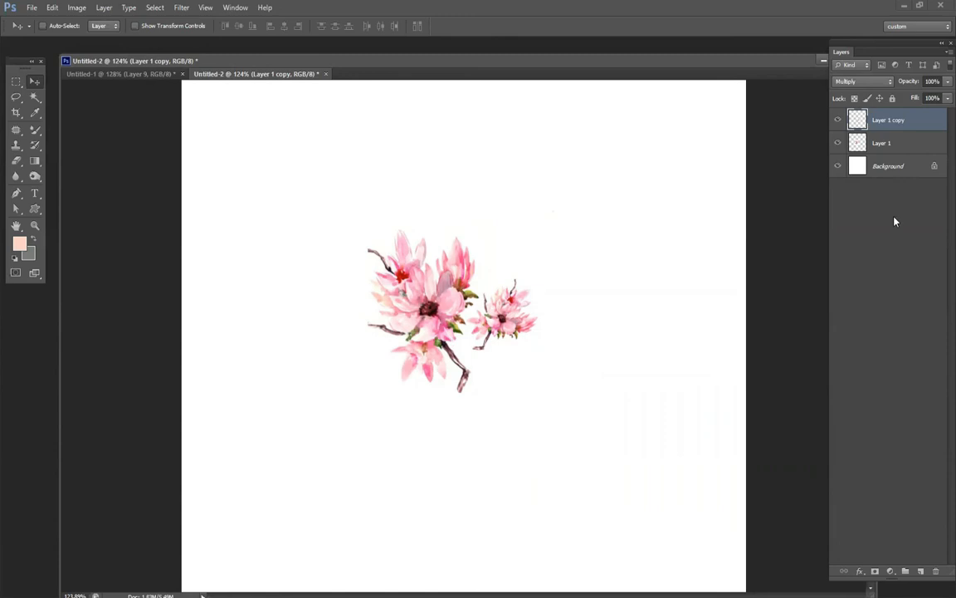
Merge the two flower layers into one and scale the merged artwork to about 68% around its centre.
{"action": "left_click", "coordinate": [895, 143], "text": "shift"}
{"action": "key", "text": "ctrl+e"}
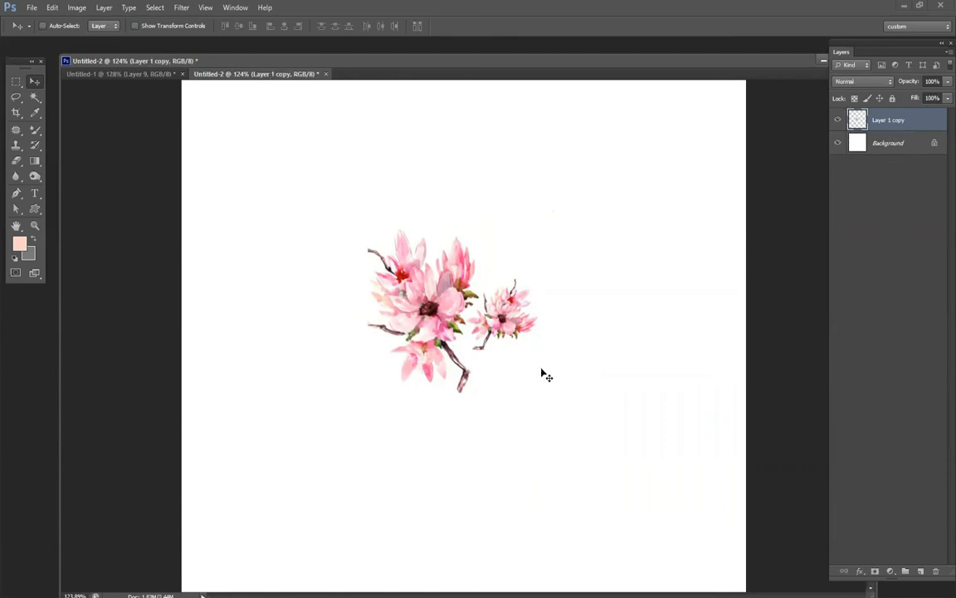
{"action": "key", "text": "ctrl+t"}
{"action": "left_click_drag", "start_coordinate": [551, 222], "coordinate": [525, 251]}
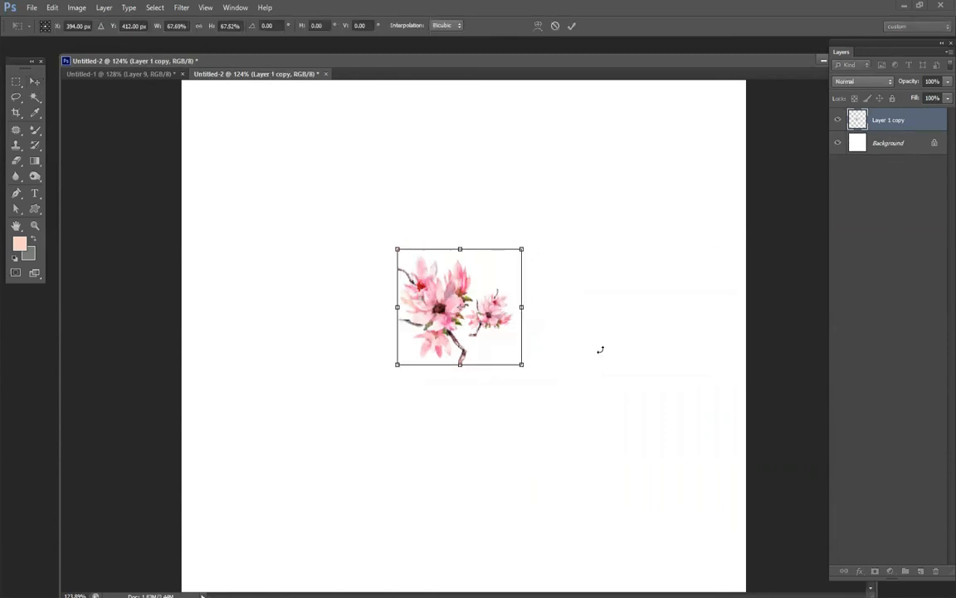
{"action": "key", "text": "Return"}
Make a rectangular selection closely around both flowers and align it with the artwork's edges.
{"action": "scroll", "coordinate": [490, 322], "scroll_direction": "up", "scroll_amount": 2}
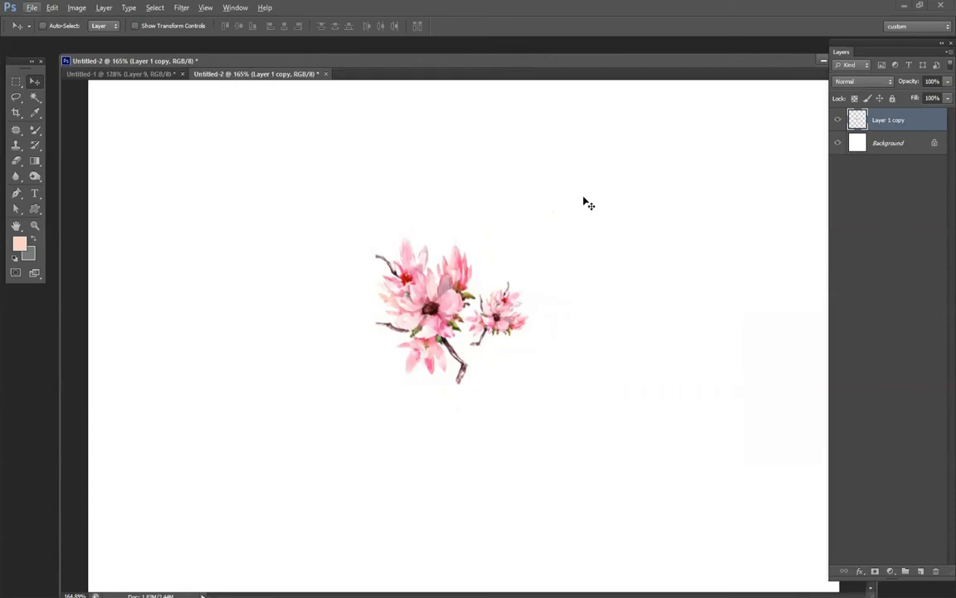
{"action": "left_click", "coordinate": [16, 81]}
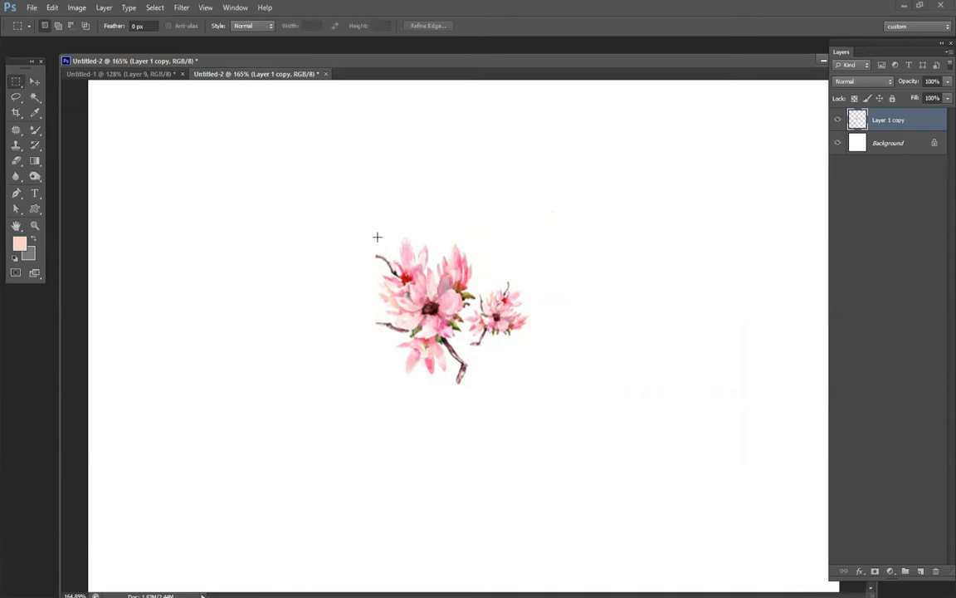
{"action": "left_click_drag", "start_coordinate": [376, 234], "coordinate": [539, 395]}
{"action": "left_click_drag", "start_coordinate": [481, 370], "coordinate": [480, 368]}
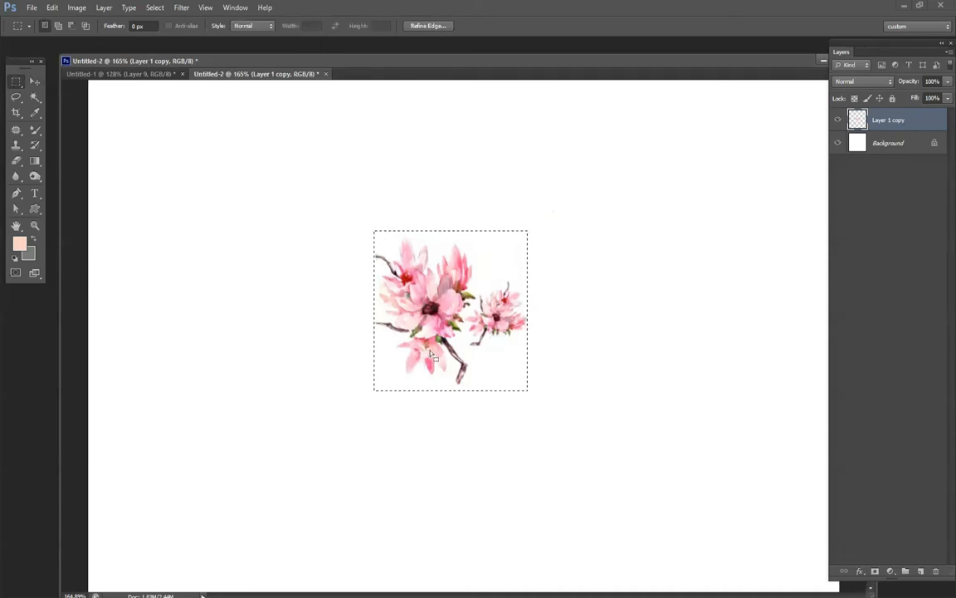
Define the selected flowers as a pattern named flower.
{"action": "left_click", "coordinate": [54, 9]}
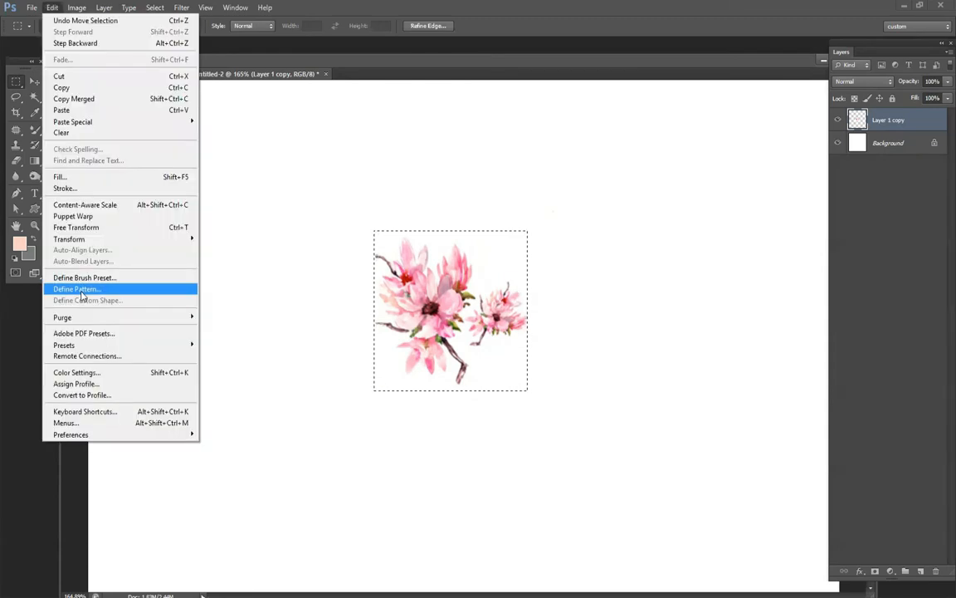
{"action": "left_click", "coordinate": [81, 291]}
{"action": "type", "text": "flower"}
{"action": "key", "text": "Return"}
Deselect and delete the merged flower layer so only the white Background remains.
{"action": "key", "text": "ctrl+d"}
{"action": "key", "text": "Delete"}
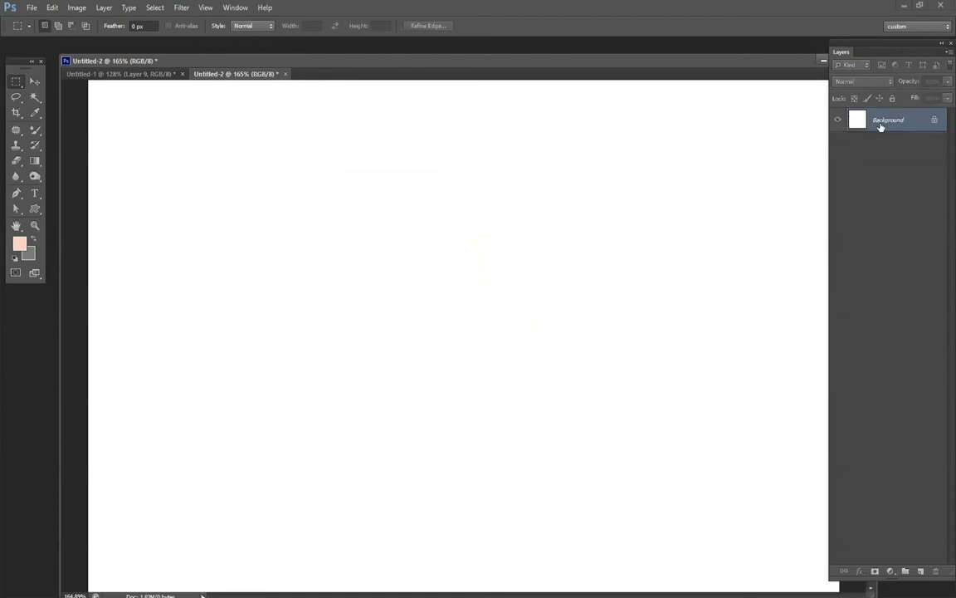
{"action": "key", "text": "ctrl+0"}
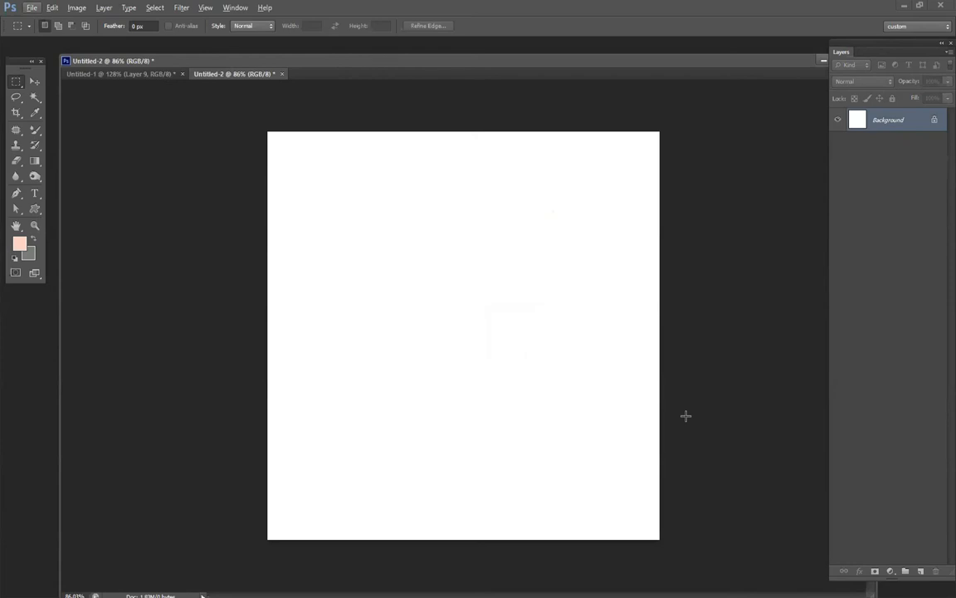
Fill the Background with the custom pink flower pattern in Normal mode at 100% opacity, and inspect the tiled repeats.
{"action": "key", "text": "shift+F5"}
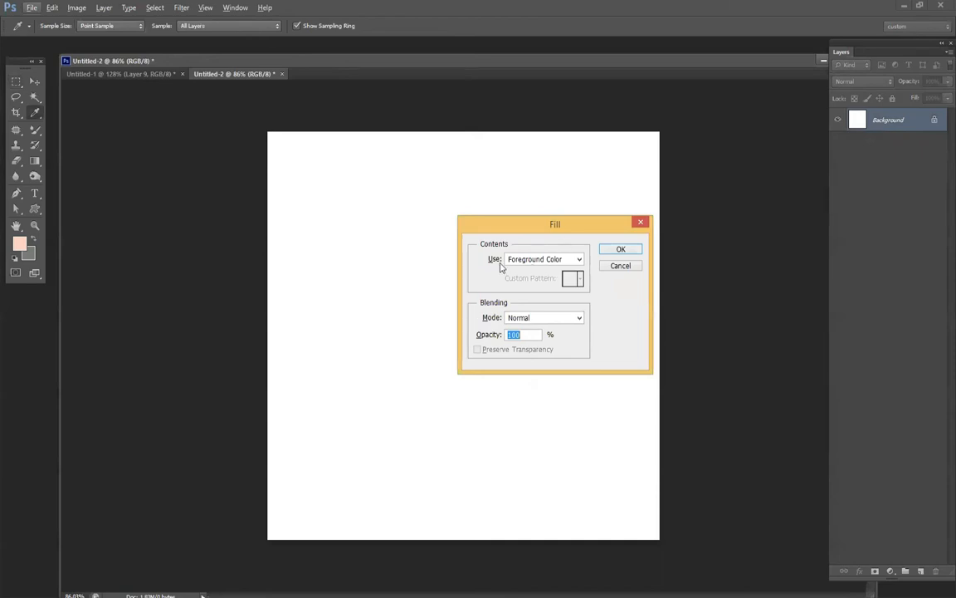
{"action": "left_click", "coordinate": [534, 263]}
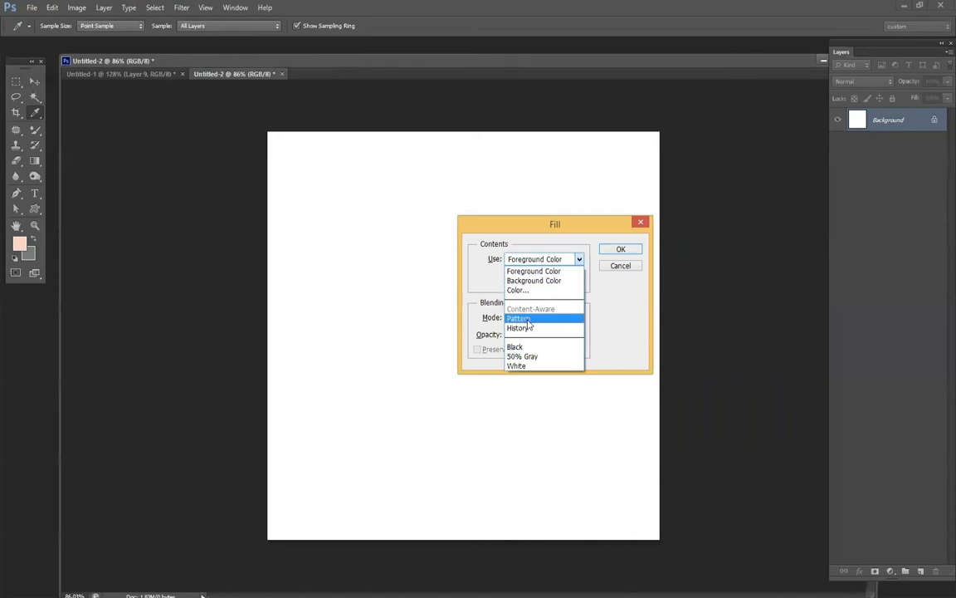
{"action": "left_click", "coordinate": [527, 320]}
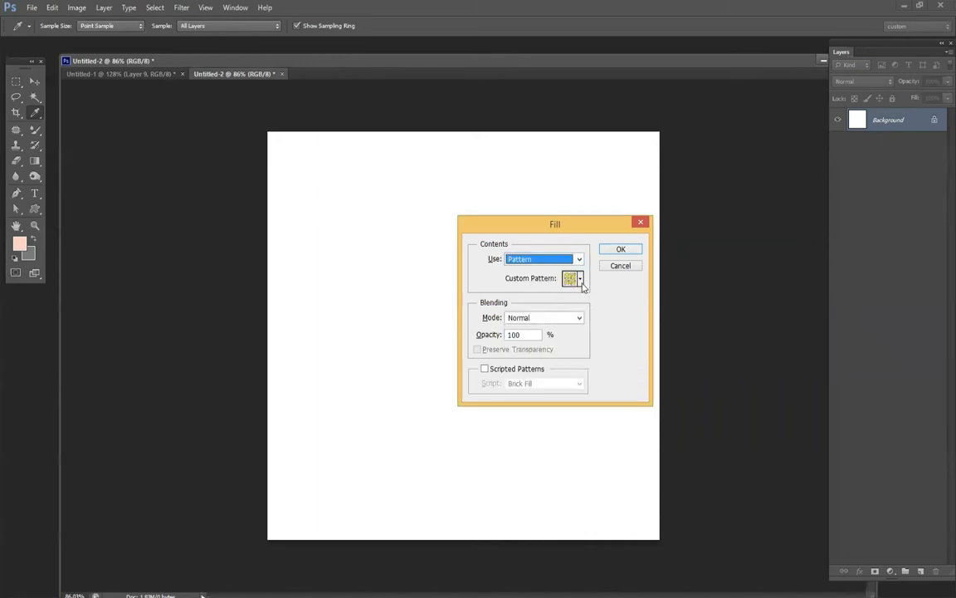
{"action": "left_click", "coordinate": [580, 282]}
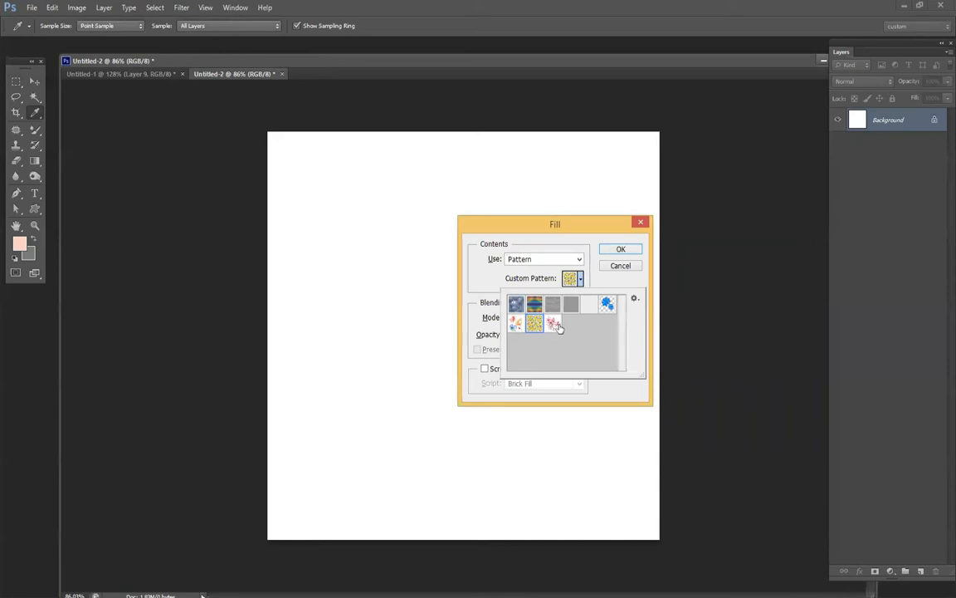
{"action": "left_click", "coordinate": [553, 325]}
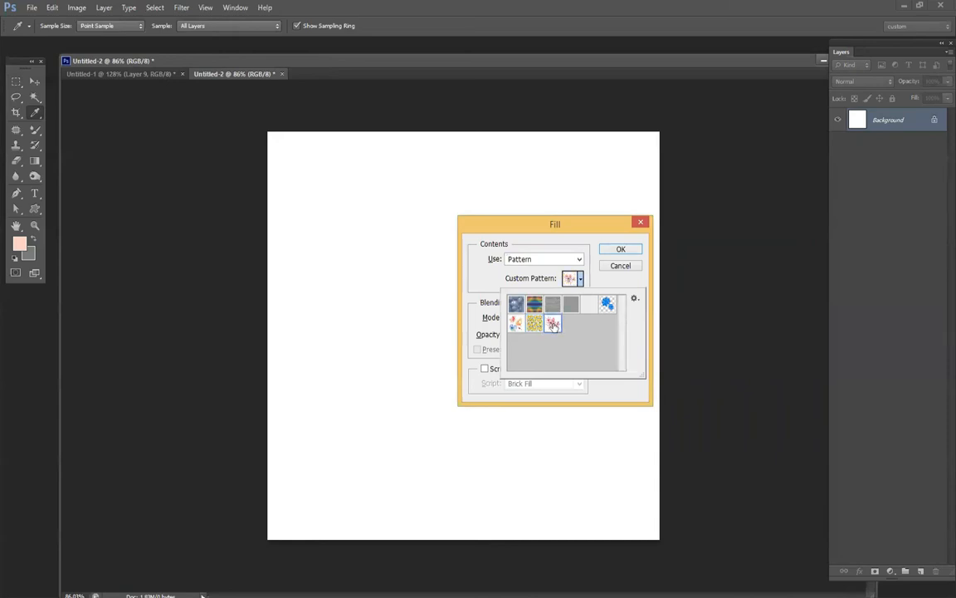
{"action": "left_click", "coordinate": [618, 250]}
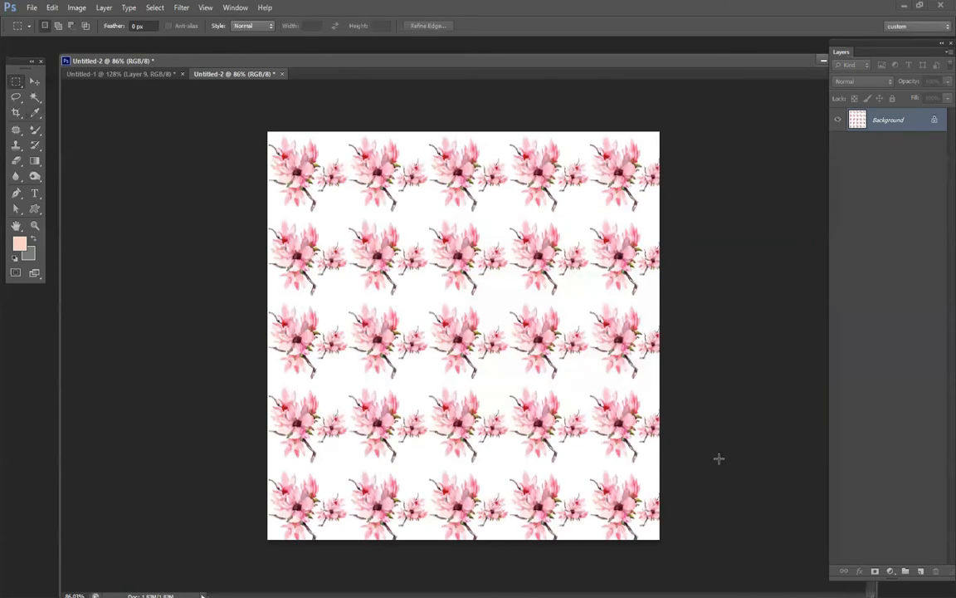
{"action": "scroll", "coordinate": [441, 294], "scroll_direction": "up", "scroll_amount": 2}
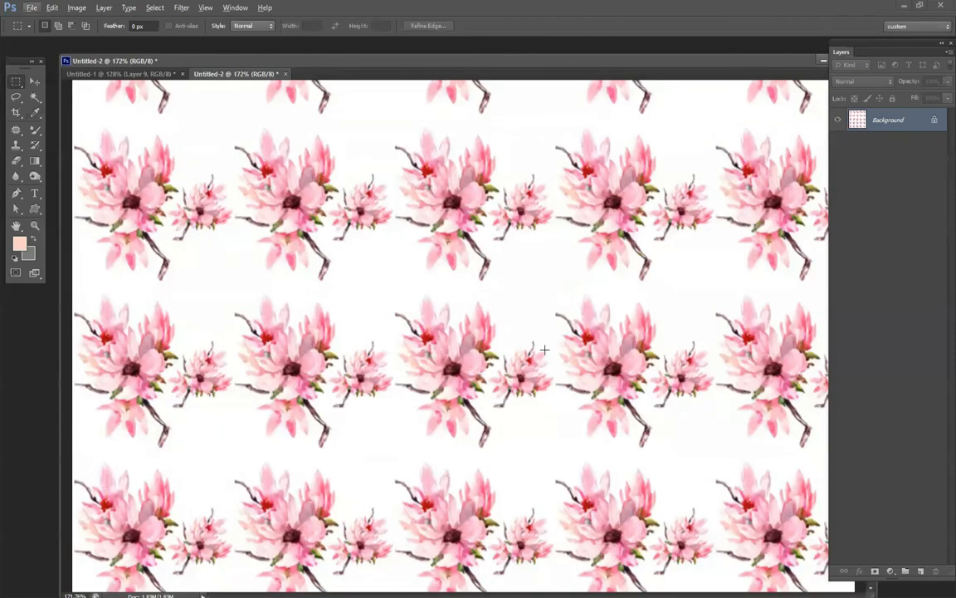
{"action": "scroll", "coordinate": [544, 349], "scroll_direction": "down", "scroll_amount": 2}
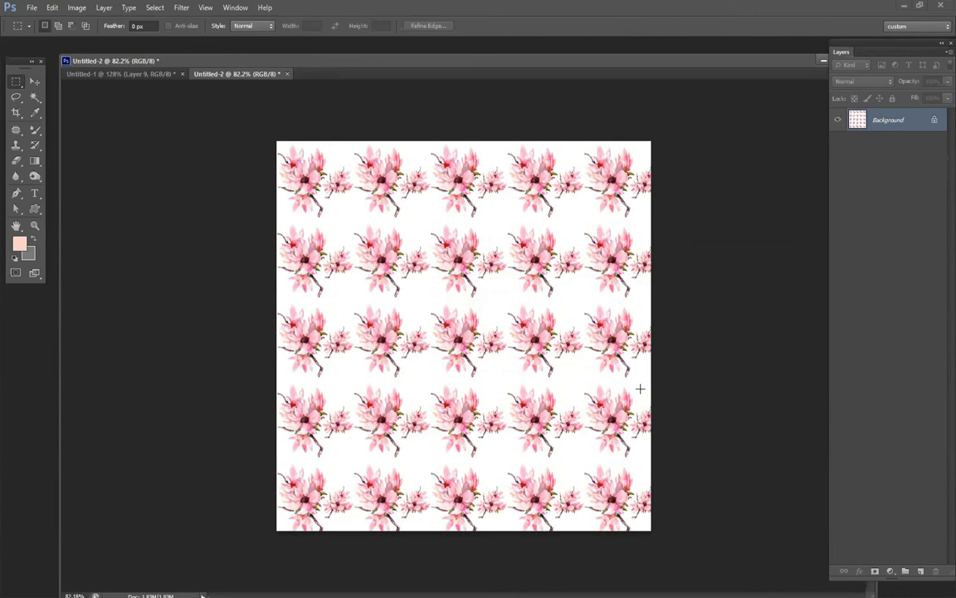
Reset the foreground and background colours to default black and white, and fill the Background with white.
{"action": "key", "text": "ctrl+BackSpace"}
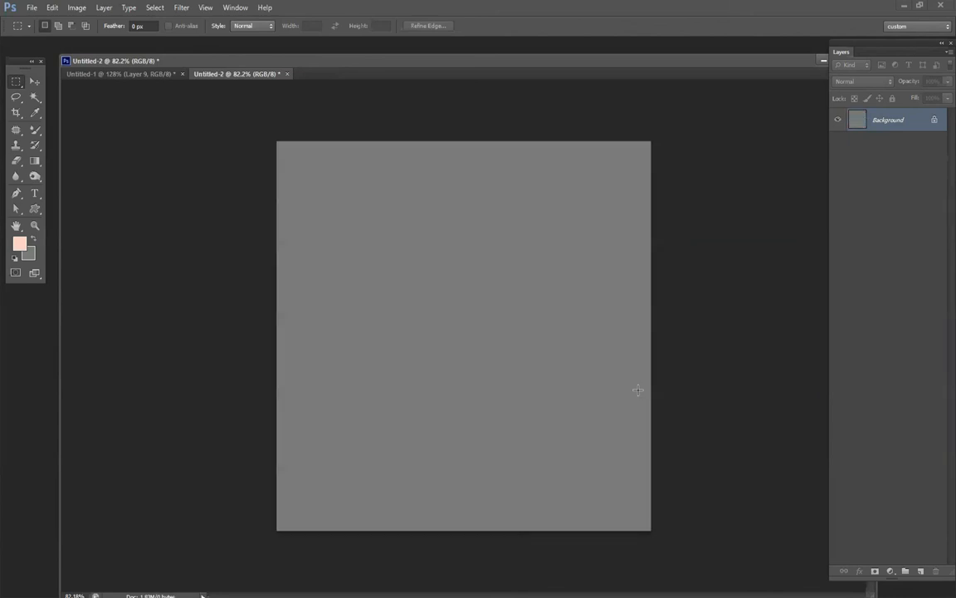
{"action": "key", "text": "d"}
{"action": "key", "text": "alt+BackSpace"}
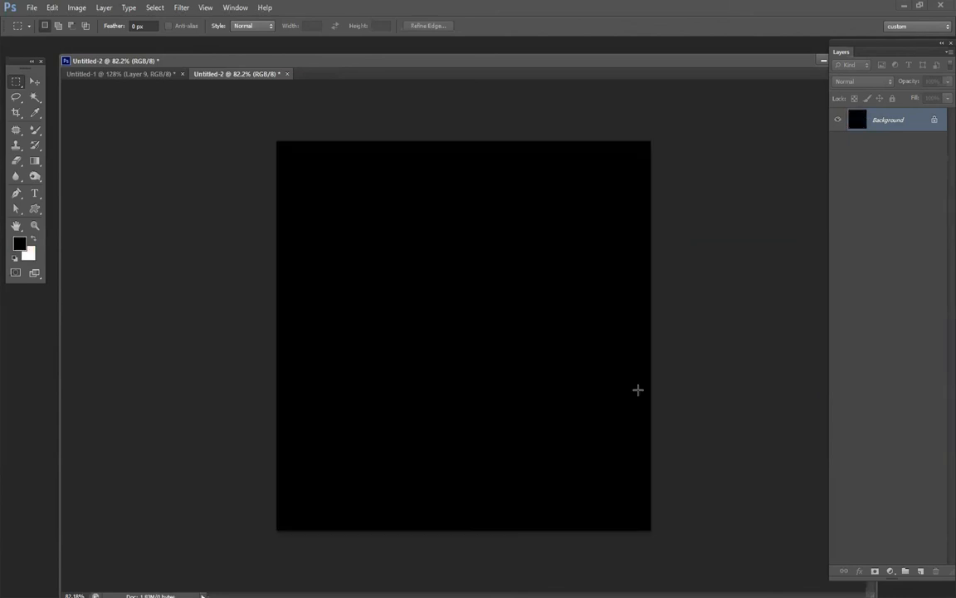
{"action": "key", "text": "ctrl+BackSpace"}
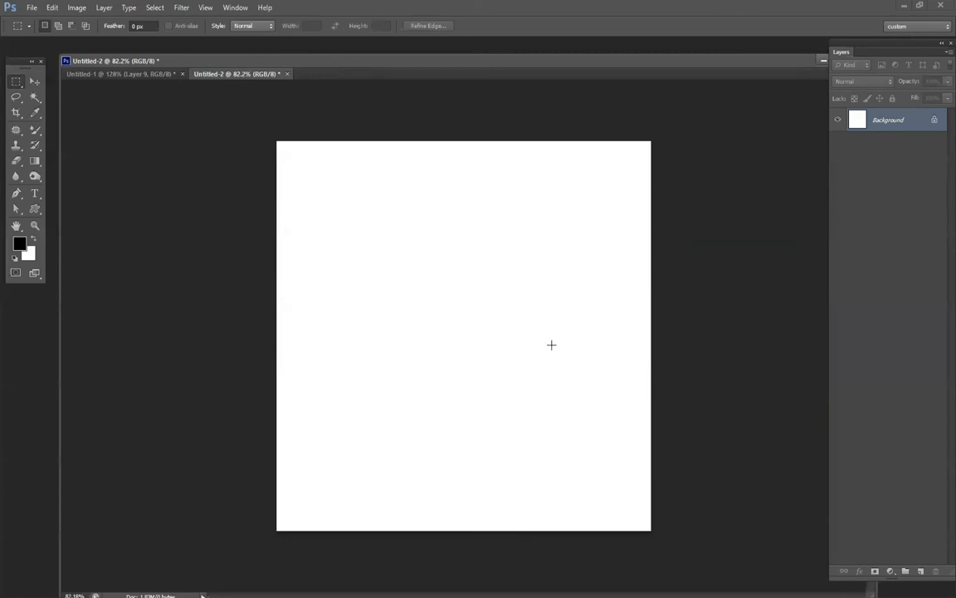
Draw a closed skirt-shaped path with a wavy hem in the middle of the canvas using the Pen tool, and convert it to a selection.
{"action": "key", "text": "p"}
{"action": "left_click", "coordinate": [438, 272]}
{"action": "left_click_drag", "start_coordinate": [513, 270], "coordinate": [541, 254]}
{"action": "left_click", "coordinate": [558, 412]}
{"action": "left_click_drag", "start_coordinate": [595, 455], "coordinate": [482, 485]}
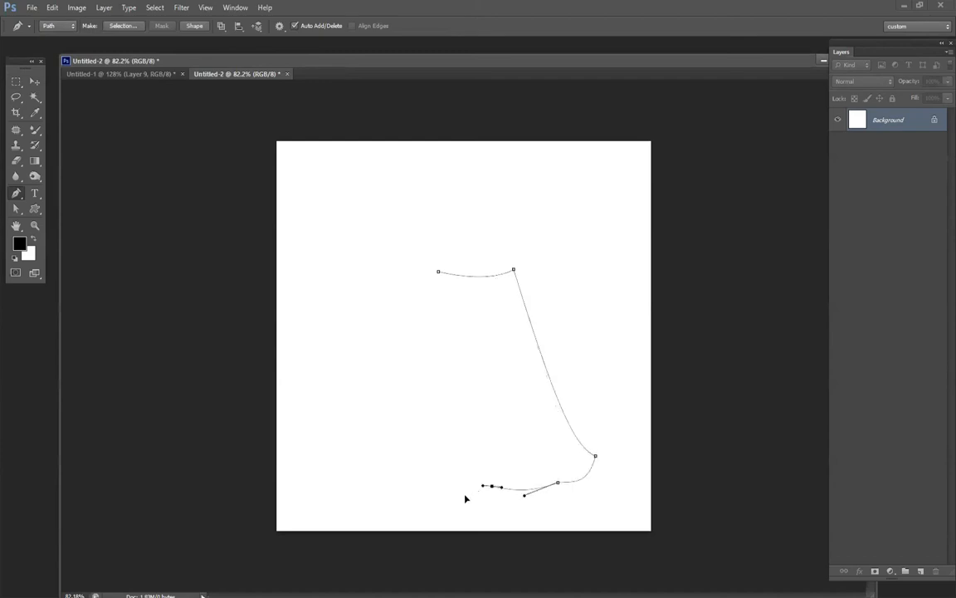
{"action": "left_click_drag", "start_coordinate": [415, 485], "coordinate": [365, 491]}
{"action": "left_click", "coordinate": [365, 466]}
{"action": "left_click_drag", "start_coordinate": [439, 271], "coordinate": [442, 209]}
{"action": "left_click", "coordinate": [655, 260], "text": "ctrl"}
{"action": "key", "text": "ctrl+Return"}
Fill the skirt selection with the custom flower pattern on a new layer in Normal mode at 100% opacity, and deselect.
{"action": "key", "text": "ctrl+shift+alt+n"}
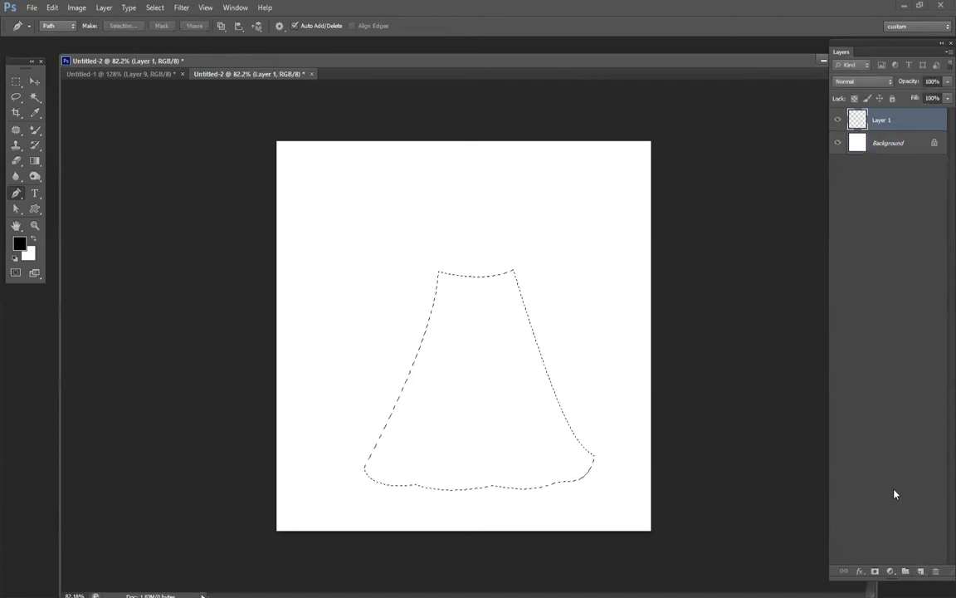
{"action": "key", "text": "shift+F5"}
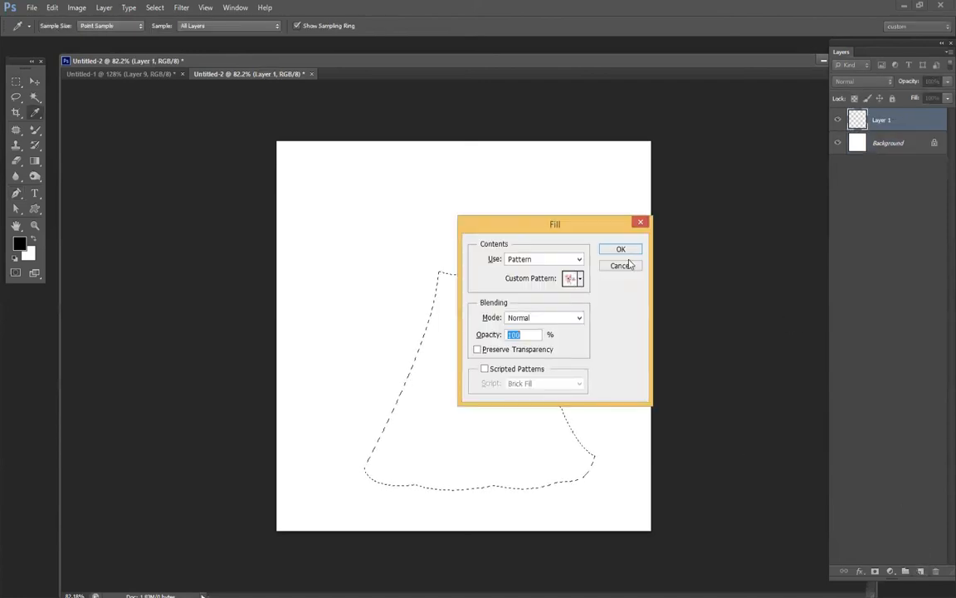
{"action": "left_click", "coordinate": [634, 250]}
{"action": "key", "text": "p"}
{"action": "key", "text": "ctrl+d"}
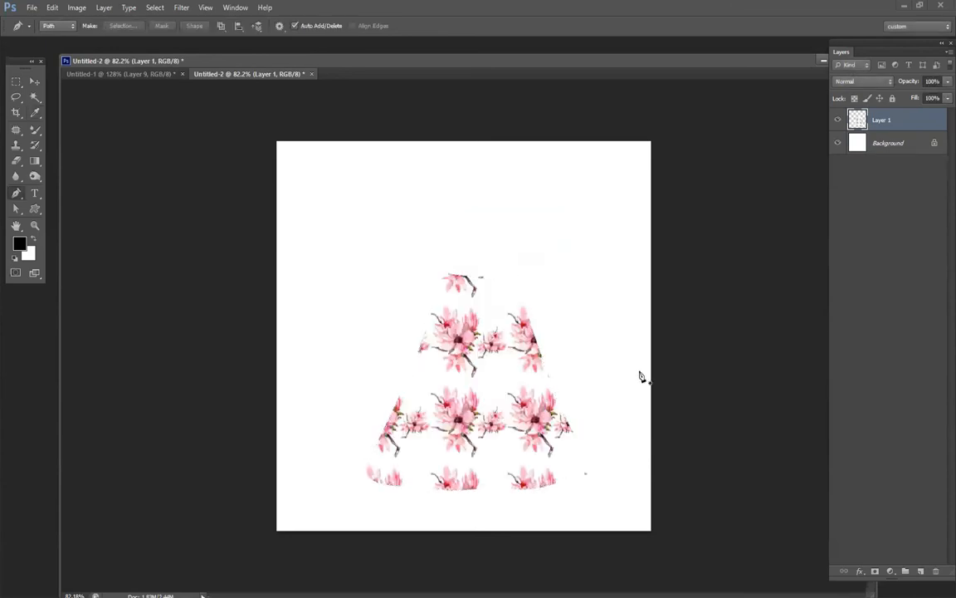
Move the patterned skirt slightly up and to the left, and lock the transparent pixels of Layer 1.
{"action": "key", "text": "v"}
{"action": "left_click_drag", "start_coordinate": [498, 370], "coordinate": [480, 359]}
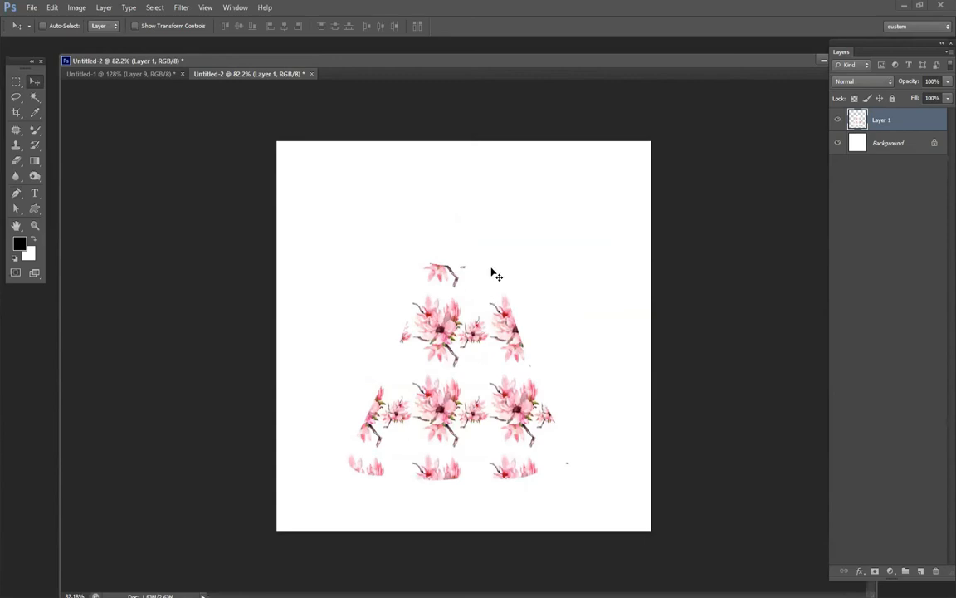
{"action": "left_click", "coordinate": [855, 98]}
Set up the Mixer Brush at 143 px with the muted pink foreground colour #96747f.
{"action": "key", "text": "b"}
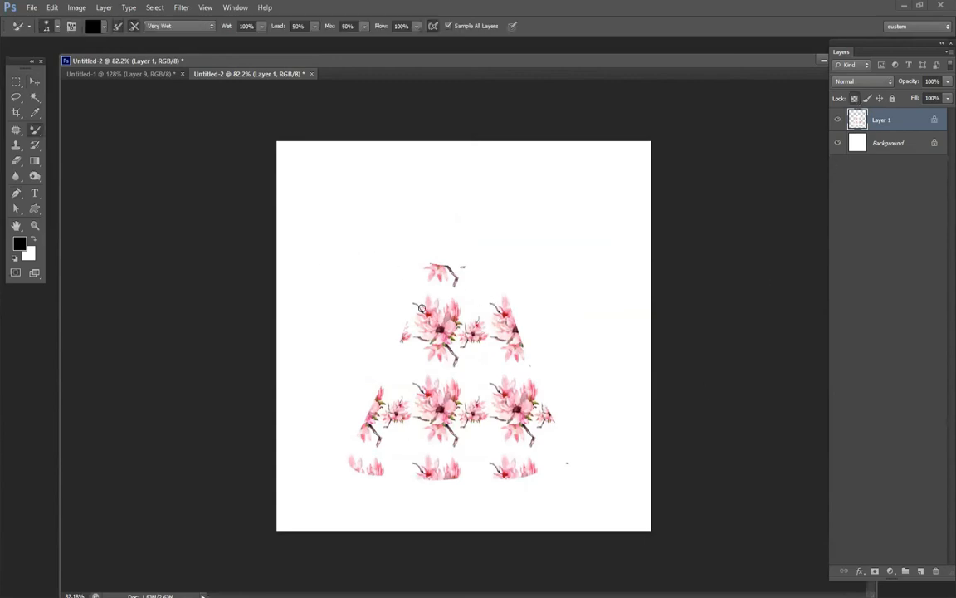
{"action": "left_click", "coordinate": [445, 410], "text": "alt"}
{"action": "right_click", "coordinate": [506, 357]}
{"action": "left_click", "coordinate": [466, 374], "text": "alt"}
{"action": "left_click", "coordinate": [19, 244]}
{"action": "left_click", "coordinate": [390, 357]}
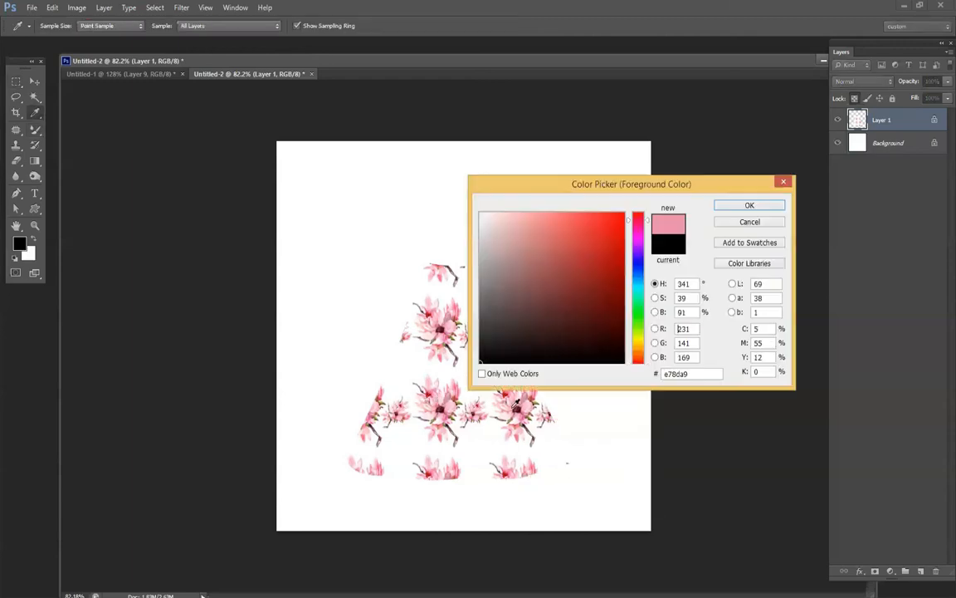
{"action": "left_click", "coordinate": [511, 273]}
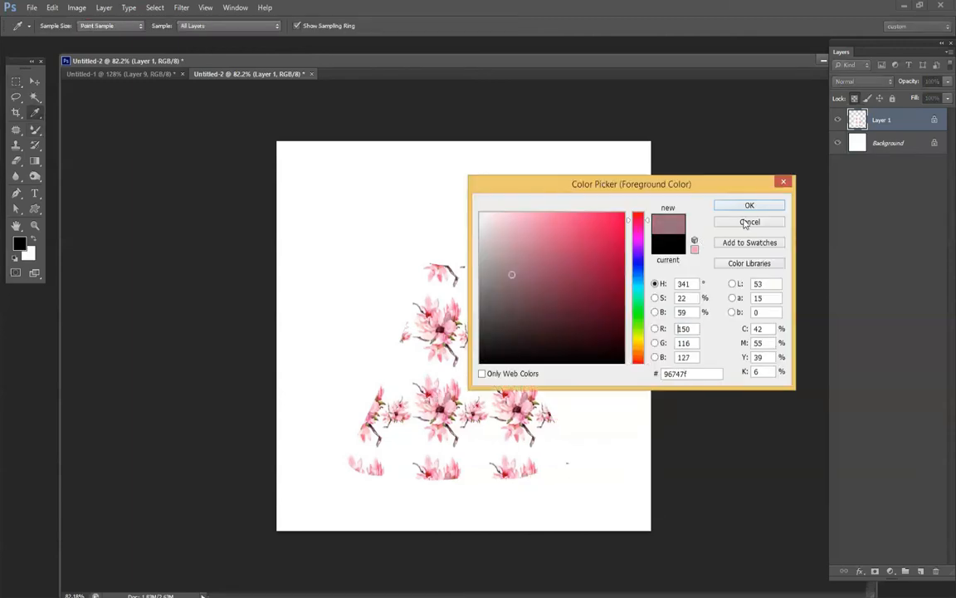
{"action": "left_click", "coordinate": [750, 206]}
Shade both side edges and the waist of the skirt with a 143 px, 0% hardness Mixer Brush.
{"action": "right_click", "coordinate": [435, 273]}
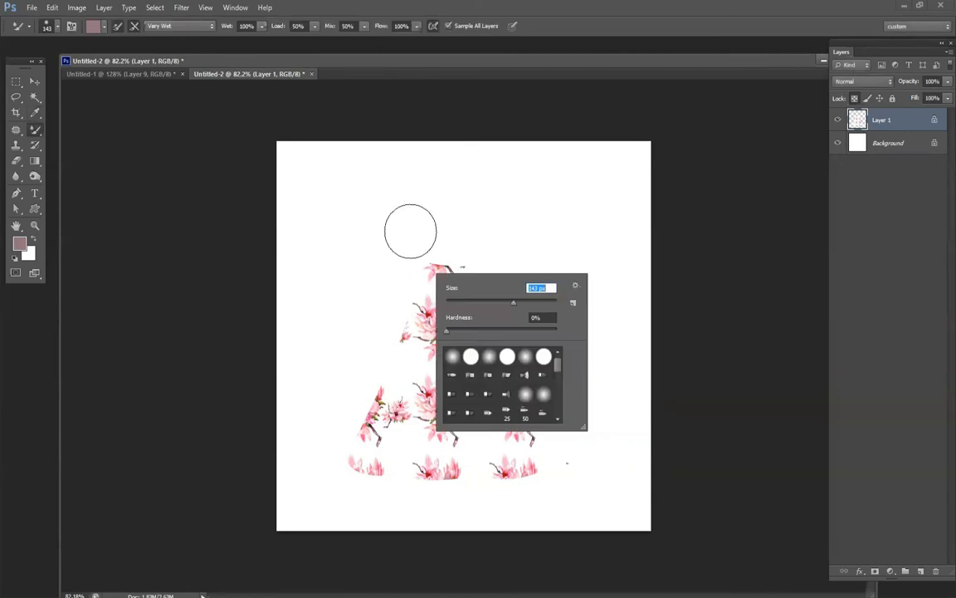
{"action": "left_click_drag", "start_coordinate": [408, 233], "coordinate": [344, 440]}
{"action": "left_click_drag", "start_coordinate": [498, 249], "coordinate": [573, 456]}
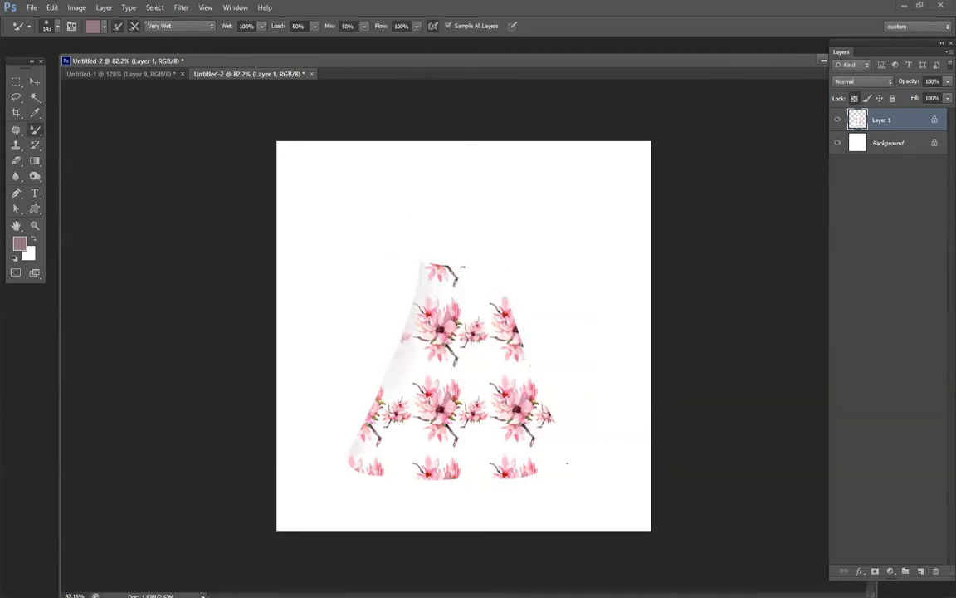
{"action": "key", "text": "ctrl+z"}
{"action": "mouse_move", "coordinate": [507, 241]}
{"action": "left_mouse_down"}
{"action": "mouse_move", "coordinate": [510, 288]}
{"action": "mouse_move", "coordinate": [543, 377]}
{"action": "mouse_move", "coordinate": [610, 453]}
{"action": "left_mouse_up"}
{"action": "mouse_move", "coordinate": [496, 236]}
{"action": "left_mouse_down"}
{"action": "mouse_move", "coordinate": [456, 254]}
{"action": "mouse_move", "coordinate": [402, 246]}
{"action": "left_mouse_up"}
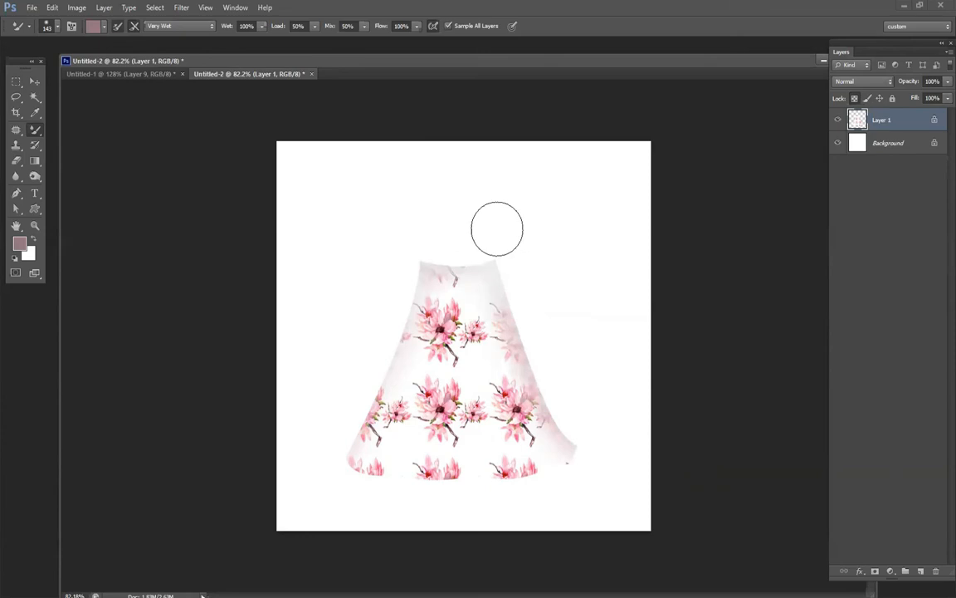
Switch to the regular Brush tool, sample dark maroon from a flower centre, and set the brush size to 139 px.
{"action": "left_click", "coordinate": [454, 356], "text": "alt"}
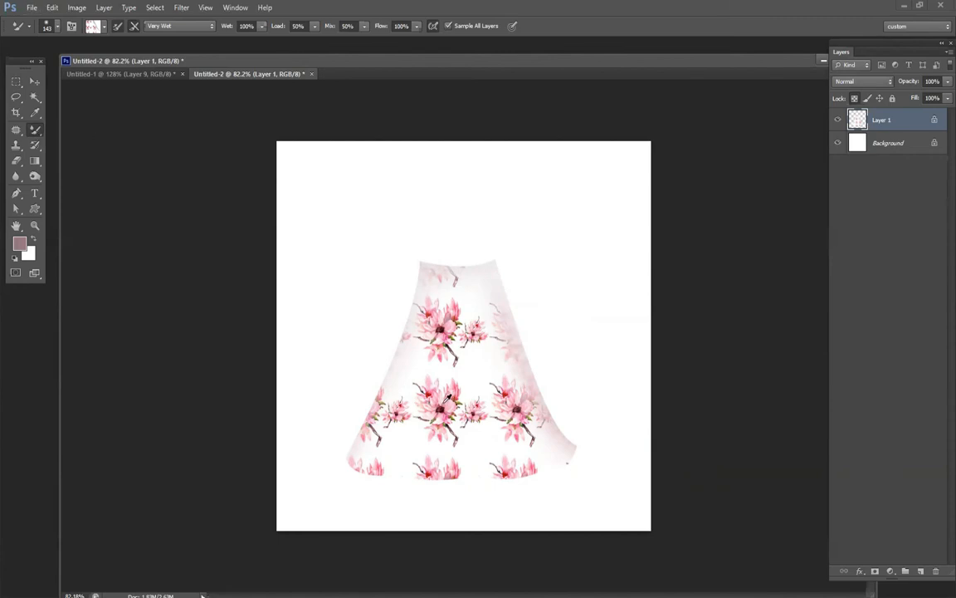
{"action": "key", "text": "shift+b"}
{"action": "left_click", "coordinate": [440, 411], "text": "alt"}
{"action": "right_click", "coordinate": [532, 359]}
{"action": "left_click_drag", "start_coordinate": [574, 387], "coordinate": [609, 388]}
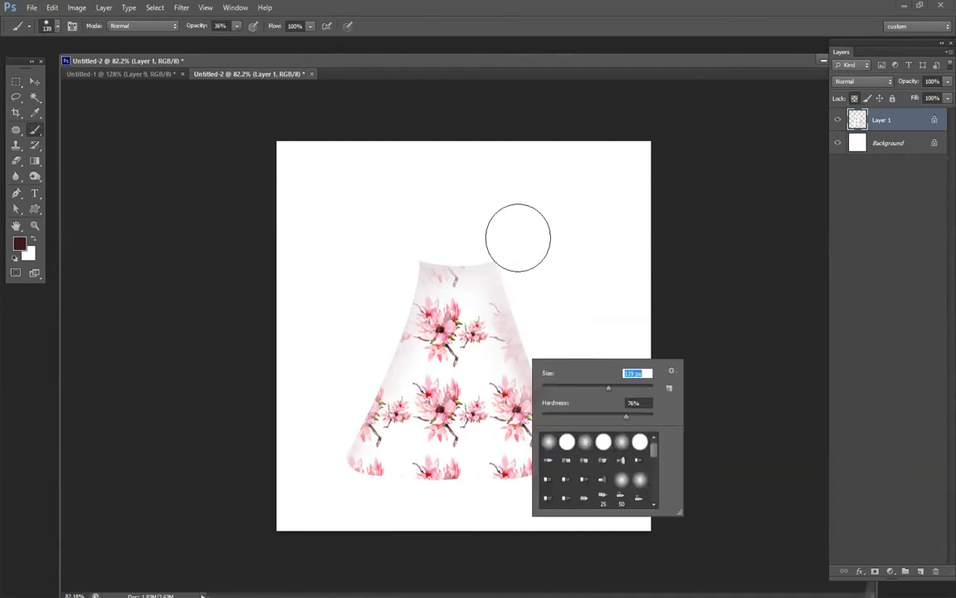
{"action": "key", "text": "Return"}
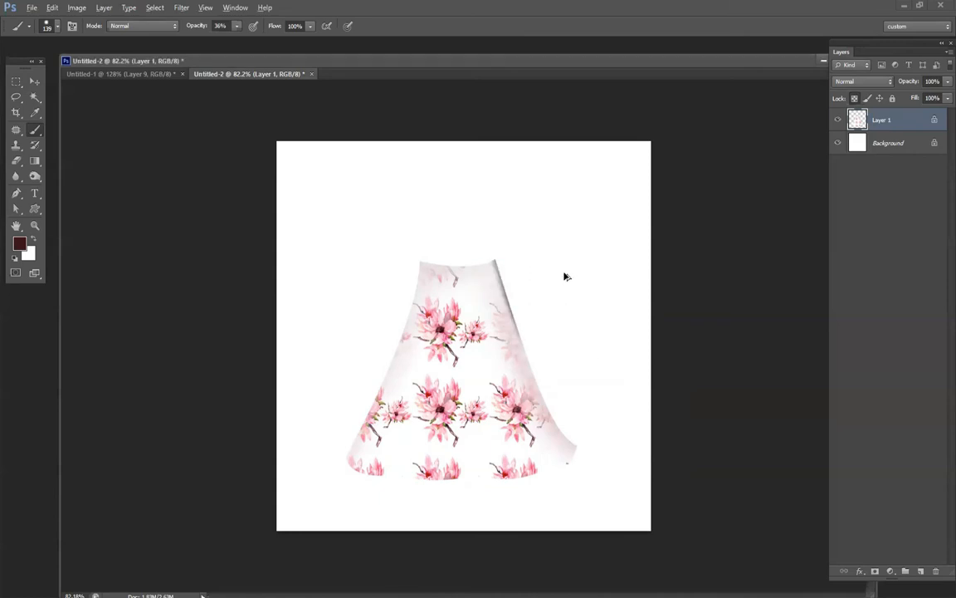
Paint maroon shadows along the skirt's sides and hem with a 277 px brush at 27% opacity.
{"action": "left_click_drag", "start_coordinate": [200, 28], "coordinate": [164, 48]}
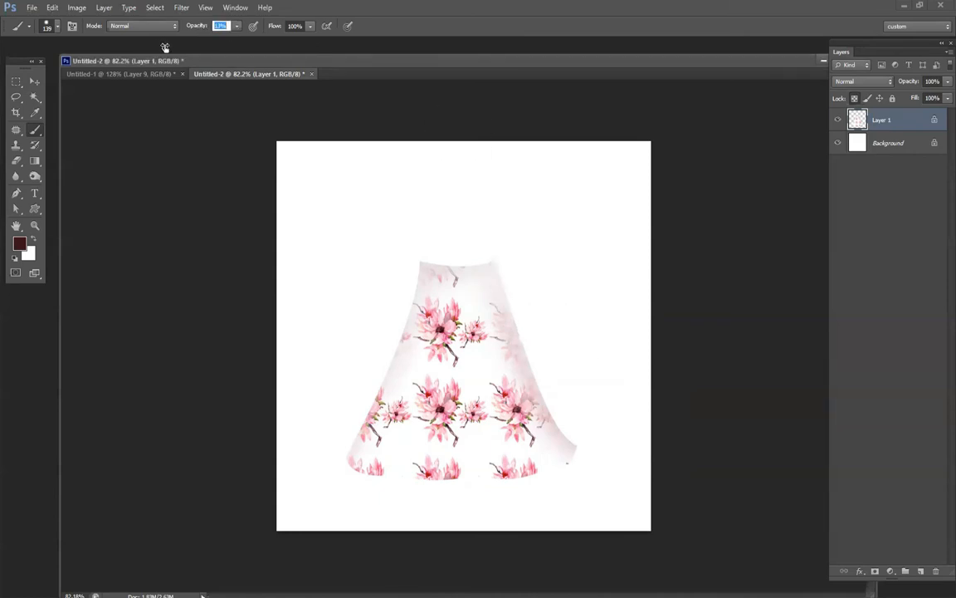
{"action": "right_click", "coordinate": [653, 395]}
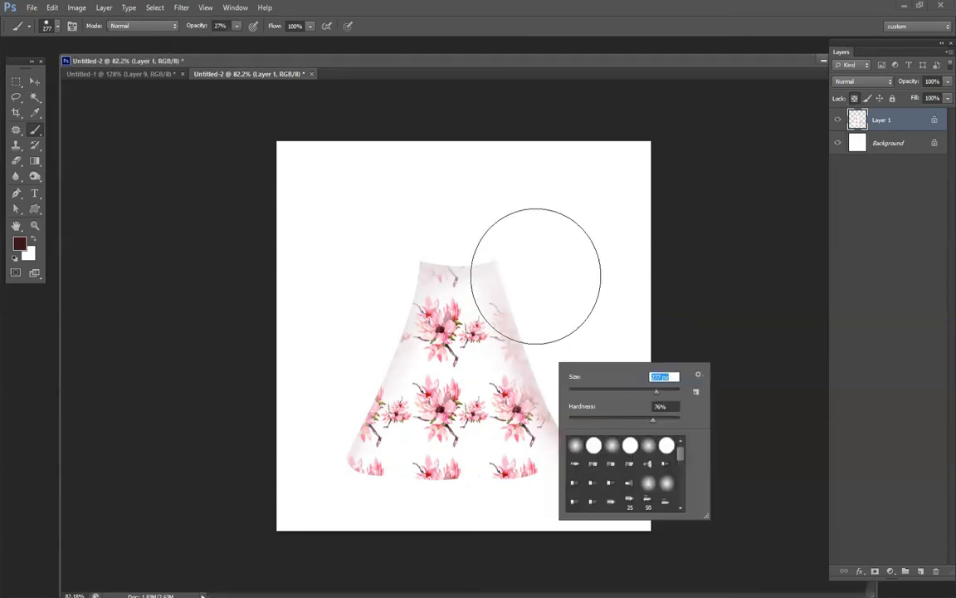
{"action": "left_click_drag", "start_coordinate": [554, 216], "coordinate": [628, 415]}
{"action": "mouse_move", "coordinate": [382, 216]}
{"action": "left_mouse_down"}
{"action": "mouse_move", "coordinate": [290, 425]}
{"action": "mouse_move", "coordinate": [249, 479]}
{"action": "left_mouse_up"}
{"action": "left_click_drag", "start_coordinate": [357, 465], "coordinate": [449, 470]}
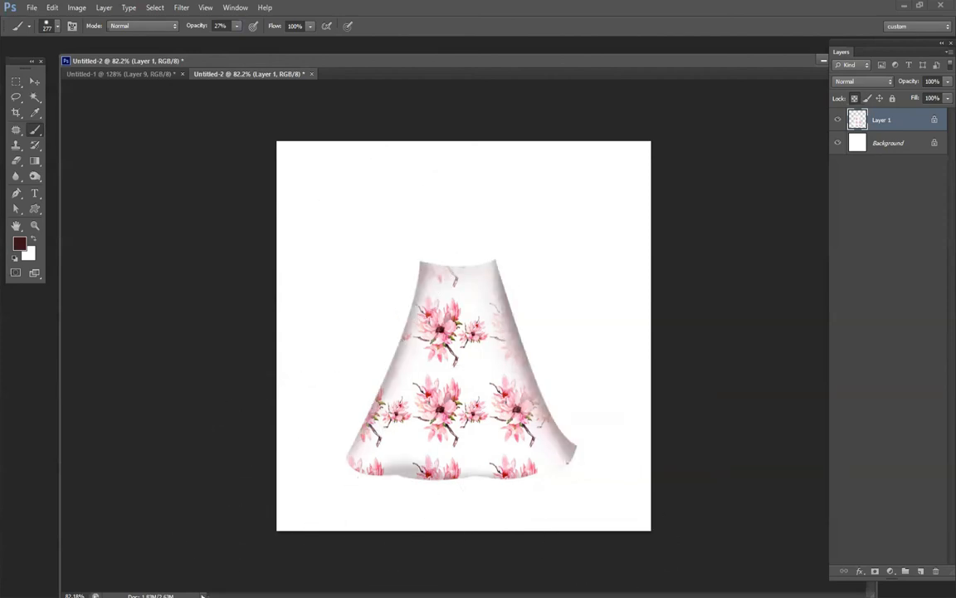
Try painting long fold shadows from the waist to the hem with a 59 px brush, and undo the strokes.
{"action": "right_click", "coordinate": [577, 278]}
{"action": "left_click", "coordinate": [622, 306]}
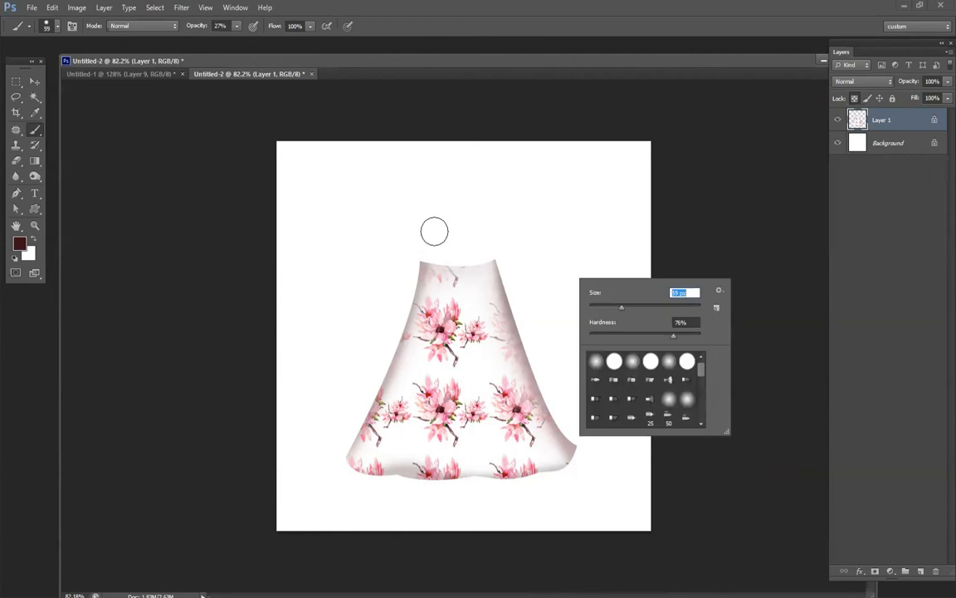
{"action": "left_click_drag", "start_coordinate": [435, 232], "coordinate": [352, 524]}
{"action": "key", "text": "ctrl+z"}
{"action": "right_click", "coordinate": [558, 281]}
{"action": "mouse_move", "coordinate": [629, 337]}
{"action": "left_mouse_down"}
{"action": "mouse_move", "coordinate": [446, 346]}
{"action": "mouse_move", "coordinate": [453, 306]}
{"action": "mouse_move", "coordinate": [438, 236]}
{"action": "mouse_move", "coordinate": [371, 517]}
{"action": "left_mouse_up"}
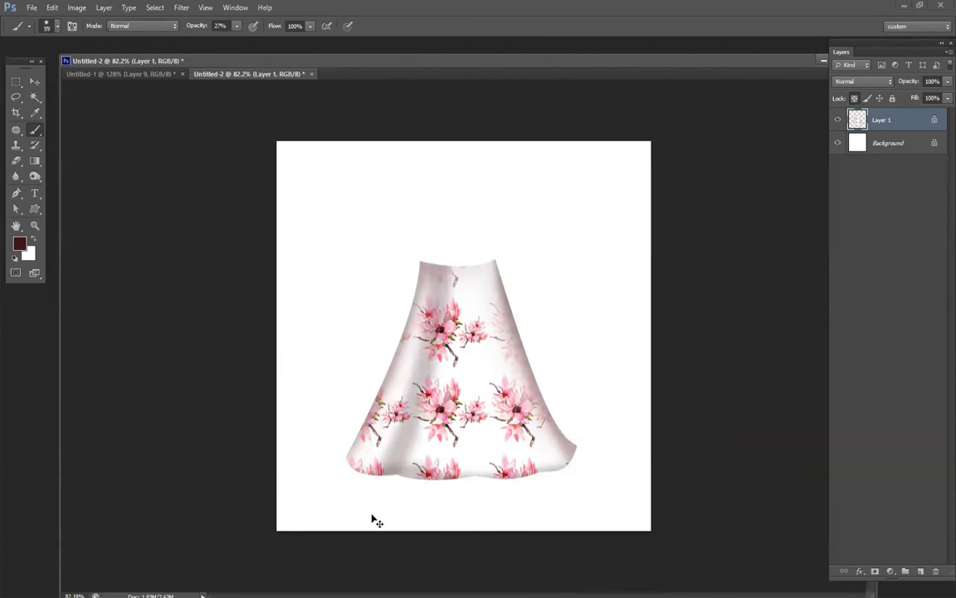
{"action": "mouse_move", "coordinate": [466, 265]}
{"action": "left_mouse_down"}
{"action": "mouse_move", "coordinate": [461, 354]}
{"action": "mouse_move", "coordinate": [402, 560]}
{"action": "left_mouse_up"}
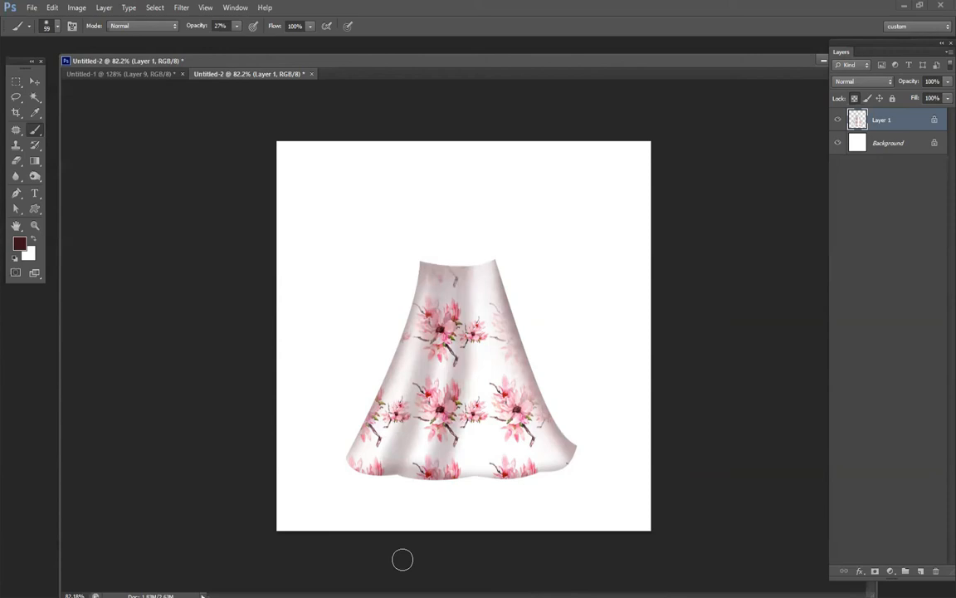
{"action": "key", "text": "ctrl+alt+z"}
{"action": "key", "text": "ctrl+alt+z"}
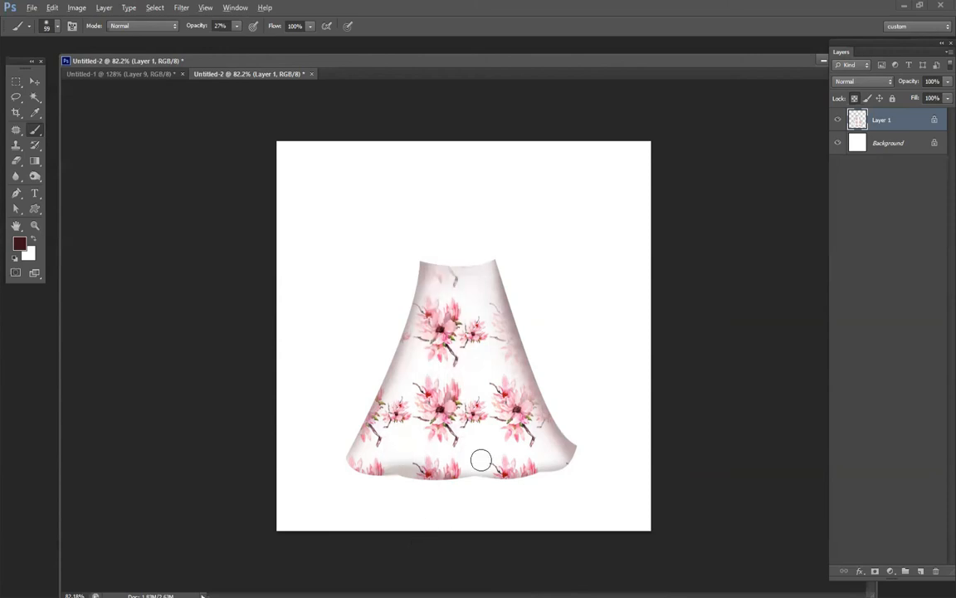
Try painting a thin fold line up from the hem with a 17 px, 0% hardness brush, and undo it.
{"action": "scroll", "coordinate": [433, 326], "scroll_direction": "up", "scroll_amount": 2}
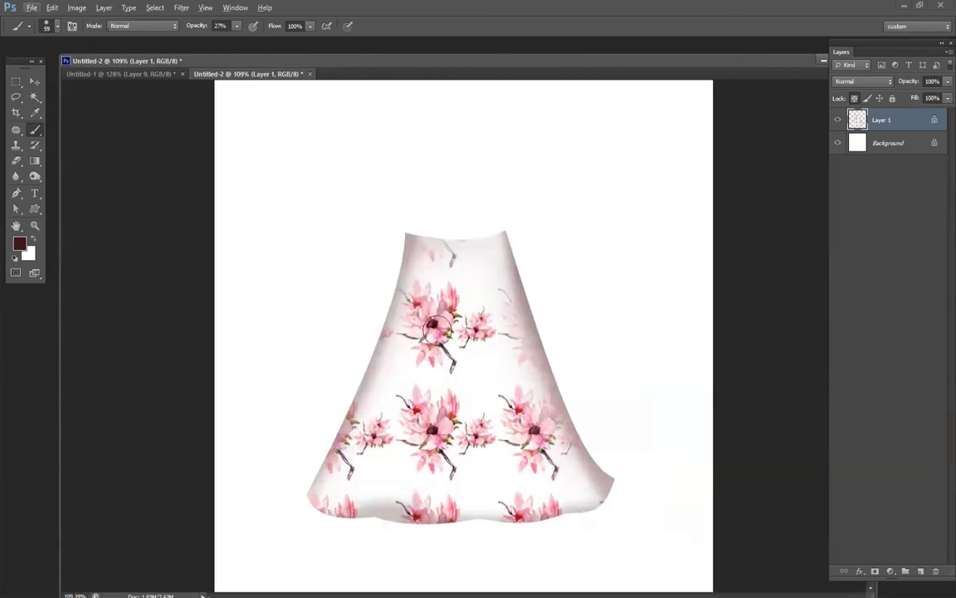
{"action": "right_click", "coordinate": [440, 387]}
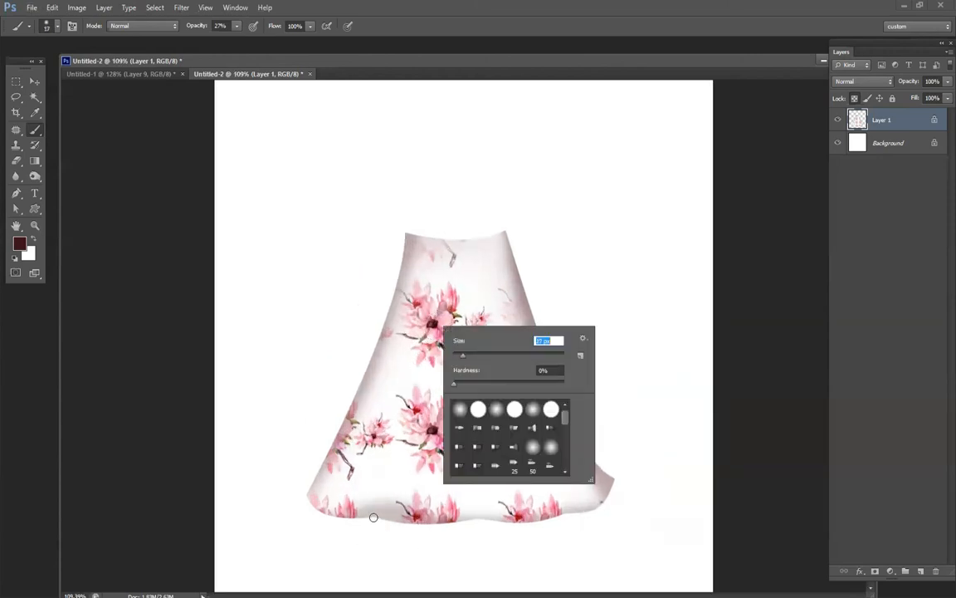
{"action": "left_click_drag", "start_coordinate": [375, 514], "coordinate": [440, 264]}
{"action": "key", "text": "ctrl+z"}
Create a new layer above the skirt, try a 92 px fold stroke across it, and undo the stroke.
{"action": "key", "text": "ctrl+shift+alt+n"}
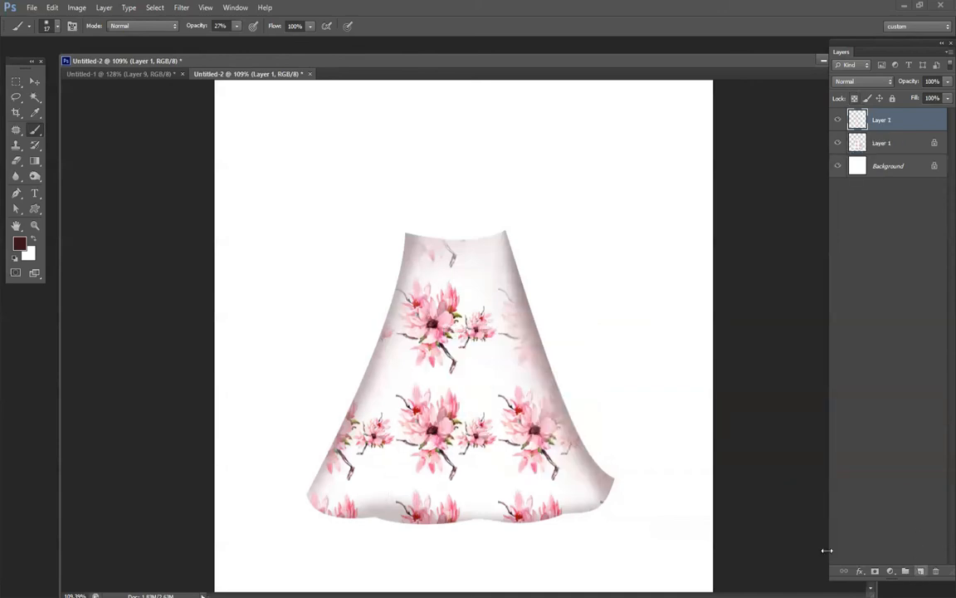
{"action": "right_click", "coordinate": [445, 332]}
{"action": "left_click_drag", "start_coordinate": [475, 362], "coordinate": [508, 363]}
{"action": "mouse_move", "coordinate": [444, 210]}
{"action": "left_mouse_down"}
{"action": "mouse_move", "coordinate": [408, 444]}
{"action": "mouse_move", "coordinate": [342, 570]}
{"action": "left_mouse_up"}
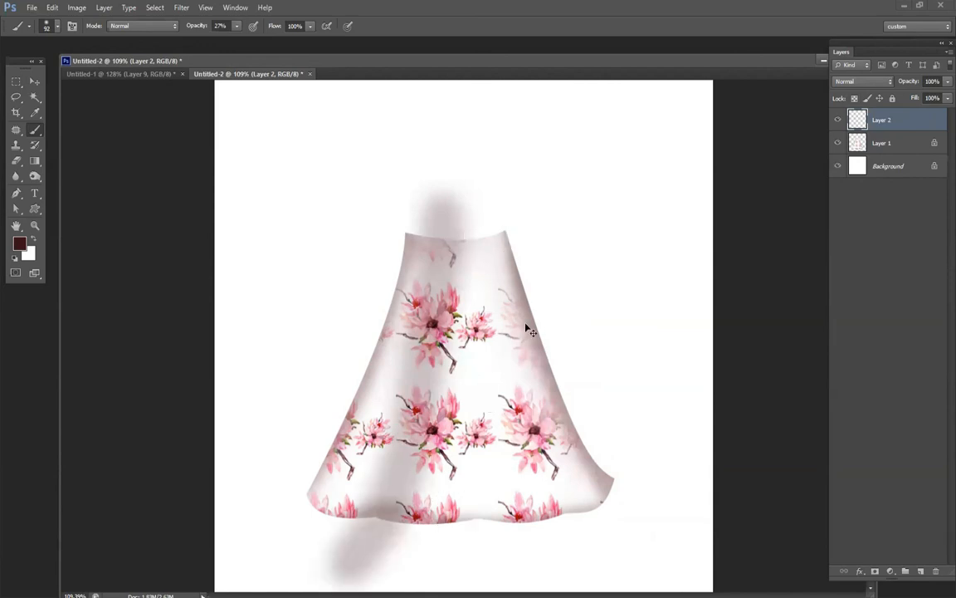
{"action": "key", "text": "ctrl+z"}
Paint three soft 47 px fold shadows and one thinner 22 px fold from waist to hem on Layer 2.
{"action": "right_click", "coordinate": [579, 314]}
{"action": "mouse_move", "coordinate": [434, 225]}
{"action": "left_mouse_down"}
{"action": "mouse_move", "coordinate": [355, 517]}
{"action": "mouse_move", "coordinate": [340, 538]}
{"action": "left_mouse_up"}
{"action": "left_click_drag", "start_coordinate": [456, 219], "coordinate": [452, 563]}
{"action": "mouse_move", "coordinate": [478, 220]}
{"action": "left_mouse_down"}
{"action": "mouse_move", "coordinate": [523, 407]}
{"action": "mouse_move", "coordinate": [555, 496]}
{"action": "mouse_move", "coordinate": [583, 544]}
{"action": "left_mouse_up"}
{"action": "right_click", "coordinate": [578, 329]}
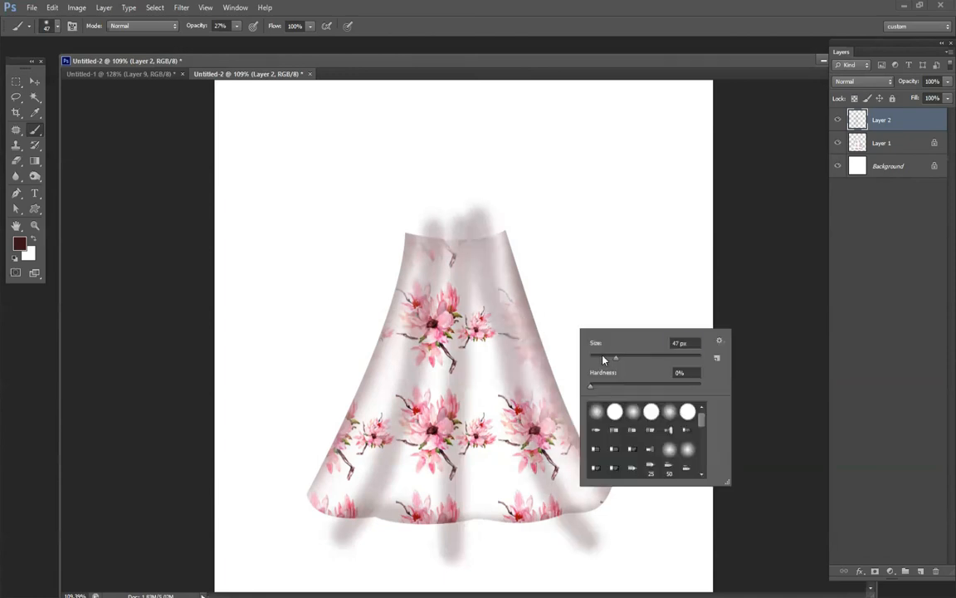
{"action": "left_click_drag", "start_coordinate": [476, 217], "coordinate": [556, 569]}
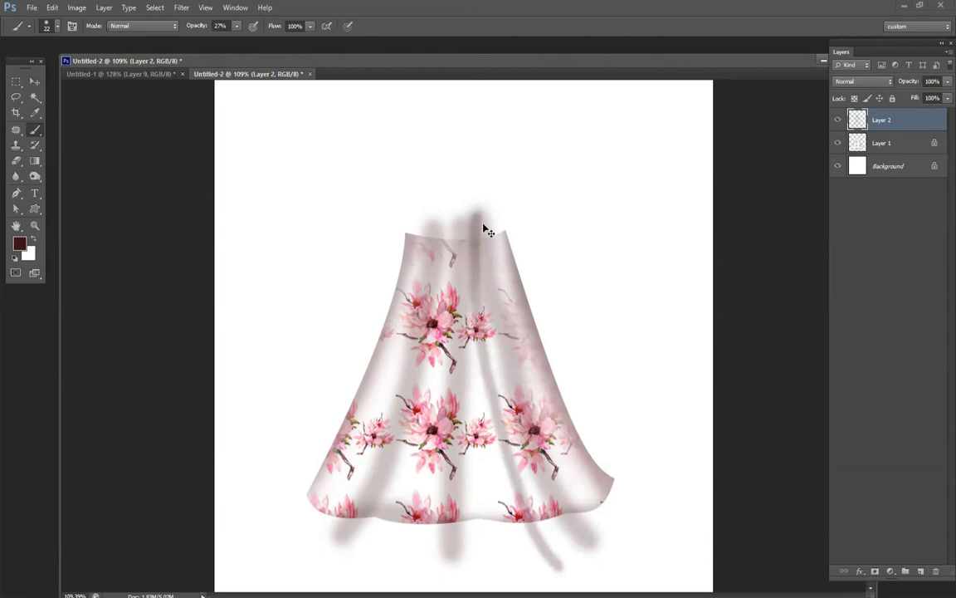
Try moving the fold shadows on Layer 2 away from the skirt, and undo the move.
{"action": "key", "text": "v"}
{"action": "left_click_drag", "start_coordinate": [477, 220], "coordinate": [531, 157]}
{"action": "key", "text": "ctrl+z"}
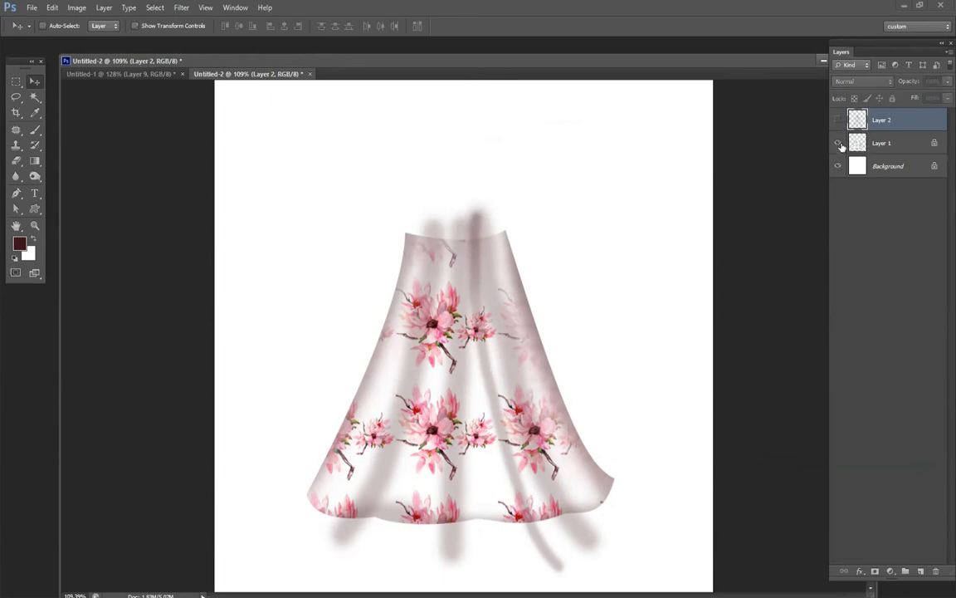
Load the skirt shape on Layer 1 as a selection, with Layer 2 visible and active.
{"action": "left_click", "coordinate": [837, 120]}
{"action": "left_click", "coordinate": [881, 144]}
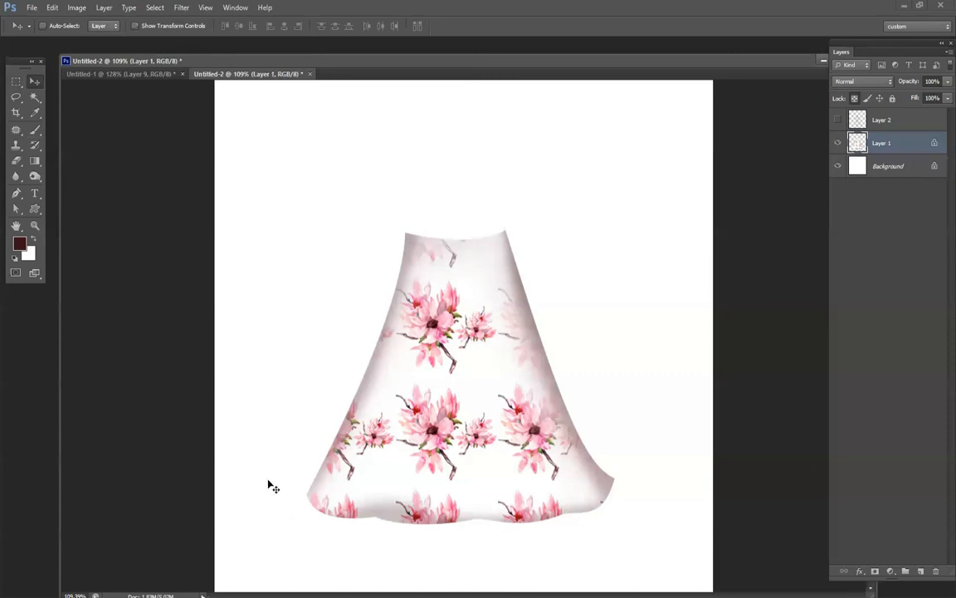
{"action": "left_click", "coordinate": [858, 142], "text": "ctrl"}
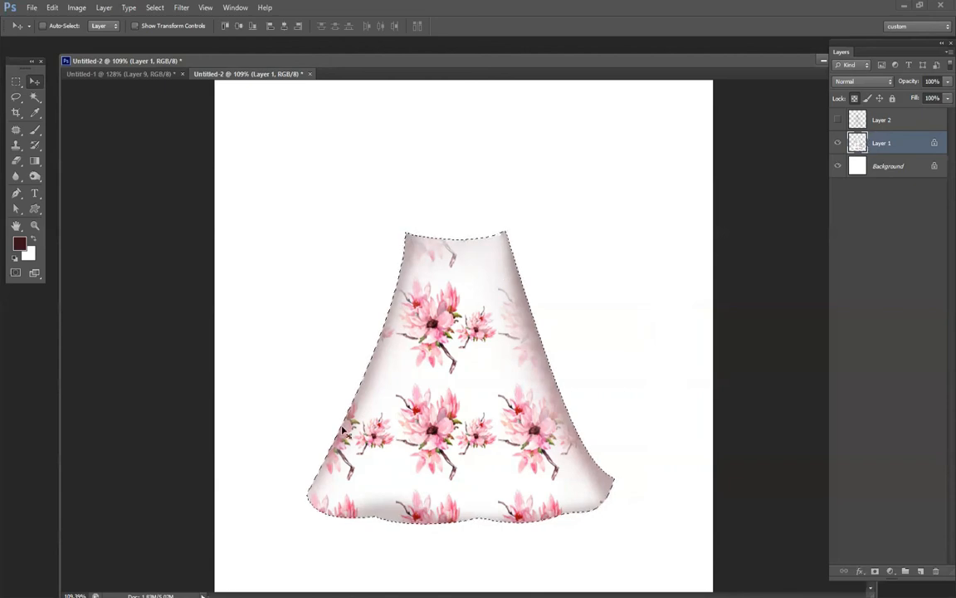
{"action": "left_click", "coordinate": [837, 120]}
{"action": "left_click", "coordinate": [863, 123]}
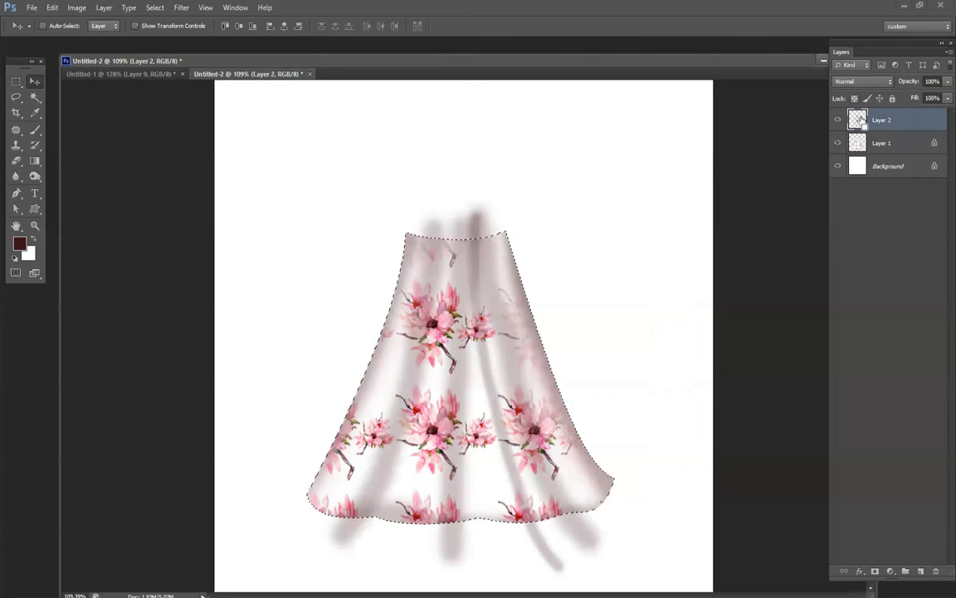
Try loading the fold shadows on Layer 2 as a selection, and dismiss the warning.
{"action": "left_click", "coordinate": [861, 121], "text": "ctrl"}
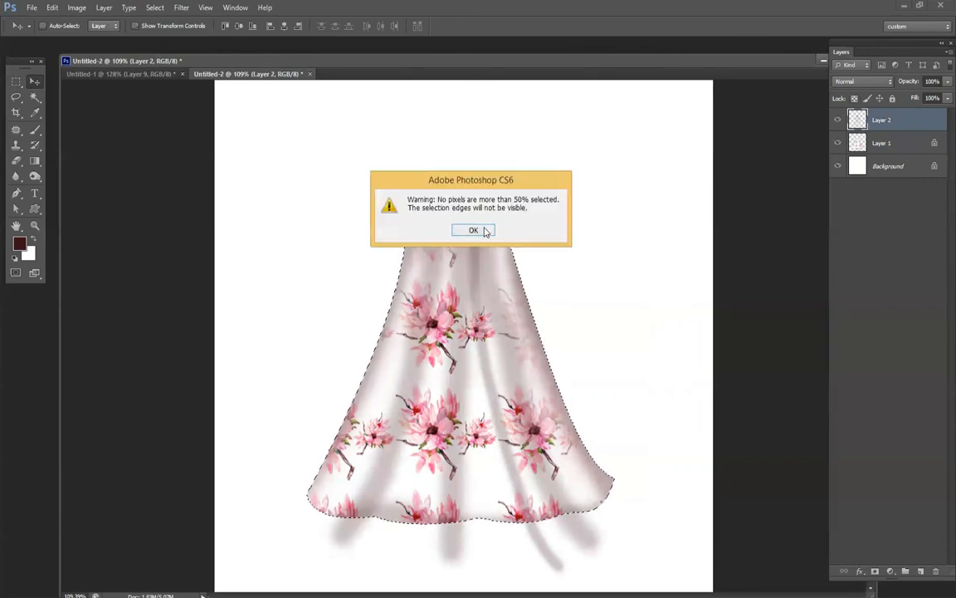
{"action": "key", "text": "Return"}
{"action": "left_click", "coordinate": [860, 123], "text": "ctrl"}
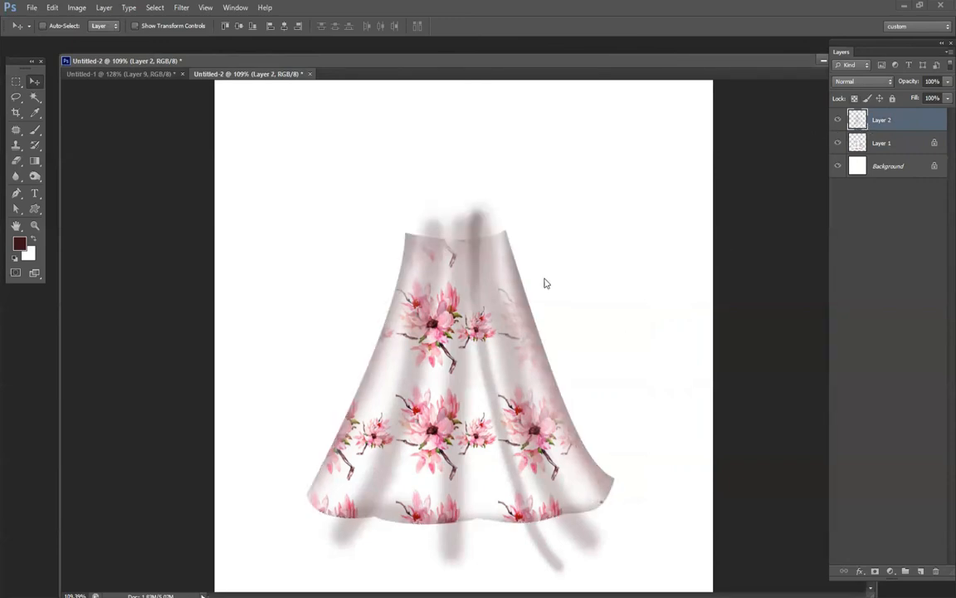
{"action": "left_click", "coordinate": [470, 230]}
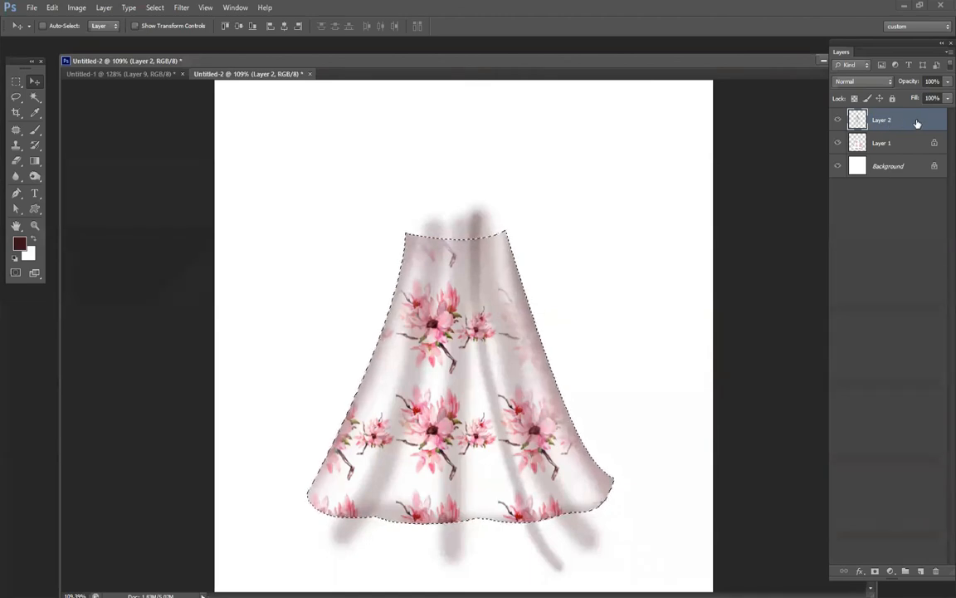
Try deleting the fold shadows inside the skirt selection on Layer 2, and undo the deletion.
{"action": "key", "text": "Delete"}
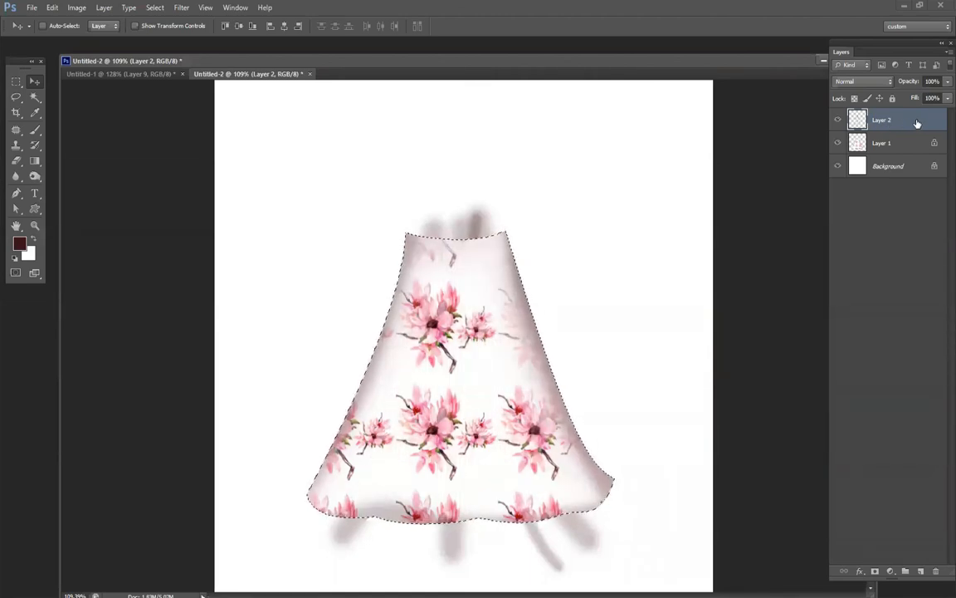
{"action": "key", "text": "ctrl+z"}
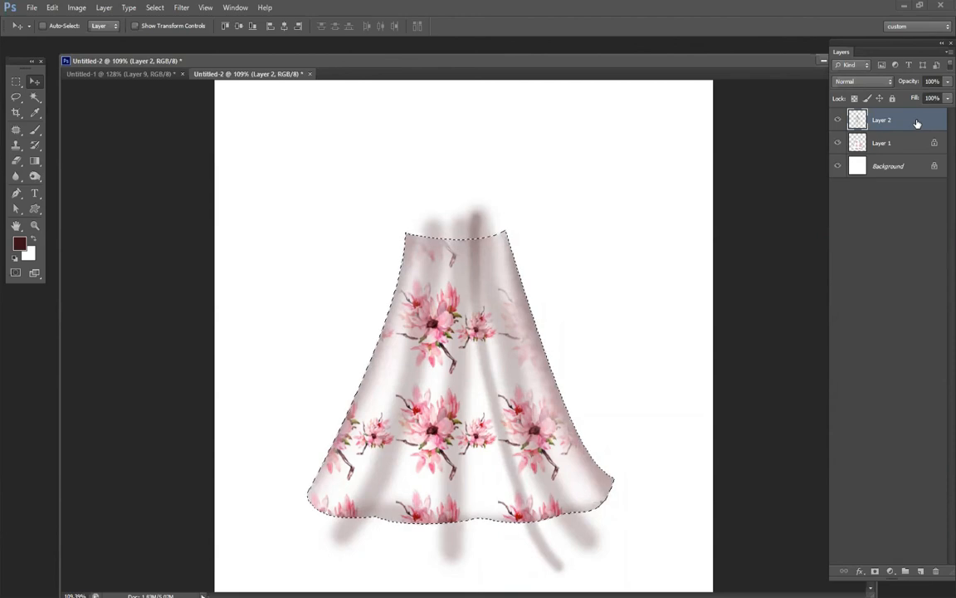
Delete the fold shadows outside the skirt outline on Layer 2 by inverting the skirt selection, and deselect.
{"action": "key", "text": "ctrl+shift+i"}
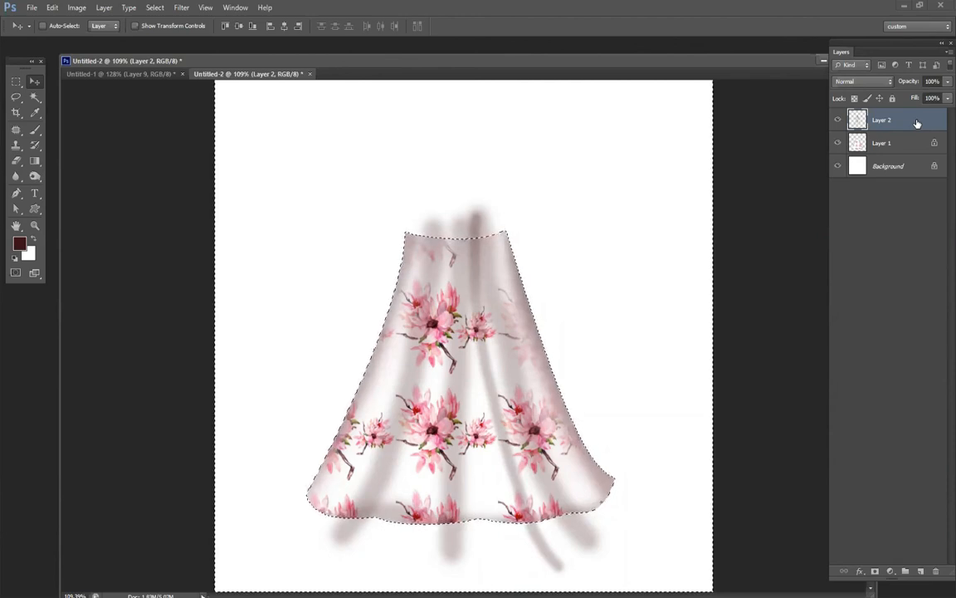
{"action": "key", "text": "Delete"}
{"action": "key", "text": "ctrl+d"}
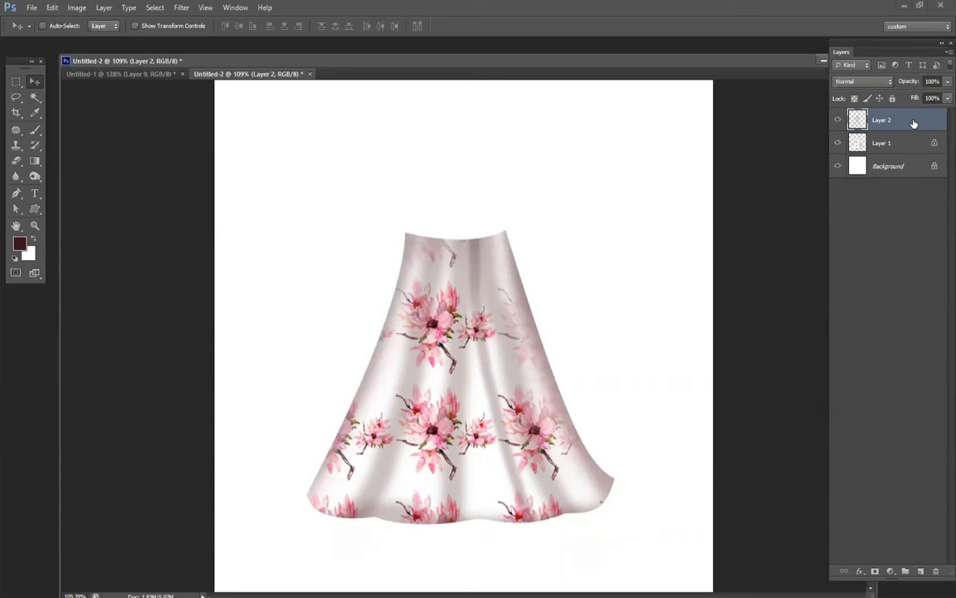
Merge the skirt and shadow layers into one layer and duplicate the merged layer.
{"action": "left_click", "coordinate": [893, 143], "text": "shift"}
{"action": "key", "text": "ctrl+e"}
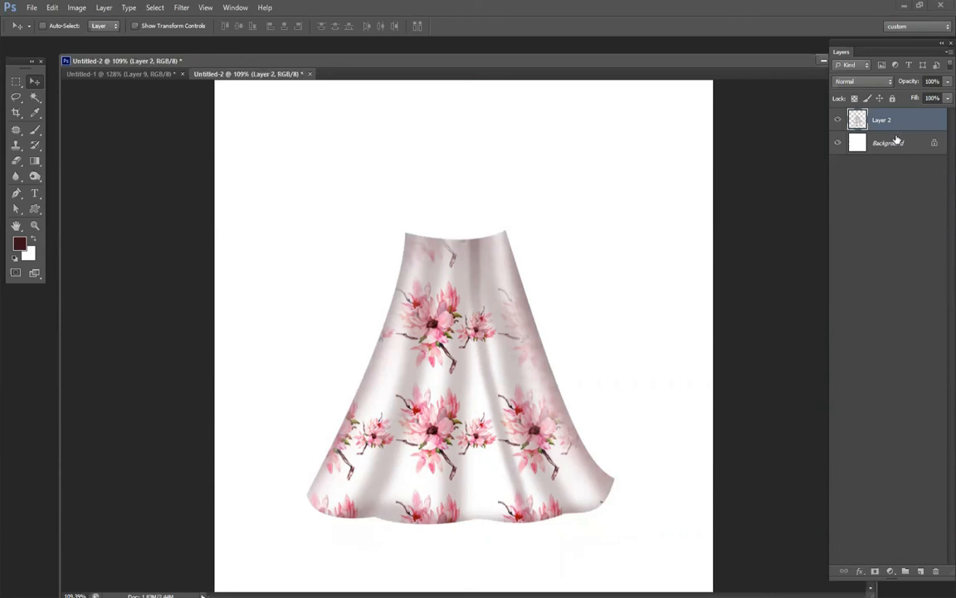
{"action": "key", "text": "ctrl+j"}
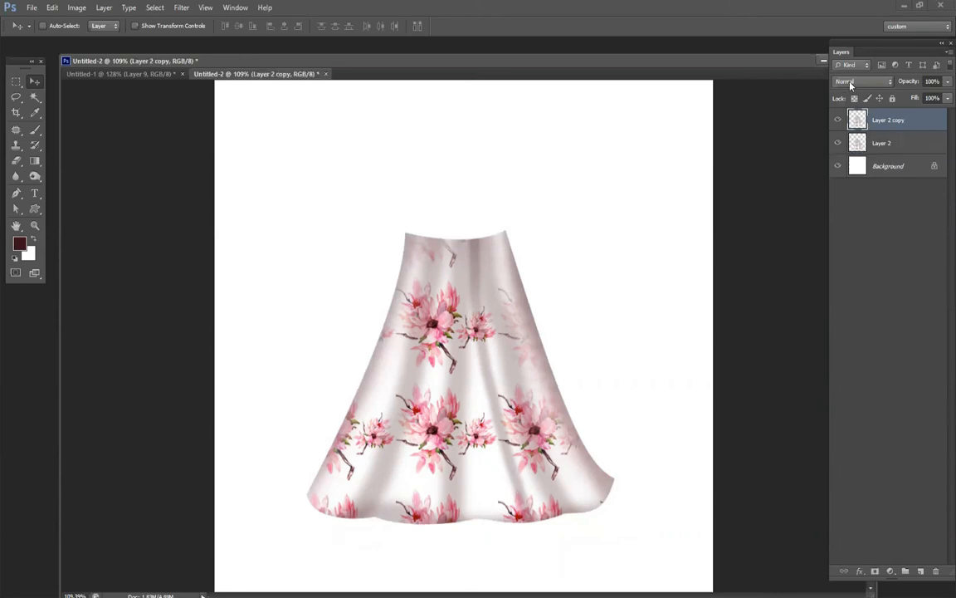
Try several blending modes on the skirt copy, including Screen, Pin Light and Color, and settle on Multiply.
{"action": "scroll", "coordinate": [853, 83], "scroll_direction": "down", "scroll_amount": 2}
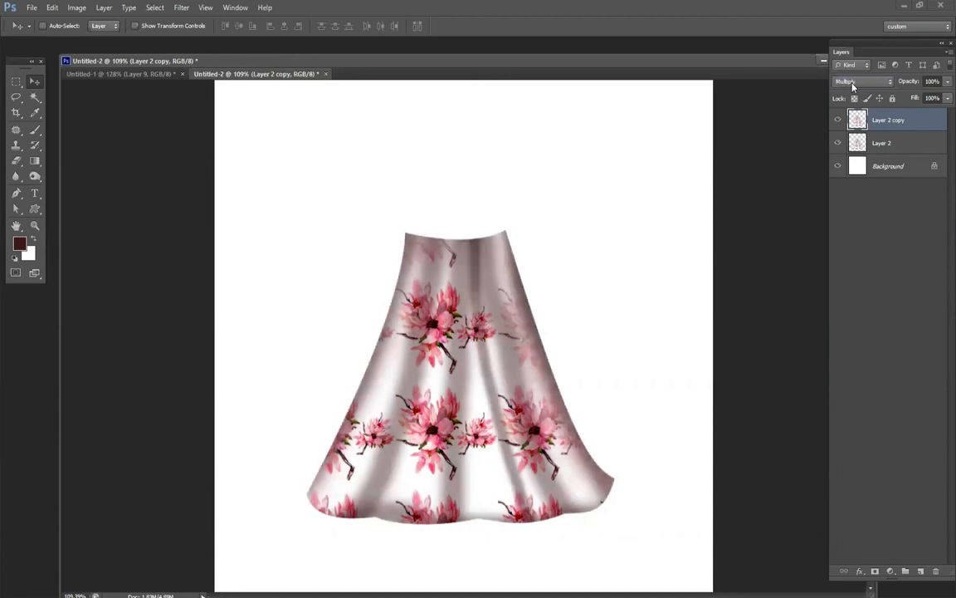
{"action": "scroll", "coordinate": [853, 84], "scroll_direction": "up", "scroll_amount": 1}
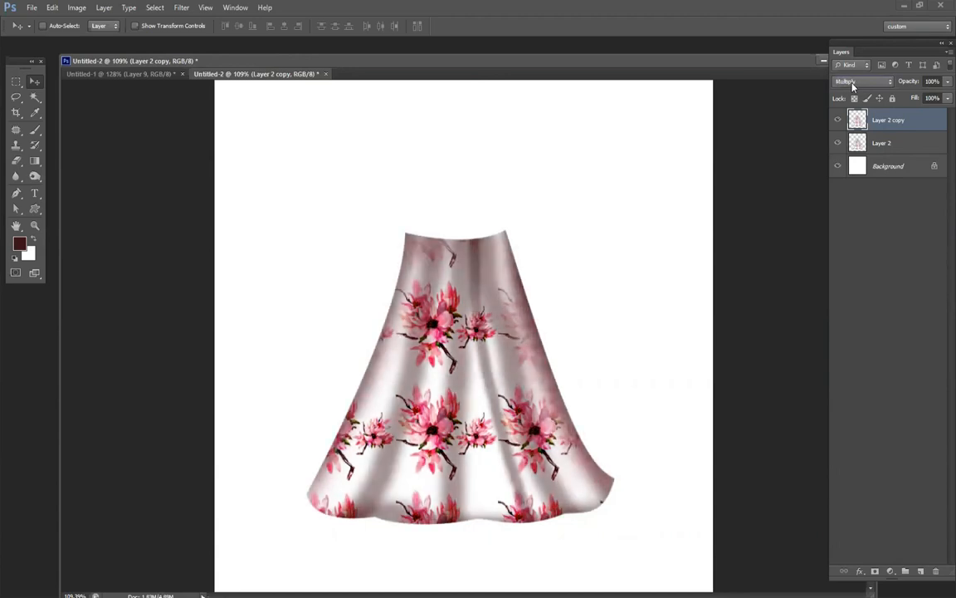
{"action": "scroll", "coordinate": [853, 85], "scroll_direction": "down", "scroll_amount": 8}
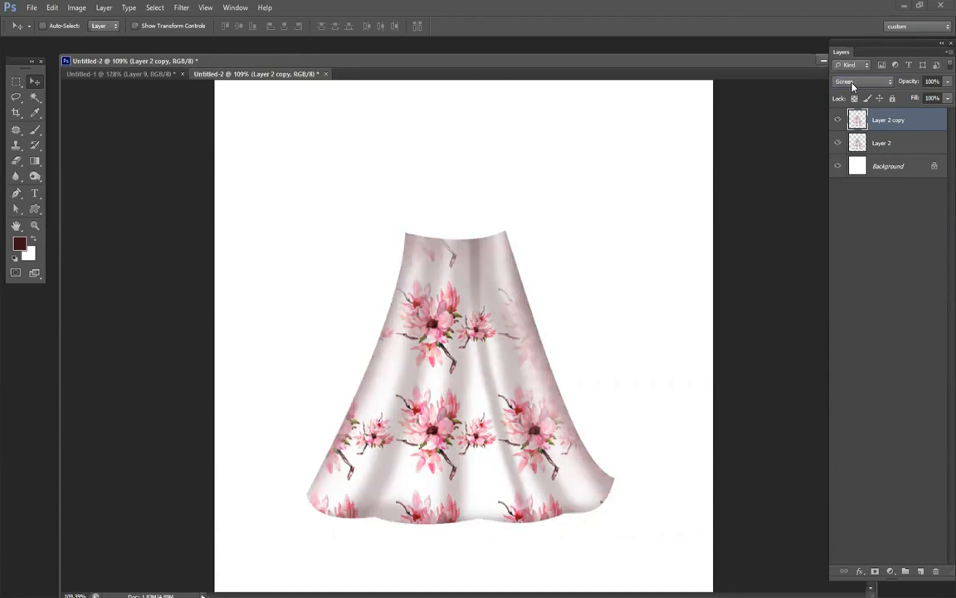
{"action": "scroll", "coordinate": [852, 85], "scroll_direction": "down", "scroll_amount": 4}
{"action": "scroll", "coordinate": [852, 86], "scroll_direction": "down", "scroll_amount": 9}
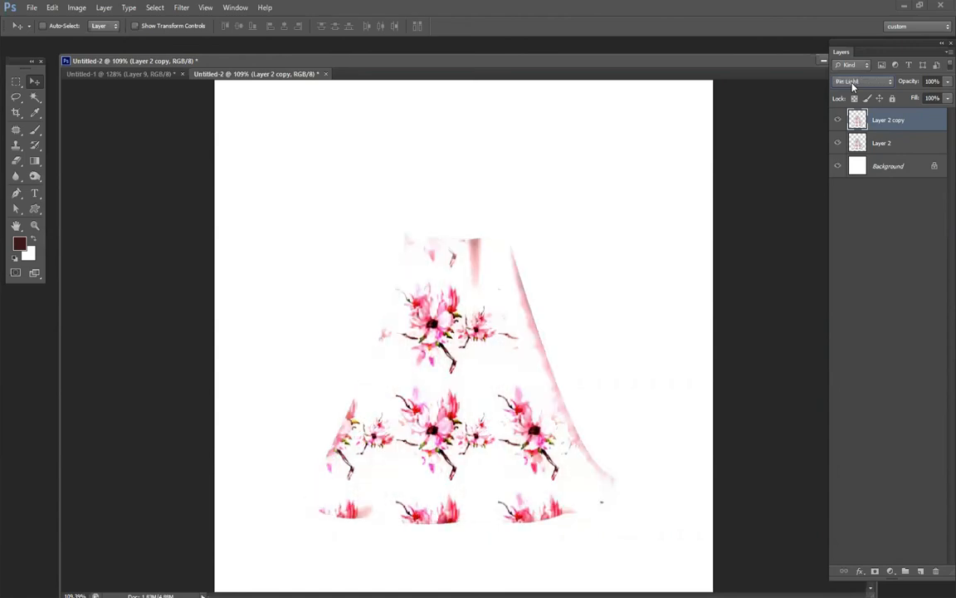
{"action": "scroll", "coordinate": [853, 85], "scroll_direction": "down", "scroll_amount": 3}
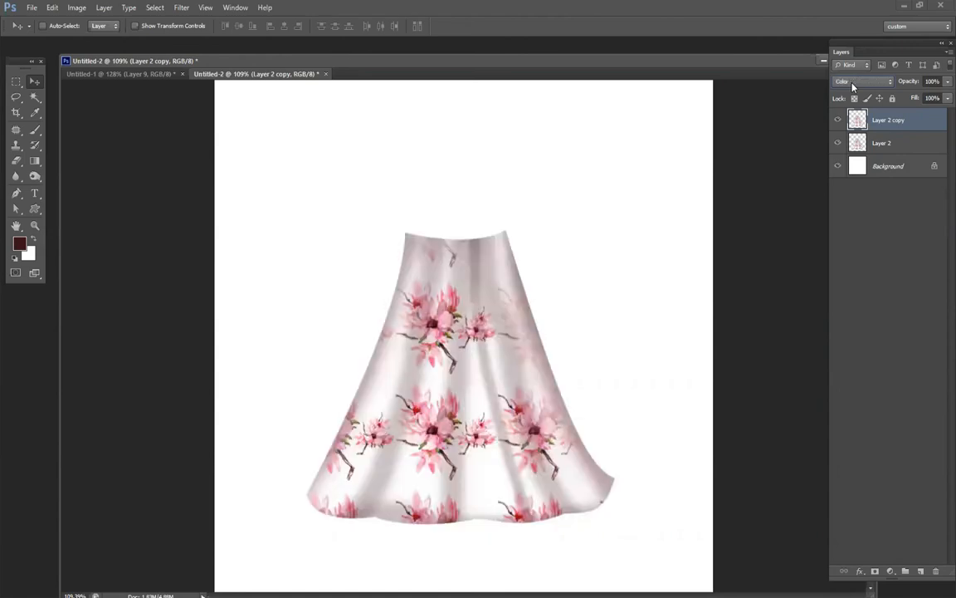
{"action": "scroll", "coordinate": [853, 86], "scroll_direction": "up", "scroll_amount": 17}
{"action": "scroll", "coordinate": [853, 85], "scroll_direction": "down", "scroll_amount": 1}
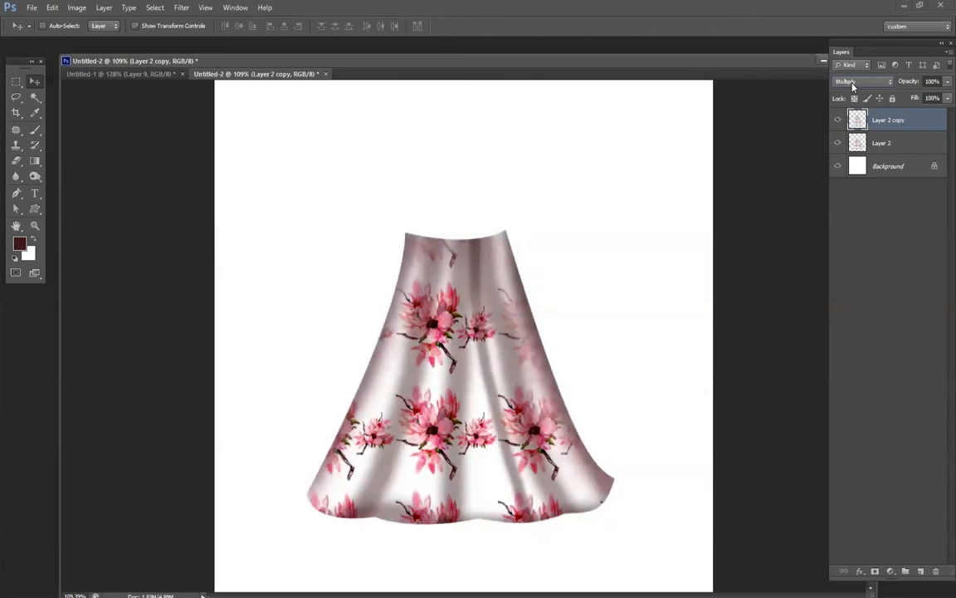
Lower the skirt copy's opacity to 31% and merge it with Layer 2.
{"action": "mouse_move", "coordinate": [907, 82]}
{"action": "left_mouse_down"}
{"action": "mouse_move", "coordinate": [858, 105]}
{"action": "mouse_move", "coordinate": [869, 104]}
{"action": "left_mouse_up"}
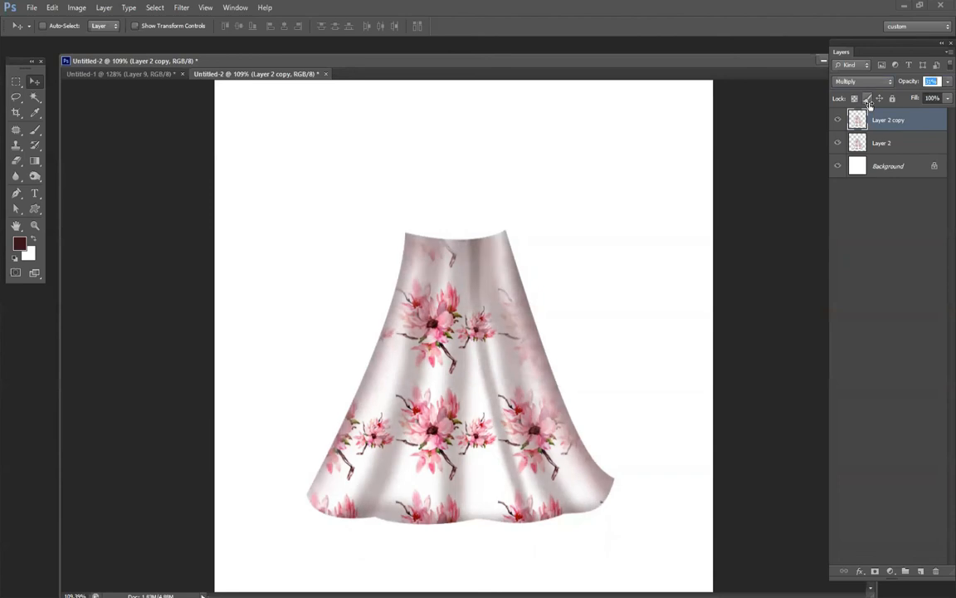
{"action": "left_click", "coordinate": [883, 142], "text": "shift"}
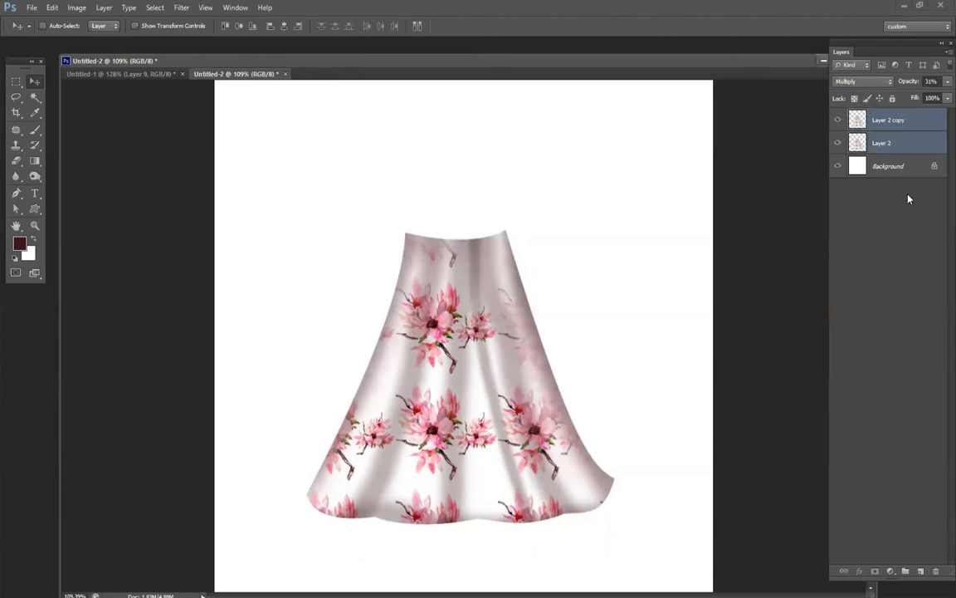
{"action": "key", "text": "ctrl+e"}
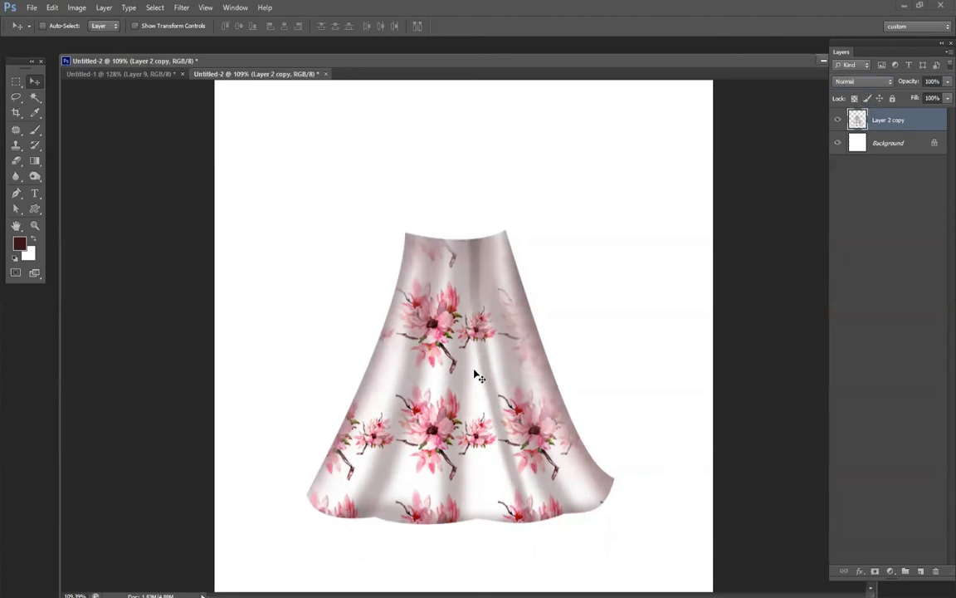
Move the shaded skirt into the lower half of the canvas, with its blending mode set to Darker Color.
{"action": "scroll", "coordinate": [502, 418], "scroll_direction": "down", "scroll_amount": 1}
{"action": "mouse_move", "coordinate": [530, 432]}
{"action": "left_mouse_down"}
{"action": "mouse_move", "coordinate": [489, 437]}
{"action": "mouse_move", "coordinate": [472, 459]}
{"action": "mouse_move", "coordinate": [489, 440]}
{"action": "left_mouse_up"}
{"action": "scroll", "coordinate": [495, 425], "scroll_direction": "down", "scroll_amount": 3}
{"action": "left_click_drag", "start_coordinate": [476, 371], "coordinate": [478, 316]}
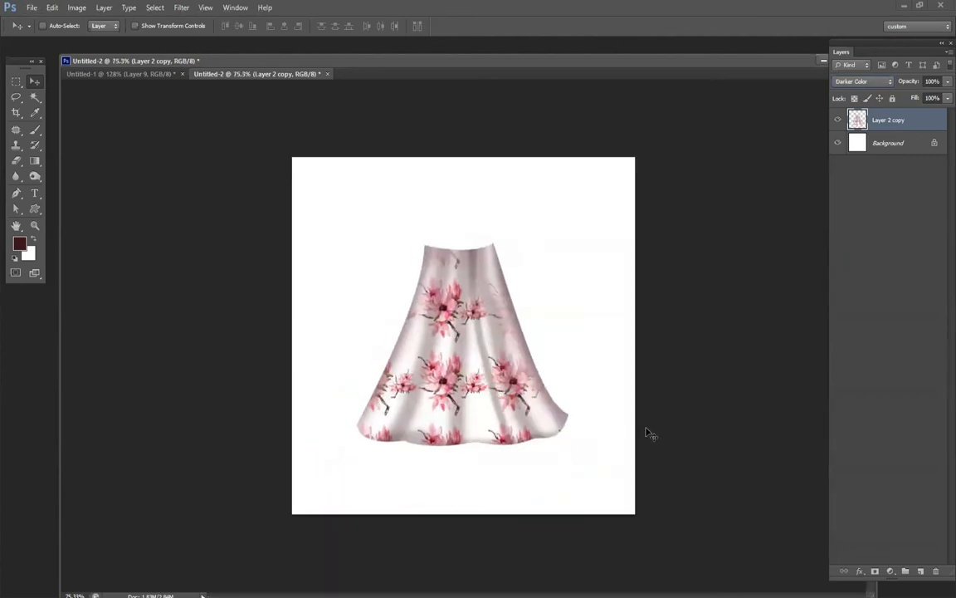
{"action": "left_click_drag", "start_coordinate": [456, 348], "coordinate": [459, 402]}
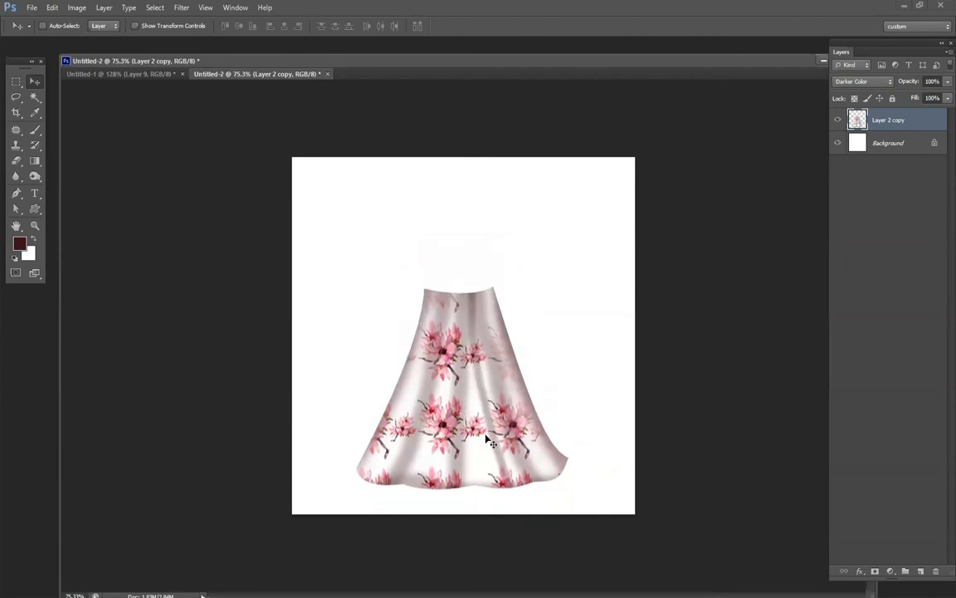
{"action": "left_click_drag", "start_coordinate": [415, 375], "coordinate": [461, 437]}
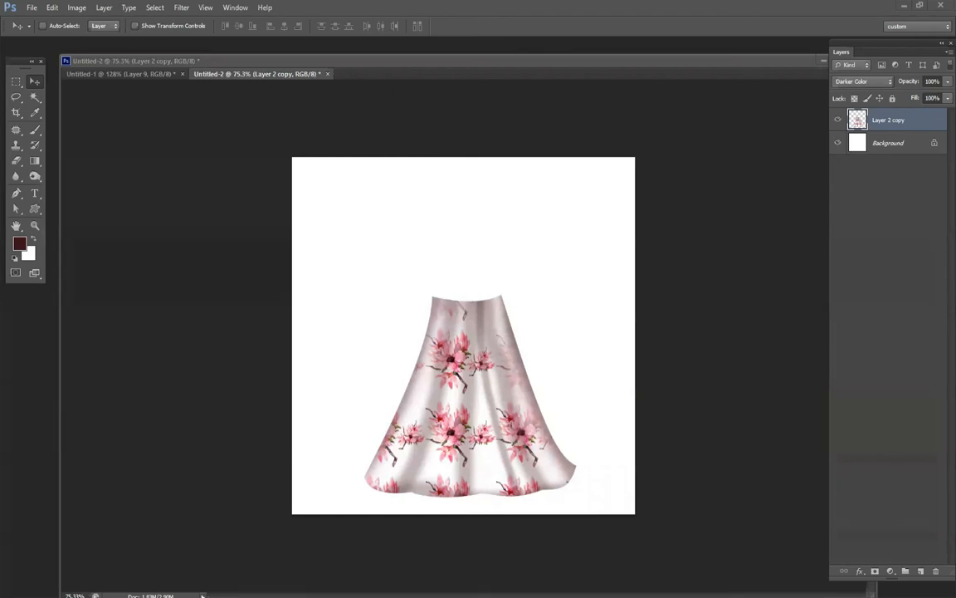
Paste the fashion figure sketch into the document and extend the canvas to reveal the whole drawing.
{"action": "key", "text": "ctrl+v"}
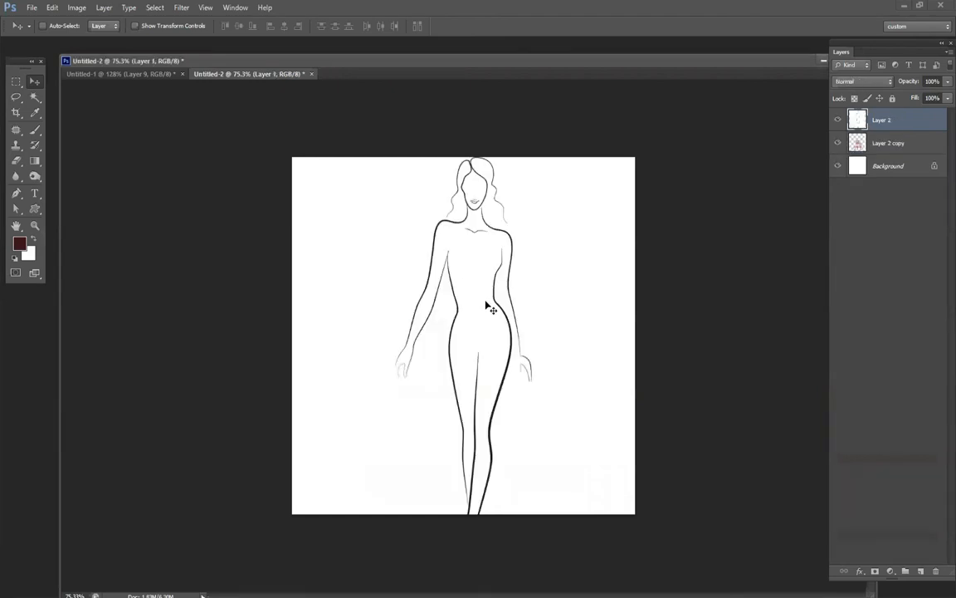
{"action": "left_click_drag", "start_coordinate": [504, 262], "coordinate": [498, 231]}
{"action": "left_click", "coordinate": [76, 8]}
{"action": "left_click", "coordinate": [91, 147]}
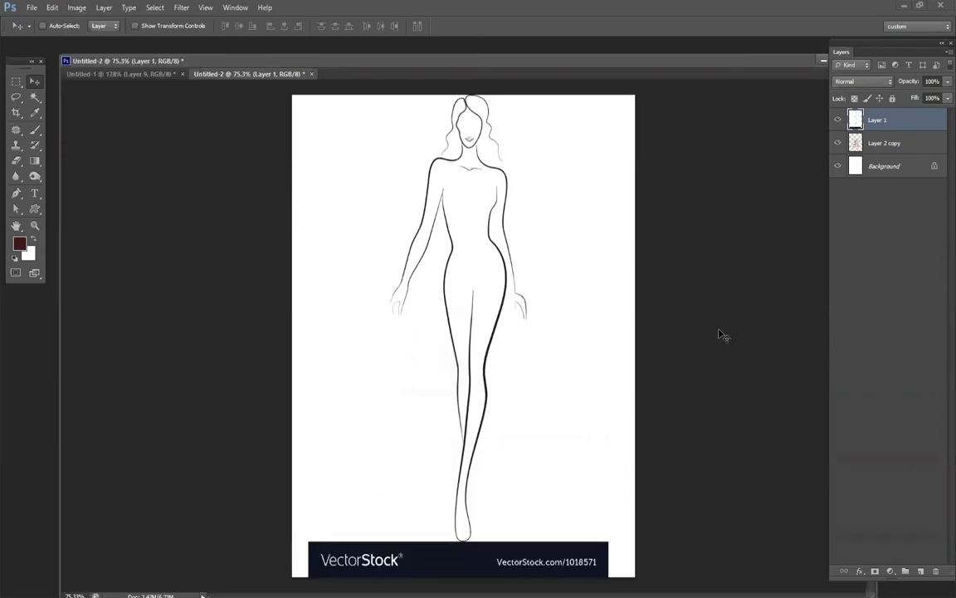
Crop the canvas closely around the figure, cutting off the VectorStock banner below the feet.
{"action": "key", "text": "c"}
{"action": "left_click_drag", "start_coordinate": [322, 102], "coordinate": [628, 546]}
{"action": "key", "text": "Return"}
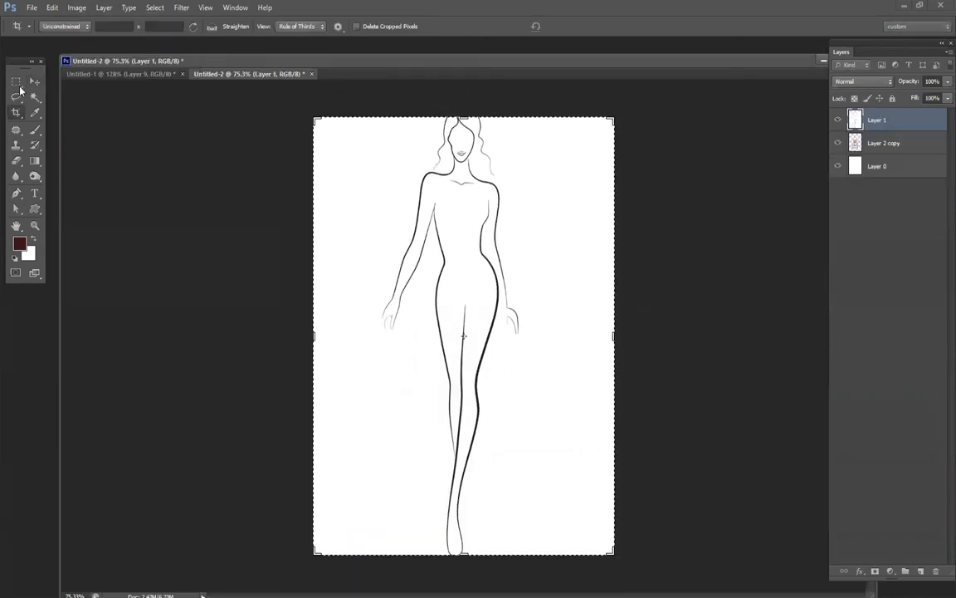
Place the skirt layer above the figure, set its blending mode to Normal, and move the skirt to the figure's waist.
{"action": "key", "text": "v"}
{"action": "left_click_drag", "start_coordinate": [881, 147], "coordinate": [883, 116]}
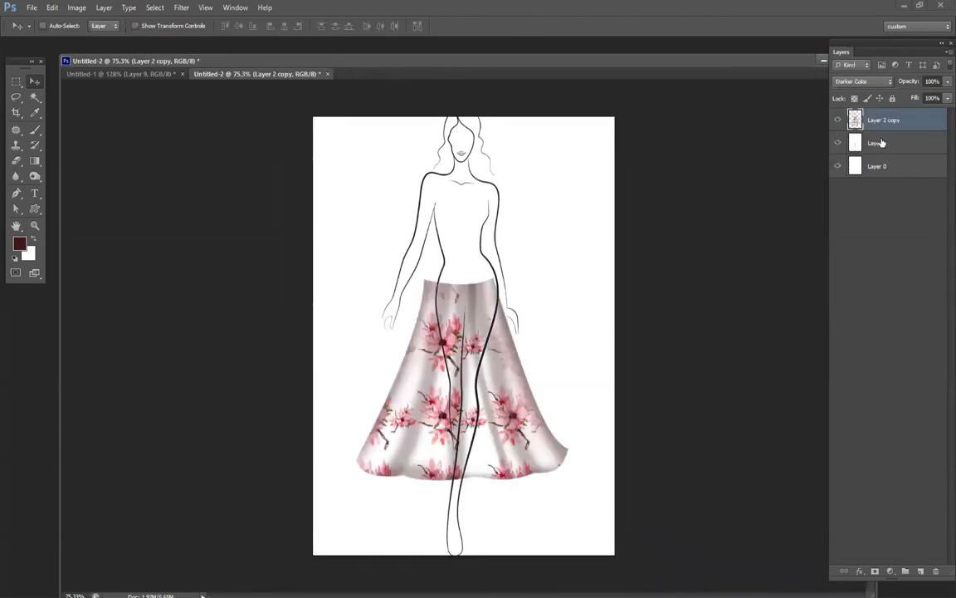
{"action": "key", "text": "shift+alt+n"}
{"action": "left_click_drag", "start_coordinate": [502, 425], "coordinate": [506, 407]}
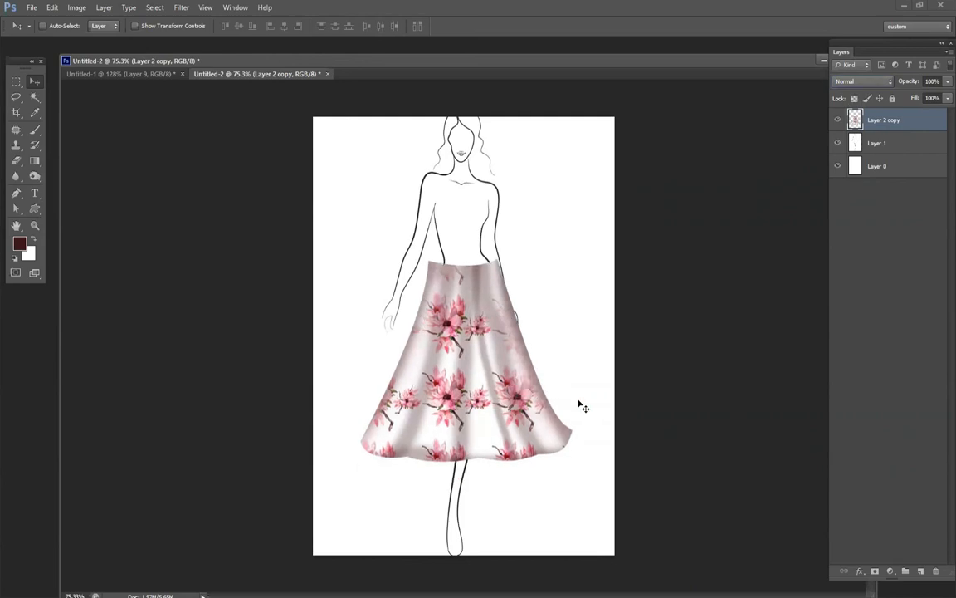
Warp the skirt's waist and sides inward to fit the figure's hips, and nudge the skirt up.
{"action": "key", "text": "ctrl+t"}
{"action": "right_click", "coordinate": [511, 323]}
{"action": "left_click", "coordinate": [544, 414]}
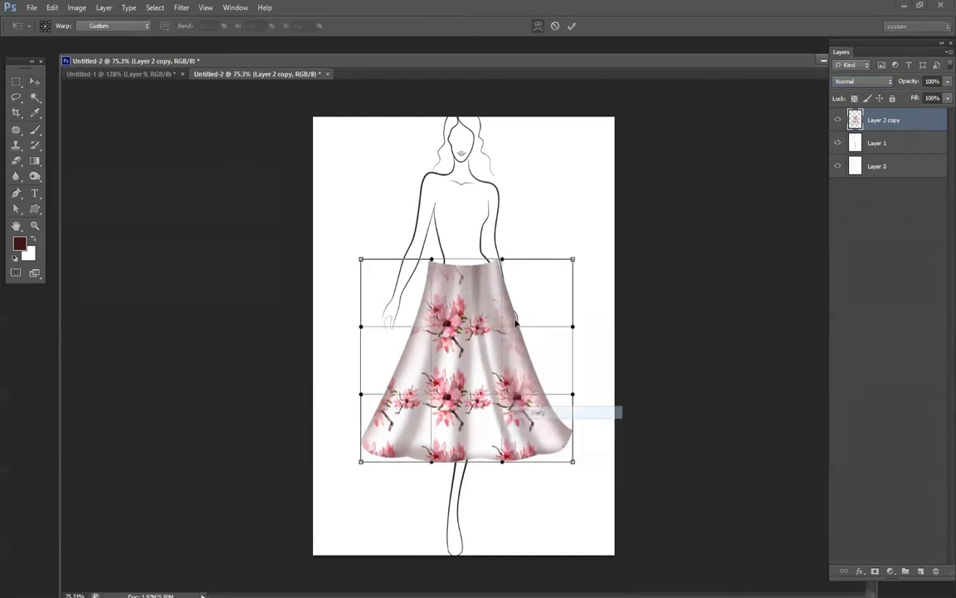
{"action": "left_click_drag", "start_coordinate": [516, 325], "coordinate": [503, 334]}
{"action": "left_click_drag", "start_coordinate": [423, 349], "coordinate": [446, 355]}
{"action": "left_click_drag", "start_coordinate": [436, 271], "coordinate": [465, 270]}
{"action": "right_click", "coordinate": [466, 279]}
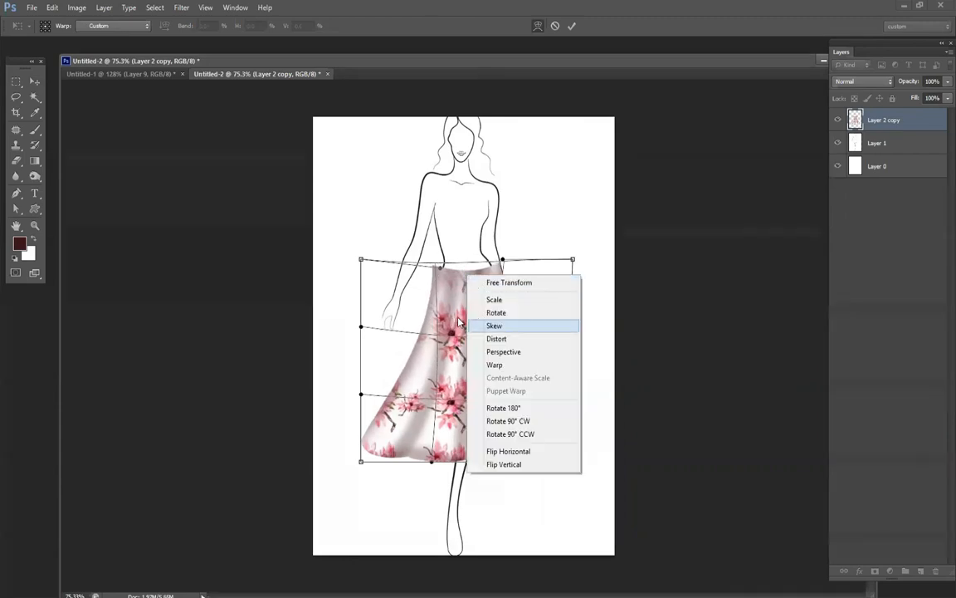
{"action": "left_click", "coordinate": [491, 364]}
{"action": "left_click_drag", "start_coordinate": [501, 261], "coordinate": [497, 259]}
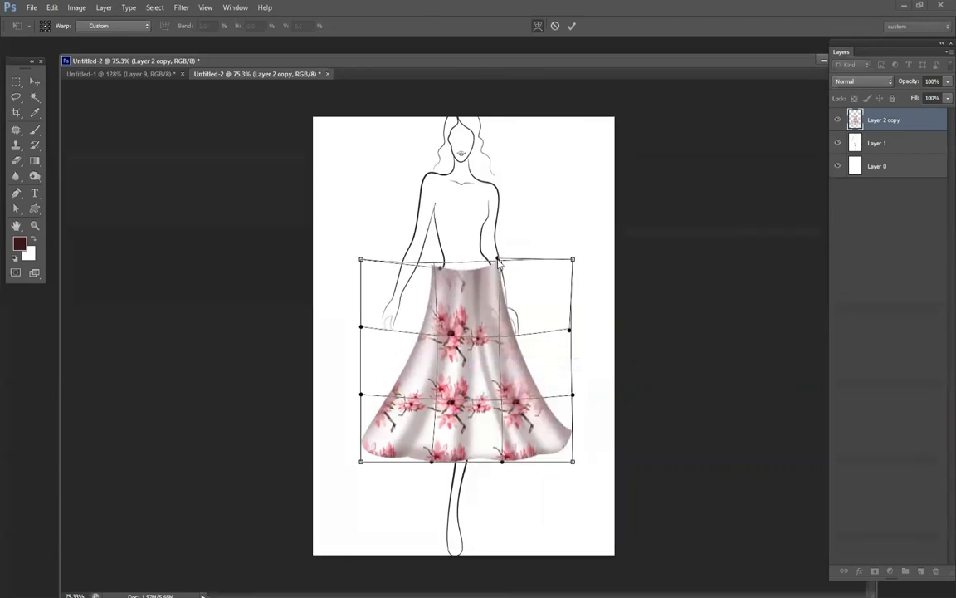
{"action": "key", "text": "Return"}
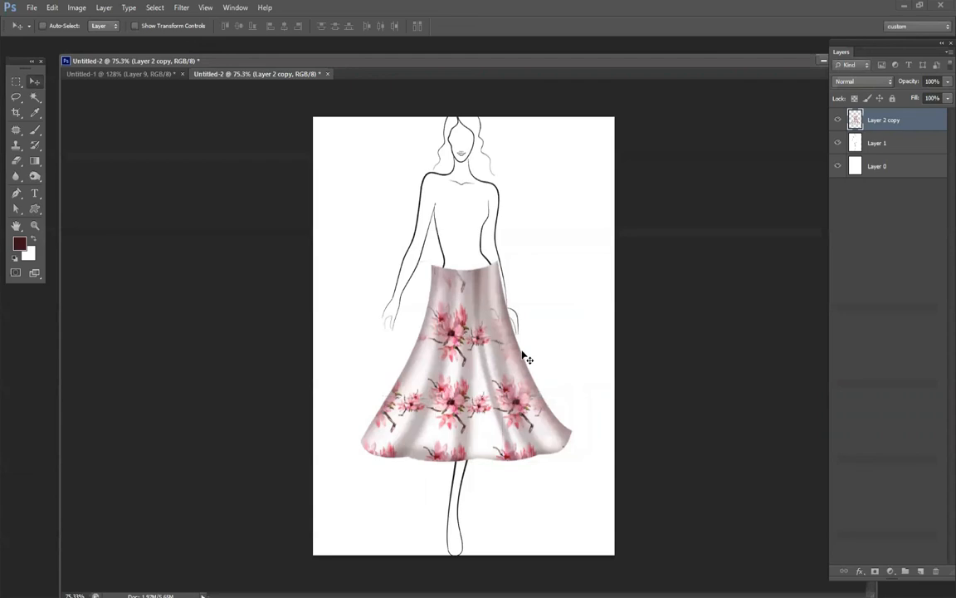
{"action": "key", "text": "shift+Up"}
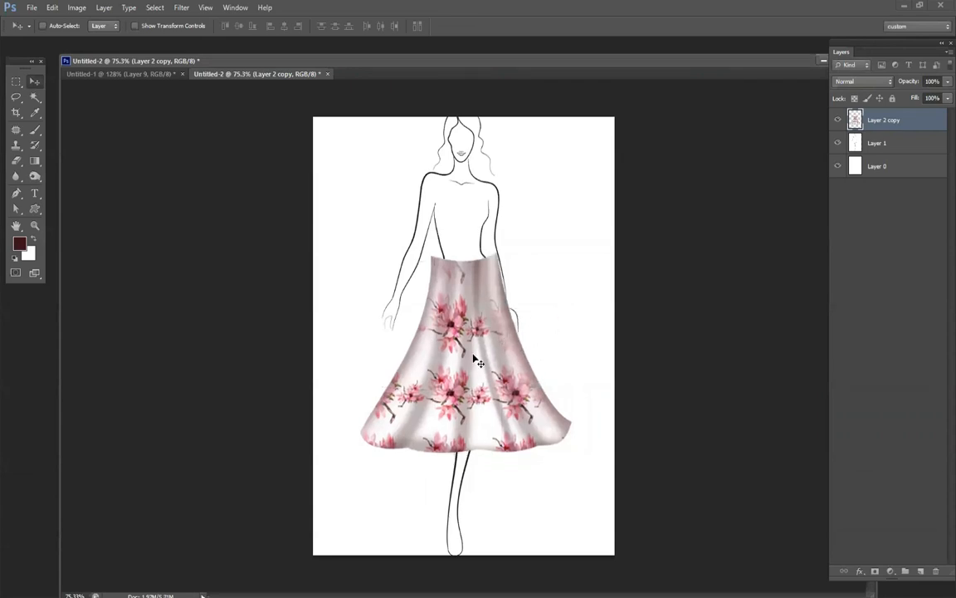
Cut away the excess skirt fabric on both sides of the waist using freehand Lasso selections.
{"action": "left_click", "coordinate": [15, 96]}
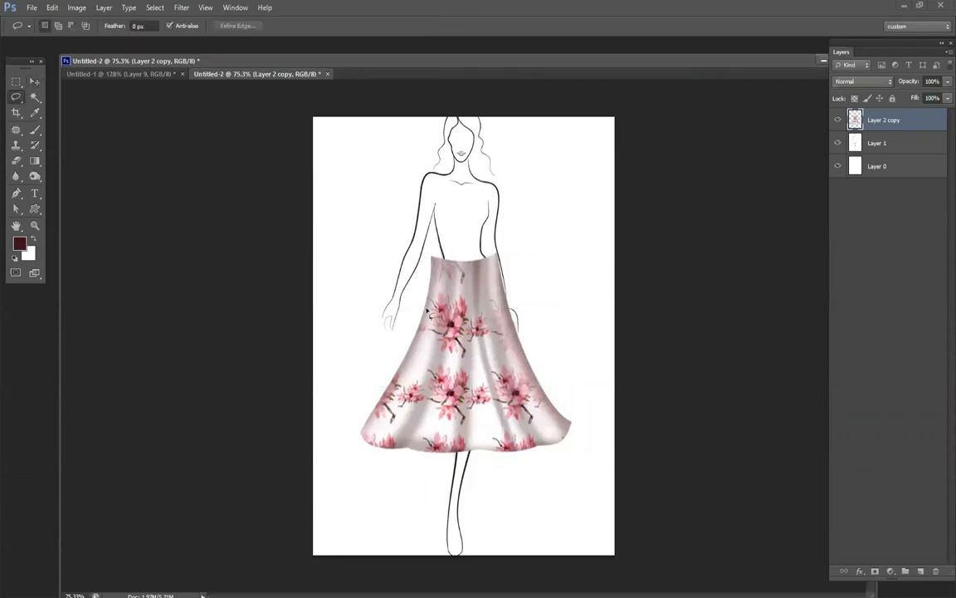
{"action": "mouse_move", "coordinate": [368, 383]}
{"action": "left_mouse_down"}
{"action": "mouse_move", "coordinate": [325, 410]}
{"action": "mouse_move", "coordinate": [304, 153]}
{"action": "left_mouse_up"}
{"action": "key", "text": "Delete"}
{"action": "key", "text": "ctrl+d"}
{"action": "left_click_drag", "start_coordinate": [595, 316], "coordinate": [599, 289]}
{"action": "key", "text": "Delete"}
{"action": "key", "text": "ctrl+d"}
{"action": "scroll", "coordinate": [557, 310], "scroll_direction": "down", "scroll_amount": 8}
{"action": "scroll", "coordinate": [442, 286], "scroll_direction": "up", "scroll_amount": 7}
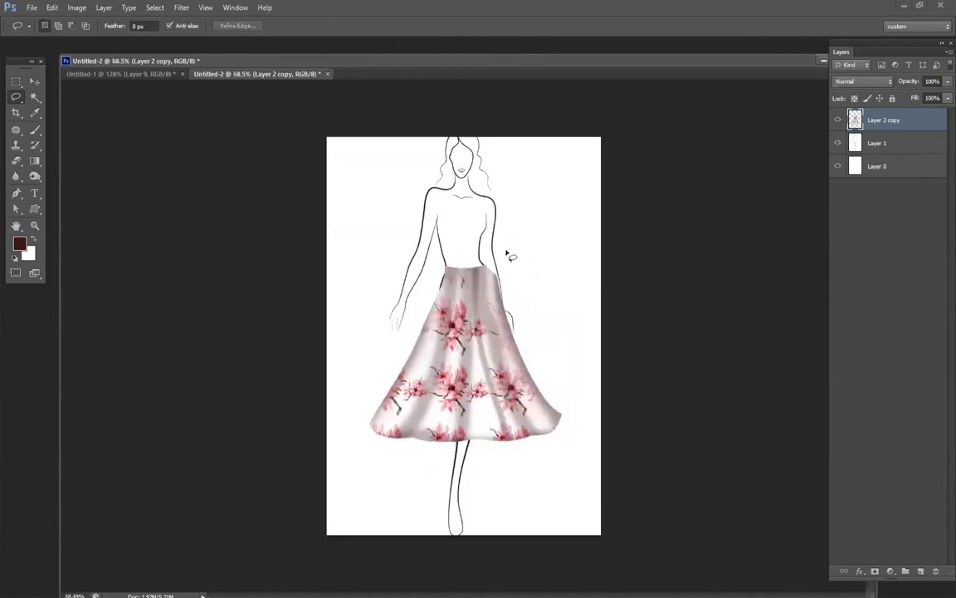
Move the skirt slightly up to the waistline and stretch its height downward to 110.71%.
{"action": "key", "text": "v"}
{"action": "mouse_move", "coordinate": [488, 350]}
{"action": "left_mouse_down"}
{"action": "mouse_move", "coordinate": [480, 356]}
{"action": "mouse_move", "coordinate": [480, 346]}
{"action": "left_mouse_up"}
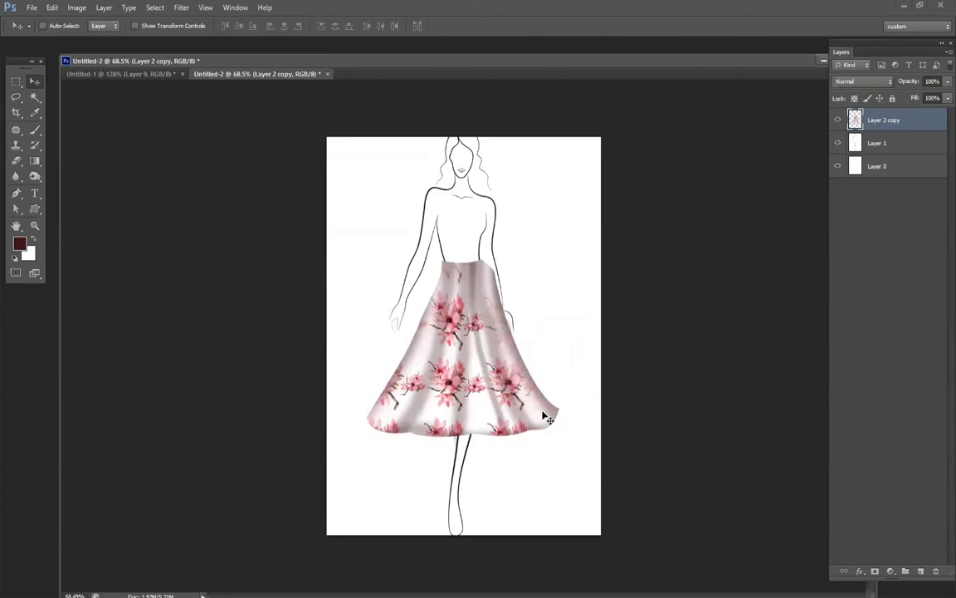
{"action": "key", "text": "ctrl+t"}
{"action": "left_click_drag", "start_coordinate": [463, 435], "coordinate": [463, 454]}
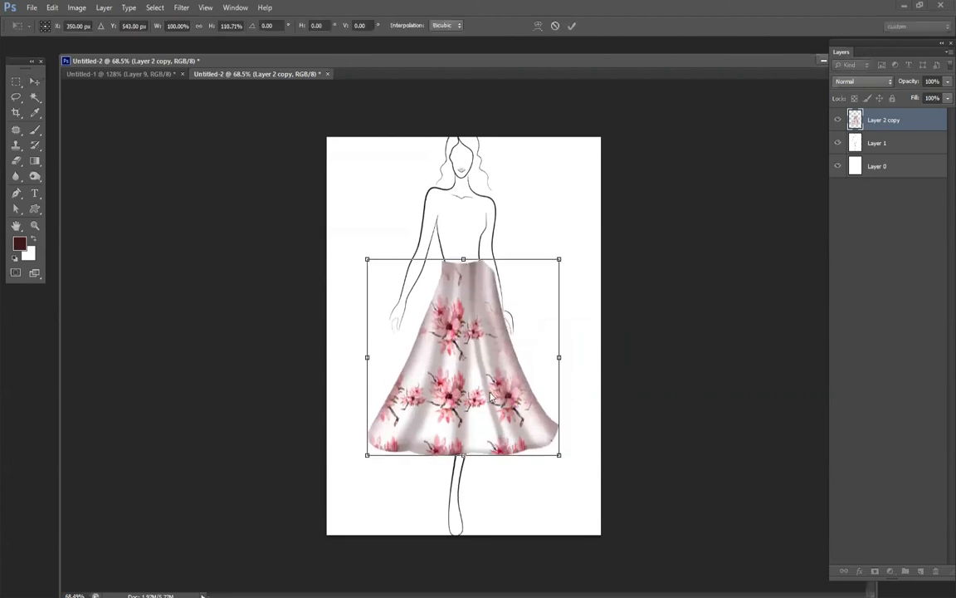
Warp the skirt's hem by pulling both lower corners inward and down and reshaping its middle.
{"action": "right_click", "coordinate": [490, 391]}
{"action": "left_click", "coordinate": [515, 483]}
{"action": "left_click_drag", "start_coordinate": [367, 455], "coordinate": [406, 486]}
{"action": "left_click_drag", "start_coordinate": [561, 463], "coordinate": [516, 492]}
{"action": "mouse_move", "coordinate": [458, 470]}
{"action": "left_mouse_down"}
{"action": "mouse_move", "coordinate": [458, 488]}
{"action": "mouse_move", "coordinate": [471, 463]}
{"action": "left_mouse_up"}
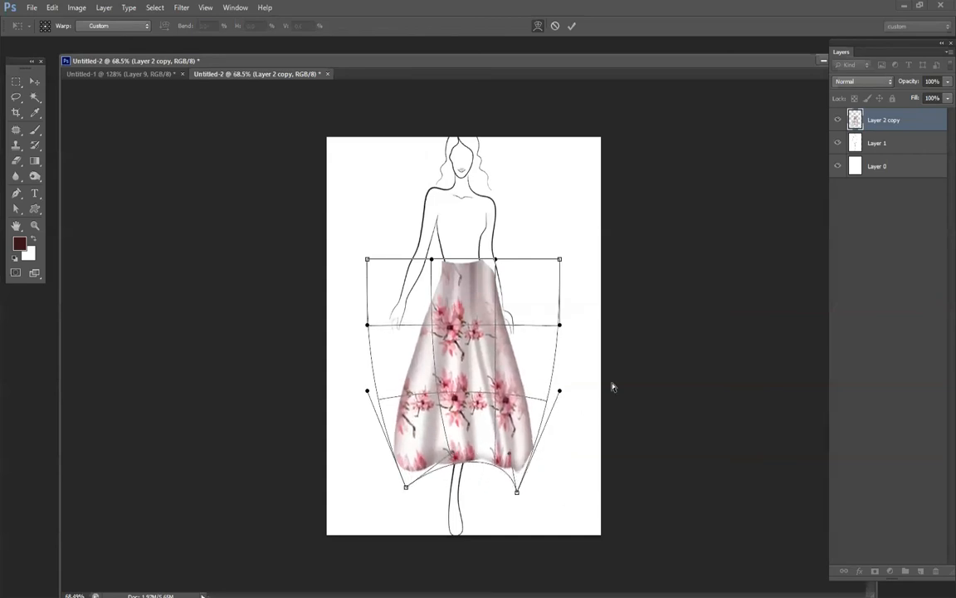
{"action": "key", "text": "Return"}
Choose the Pattern Stamp tool and add a new layer above the skirt.
{"action": "scroll", "coordinate": [531, 295], "scroll_direction": "down", "scroll_amount": 3}
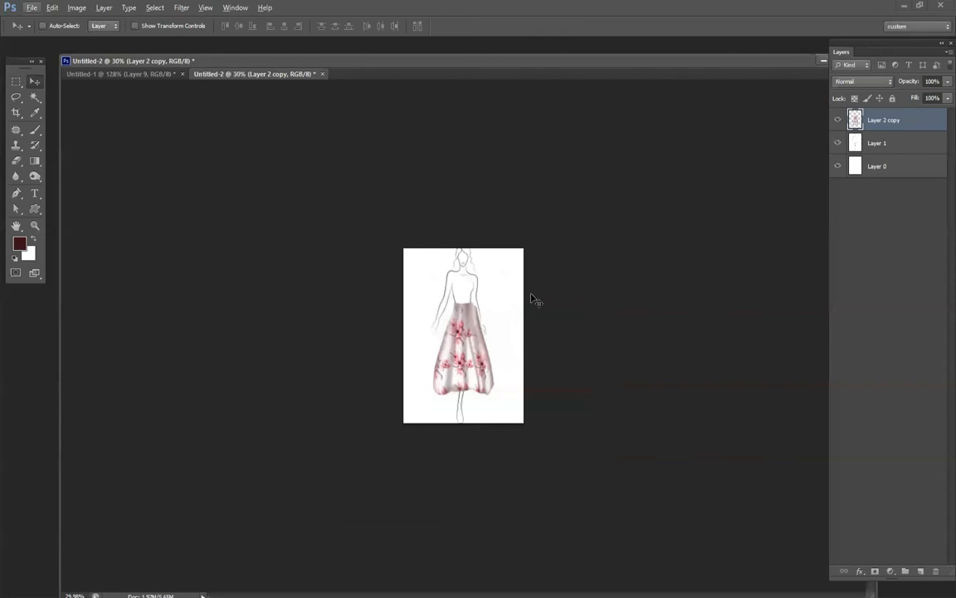
{"action": "scroll", "coordinate": [496, 278], "scroll_direction": "up", "scroll_amount": 3}
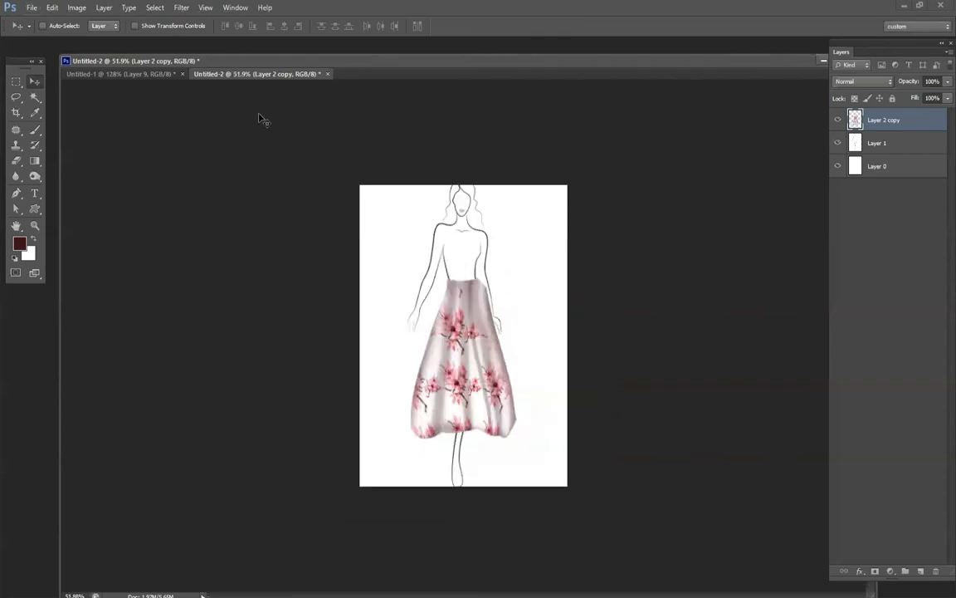
{"action": "left_click", "coordinate": [14, 148]}
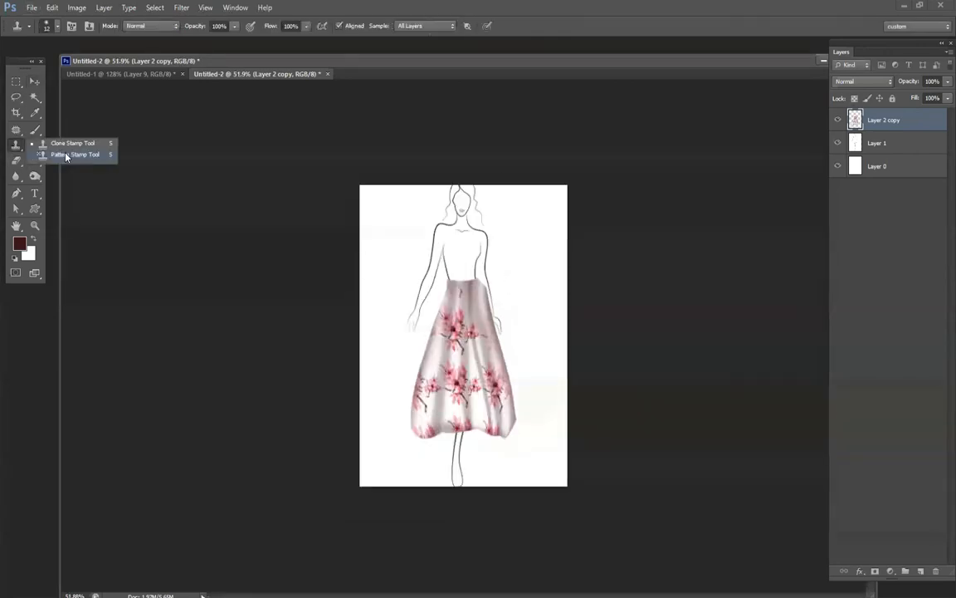
{"action": "left_click", "coordinate": [39, 154]}
{"action": "left_click", "coordinate": [923, 572]}
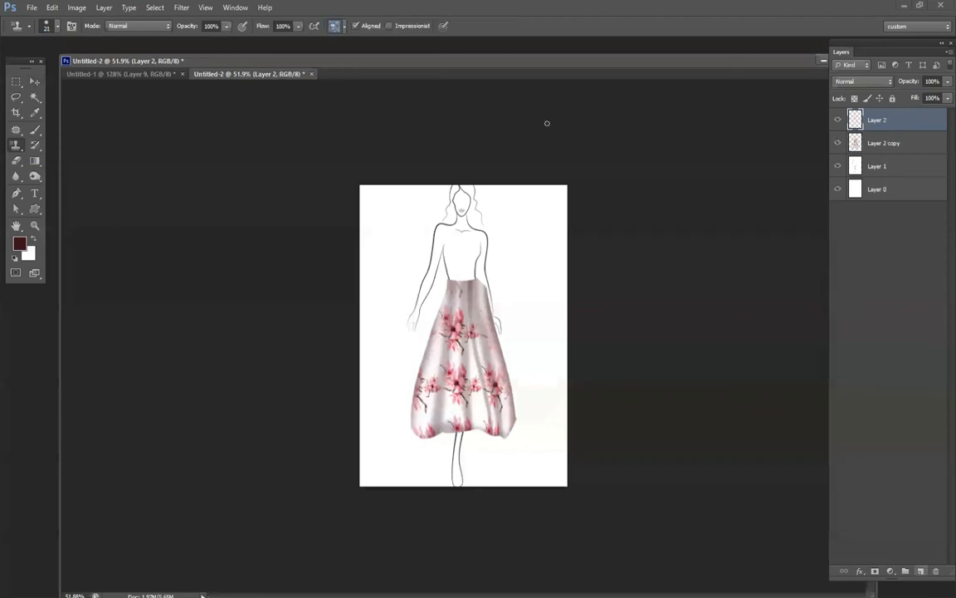
Switch to the before-and-after portrait document and add a new layer above the topmost layer.
{"action": "left_click", "coordinate": [137, 74]}
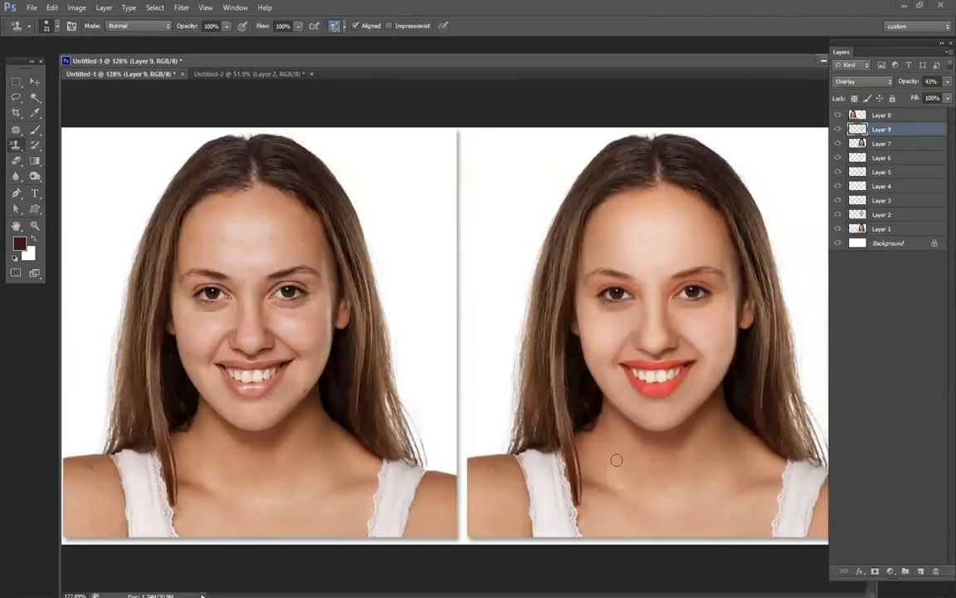
{"action": "scroll", "coordinate": [623, 434], "scroll_direction": "up", "scroll_amount": 3}
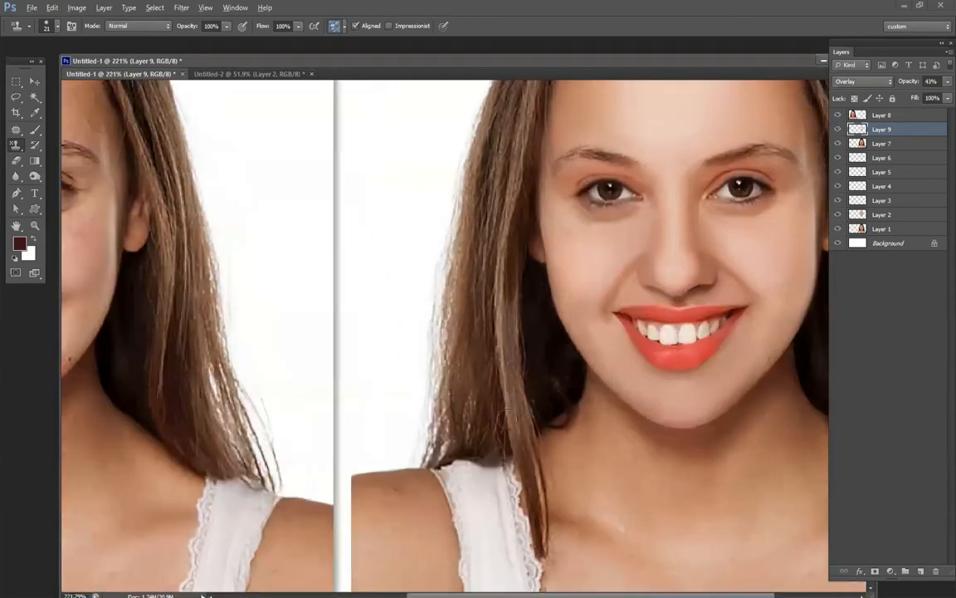
{"action": "scroll", "coordinate": [513, 429], "scroll_direction": "down", "scroll_amount": 3}
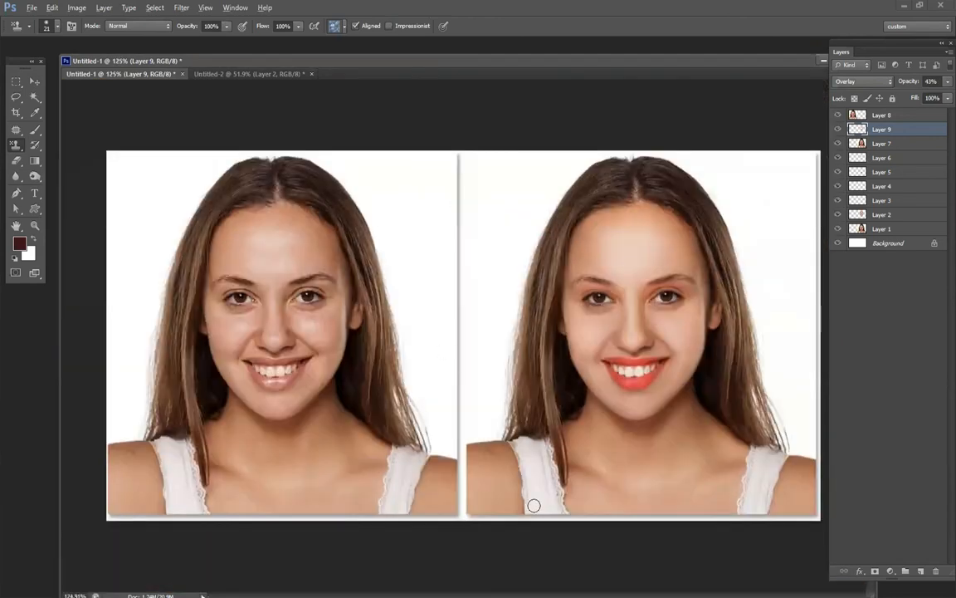
{"action": "scroll", "coordinate": [539, 523], "scroll_direction": "up", "scroll_amount": 1}
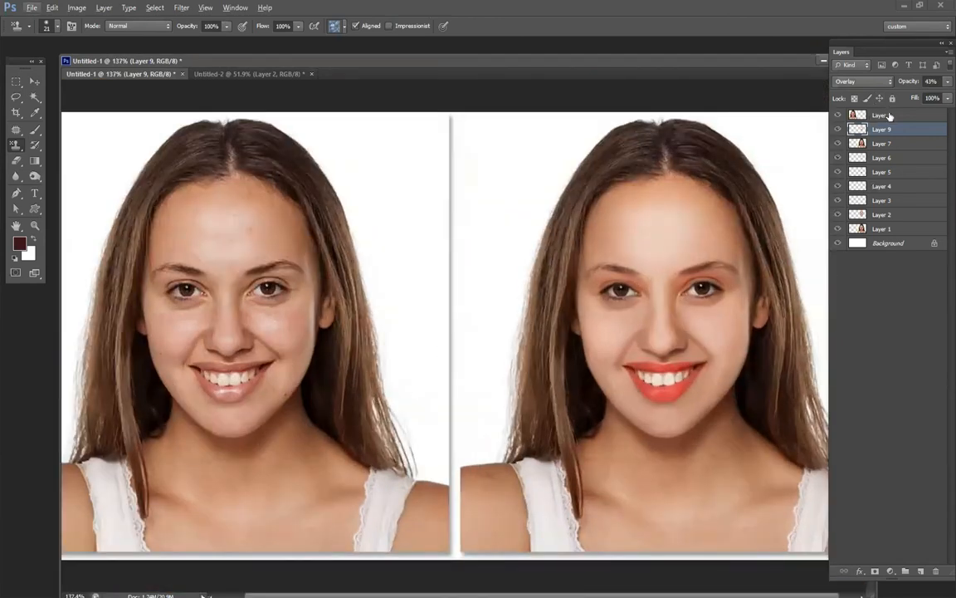
{"action": "left_click", "coordinate": [878, 115]}
{"action": "left_click", "coordinate": [922, 570]}
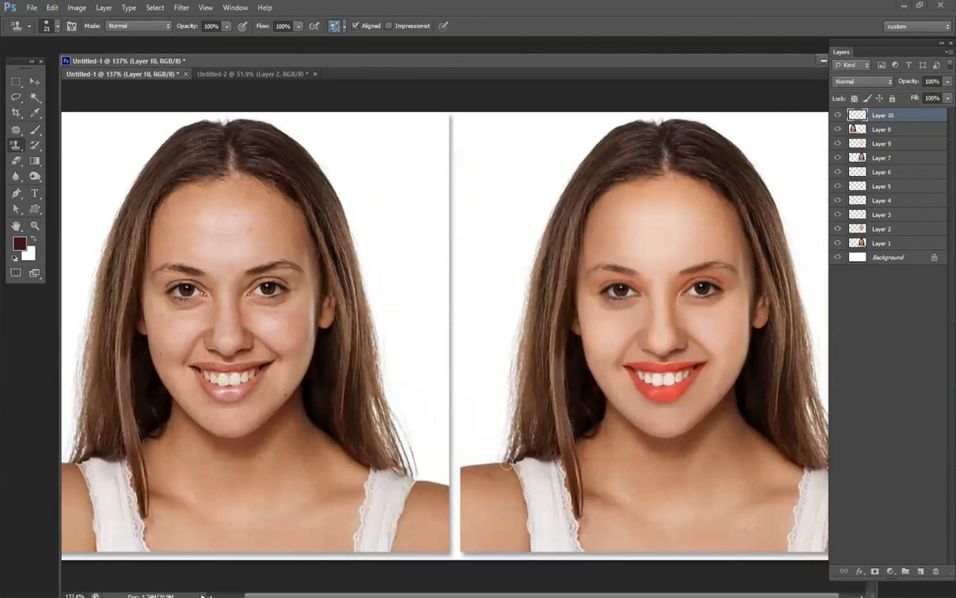
Select both white tank top straps on the retouched portrait with the Quick Selection tool.
{"action": "left_click", "coordinate": [34, 98]}
{"action": "left_click", "coordinate": [34, 98]}
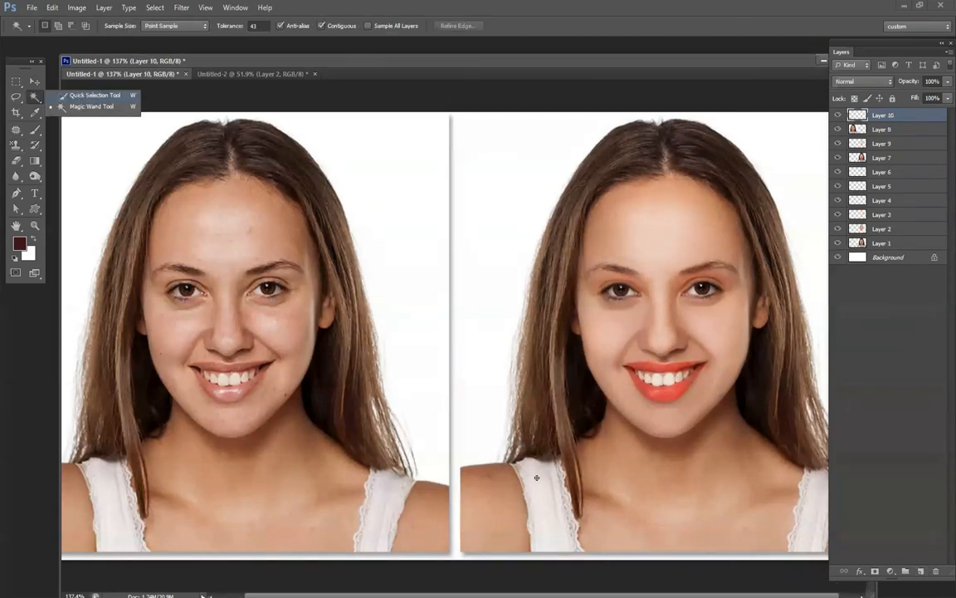
{"action": "left_click", "coordinate": [94, 96]}
{"action": "left_click_drag", "start_coordinate": [548, 491], "coordinate": [556, 574]}
{"action": "left_click_drag", "start_coordinate": [818, 486], "coordinate": [815, 580]}
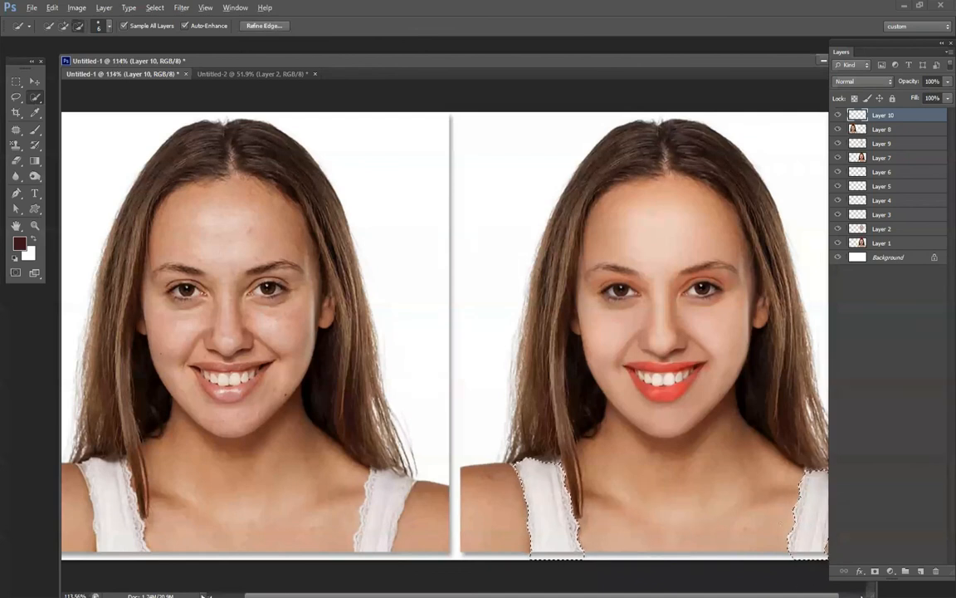
{"action": "scroll", "coordinate": [732, 497], "scroll_direction": "down", "scroll_amount": 4}
{"action": "scroll", "coordinate": [738, 532], "scroll_direction": "up", "scroll_amount": 4}
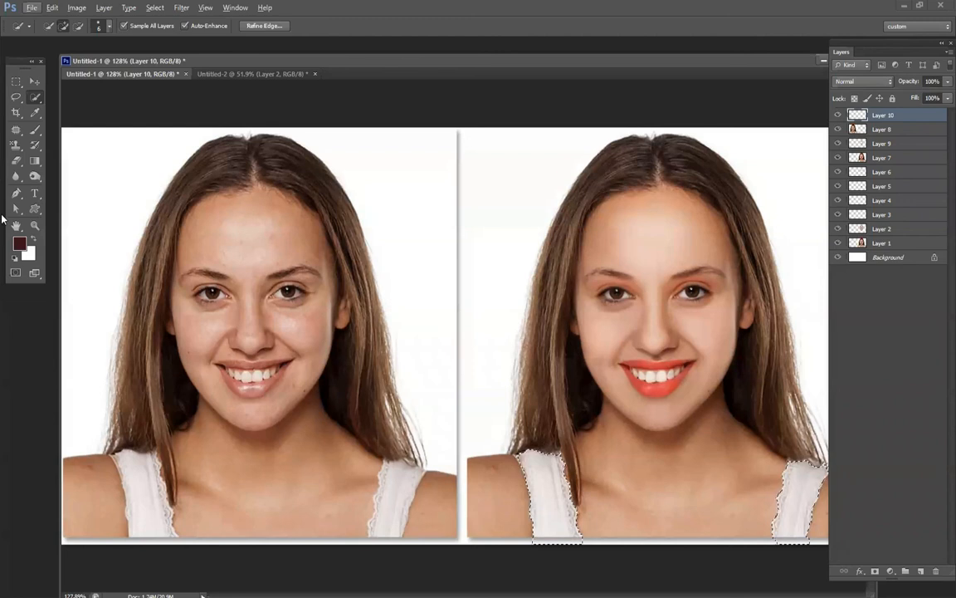
Paint the pink magnolia pattern over the selected straps using the Pattern Stamp tool with a 68 px brush, and clear the selection.
{"action": "left_click_drag", "start_coordinate": [21, 146], "coordinate": [63, 158]}
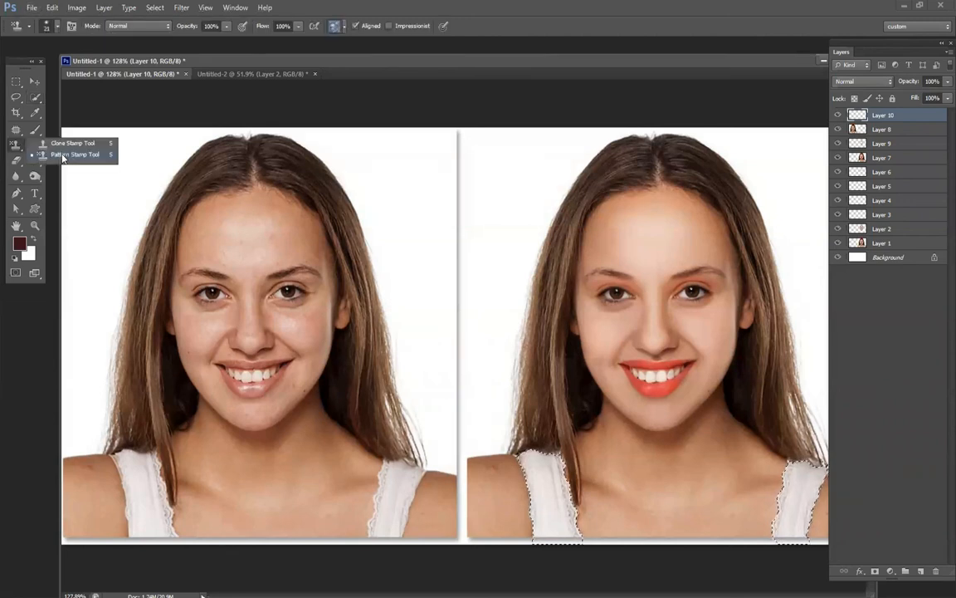
{"action": "left_click", "coordinate": [62, 155]}
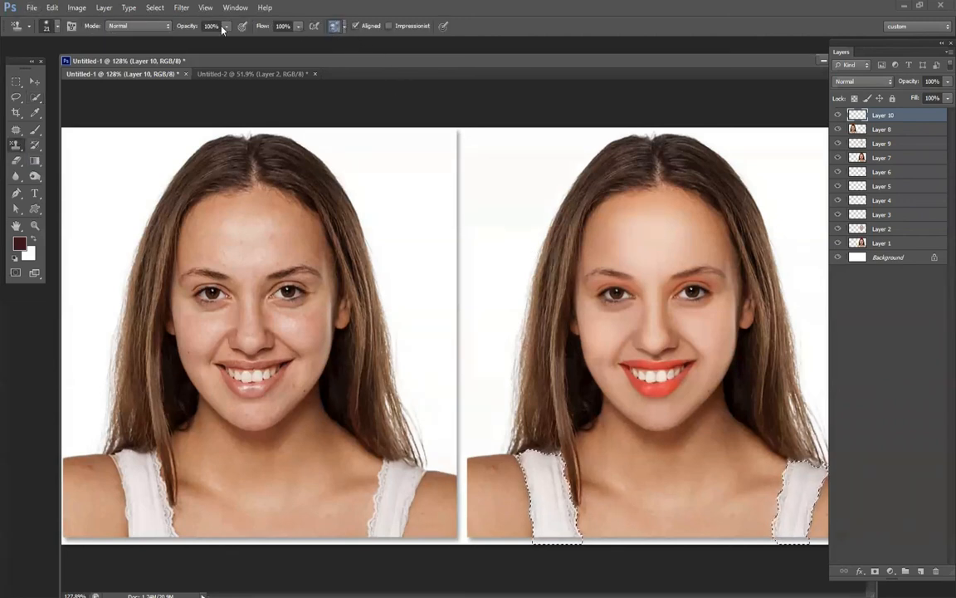
{"action": "left_click", "coordinate": [335, 26]}
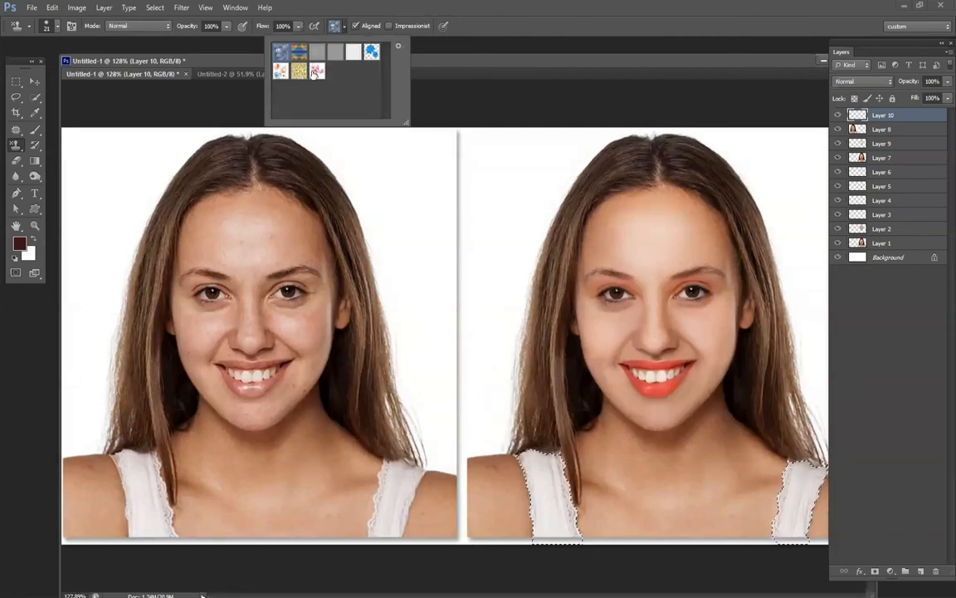
{"action": "left_click", "coordinate": [316, 73]}
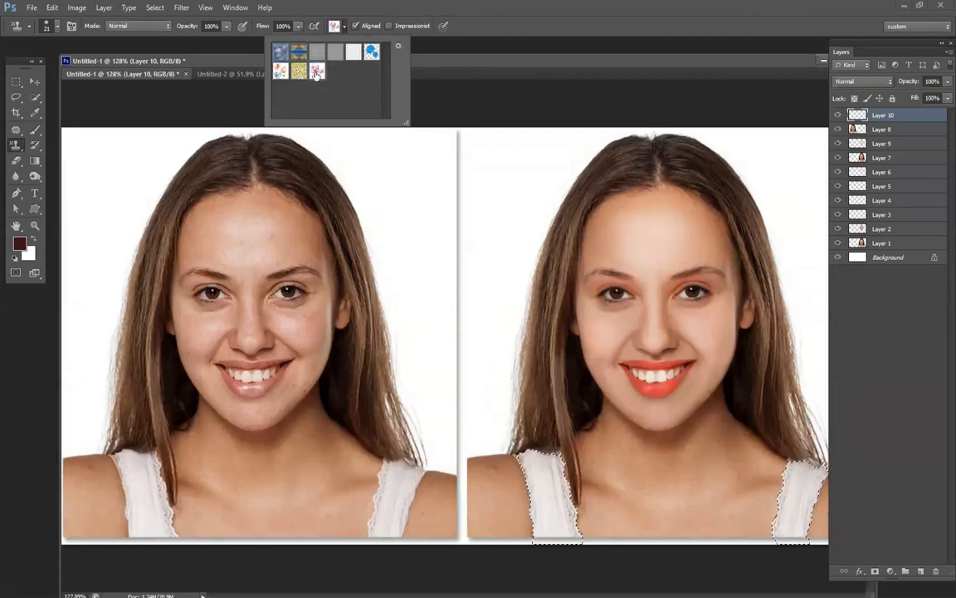
{"action": "right_click", "coordinate": [531, 455]}
{"action": "left_click_drag", "start_coordinate": [531, 454], "coordinate": [549, 467]}
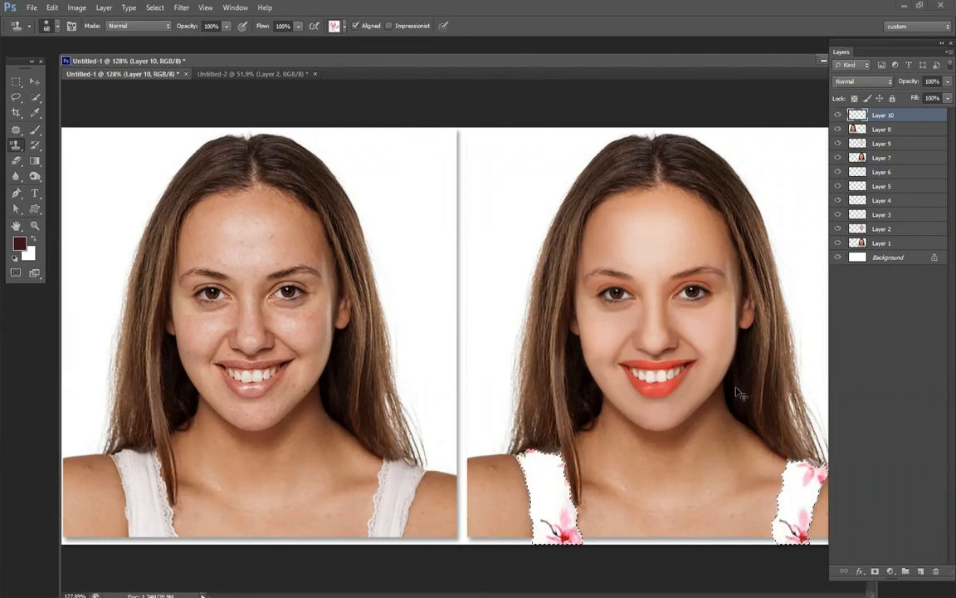
{"action": "scroll", "coordinate": [693, 391], "scroll_direction": "down", "scroll_amount": 5}
{"action": "scroll", "coordinate": [693, 391], "scroll_direction": "up", "scroll_amount": 2}
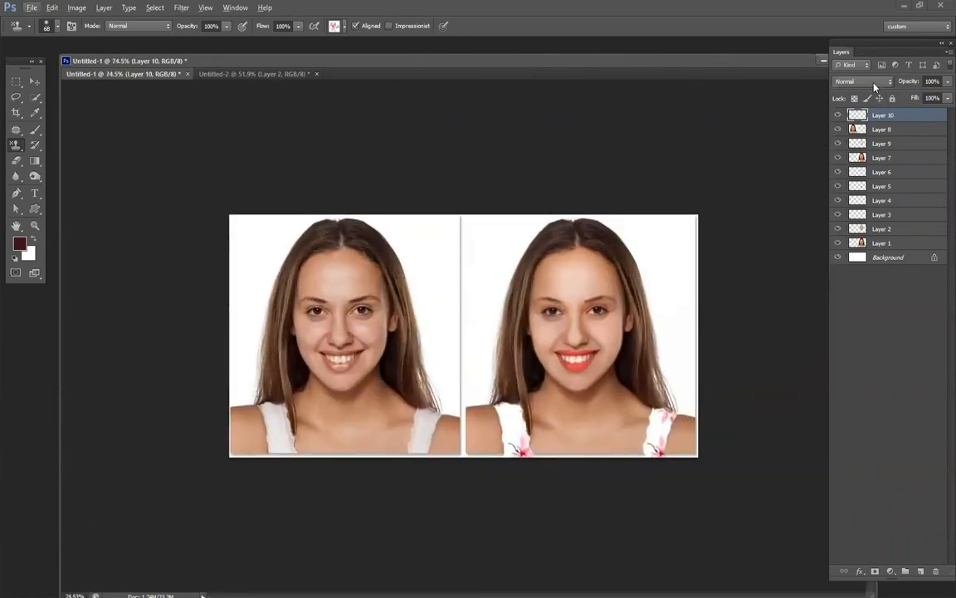
{"action": "scroll", "coordinate": [874, 84], "scroll_direction": "down", "scroll_amount": 1}
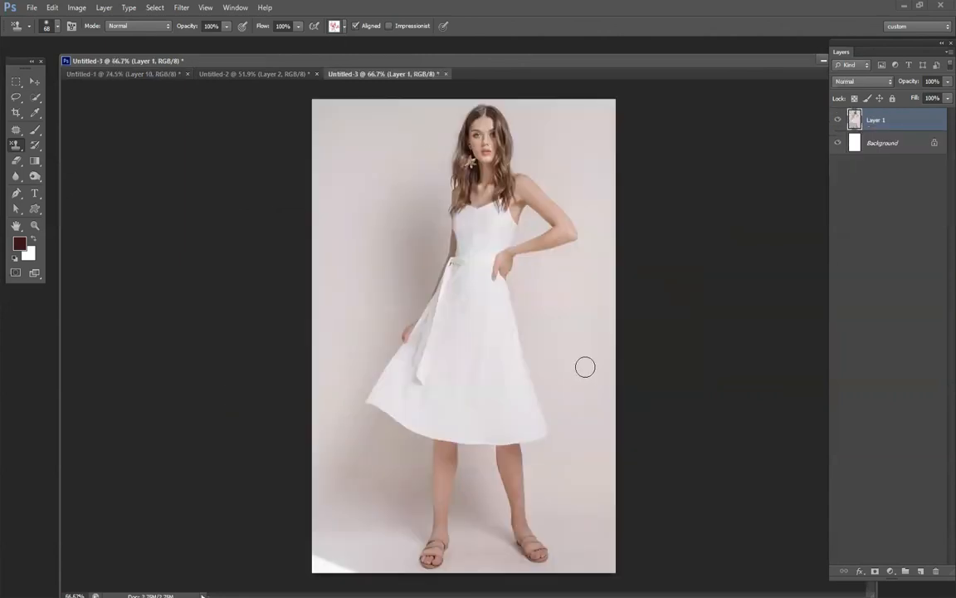
Select the model's white dress with the Quick Selection tool, subtracting the background gap between her arm and waist.
{"action": "key", "text": "p"}
{"action": "scroll", "coordinate": [383, 408], "scroll_direction": "up", "scroll_amount": 3}
{"action": "mouse_move", "coordinate": [456, 213]}
{"action": "left_mouse_down"}
{"action": "mouse_move", "coordinate": [466, 459]}
{"action": "mouse_move", "coordinate": [572, 456]}
{"action": "left_mouse_up"}
{"action": "left_click", "coordinate": [35, 96]}
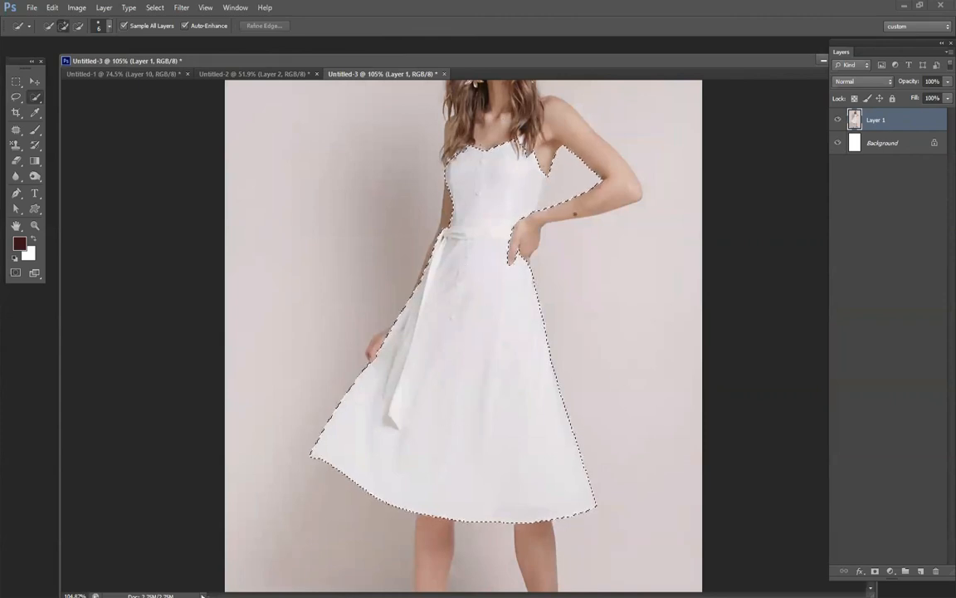
{"action": "left_click_drag", "start_coordinate": [575, 215], "coordinate": [619, 199]}
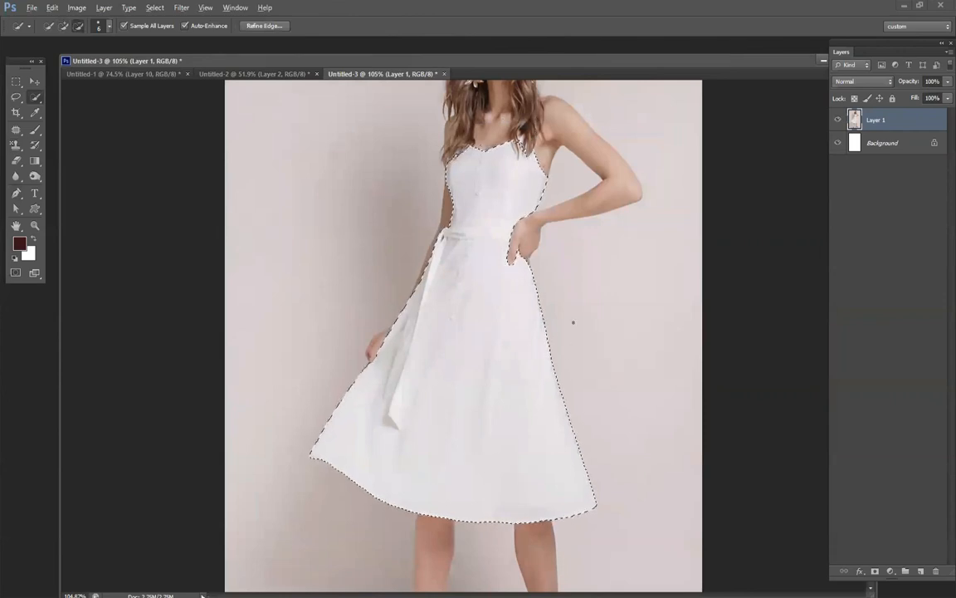
{"action": "scroll", "coordinate": [572, 322], "scroll_direction": "down", "scroll_amount": 1}
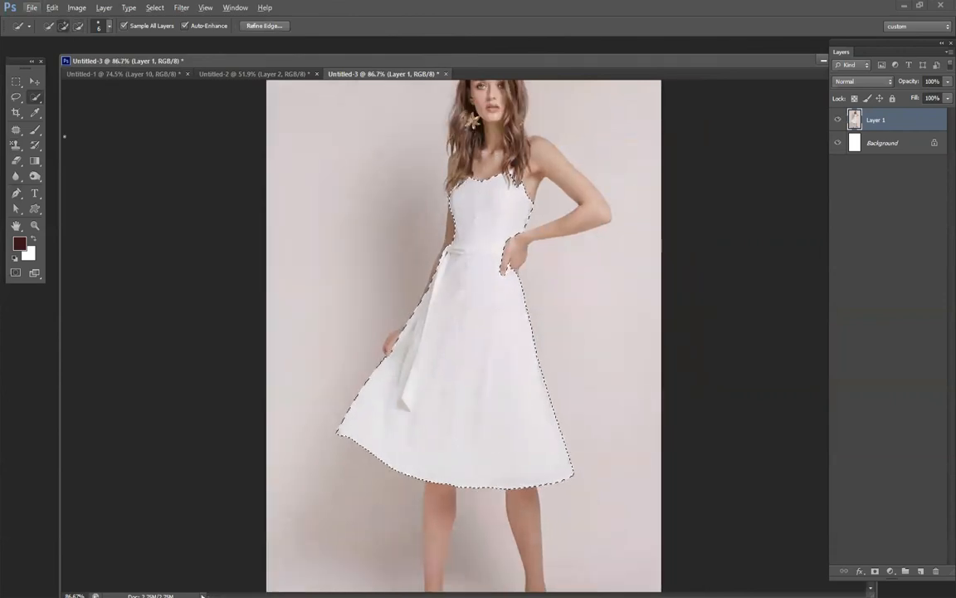
Refine the dress selection's edge with Smooth 7 and Contrast 37%, outputting to a selection.
{"action": "left_click", "coordinate": [15, 97]}
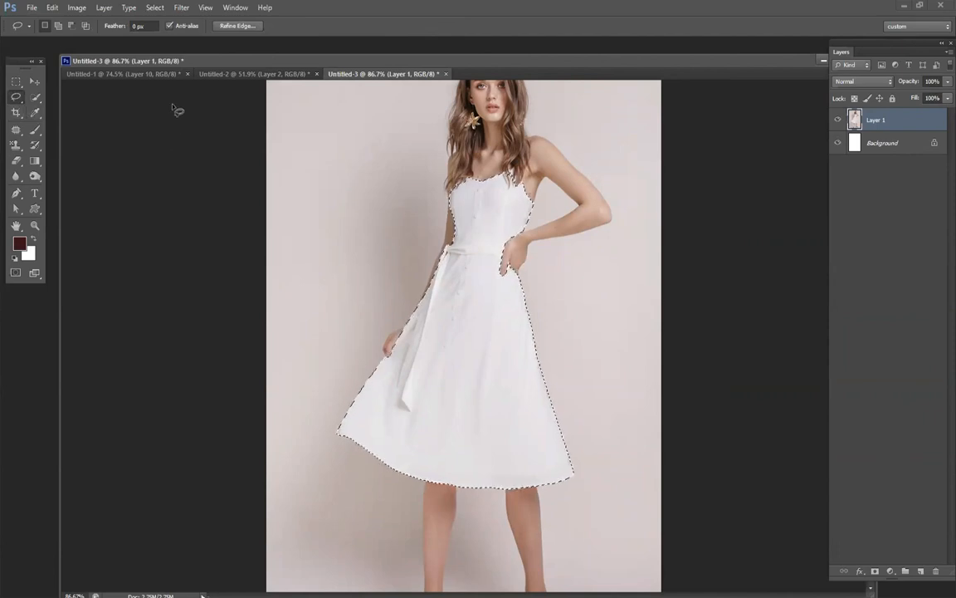
{"action": "left_click", "coordinate": [238, 27]}
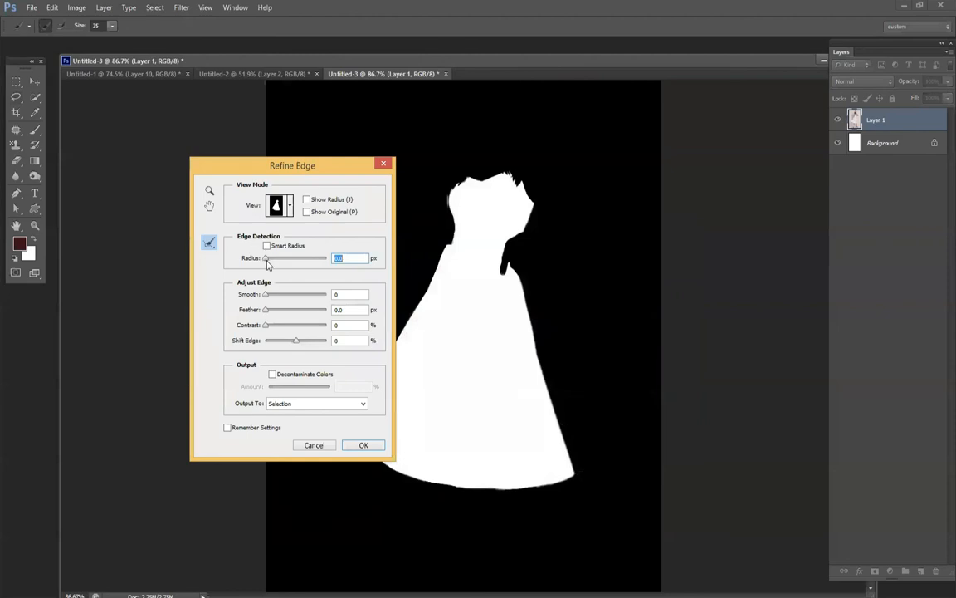
{"action": "left_click_drag", "start_coordinate": [266, 295], "coordinate": [289, 327]}
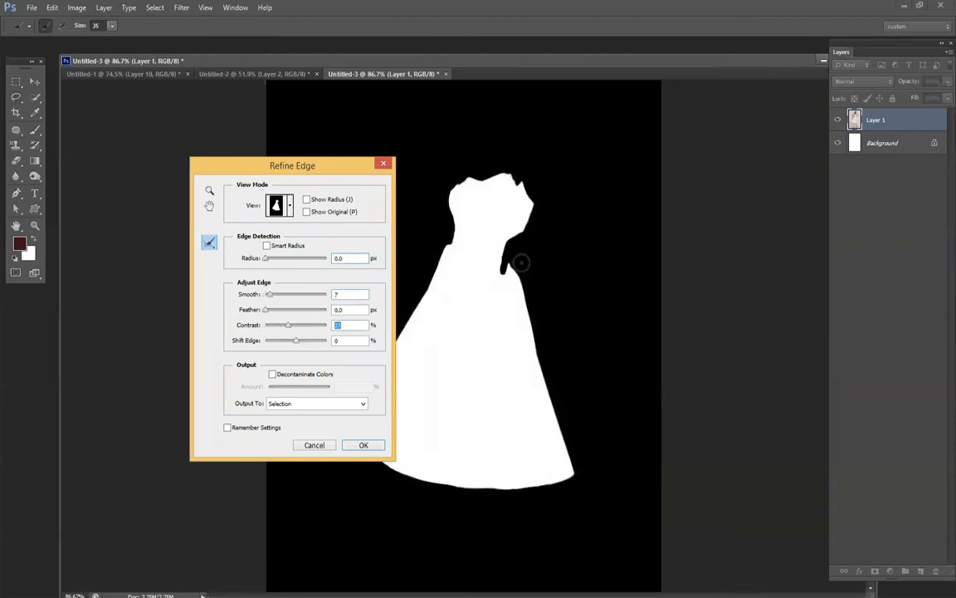
{"action": "left_click", "coordinate": [364, 445]}
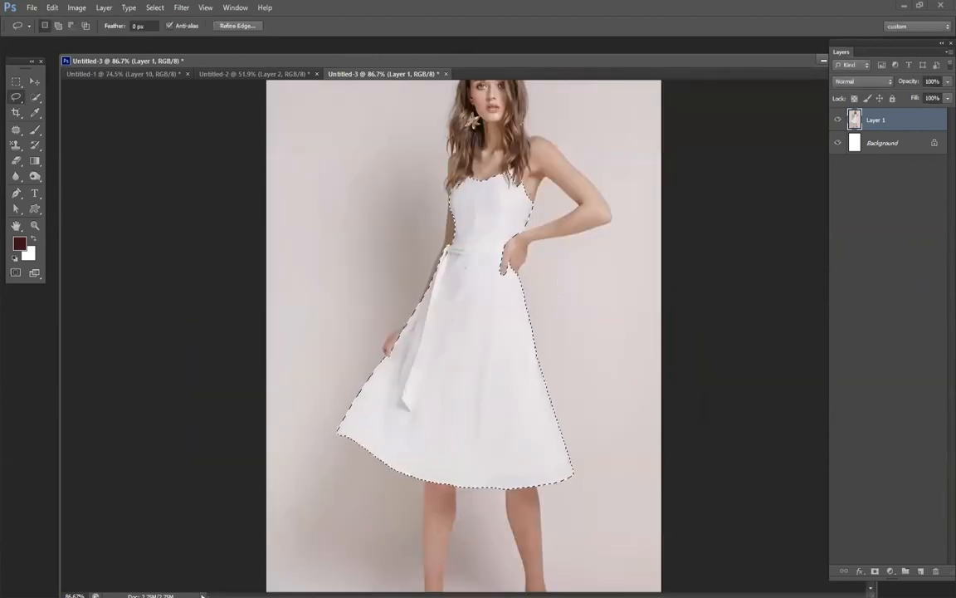
Add a new layer, stamp the magnolia pattern over the whole dress with a 121 px Pattern Stamp brush, and deselect.
{"action": "key", "text": "ctrl+shift+alt+n"}
{"action": "key", "text": "b"}
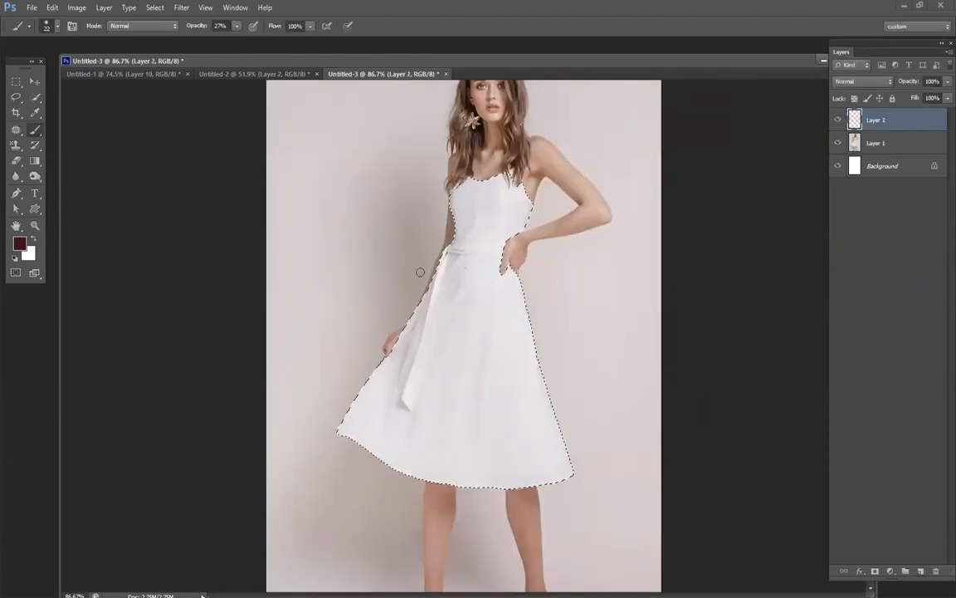
{"action": "key", "text": "s"}
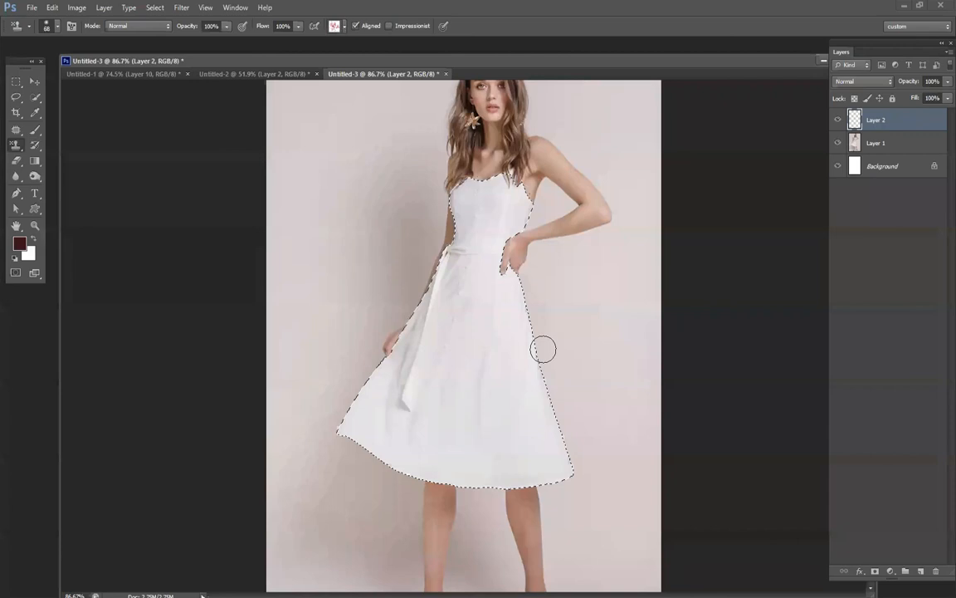
{"action": "right_click", "coordinate": [625, 376]}
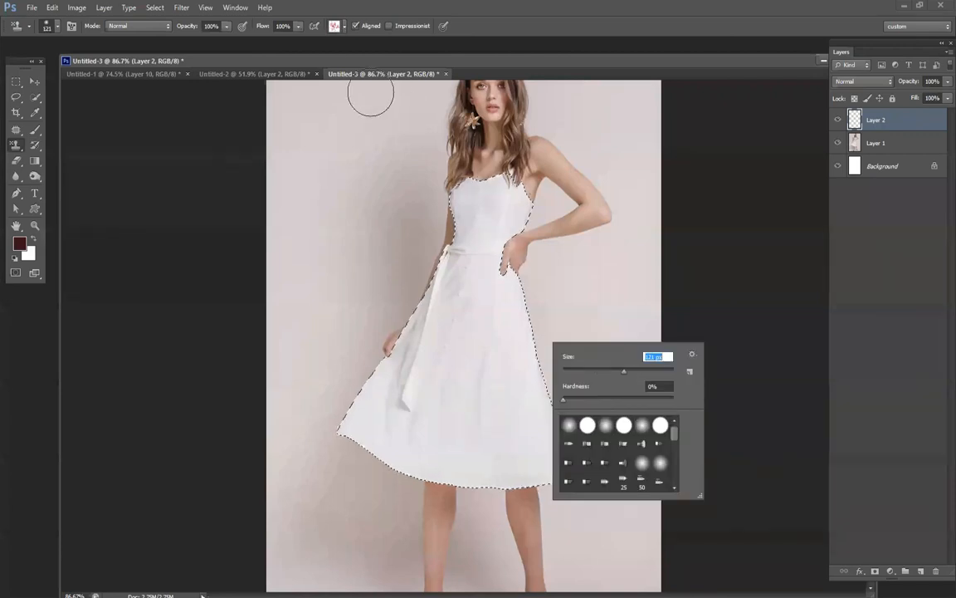
{"action": "left_click", "coordinate": [338, 27]}
{"action": "mouse_move", "coordinate": [446, 182]}
{"action": "left_mouse_down"}
{"action": "mouse_move", "coordinate": [331, 423]}
{"action": "mouse_move", "coordinate": [535, 478]}
{"action": "mouse_move", "coordinate": [571, 456]}
{"action": "mouse_move", "coordinate": [442, 435]}
{"action": "mouse_move", "coordinate": [426, 419]}
{"action": "mouse_move", "coordinate": [527, 408]}
{"action": "mouse_move", "coordinate": [532, 394]}
{"action": "mouse_move", "coordinate": [441, 399]}
{"action": "mouse_move", "coordinate": [551, 348]}
{"action": "mouse_move", "coordinate": [424, 357]}
{"action": "mouse_move", "coordinate": [527, 317]}
{"action": "mouse_move", "coordinate": [525, 284]}
{"action": "mouse_move", "coordinate": [498, 284]}
{"action": "mouse_move", "coordinate": [485, 244]}
{"action": "mouse_move", "coordinate": [508, 233]}
{"action": "mouse_move", "coordinate": [488, 212]}
{"action": "mouse_move", "coordinate": [462, 229]}
{"action": "mouse_move", "coordinate": [450, 174]}
{"action": "mouse_move", "coordinate": [501, 178]}
{"action": "mouse_move", "coordinate": [469, 177]}
{"action": "left_mouse_up"}
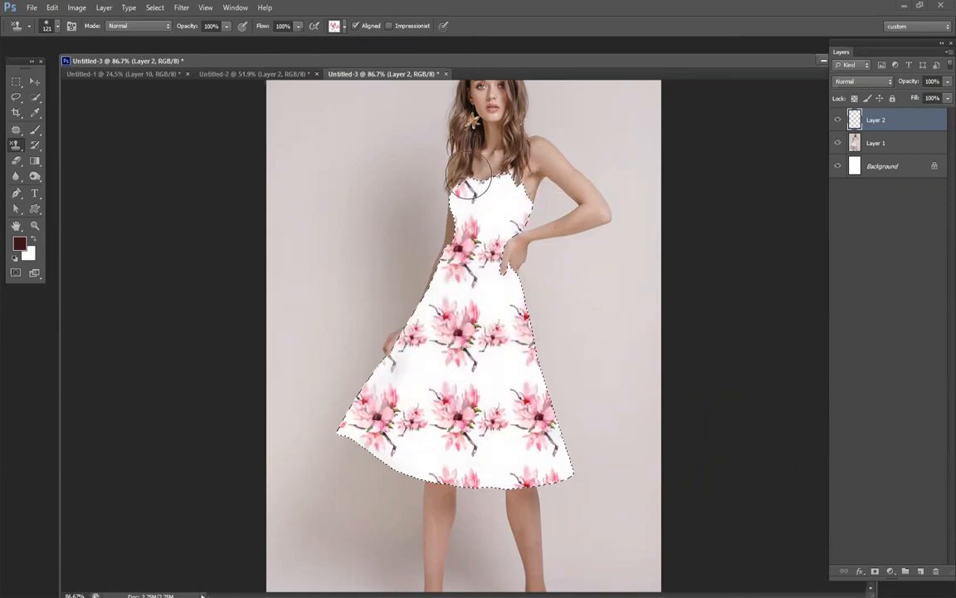
{"action": "key", "text": "ctrl+d"}
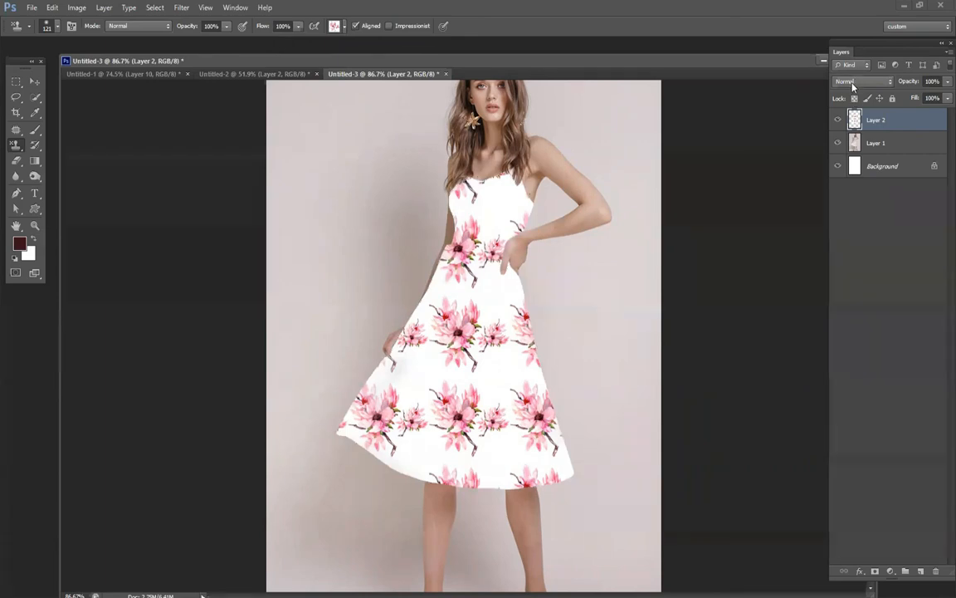
Set the dress pattern layer's blend mode to Multiply and switch to the Move tool.
{"action": "scroll", "coordinate": [853, 84], "scroll_direction": "down", "scroll_amount": 1}
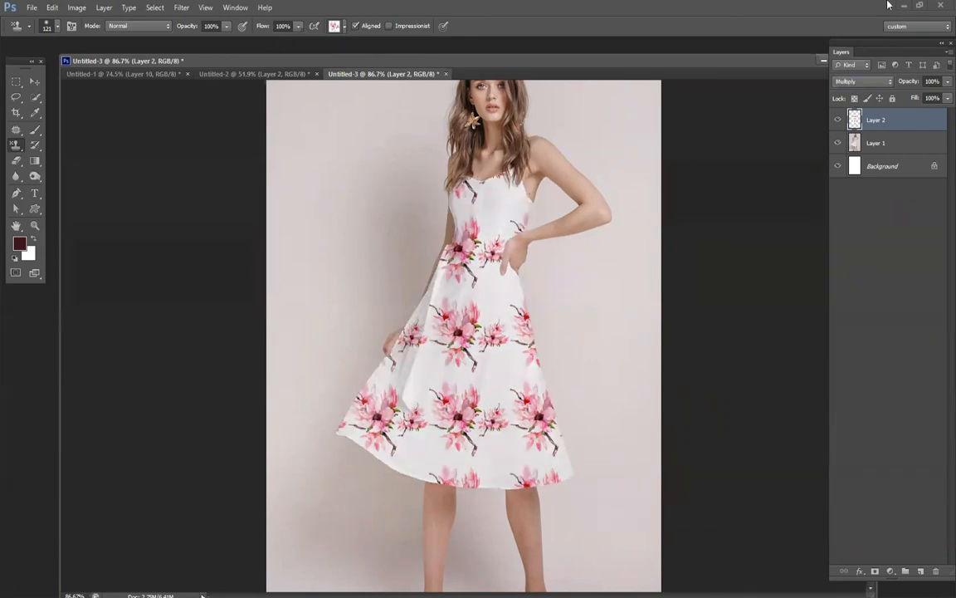
{"action": "key", "text": "v"}
{"action": "scroll", "coordinate": [538, 247], "scroll_direction": "down", "scroll_amount": 4}
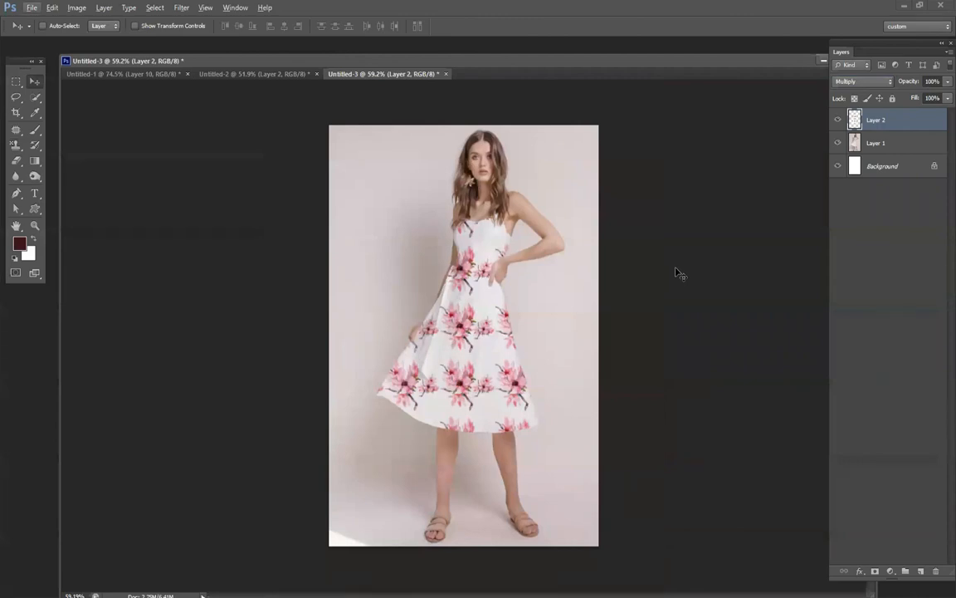